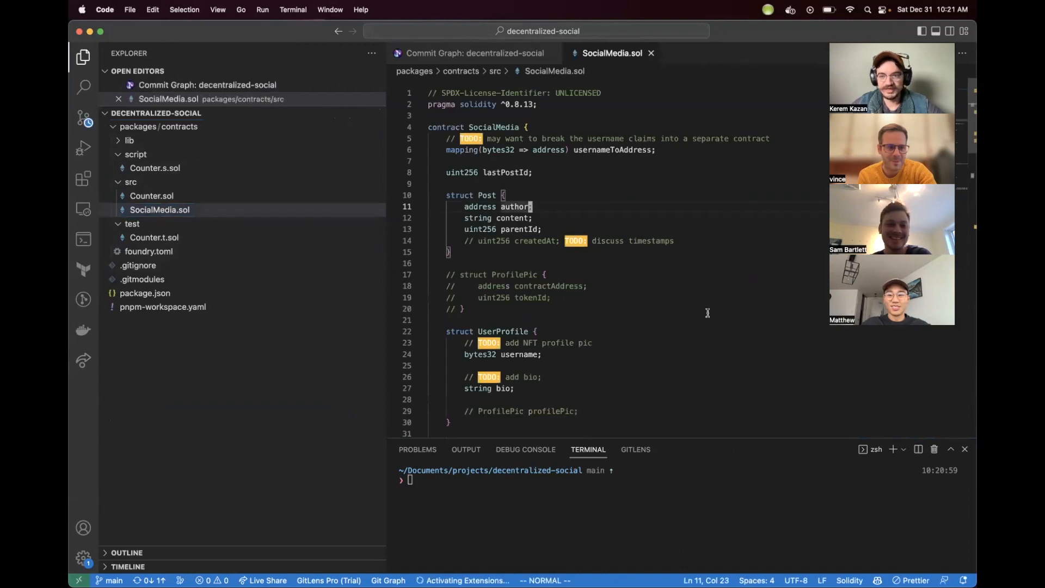
Step: Open the commit graph for the decentralized-social repository, then return to SocialMedia.sol
left_click(552, 285)
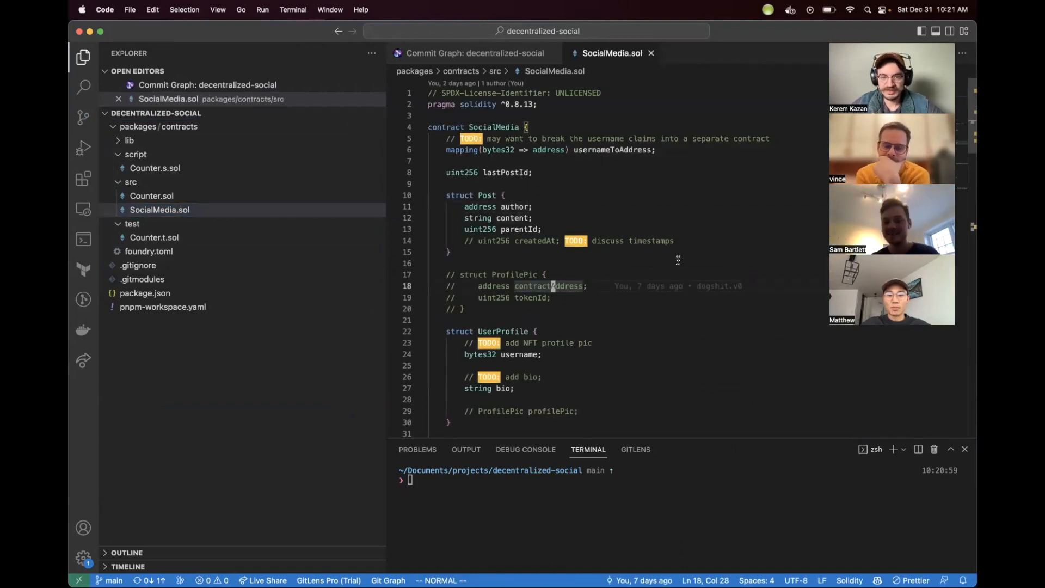
left_click(447, 54)
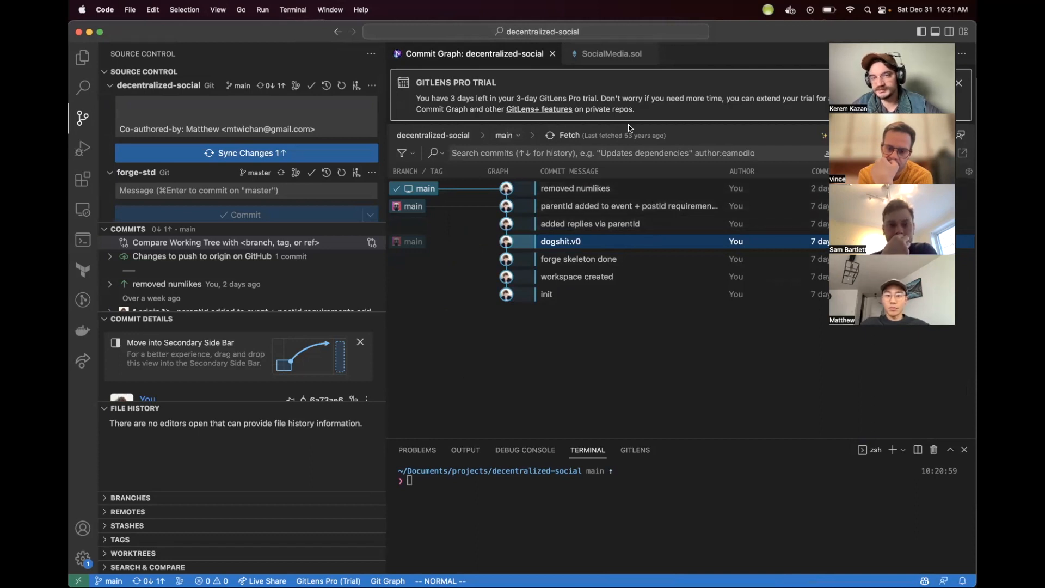
left_click(589, 55)
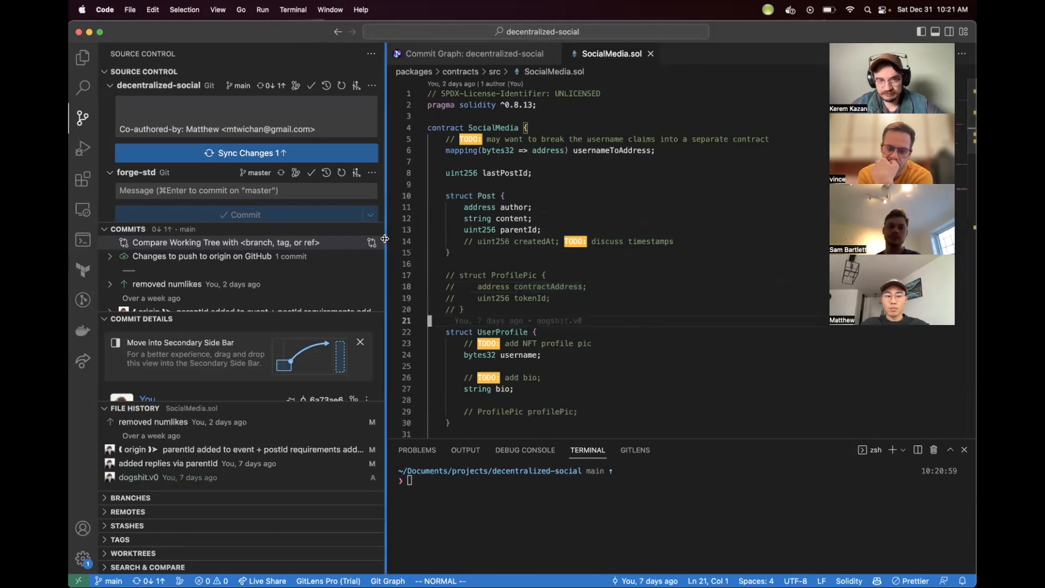
Step: Narrow the source control side bar to widen the editor and scroll through the SocialMedia contract
left_click_drag(386, 231, 275, 232)
left_click(586, 210)
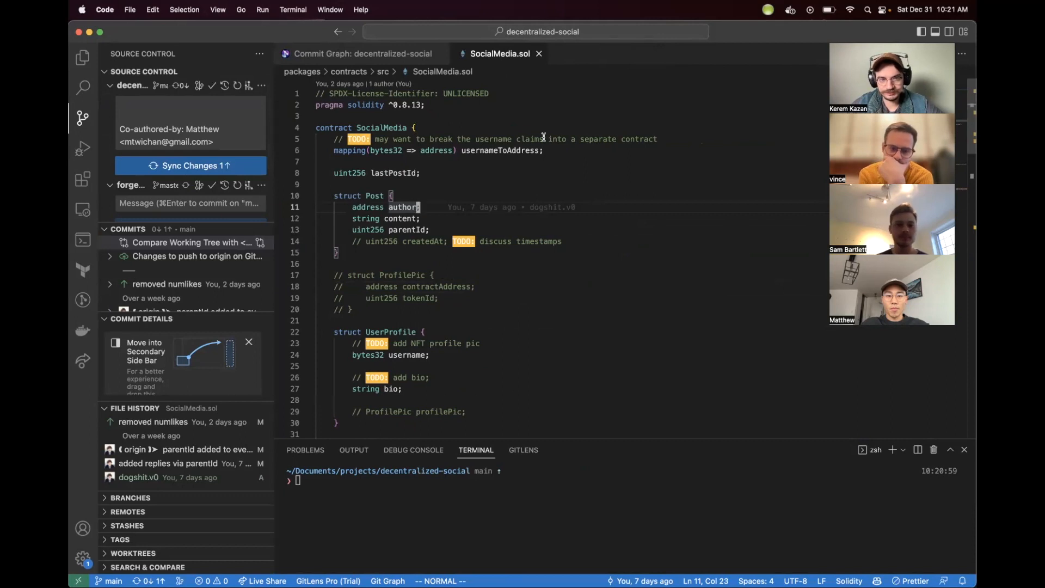
scroll(543, 137, "down", 4)
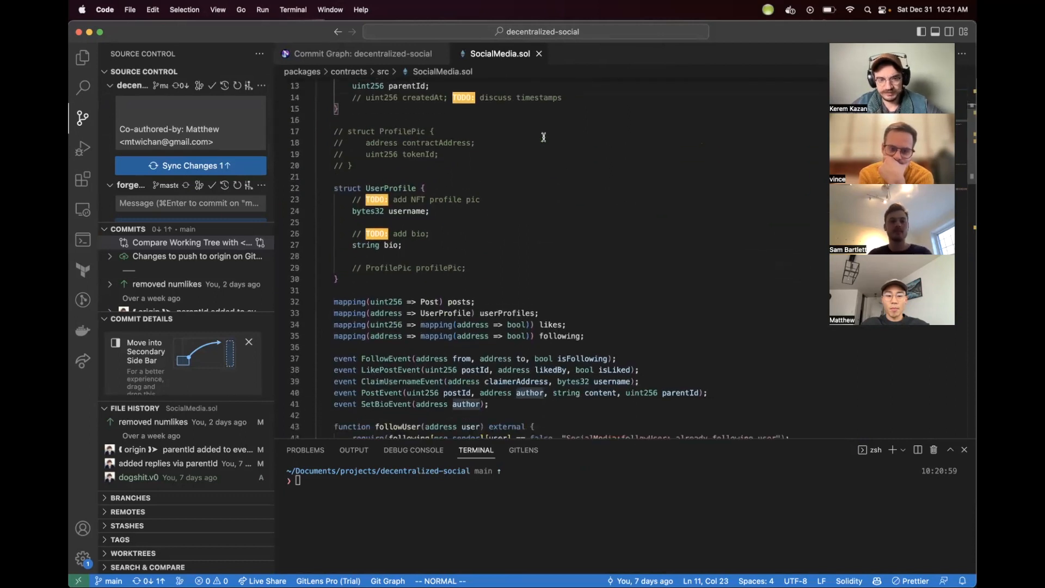
scroll(544, 137, "down", 7)
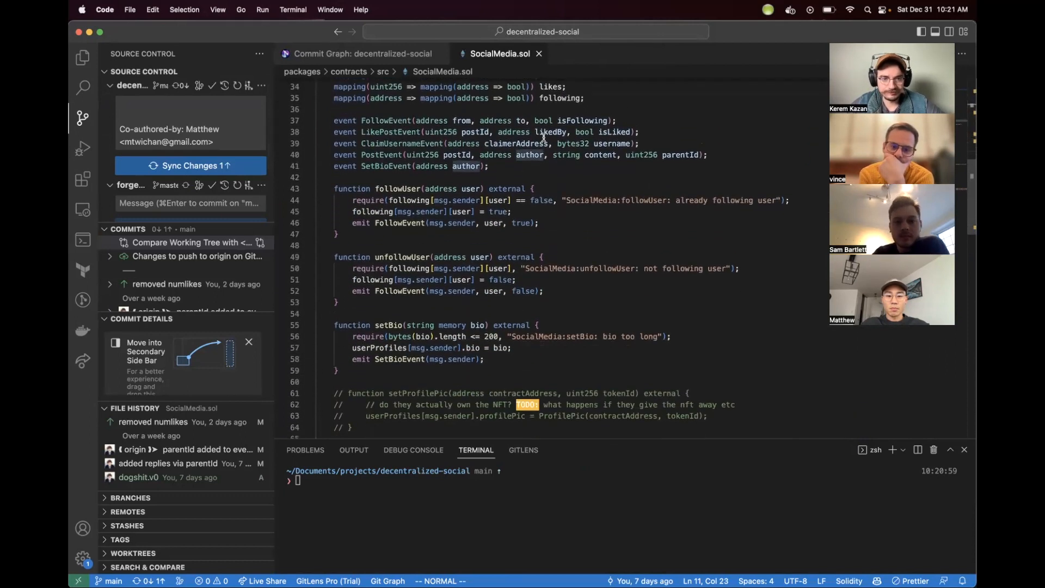
scroll(545, 129, "down", 20)
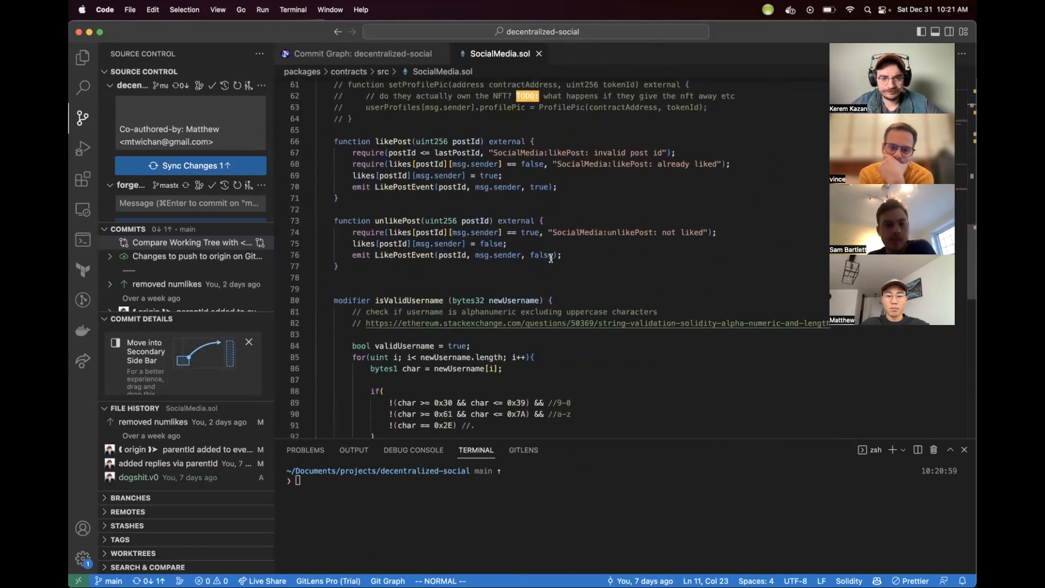
scroll(551, 258, "up", 20)
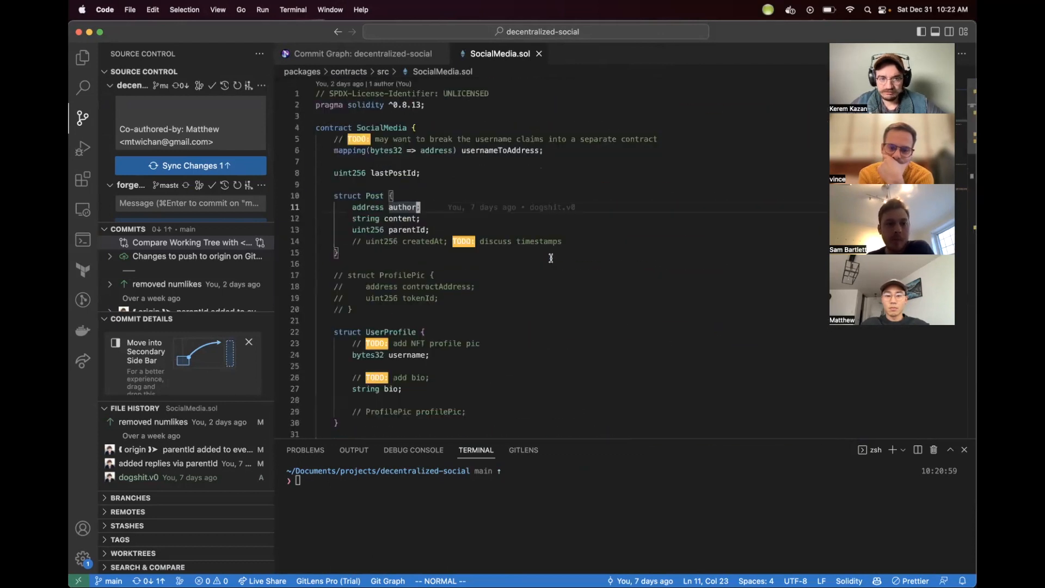
scroll(551, 258, "down", 1)
scroll(551, 258, "up", 1)
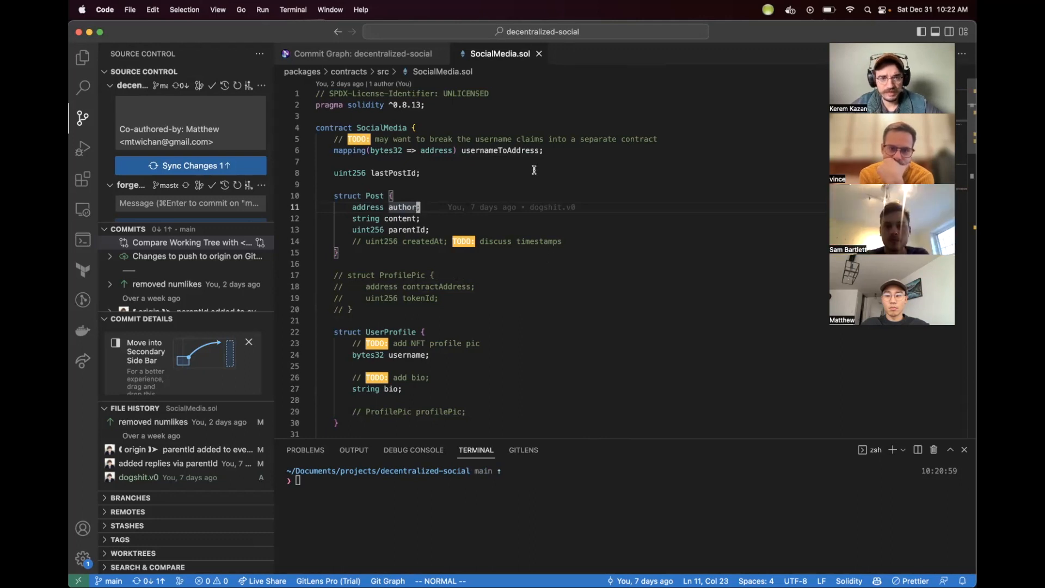
Step: Highlight the Post struct and its parentId field to review the post data structure
left_click_drag(332, 196, 339, 253)
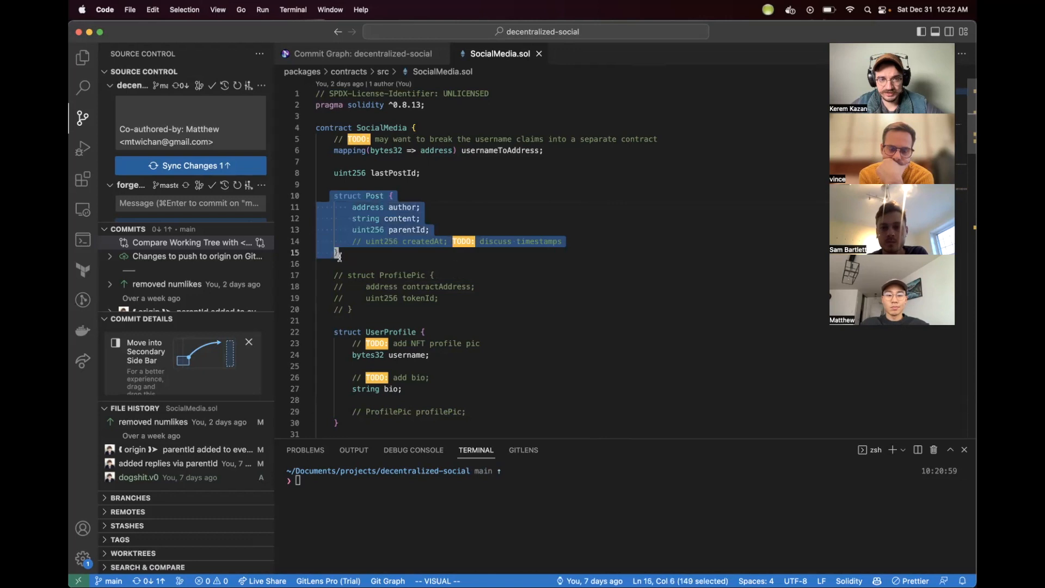
left_click(343, 262)
left_click_drag(353, 207, 330, 218)
left_click_drag(443, 229, 349, 231)
left_click(349, 231)
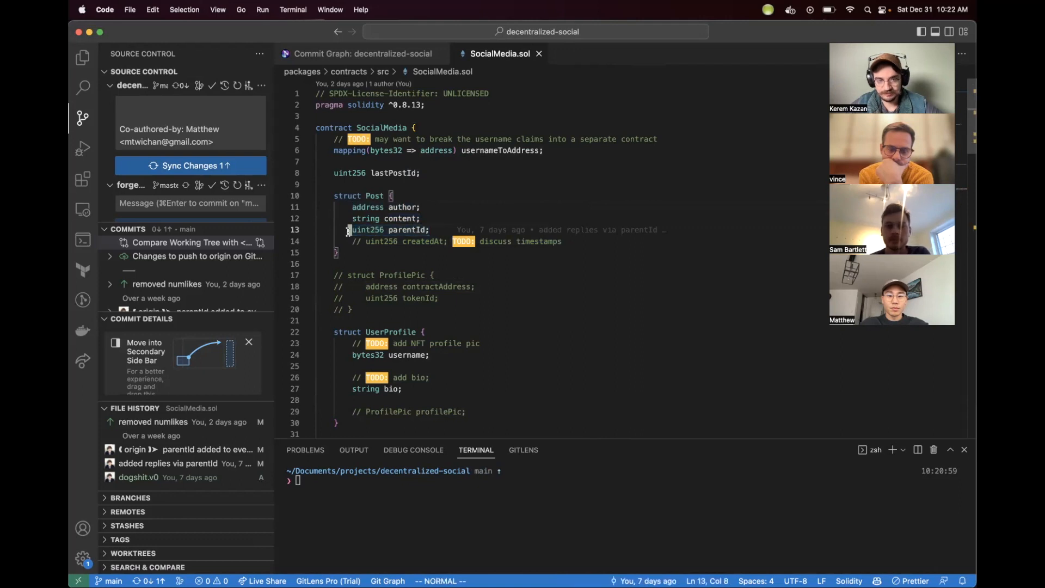
left_click_drag(437, 230, 351, 230)
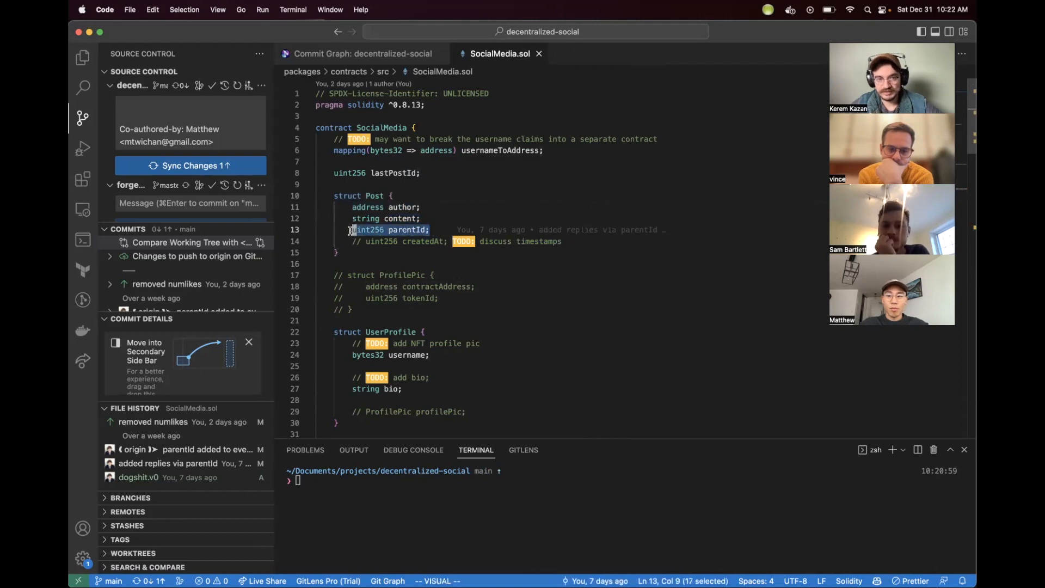
left_click(350, 231)
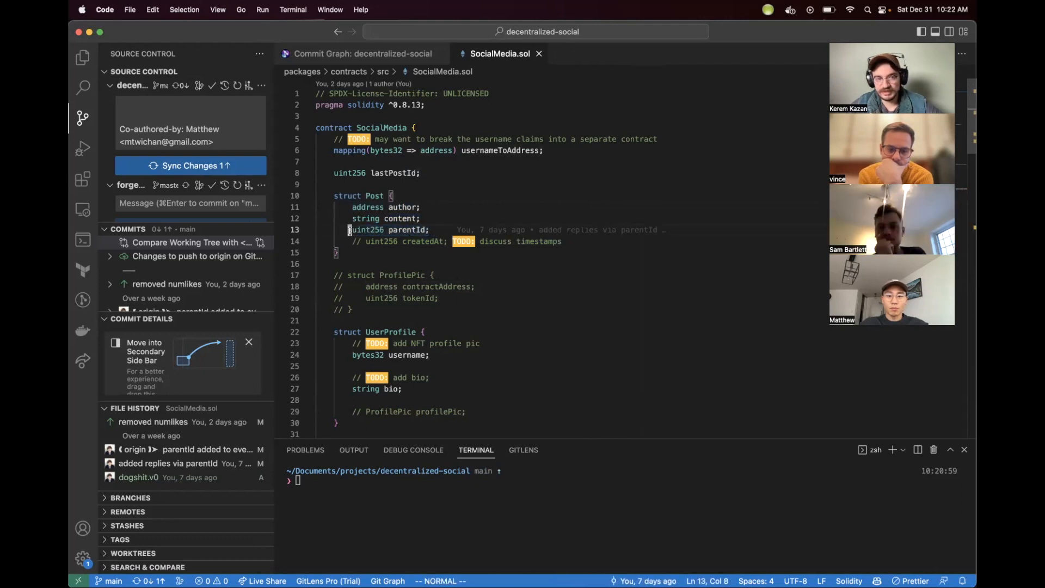
left_click_drag(350, 231, 430, 229)
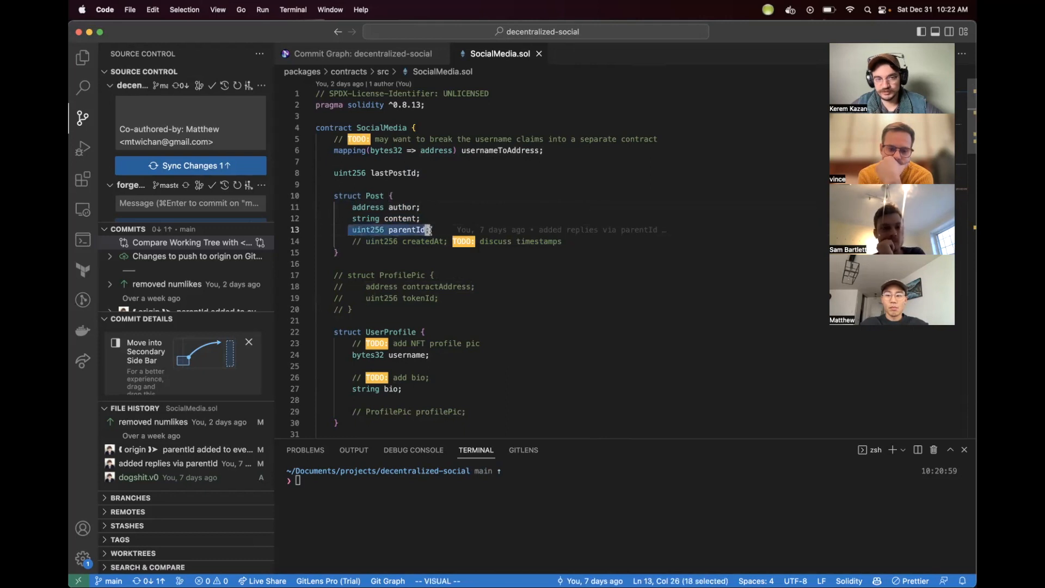
left_click(429, 229)
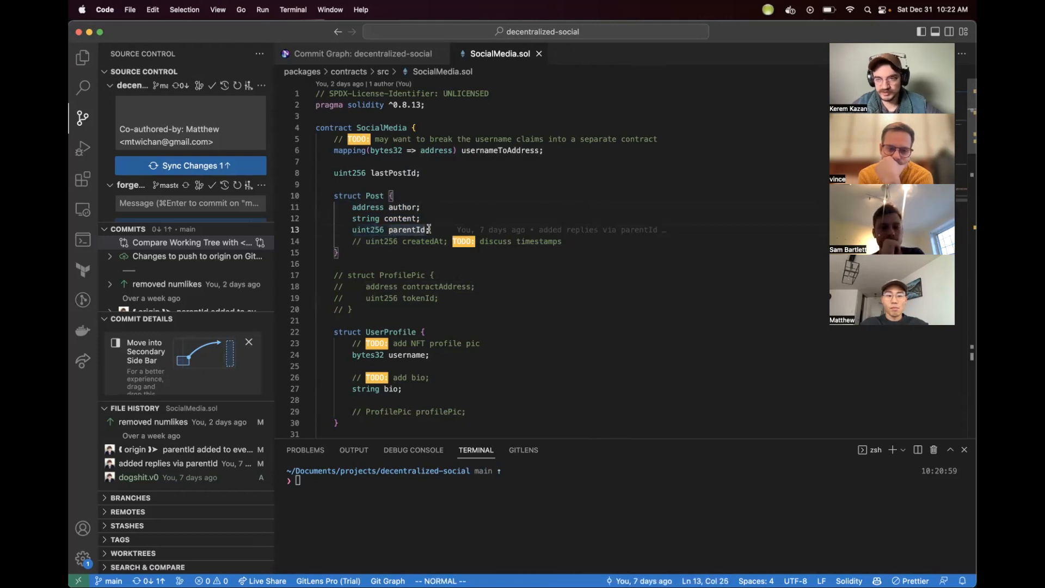
Step: Highlight the UserProfile struct and its TODO comments for review
scroll(430, 229, "down", 3)
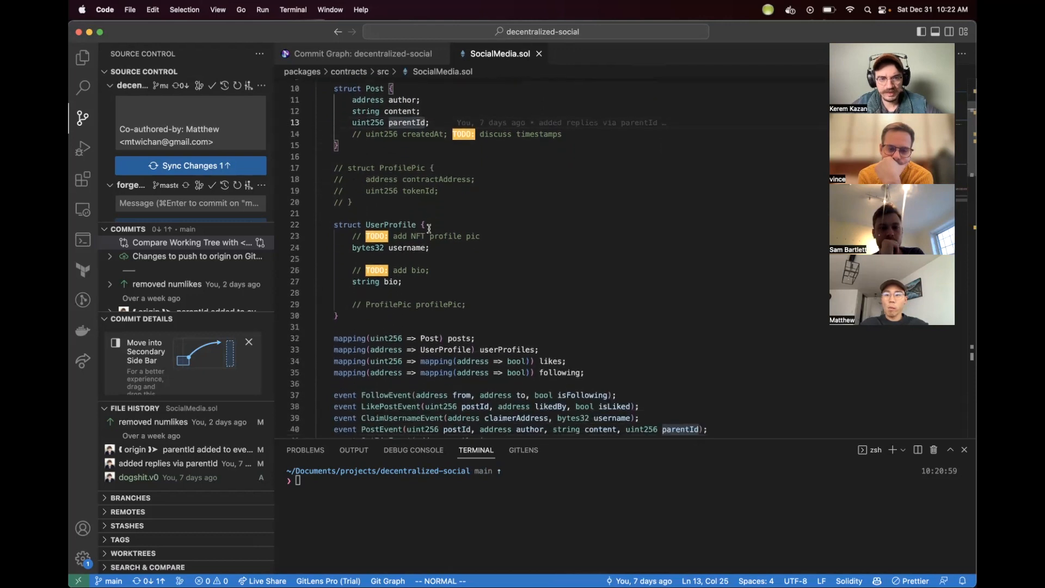
left_click_drag(336, 224, 404, 283)
left_click(353, 238)
left_click(423, 279)
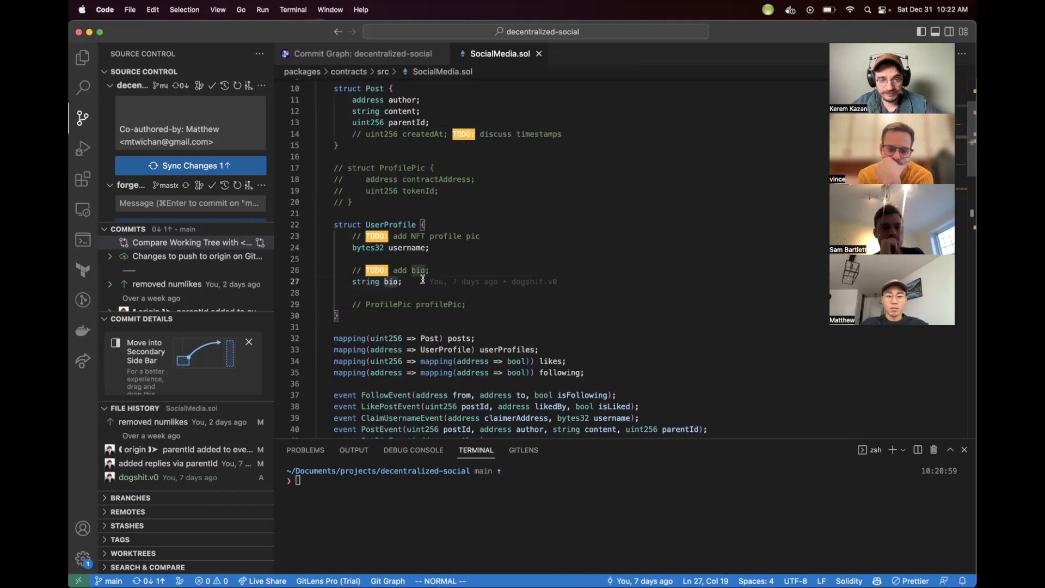
scroll(423, 272, "down", 1)
left_click_drag(344, 235, 429, 235)
left_click(414, 371)
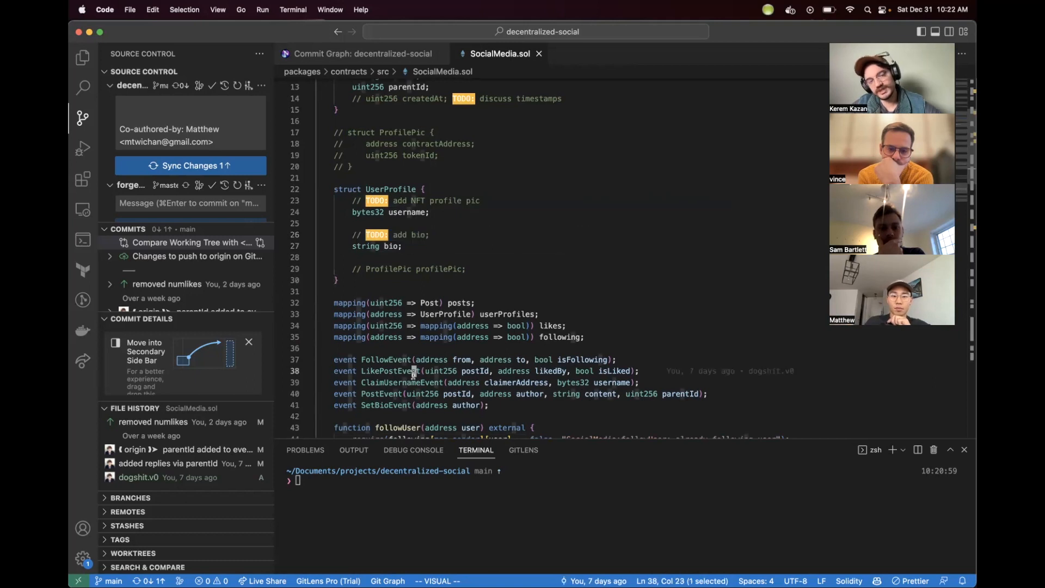
left_click(427, 161)
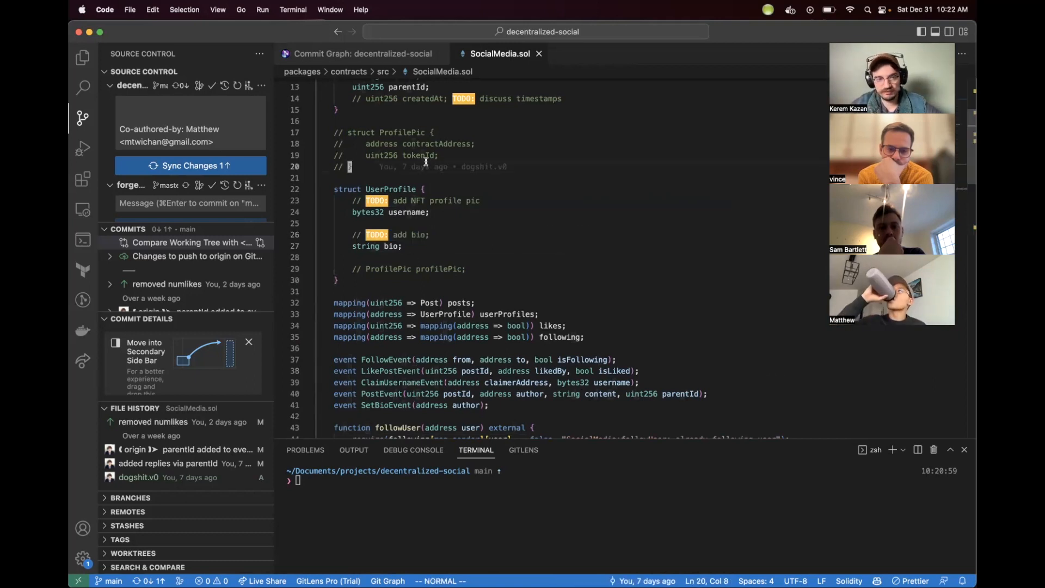
Step: Examine the posts mapping, highlighting its uint256 key and Post value type
scroll(536, 224, "down", 2)
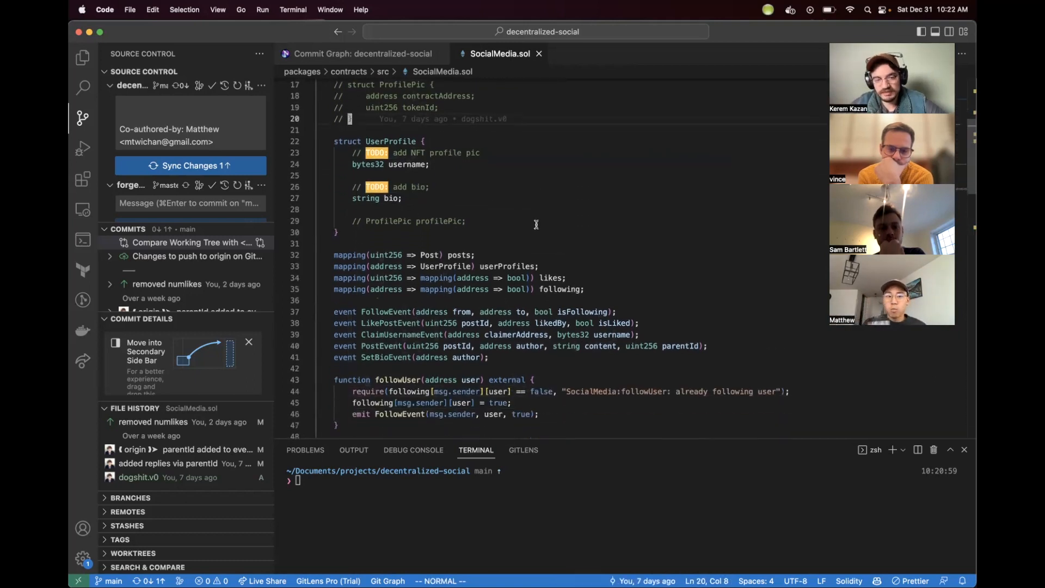
scroll(536, 224, "down", 4)
scroll(536, 225, "up", 3)
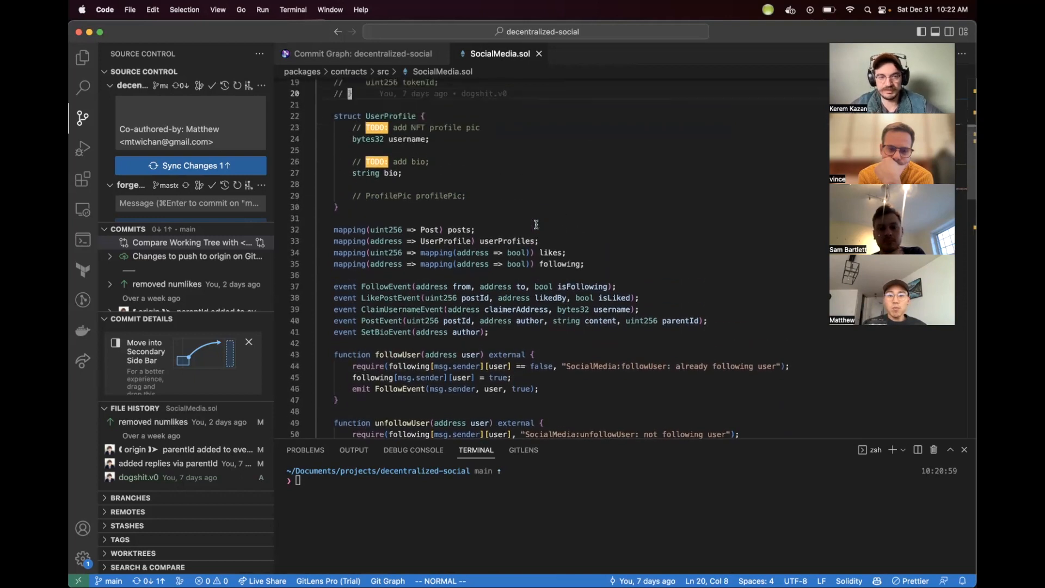
scroll(537, 224, "down", 3)
scroll(536, 224, "up", 1)
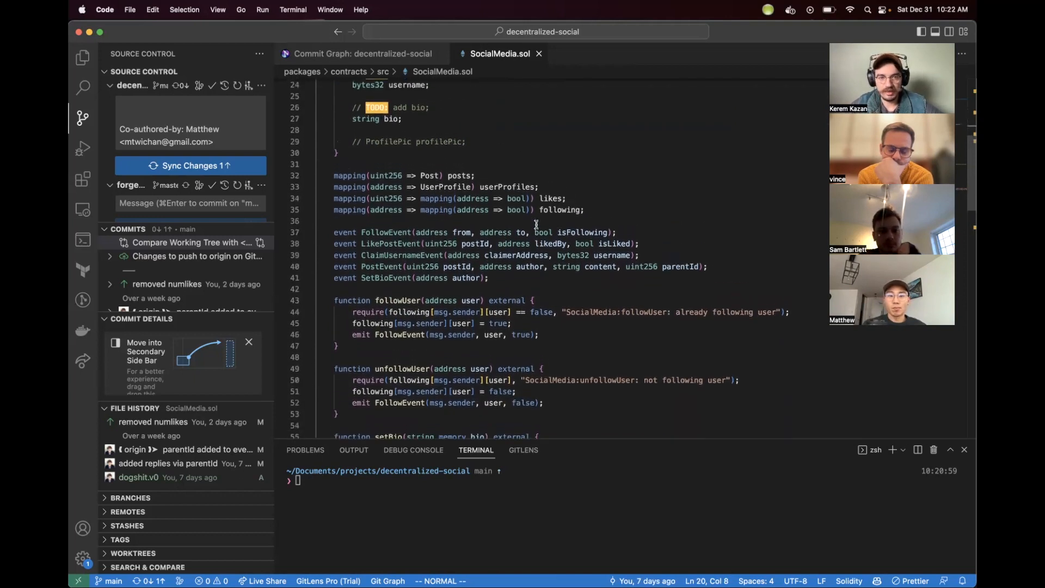
scroll(507, 129, "down", 4)
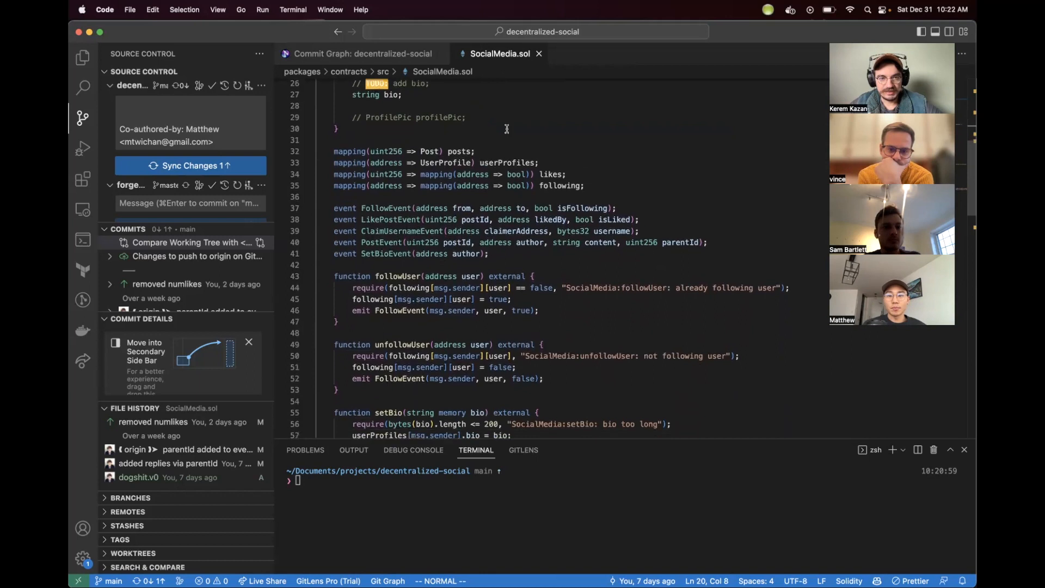
left_click_drag(499, 125, 306, 126)
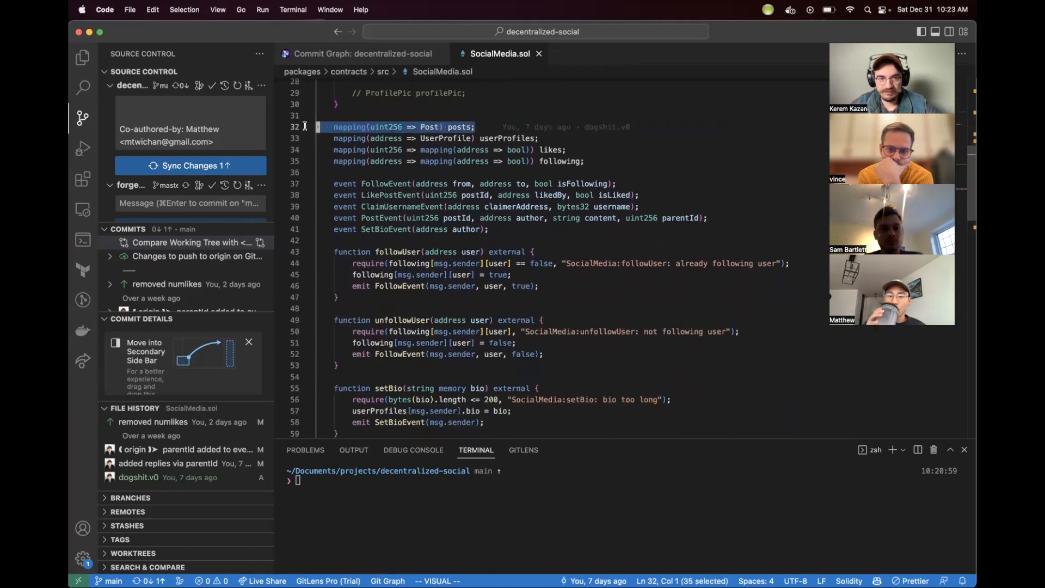
left_click(382, 125)
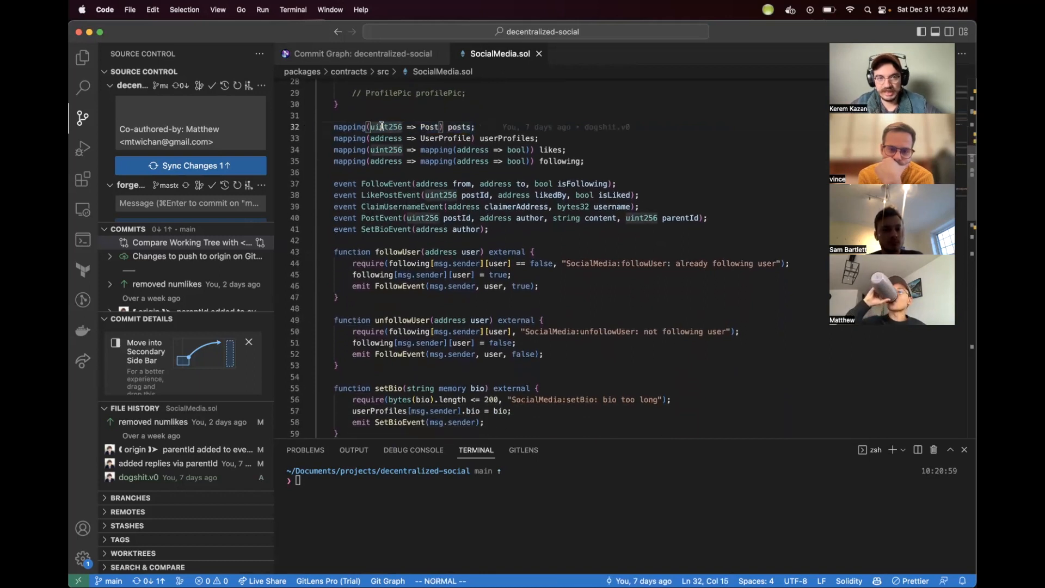
double_click(381, 126)
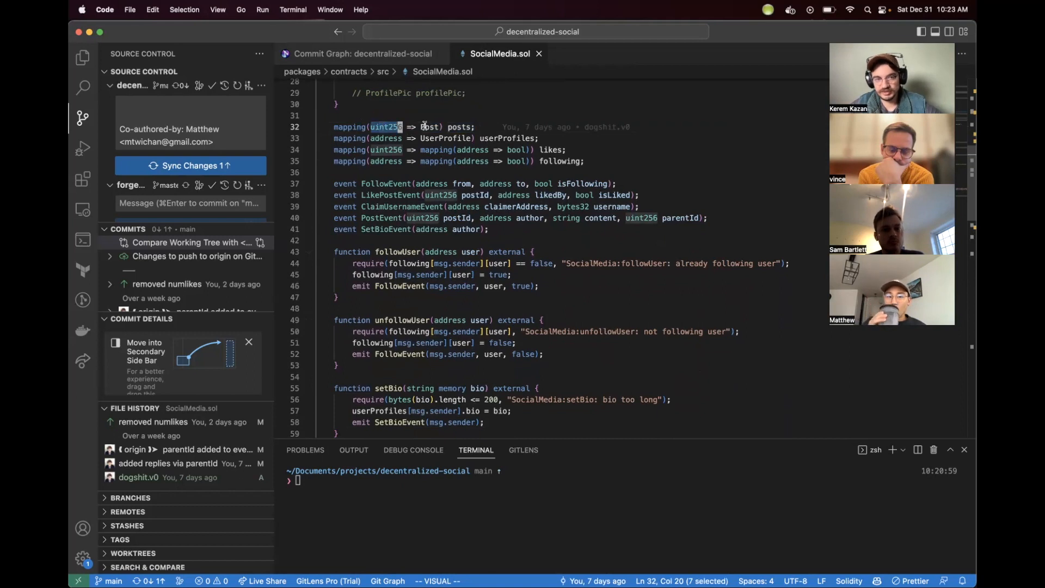
left_click(426, 127)
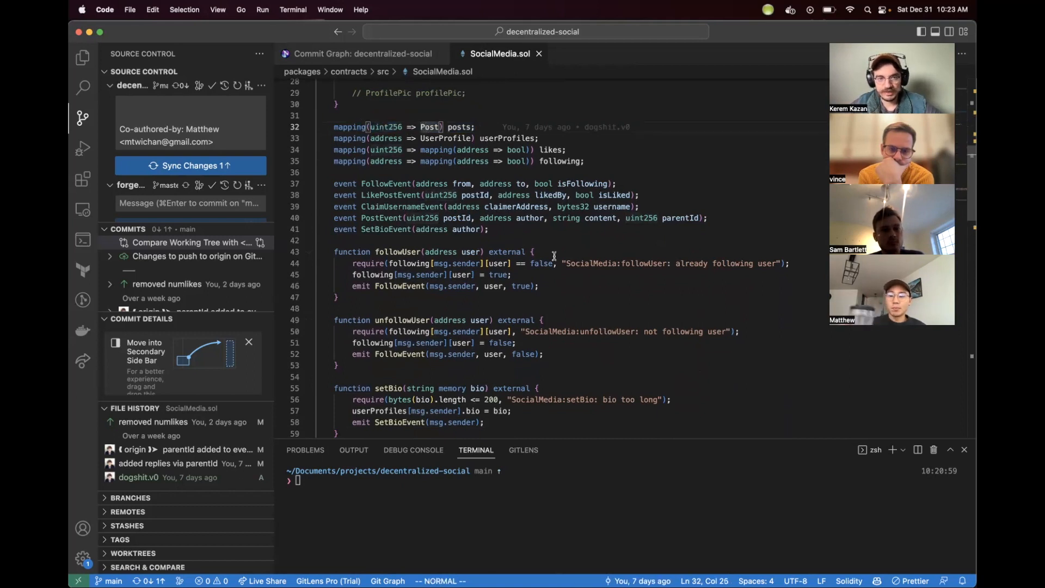
scroll(554, 256, "up", 9)
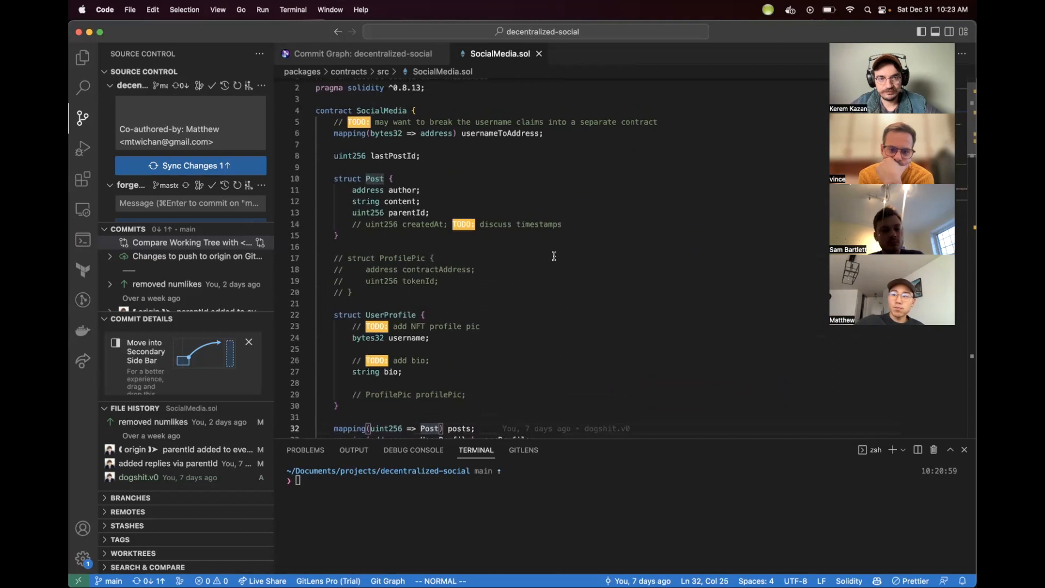
Step: Examine the userProfiles mapping and the username field of UserProfile
scroll(555, 256, "down", 3)
scroll(554, 256, "down", 3)
left_click_drag(548, 246, 291, 247)
left_click(427, 280)
left_click(387, 245)
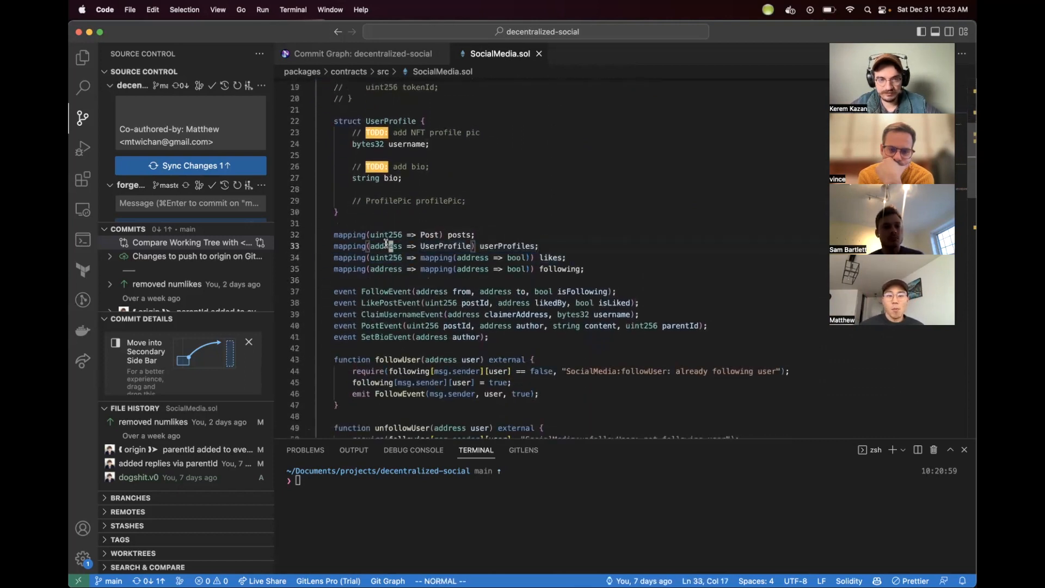
double_click(514, 246)
scroll(539, 185, "up", 6)
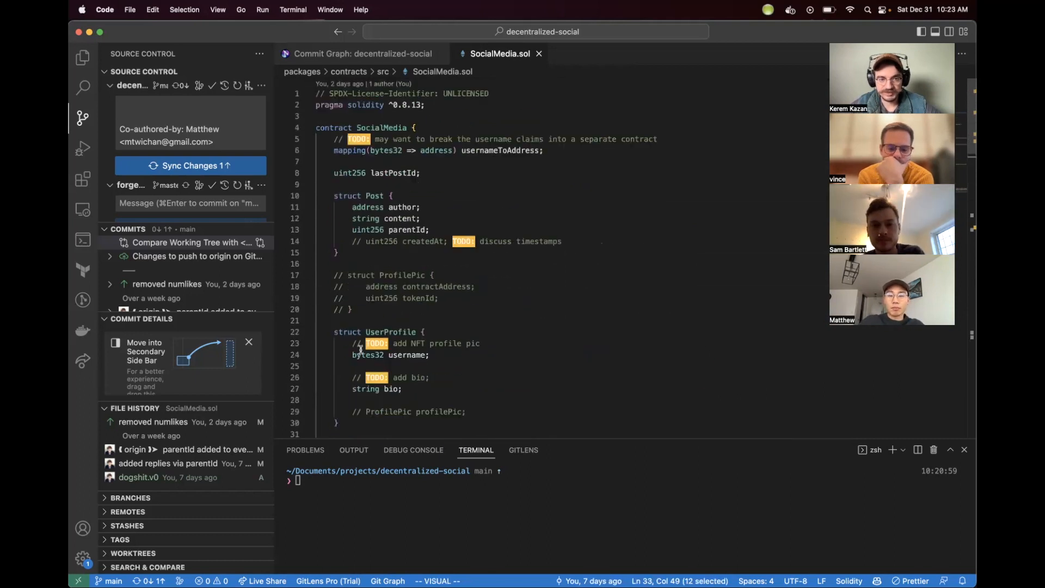
scroll(381, 305, "down", 3)
double_click(400, 267)
scroll(396, 266, "down", 3)
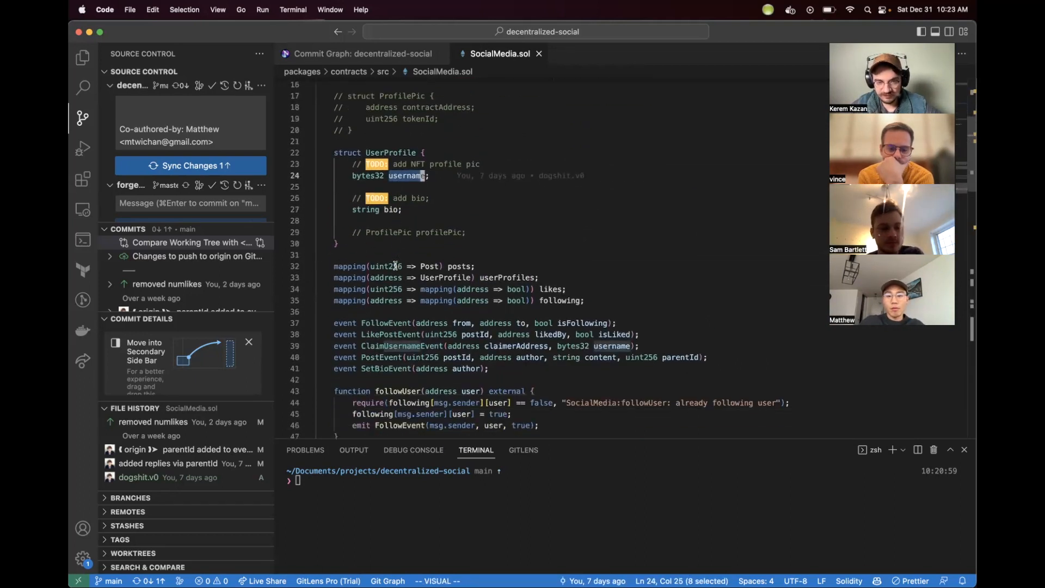
Step: Highlight the following mapping declaration for review
left_click_drag(592, 289, 299, 301)
left_click(383, 315)
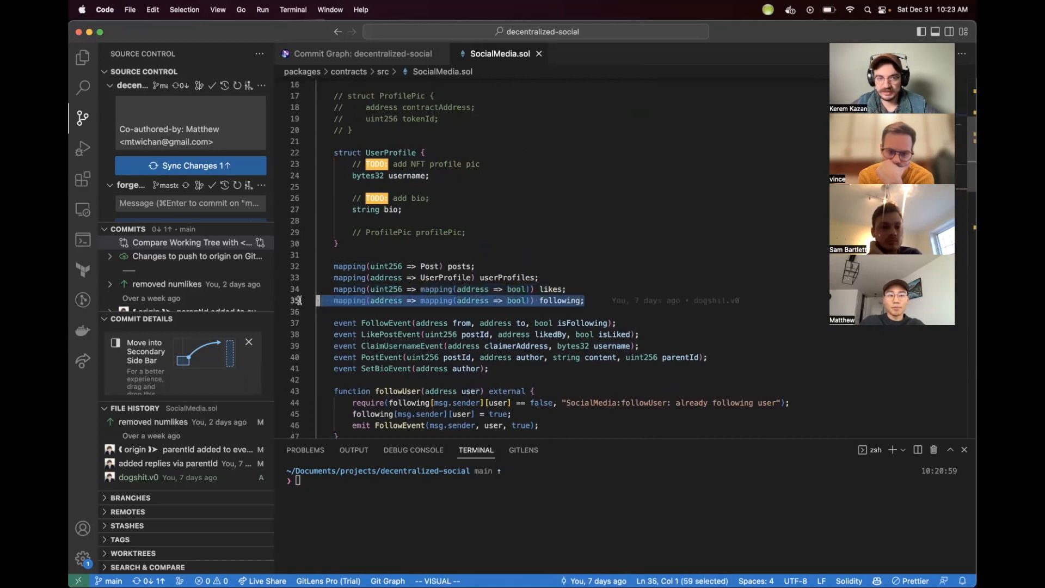
left_click(379, 309)
left_click_drag(604, 298, 261, 308)
left_click(500, 322)
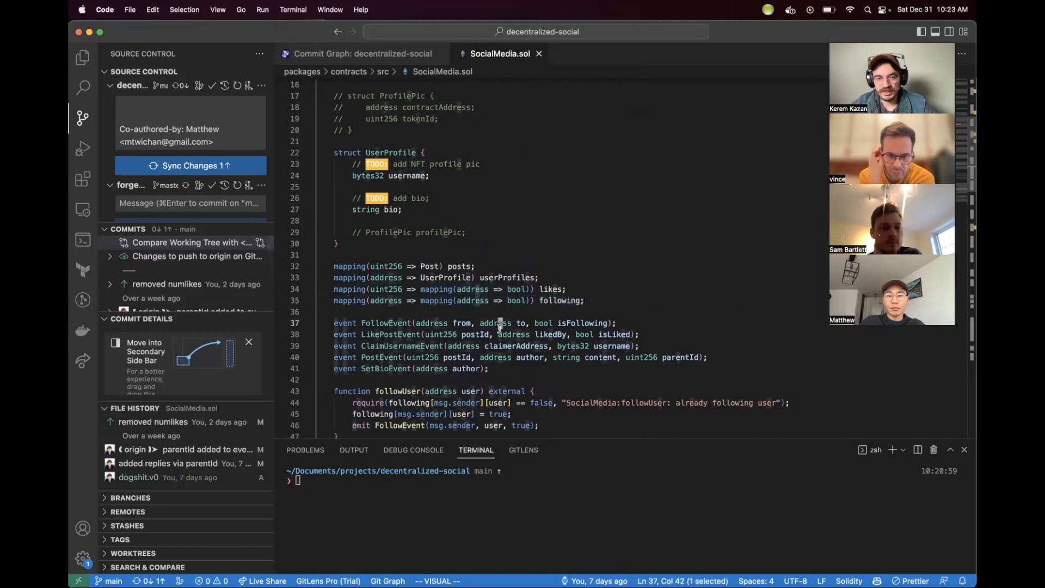
Step: Review the event declarations and the followUser and unfollowUser functions
scroll(500, 327, "down", 1)
scroll(500, 327, "down", 5)
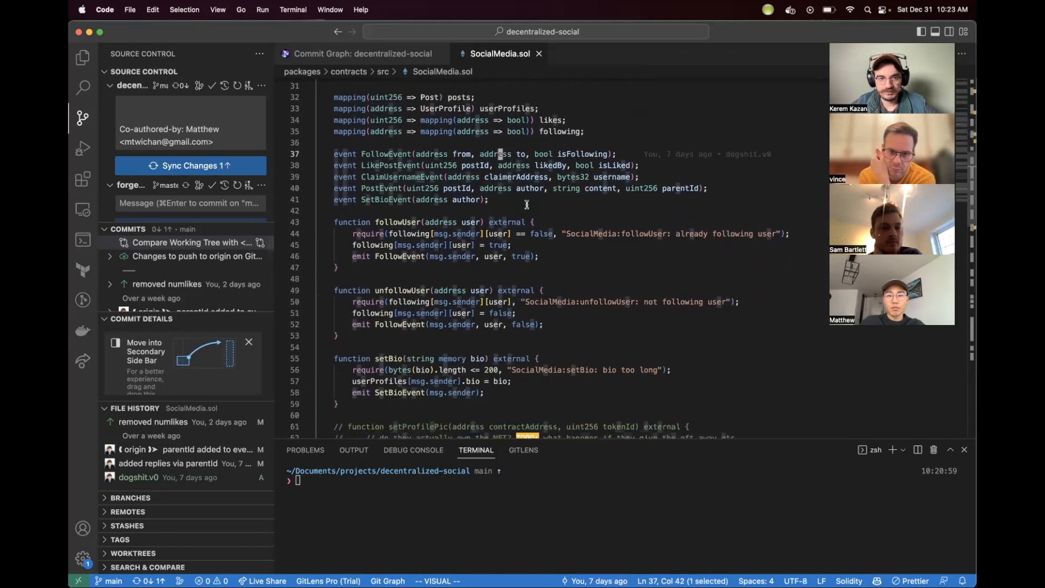
left_click(510, 207)
left_click_drag(510, 207, 455, 186)
scroll(456, 186, "down", 2)
left_click(395, 163)
left_click(406, 229)
scroll(392, 308, "down", 3)
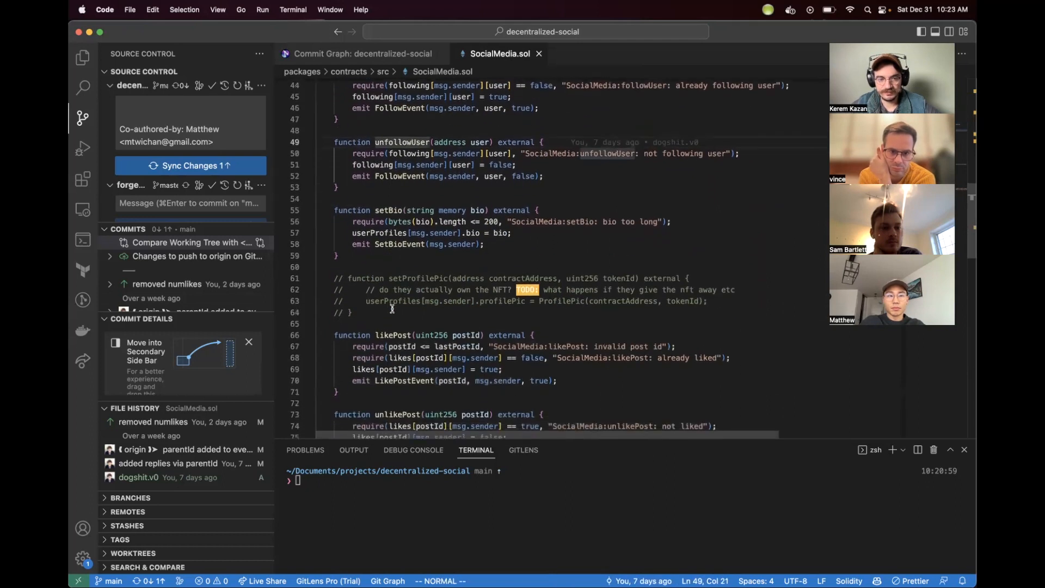
Step: Scroll through the setBio, commented setProfilePic, likePost and unlikePost functions down to claimUsername
left_click(388, 283)
scroll(387, 272, "down", 3)
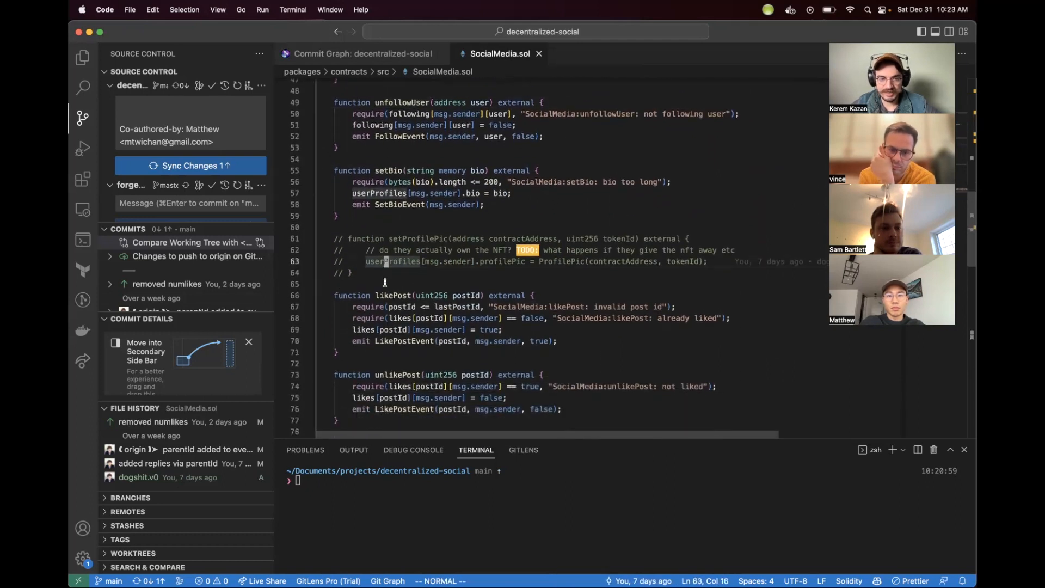
scroll(385, 232, "up", 3)
left_click(500, 229)
scroll(485, 217, "down", 4)
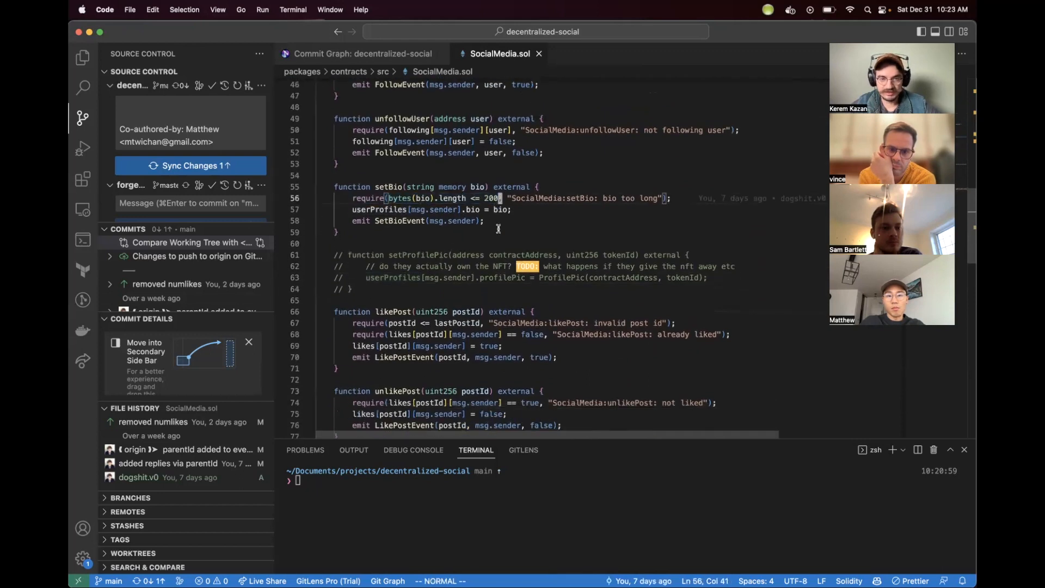
scroll(480, 200, "up", 2)
left_click(407, 266)
scroll(407, 256, "down", 3)
left_click(405, 248)
scroll(405, 248, "down", 2)
double_click(405, 248)
scroll(405, 247, "down", 3)
scroll(405, 247, "up", 3)
scroll(405, 248, "down", 5)
double_click(405, 239)
left_click(417, 306)
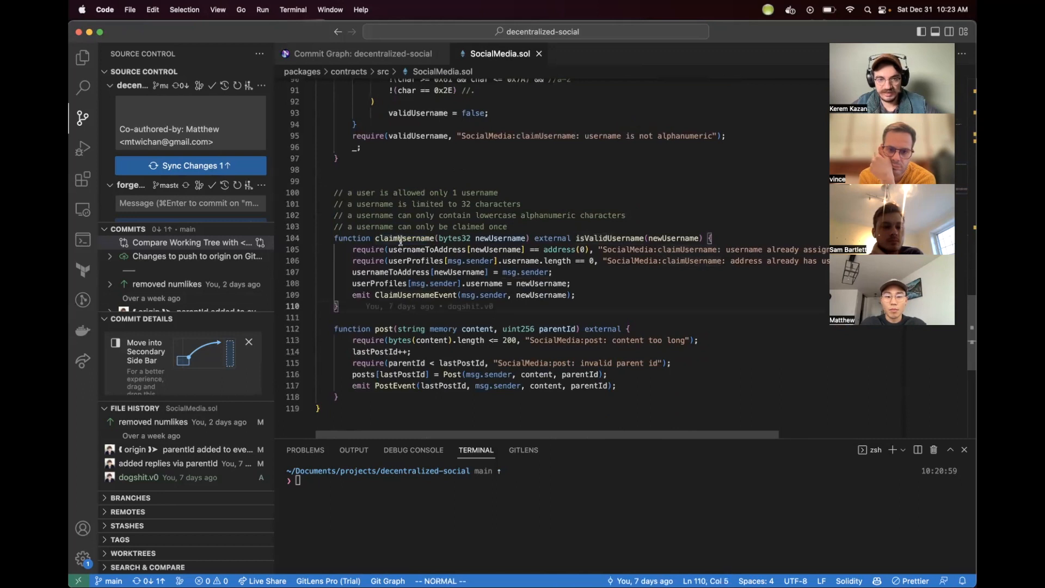
Step: Read the full claimUsername require lines and highlight the post function for review
scroll(401, 242, "right", 3)
left_click(718, 264)
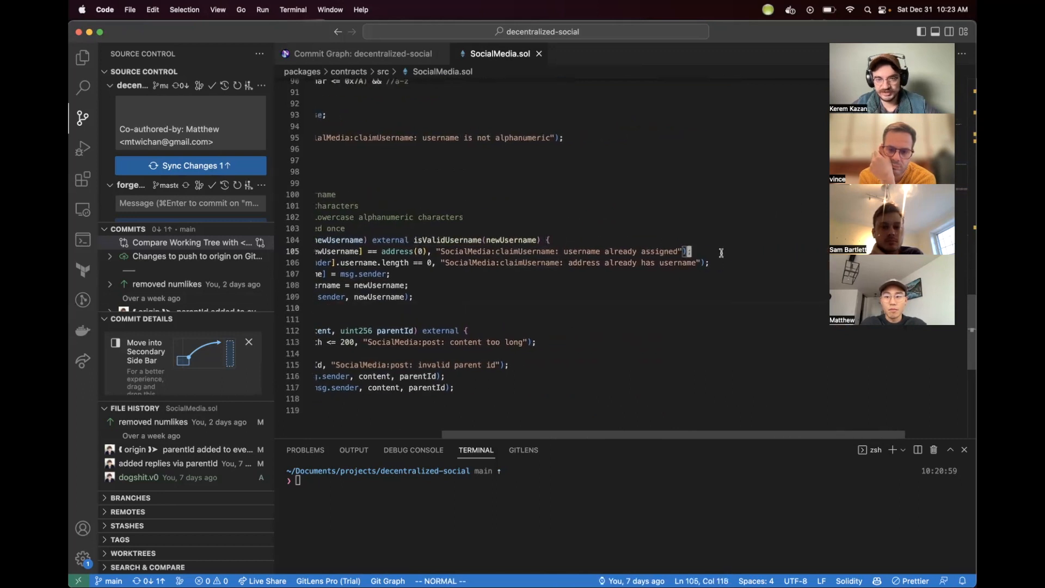
scroll(723, 265, "left", 3)
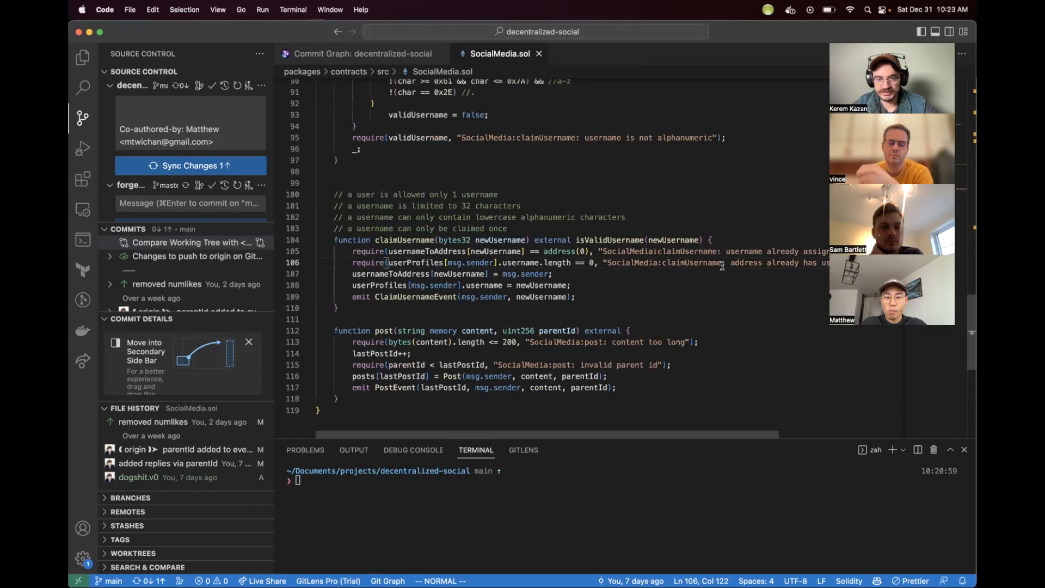
scroll(723, 265, "down", 2)
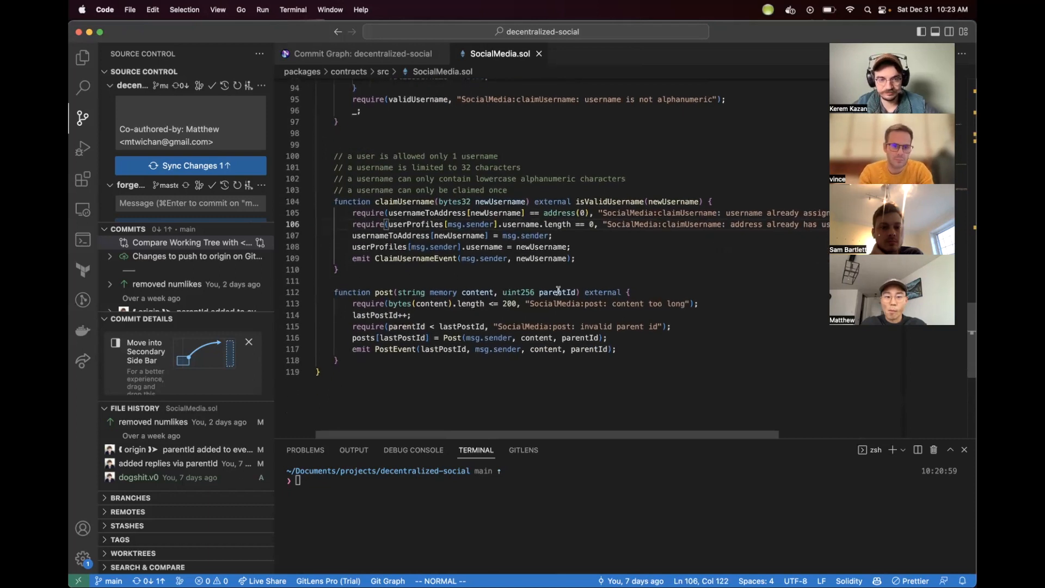
left_click_drag(330, 292, 353, 362)
left_click(353, 363)
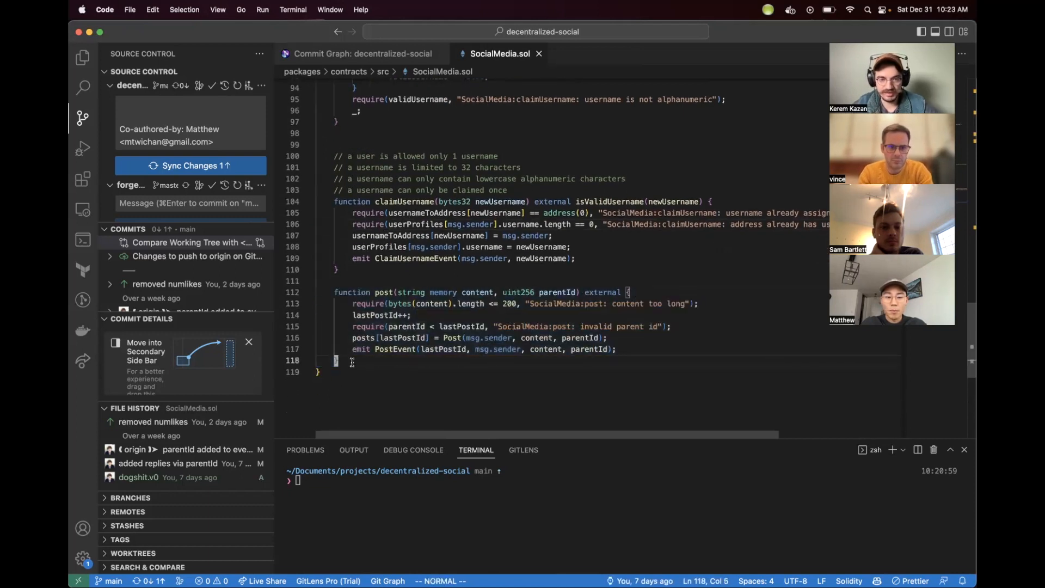
Step: Highlight the event declarations near the top of the contract for review
scroll(397, 346, "up", 20)
scroll(479, 275, "down", 8)
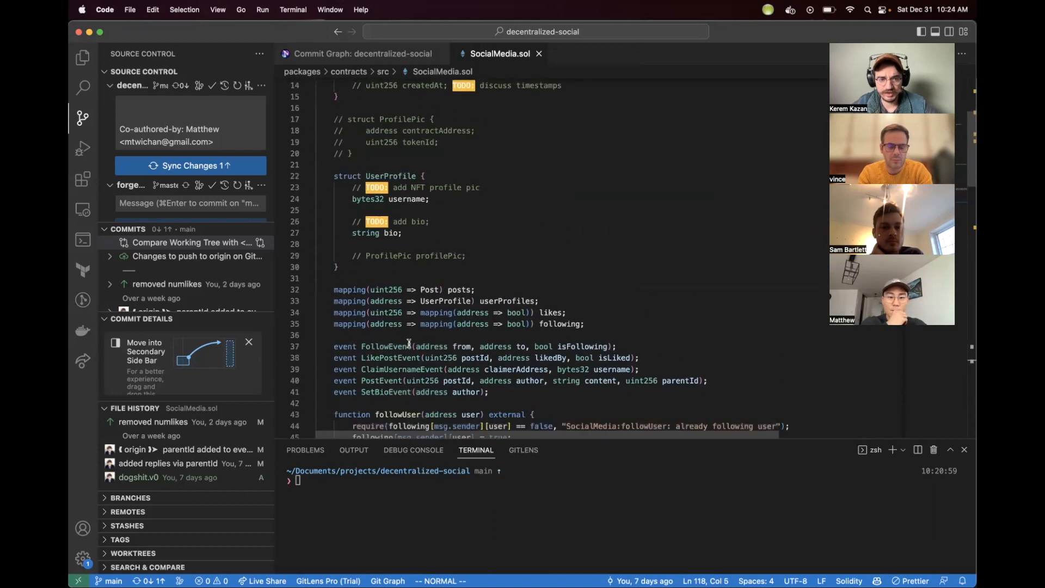
left_click_drag(490, 280, 321, 235)
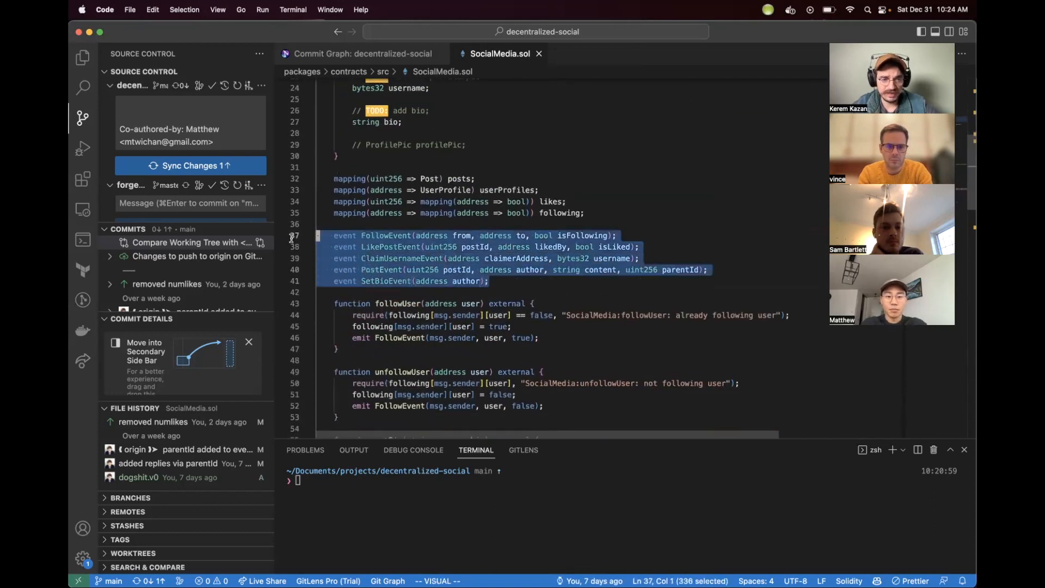
left_click(530, 201)
left_click(559, 169)
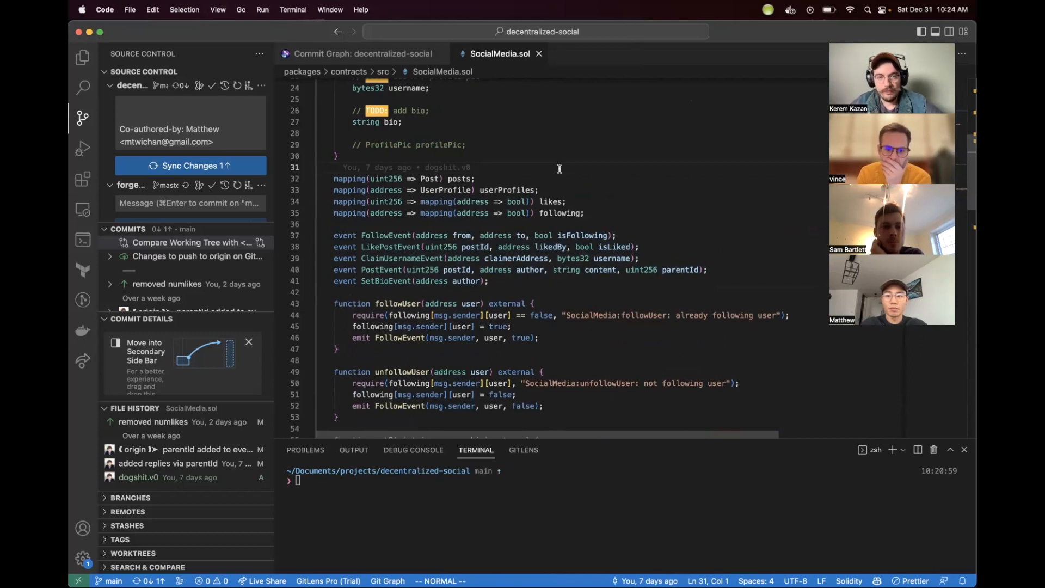
Step: Open the Commit Graph and select the 'added replies via parentId' commit
left_click(386, 60)
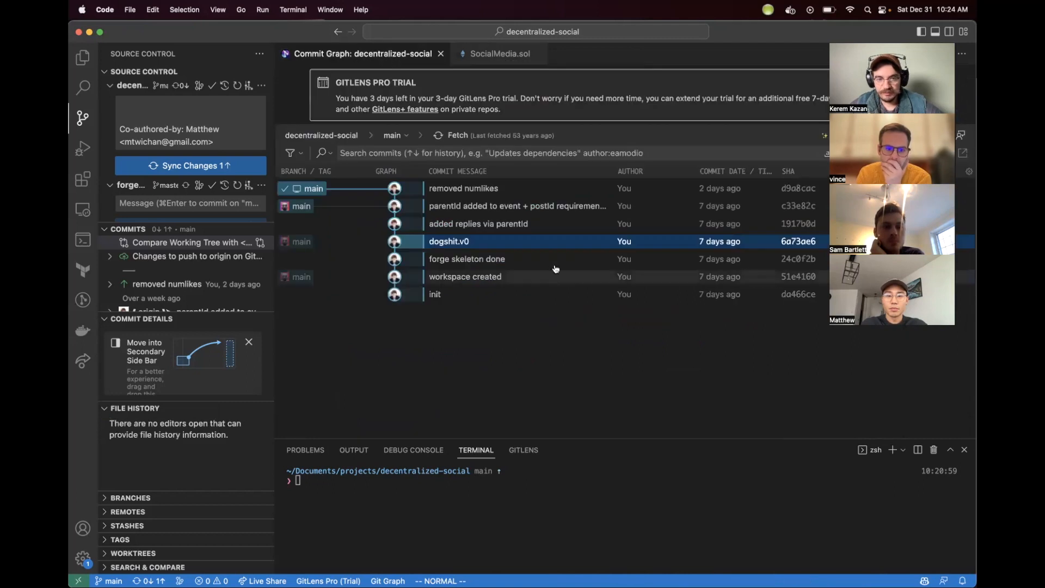
left_click(548, 228)
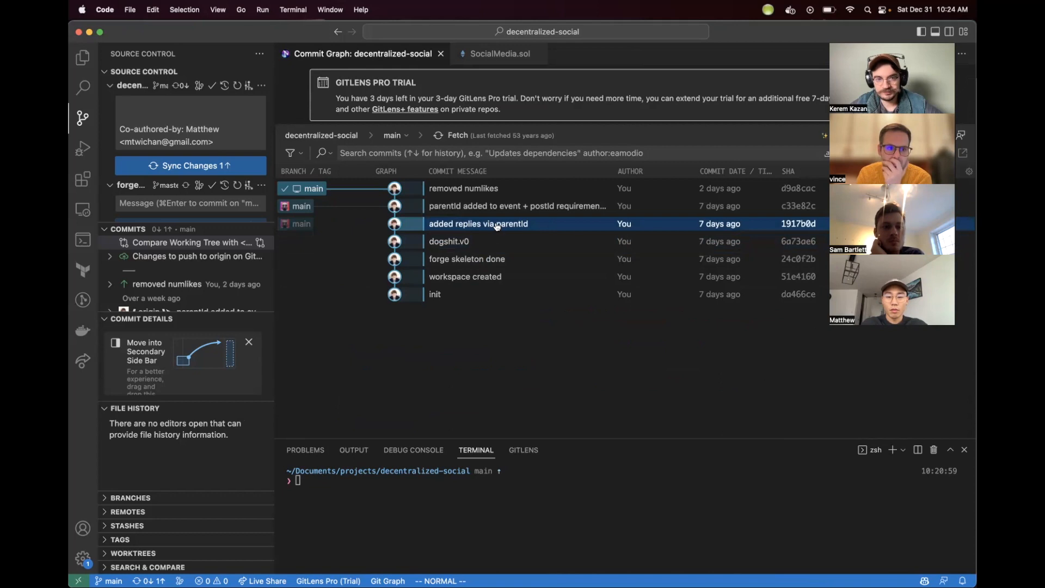
Step: Return to SocialMedia.sol and highlight the parentId field in the Post struct
left_click(471, 55)
scroll(442, 176, "up", 1)
scroll(443, 176, "up", 5)
scroll(443, 174, "down", 2)
scroll(425, 297, "down", 3)
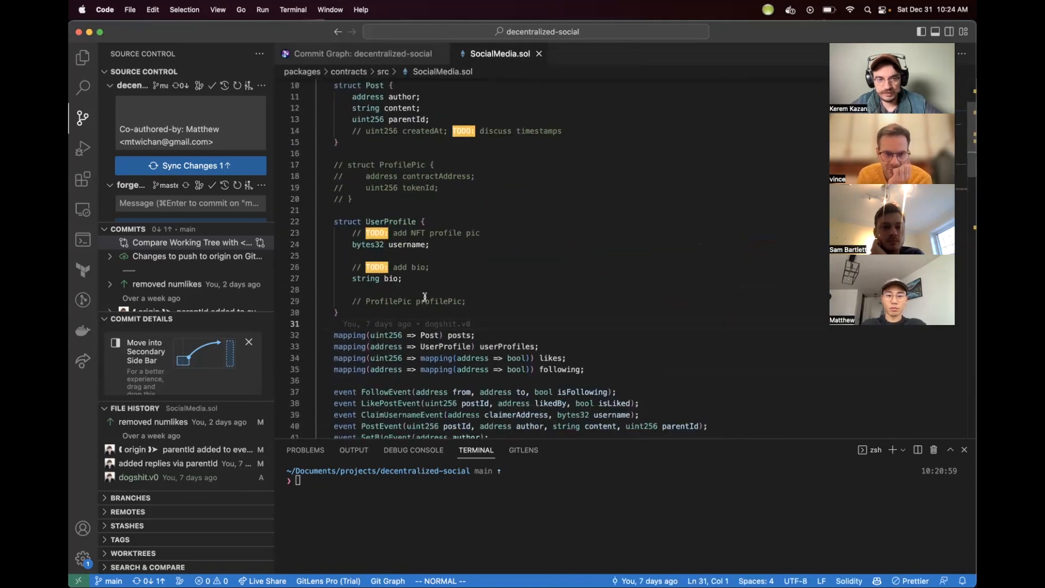
scroll(425, 296, "up", 2)
scroll(425, 297, "down", 4)
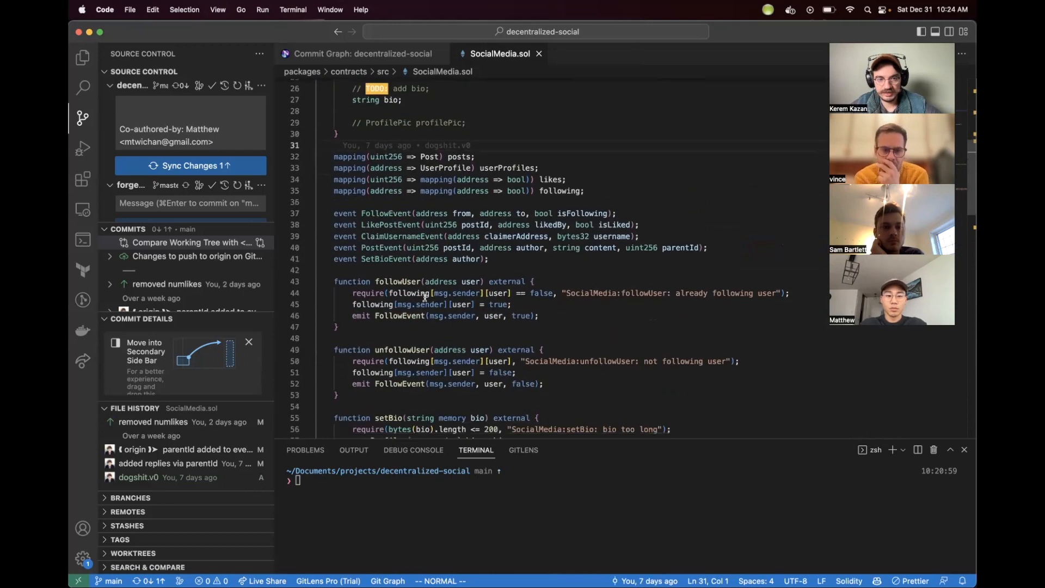
scroll(425, 296, "up", 7)
left_click_drag(434, 229, 350, 229)
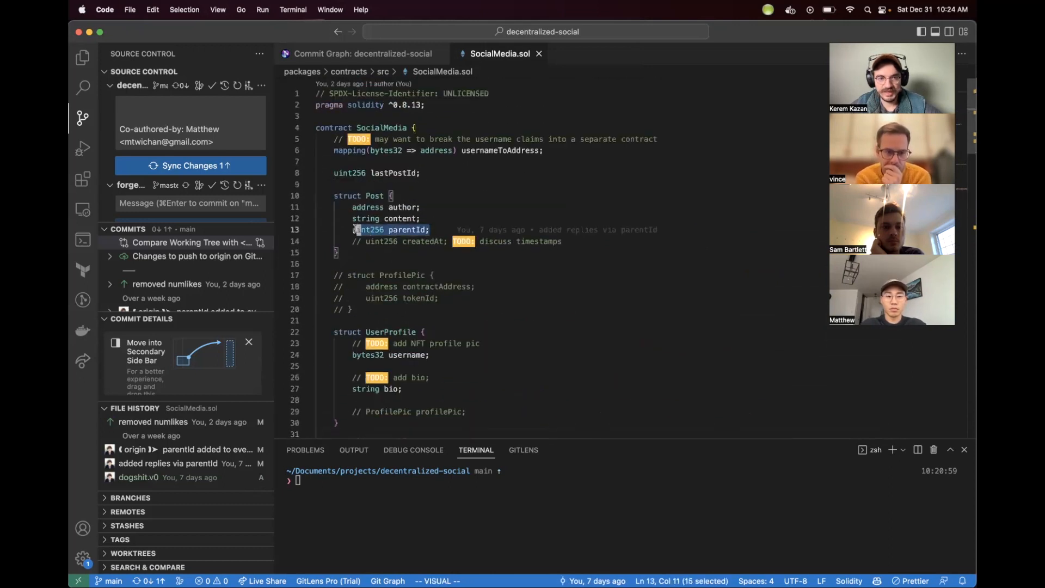
Step: Browse the 'parentId added to event' and 'removed numlikes' commits in the Commit Graph, then return to SocialMedia.sol
left_click(384, 56)
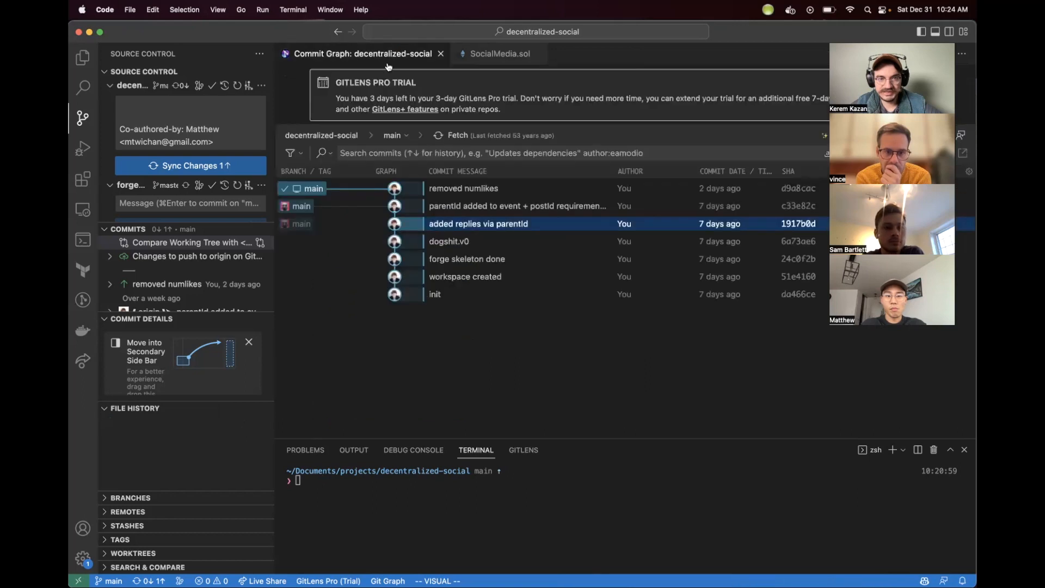
left_click(518, 211)
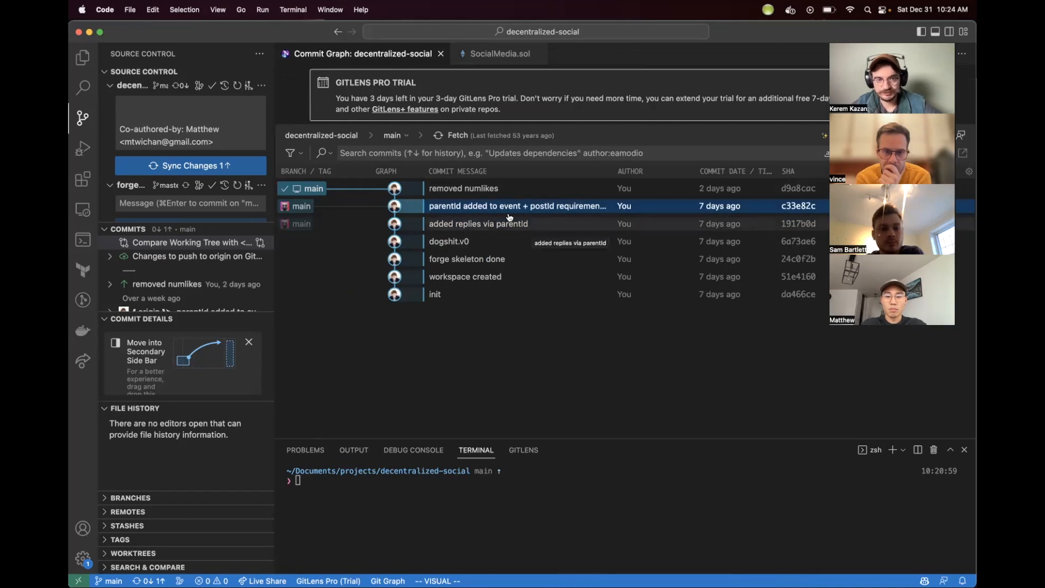
left_click(439, 188)
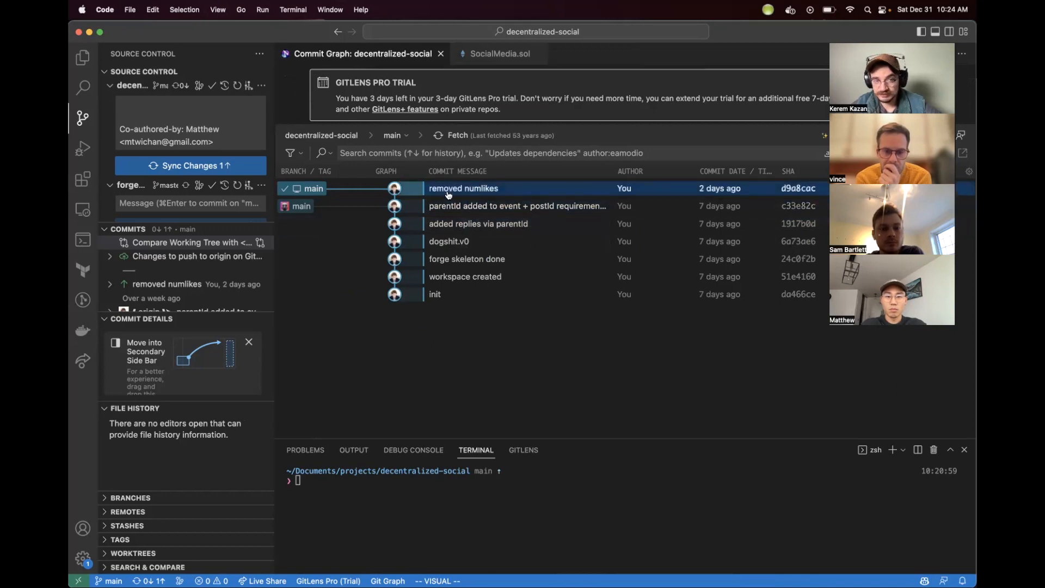
left_click(493, 54)
key("Escape")
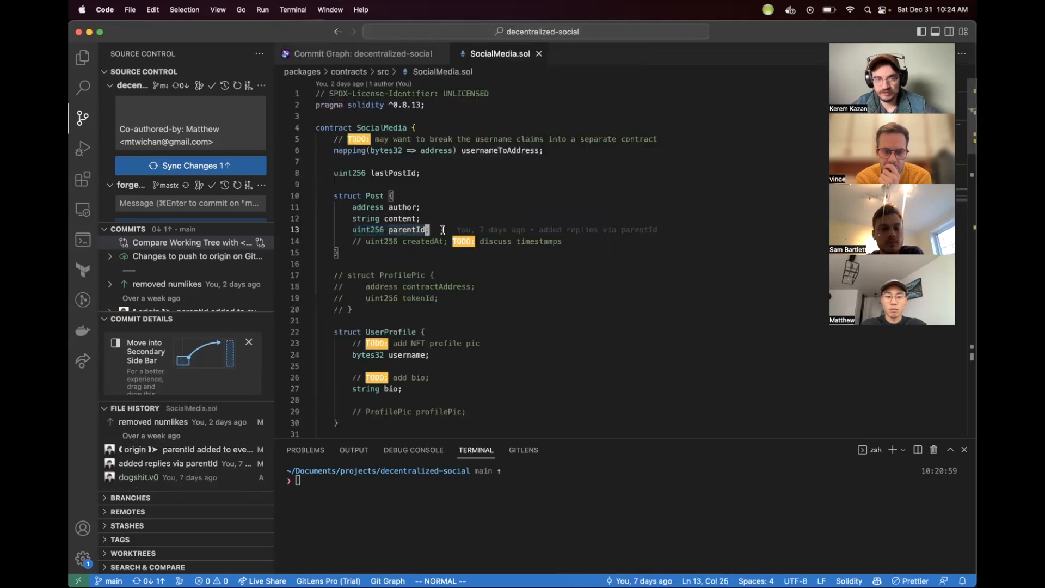
Step: Try adding a uint256 numLikes field to the Post struct and undo it
type("ouint25")
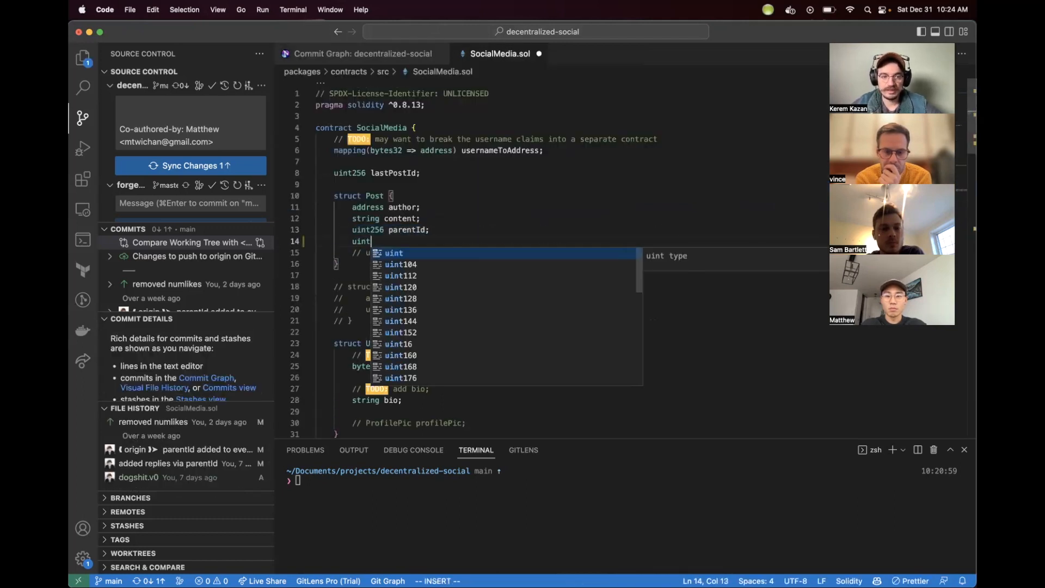
type("Likes;")
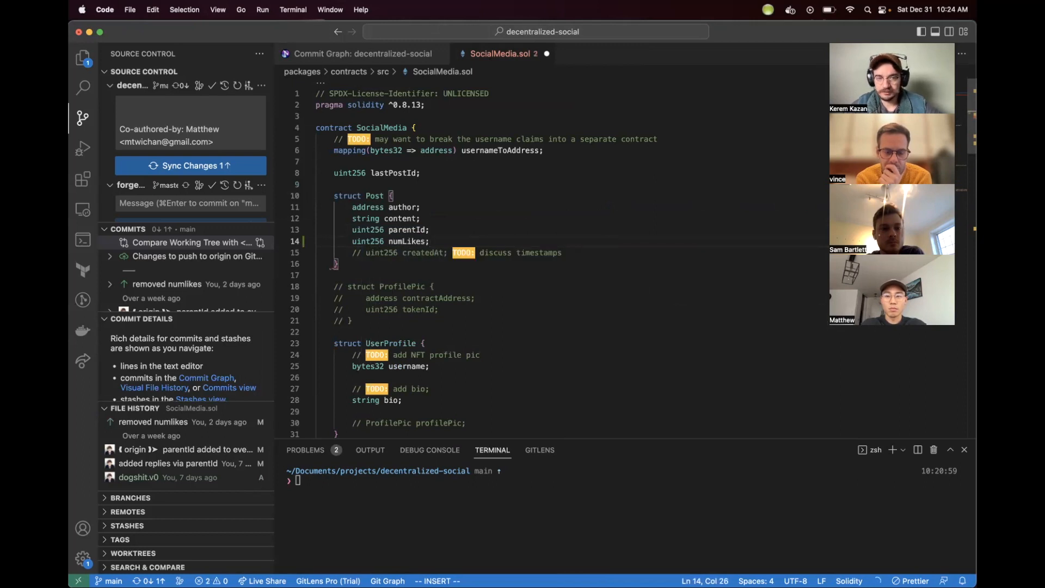
key("super+z")
Step: Highlight the Post struct fields and review the struct and mapping declarations
scroll(494, 340, "down", 20)
scroll(493, 340, "up", 6)
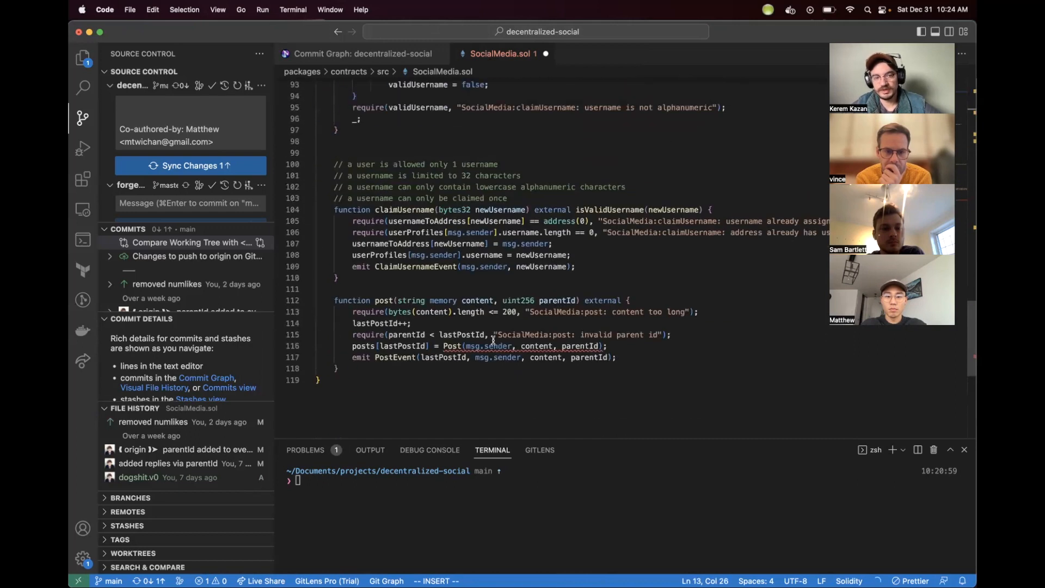
scroll(509, 234, "up", 20)
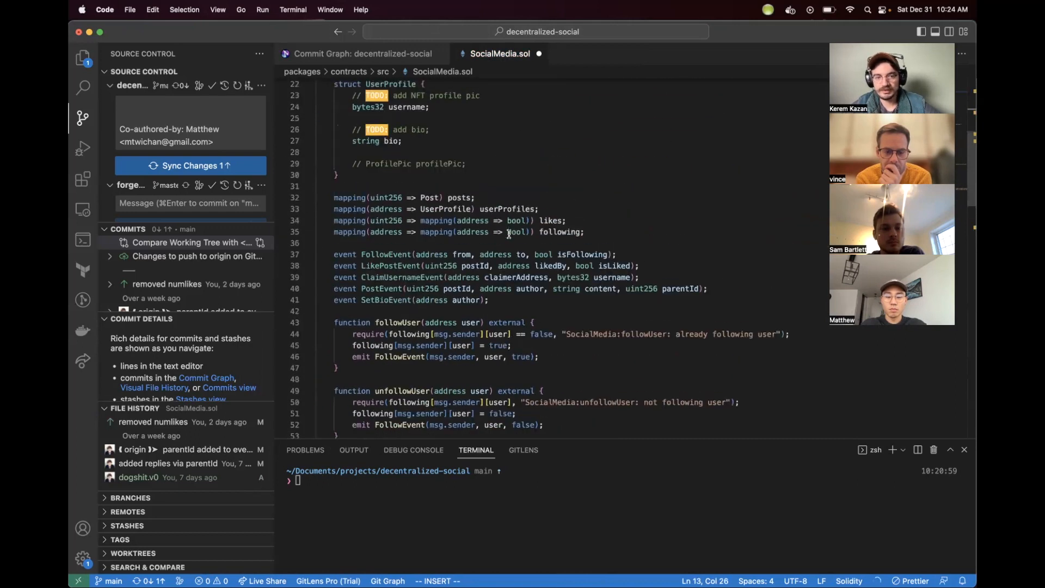
left_click_drag(450, 234, 349, 208)
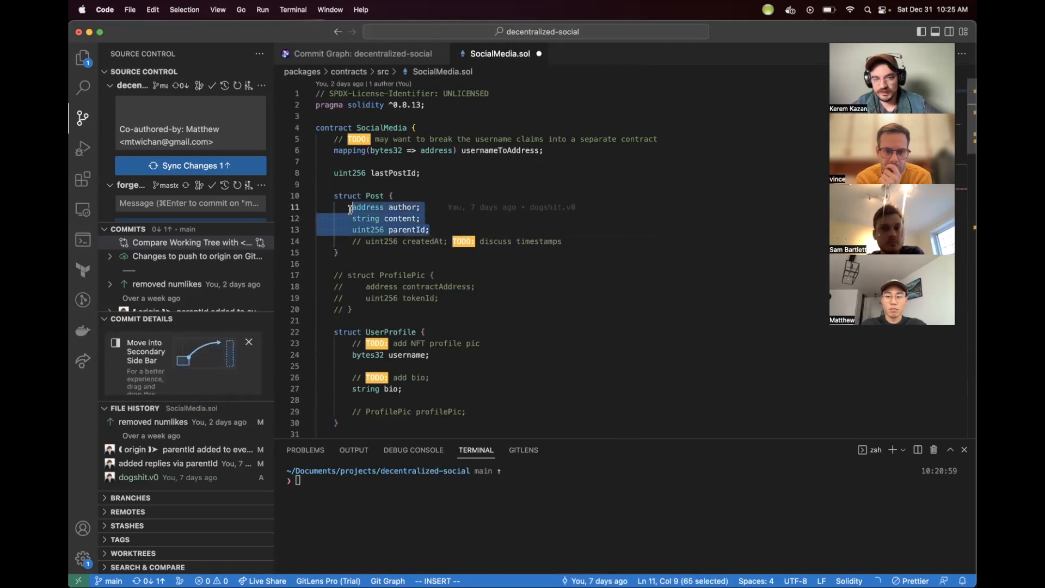
left_click(402, 275)
left_click(444, 231)
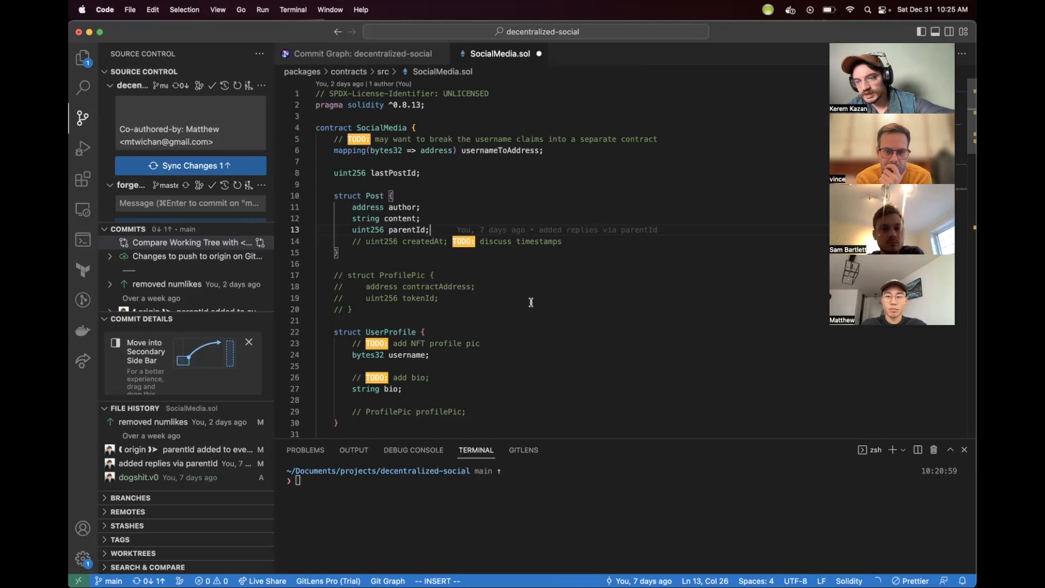
scroll(490, 294, "down", 5)
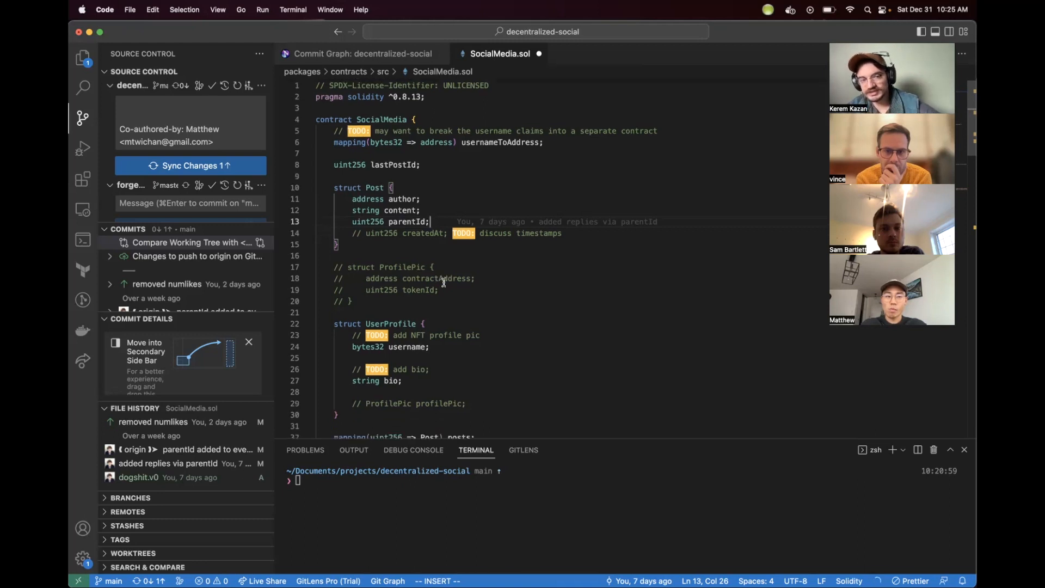
scroll(443, 283, "down", 7)
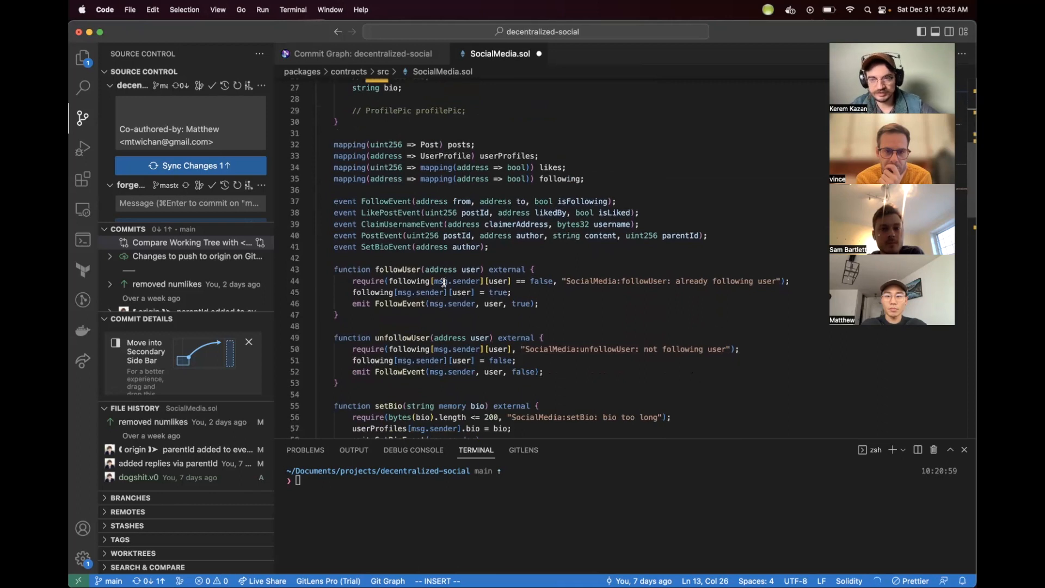
scroll(444, 282, "up", 3)
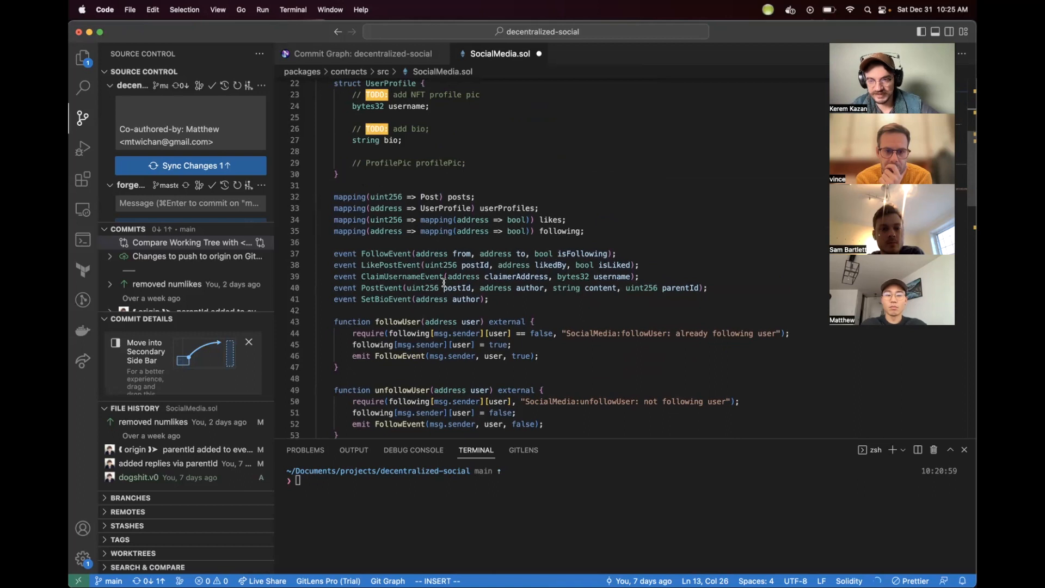
scroll(444, 283, "up", 10)
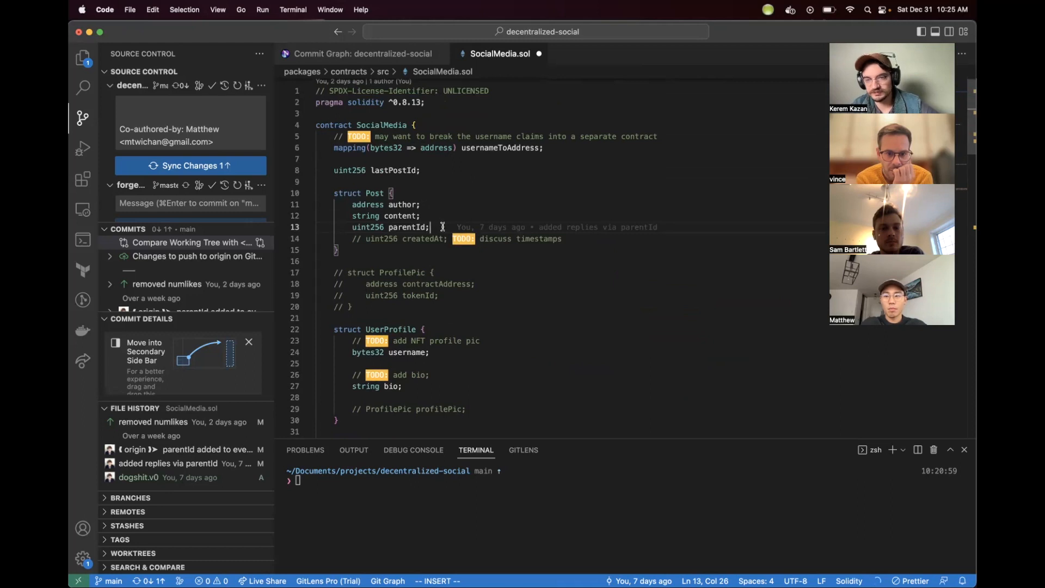
scroll(439, 251, "down", 6)
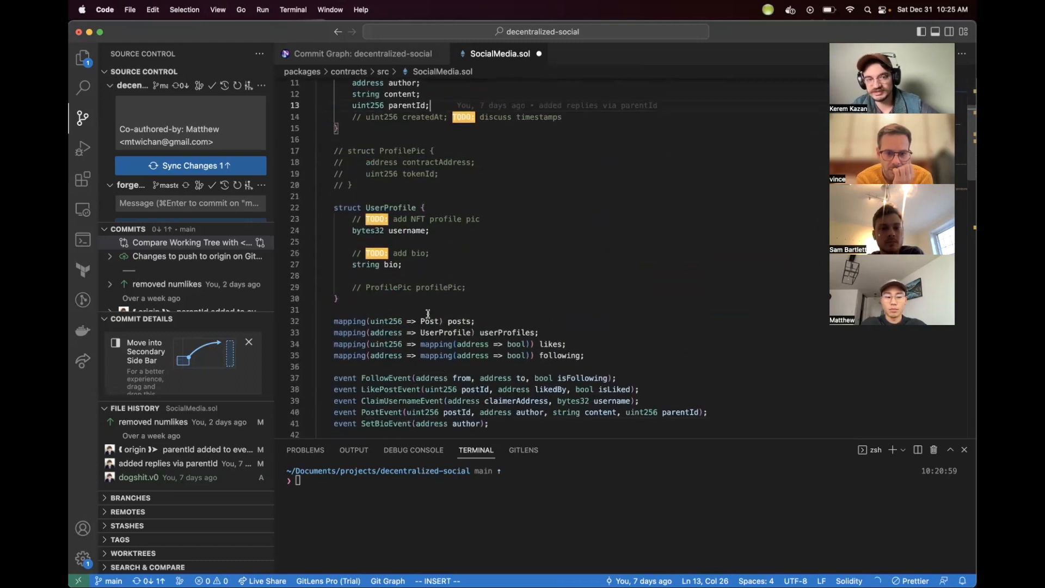
left_click(428, 273)
scroll(428, 273, "up", 4)
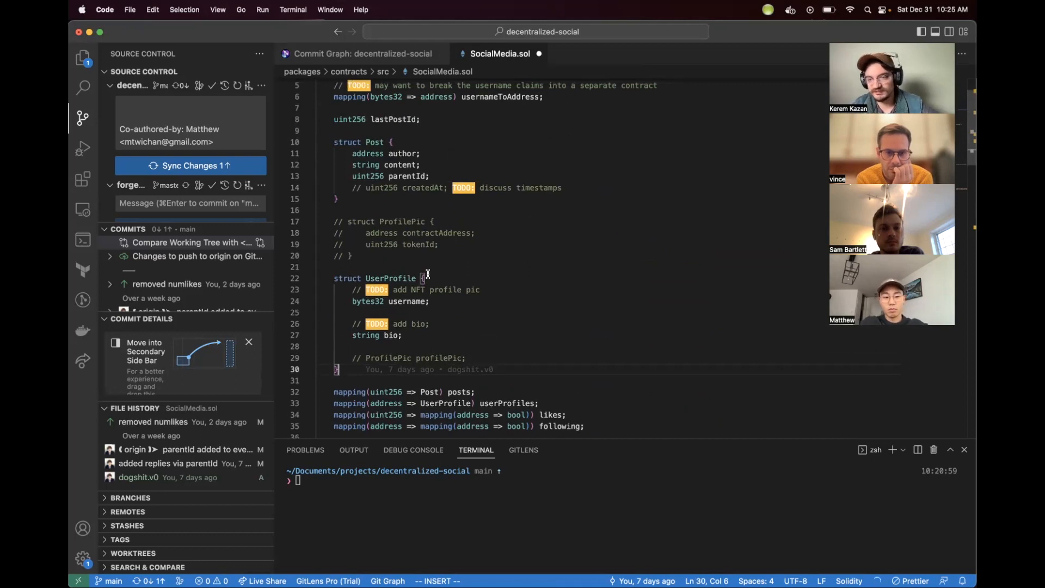
scroll(428, 273, "down", 1)
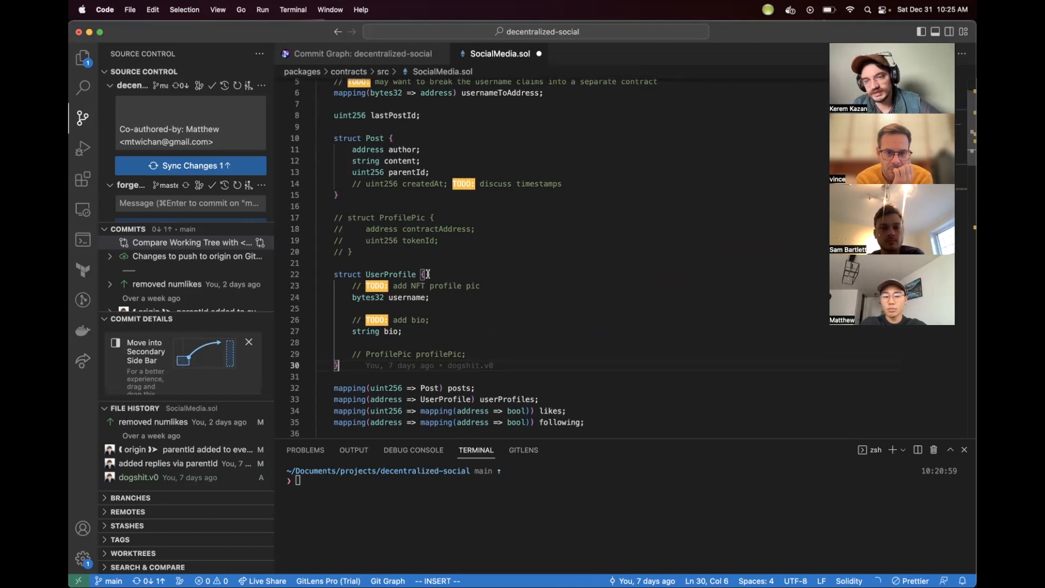
key("Escape")
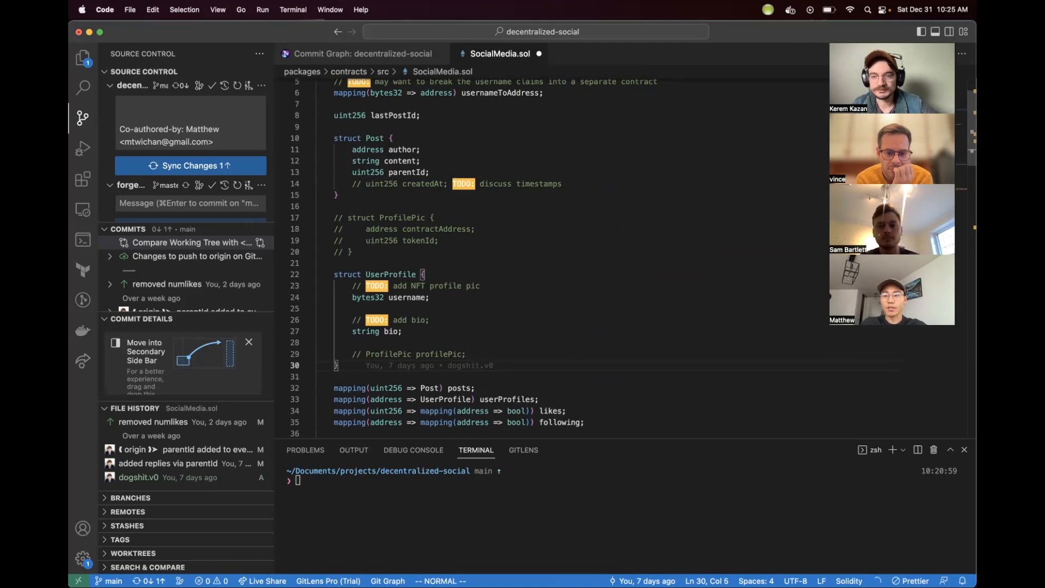
Step: Undo the remaining unsaved edits to the Post struct
left_click(423, 171)
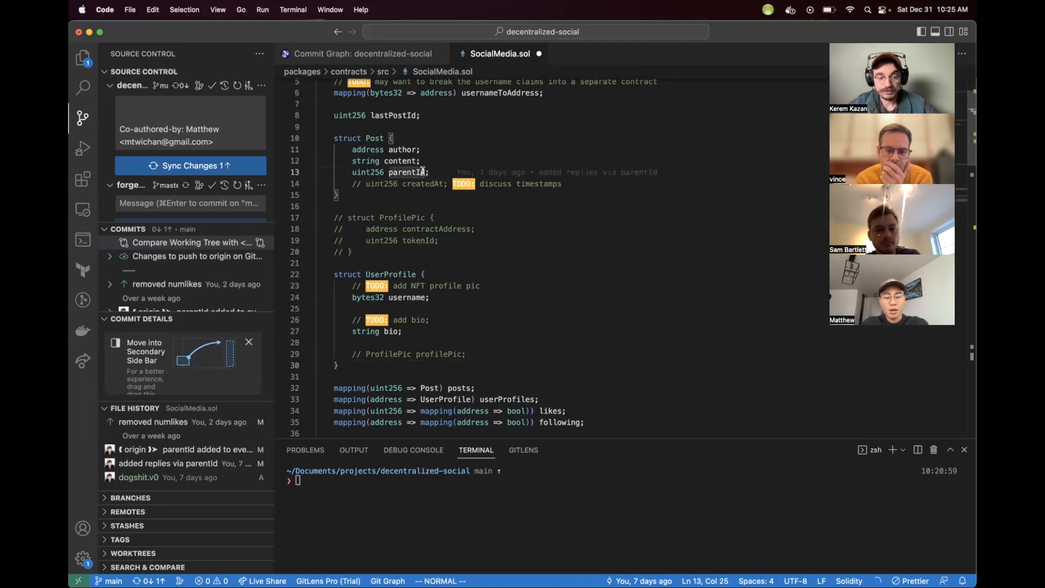
key("o")
key("Escape")
key("super+z")
key("super+z")
key("super+z")
key("super+z")
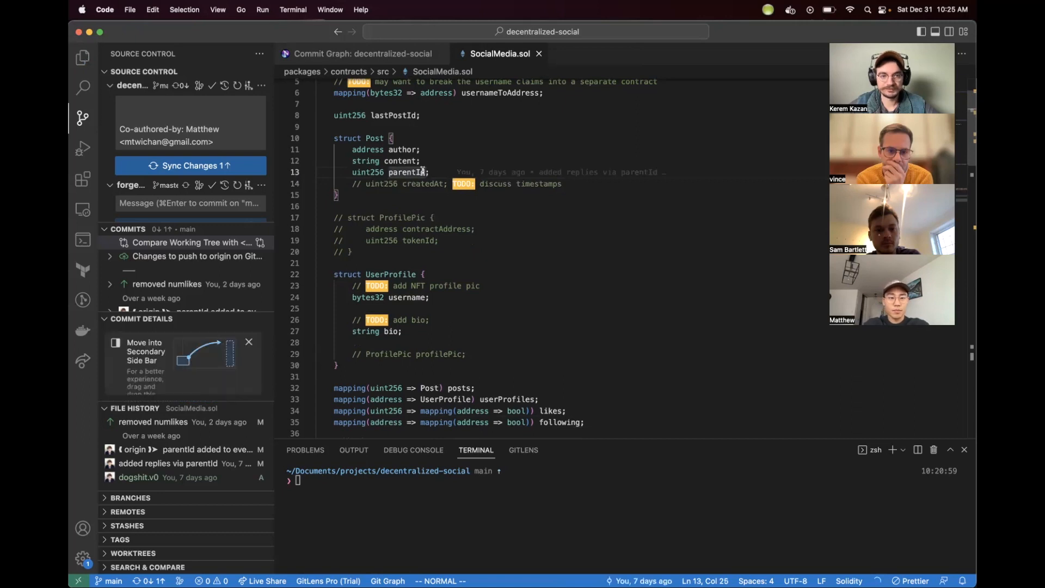
Step: Browse the project's file tree in the Explorer, expanding and collapsing the contracts, script, src and test folders
scroll(550, 259, "down", 20)
scroll(549, 259, "up", 20)
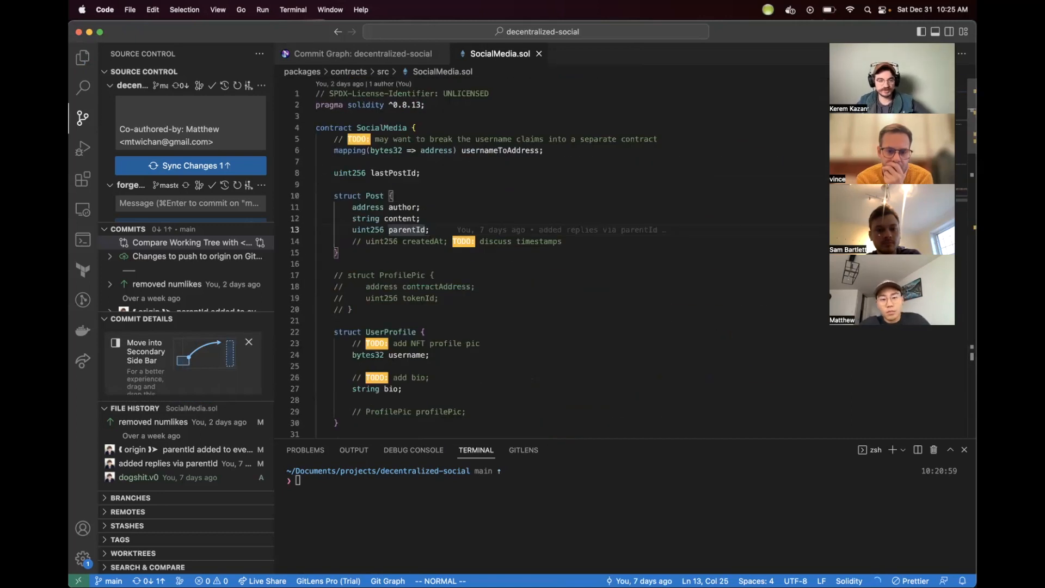
left_click(83, 57)
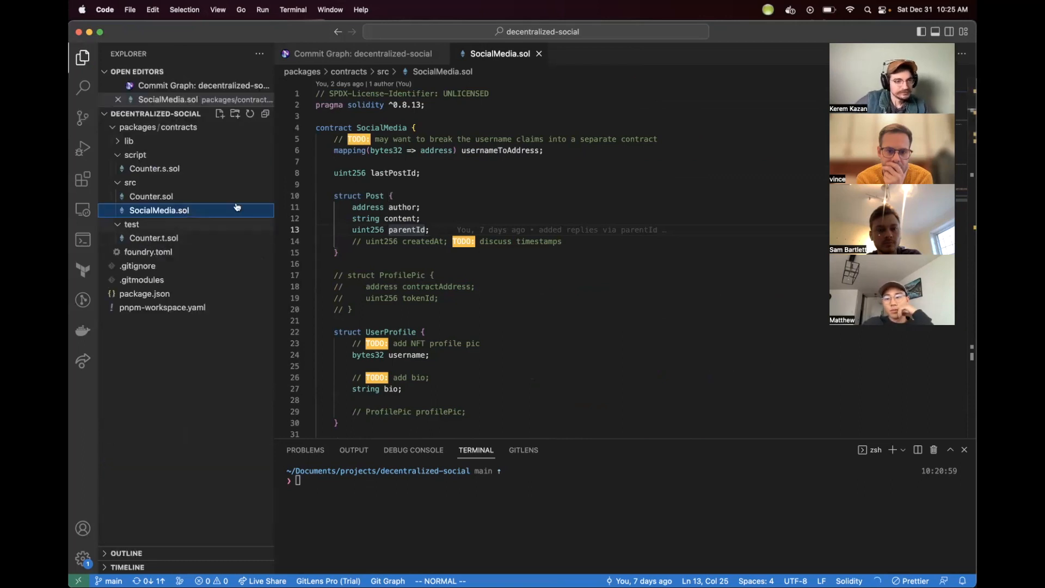
left_click(161, 155)
left_click(134, 129)
left_click(133, 129)
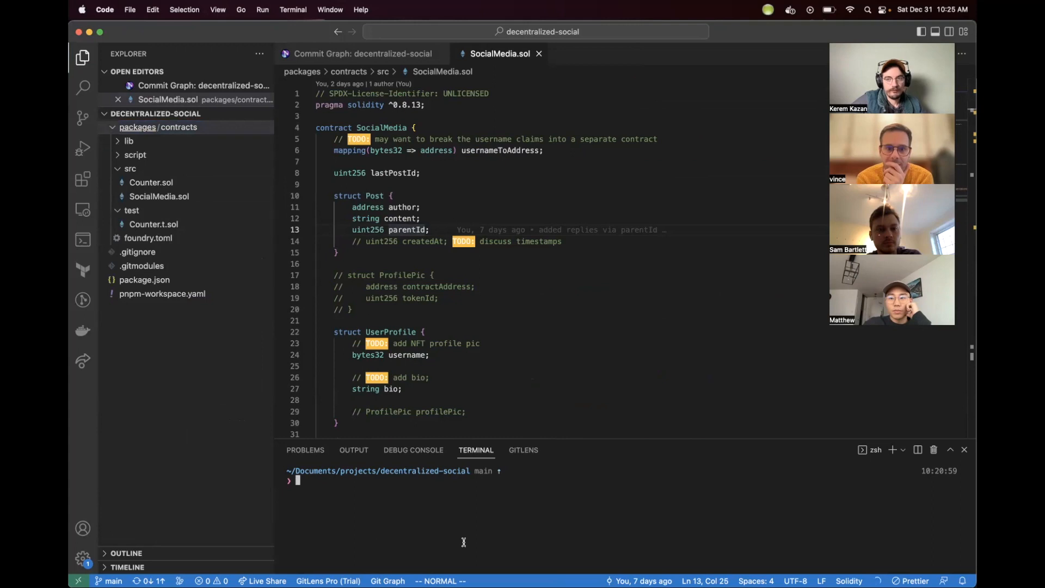
left_click(494, 388)
scroll(495, 388, "down", 5)
scroll(494, 387, "up", 5)
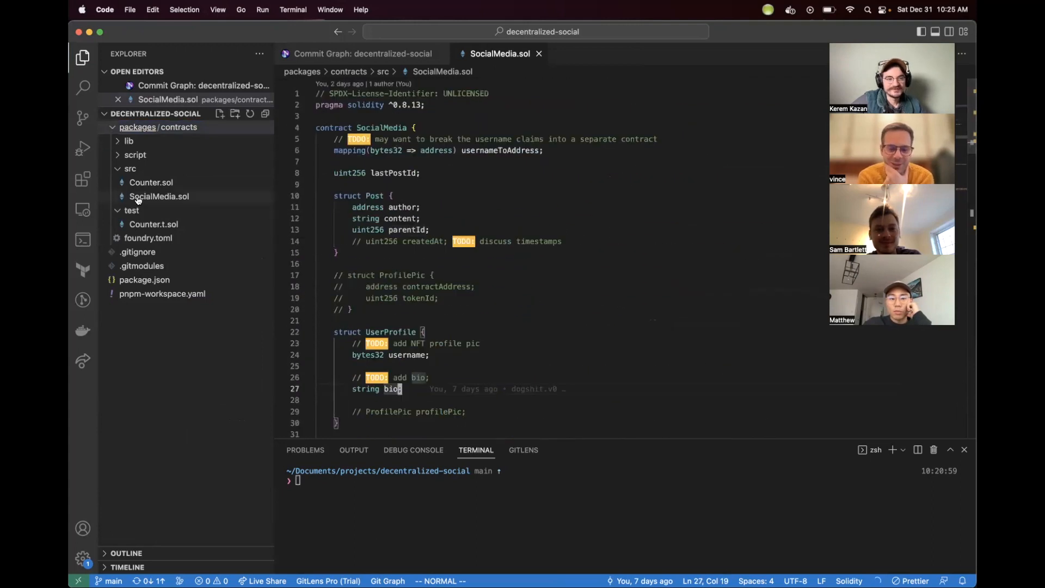
left_click(155, 170)
left_click(147, 184)
double_click(135, 128)
left_click(179, 129)
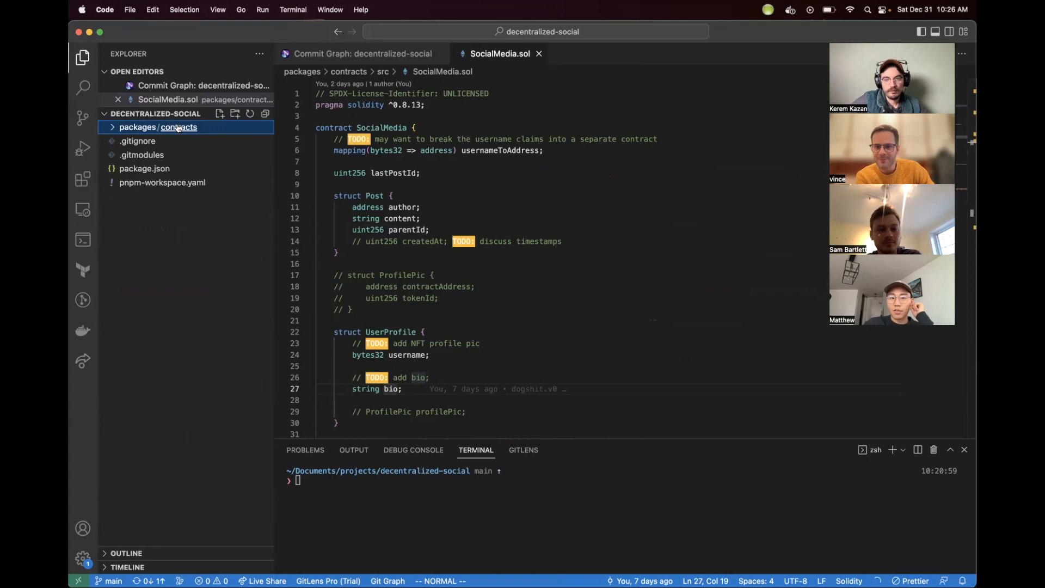
Step: Resize the terminal panel slightly taller and place the cursor in the Post struct of SocialMedia.sol
left_click(581, 442)
left_click_drag(580, 438, 580, 408)
left_click(582, 308)
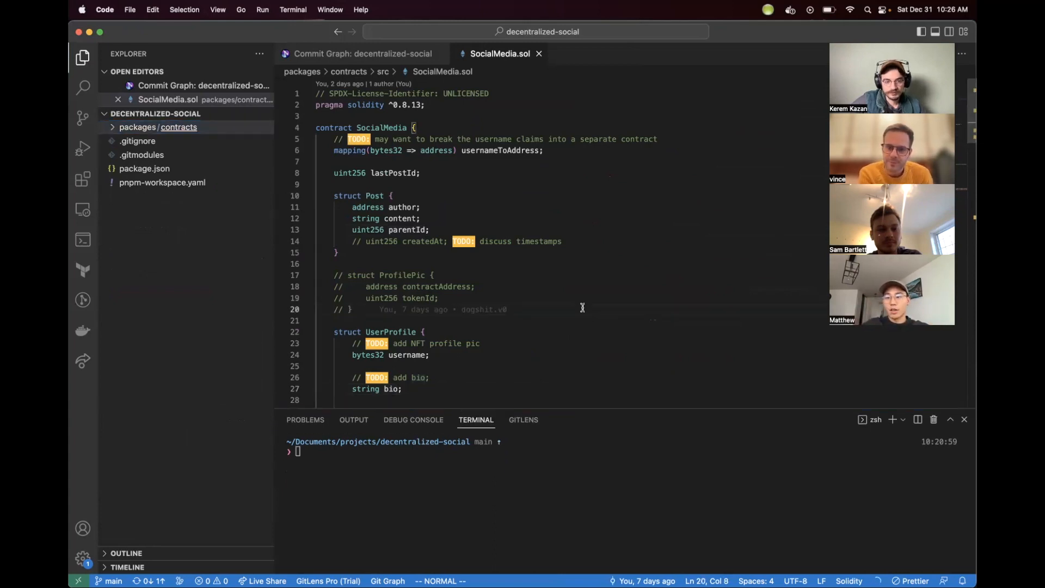
left_click(590, 254)
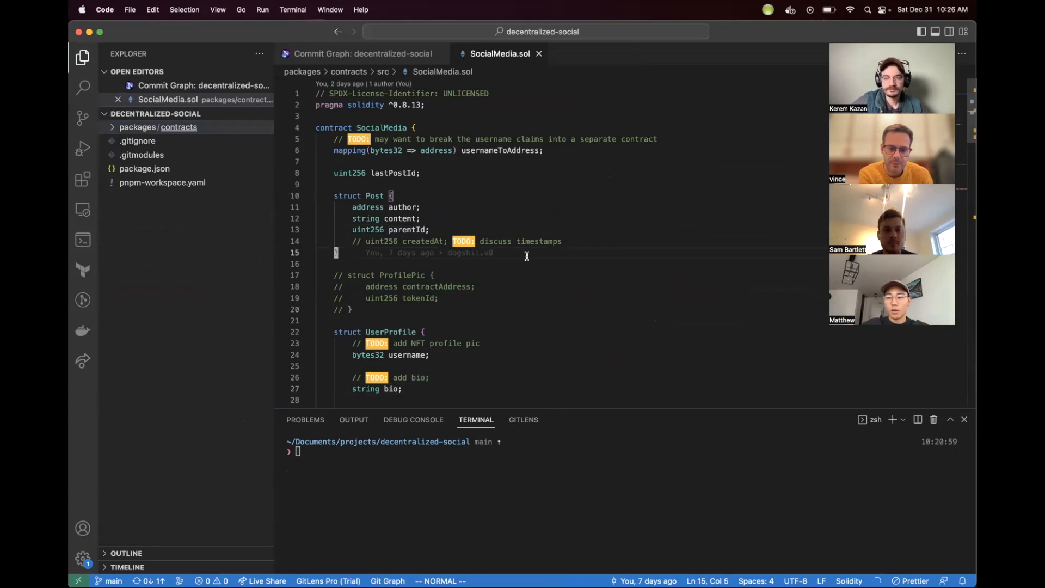
left_click(518, 384)
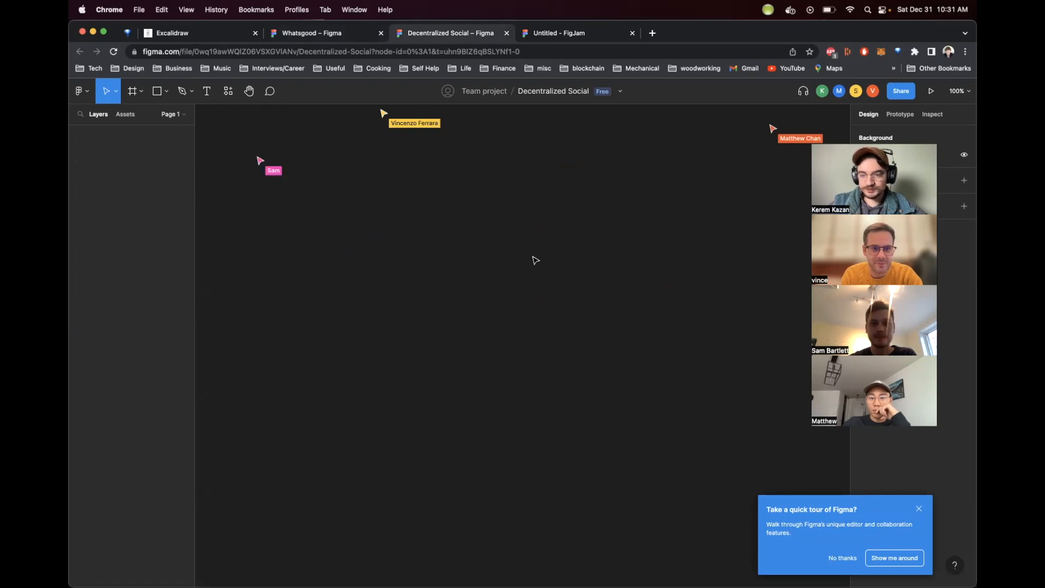
Step: Switch to the Decentralized Social Figma design file and dismiss the quick-tour prompt
left_click(919, 508)
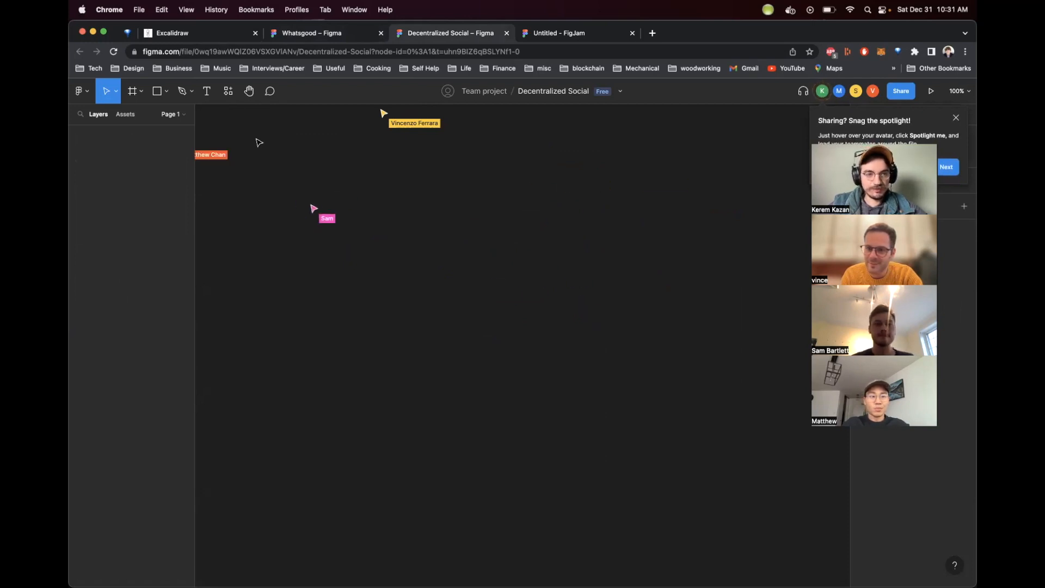
scroll(259, 142, "left", 1)
left_click_drag(194, 141, 160, 151)
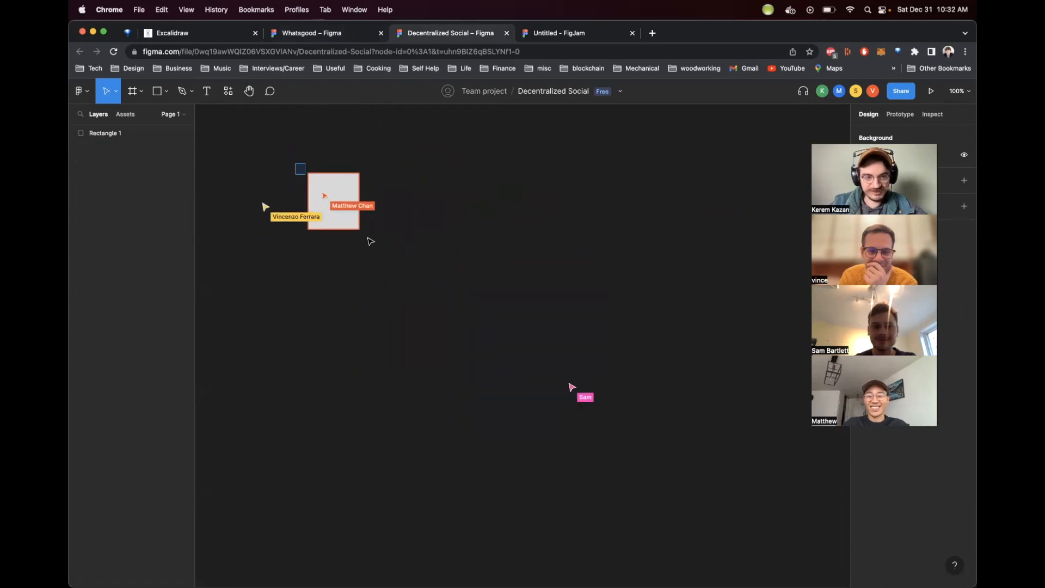
mouse_move(279, 155)
left_mouse_down()
mouse_move(401, 258)
mouse_move(273, 139)
left_mouse_up()
left_click(273, 139)
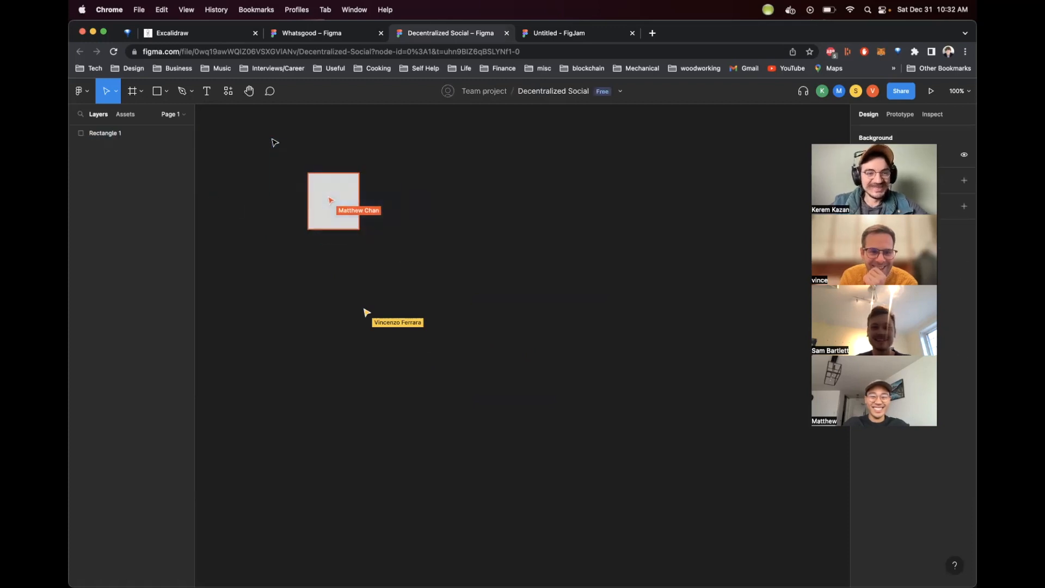
Step: Look over the collaborators' shapes and the iPhone 14 frame on the canvas and in the layers list
left_click(154, 90)
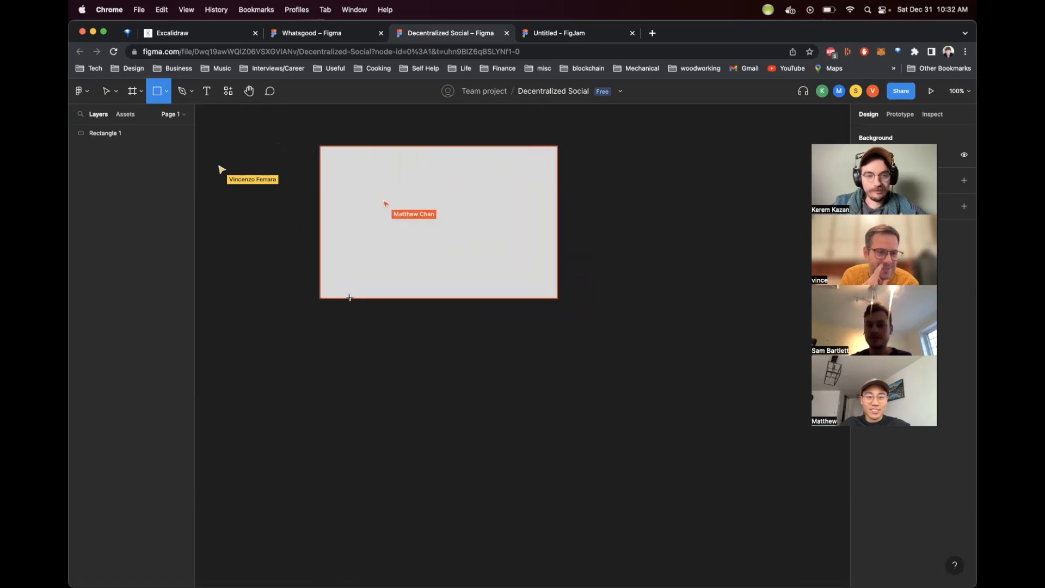
scroll(349, 298, "down", 5)
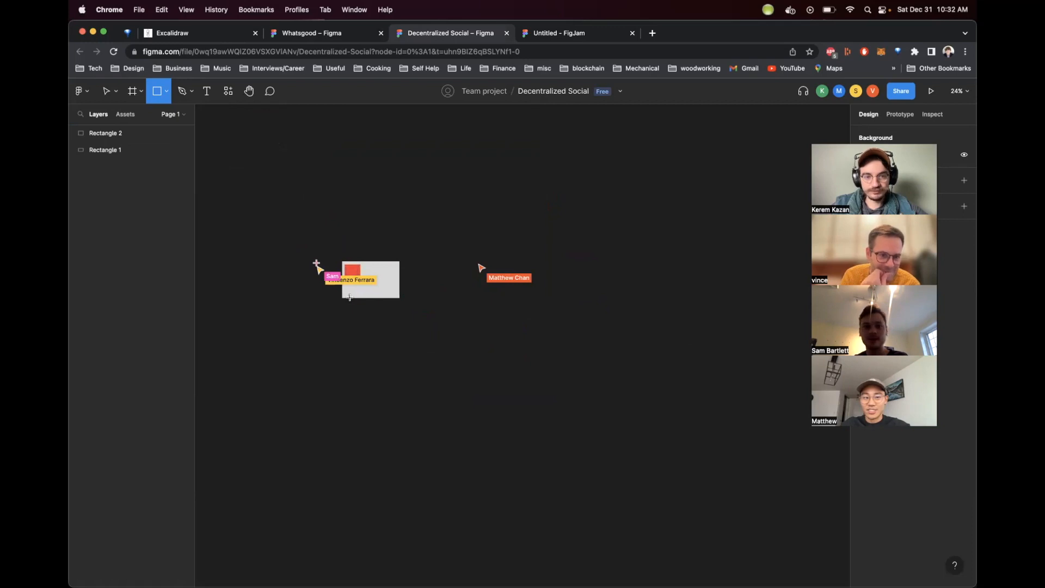
scroll(362, 220, "up", 5)
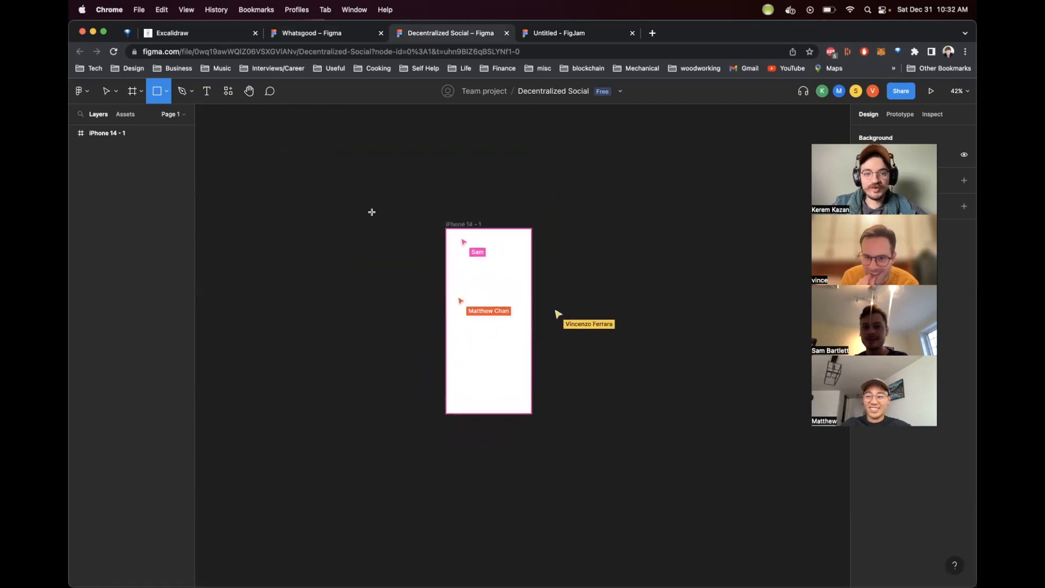
key("v")
left_click(478, 229)
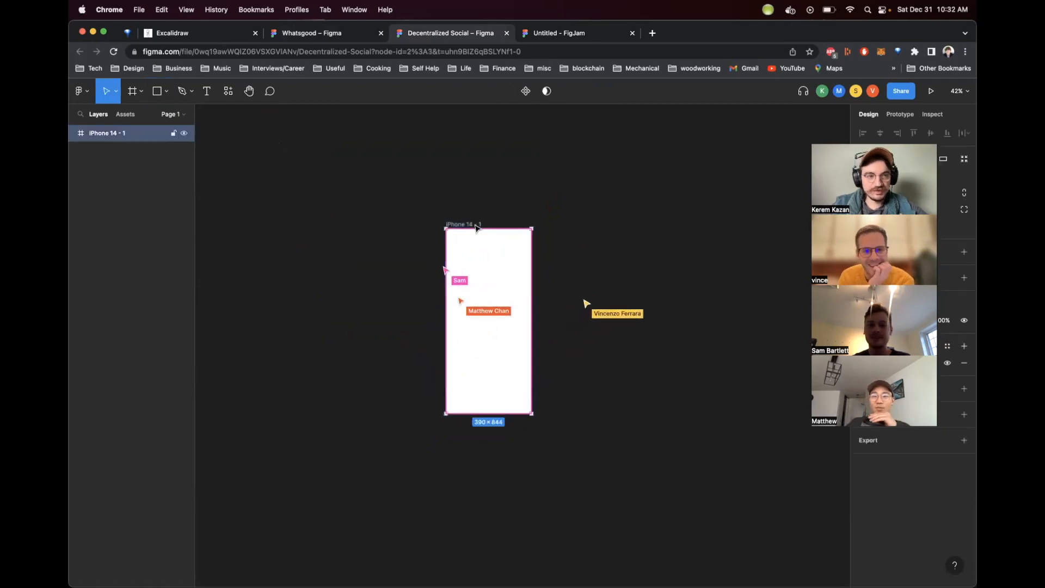
left_click(399, 218)
scroll(414, 289, "right", 1)
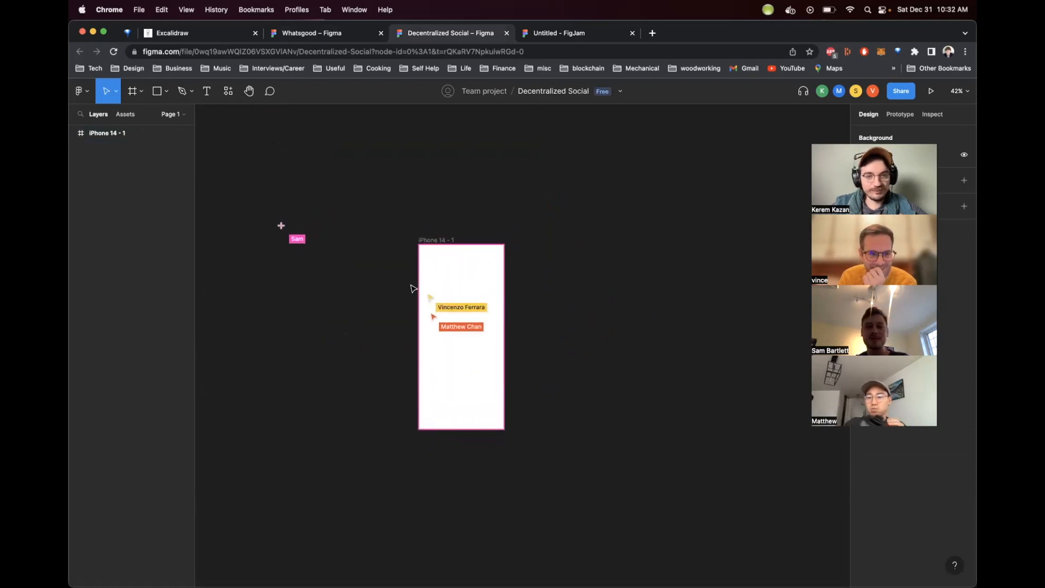
left_click(85, 134)
Step: Place a 100 × 100 frame with the Frame tool and delete it
left_click(132, 91)
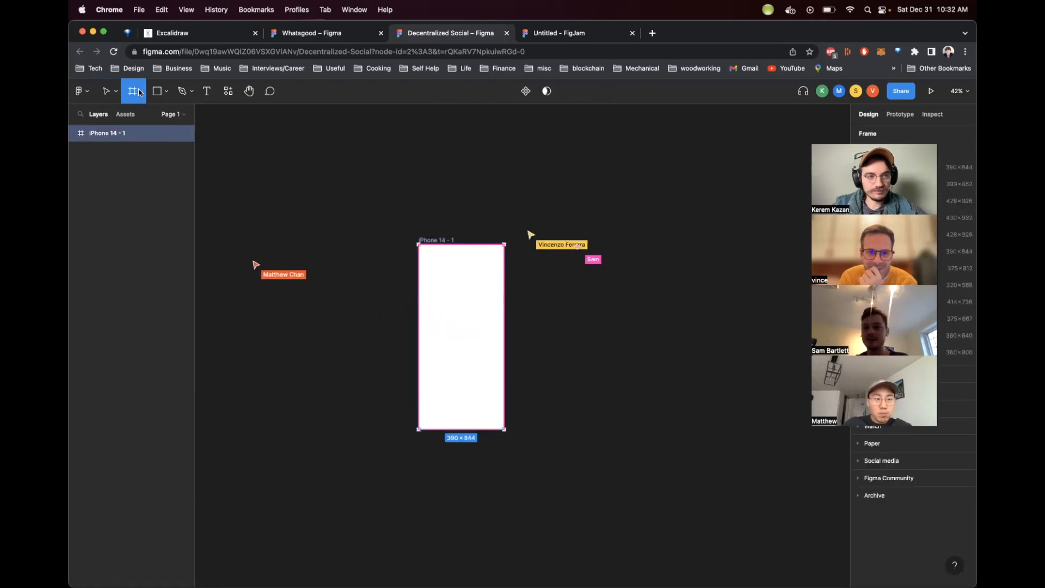
left_click(141, 92)
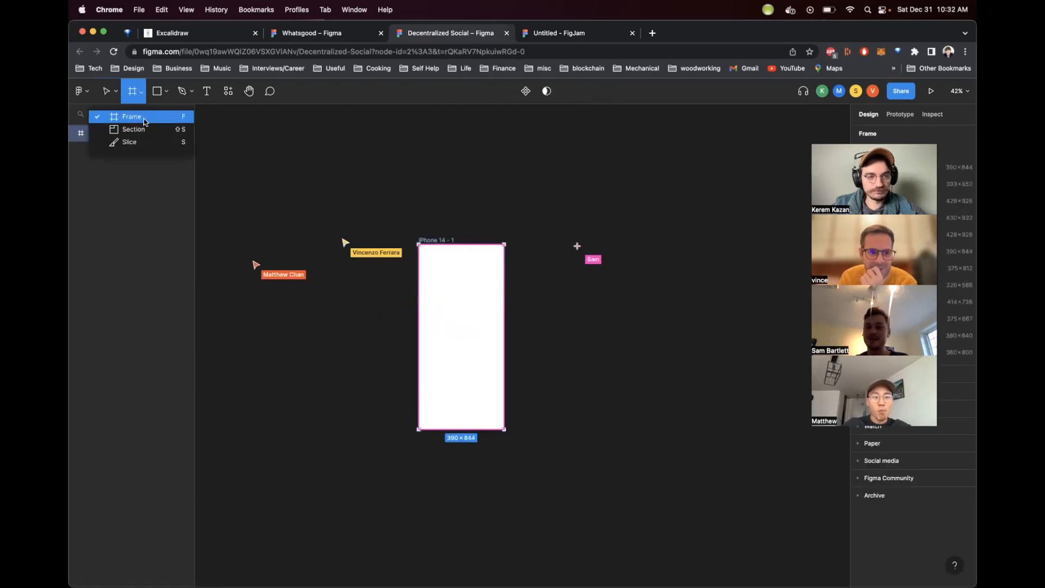
left_click(145, 120)
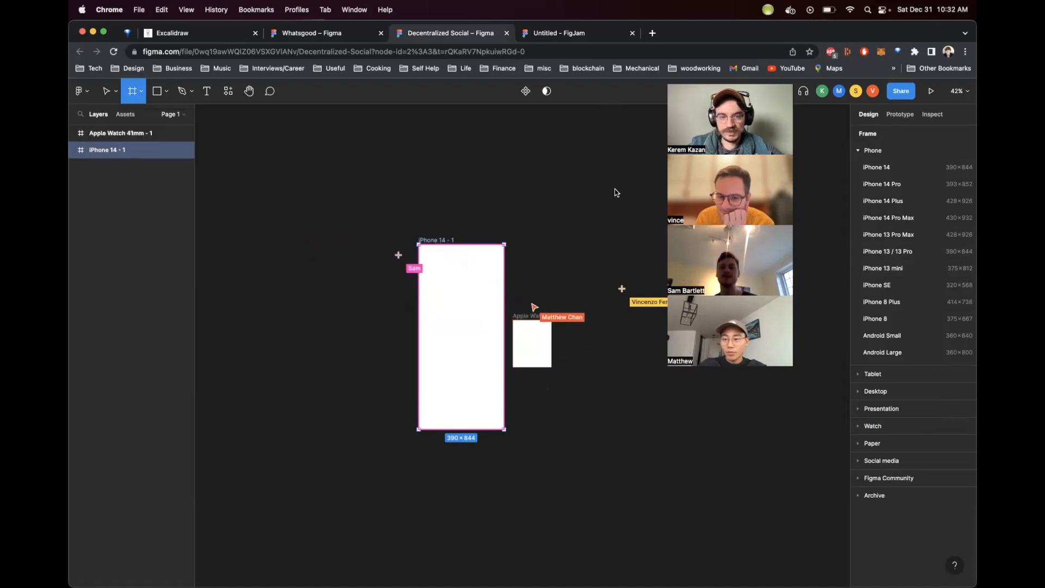
scroll(555, 469, "right", 1)
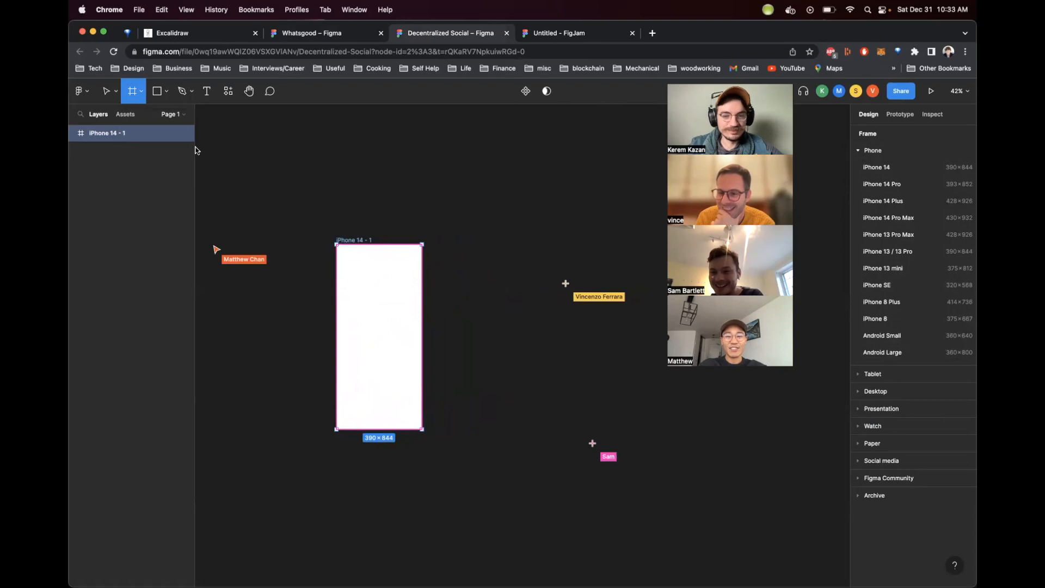
left_click(463, 220)
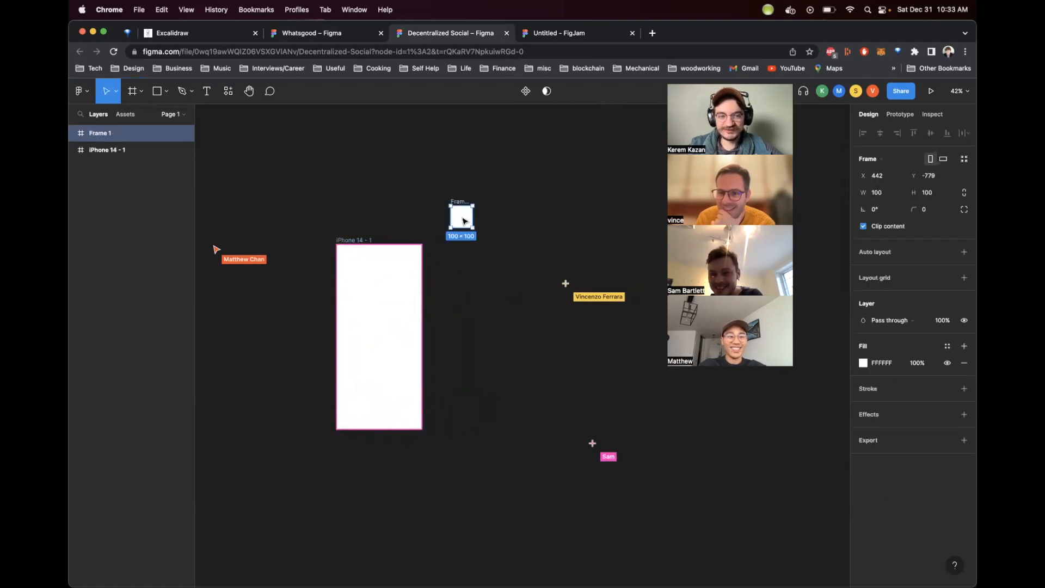
left_click(472, 174)
left_click(462, 215)
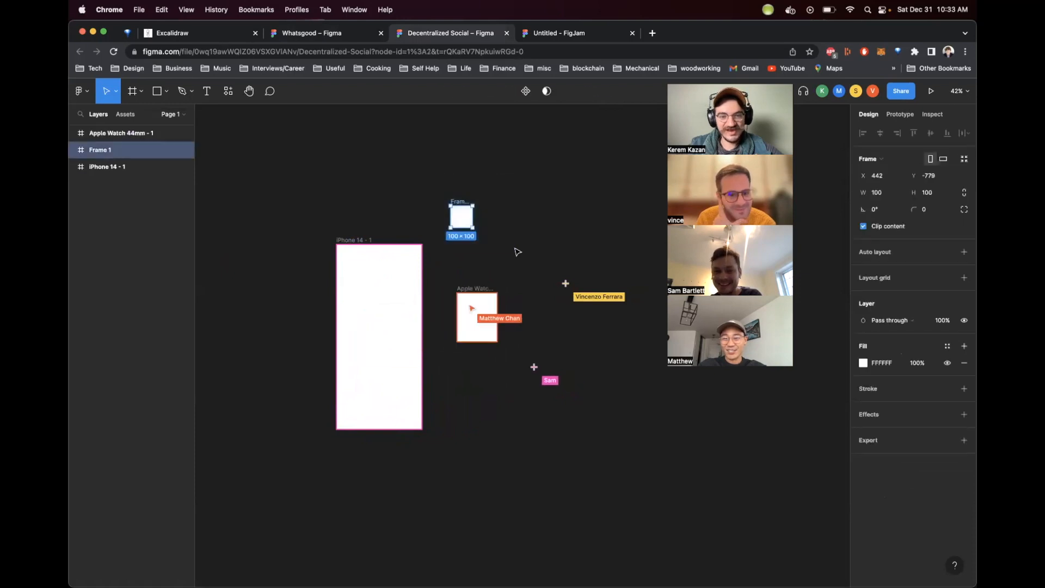
key("Delete")
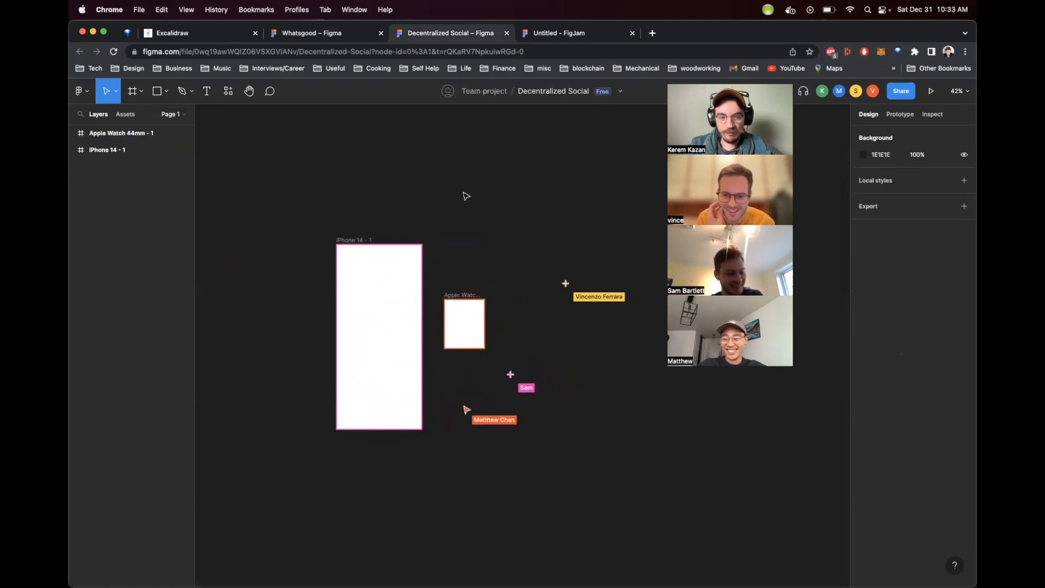
Step: Switch to the Untitled FigJam board tab and dismiss its zoom tip
scroll(467, 196, "left", 1)
scroll(465, 197, "down", 2)
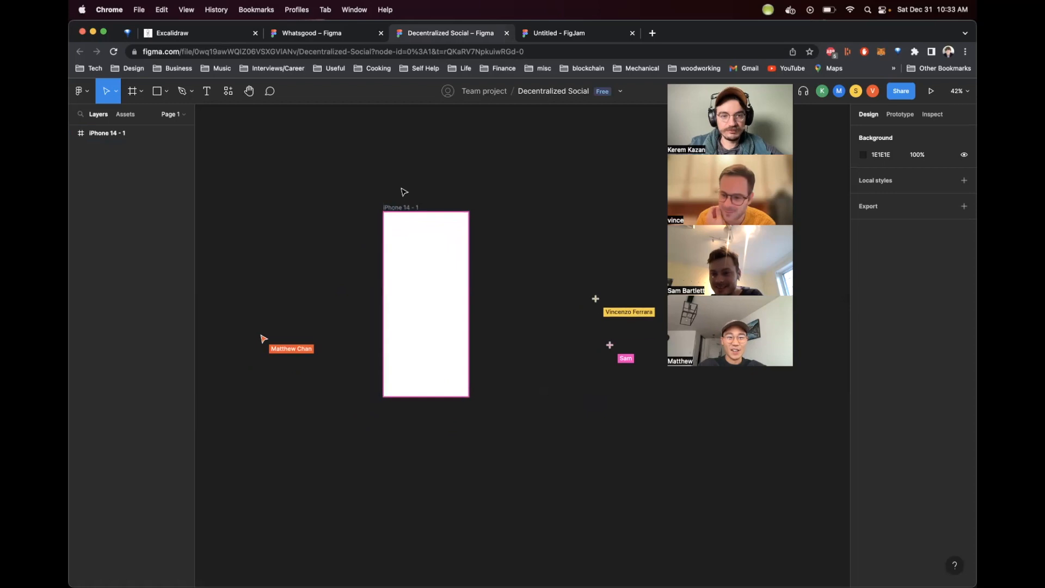
scroll(404, 191, "up", 3)
scroll(404, 191, "up", 1)
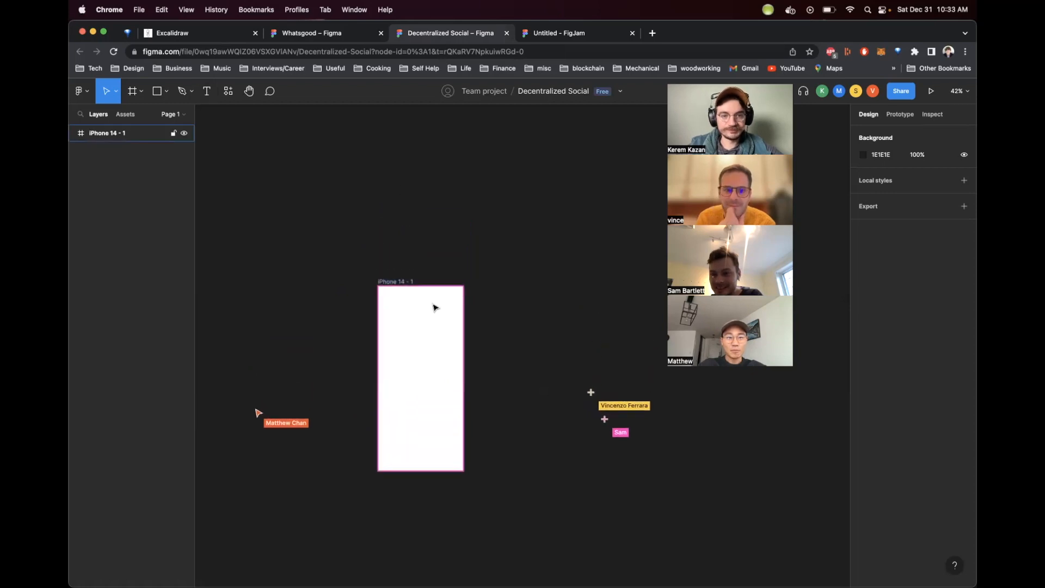
scroll(428, 319, "down", 3)
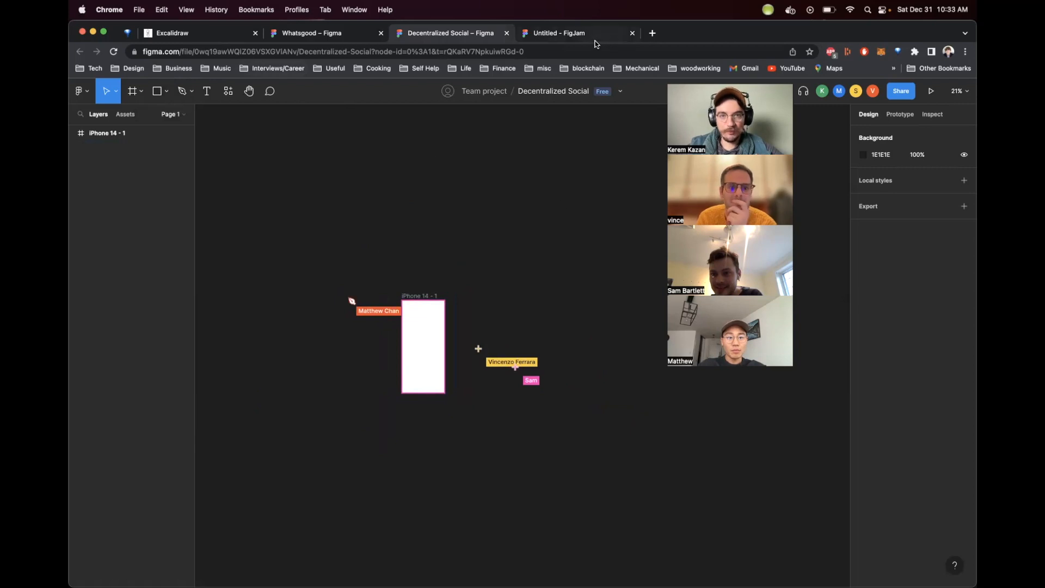
left_click(593, 36)
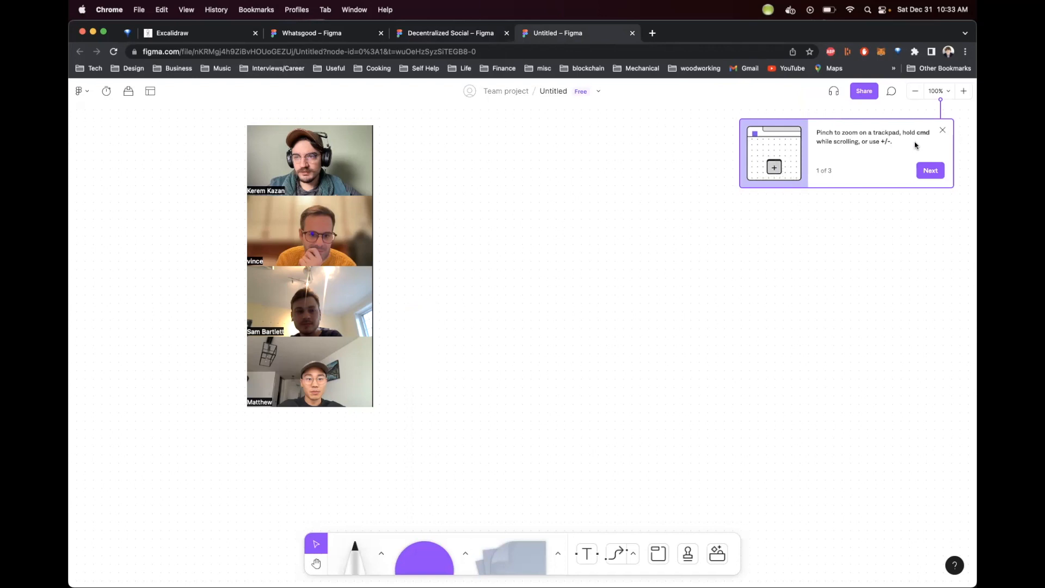
left_click(942, 130)
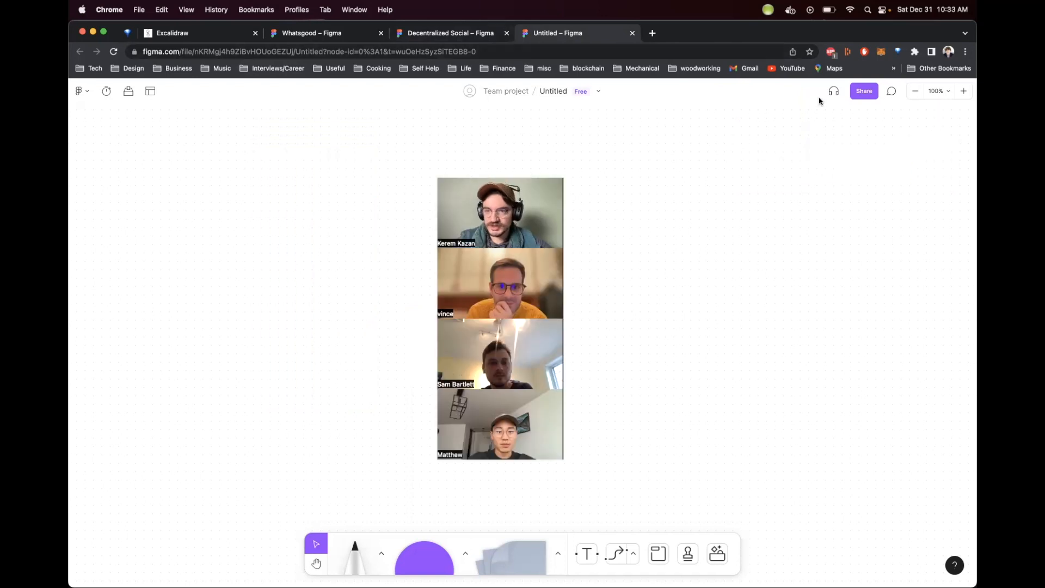
left_click(861, 93)
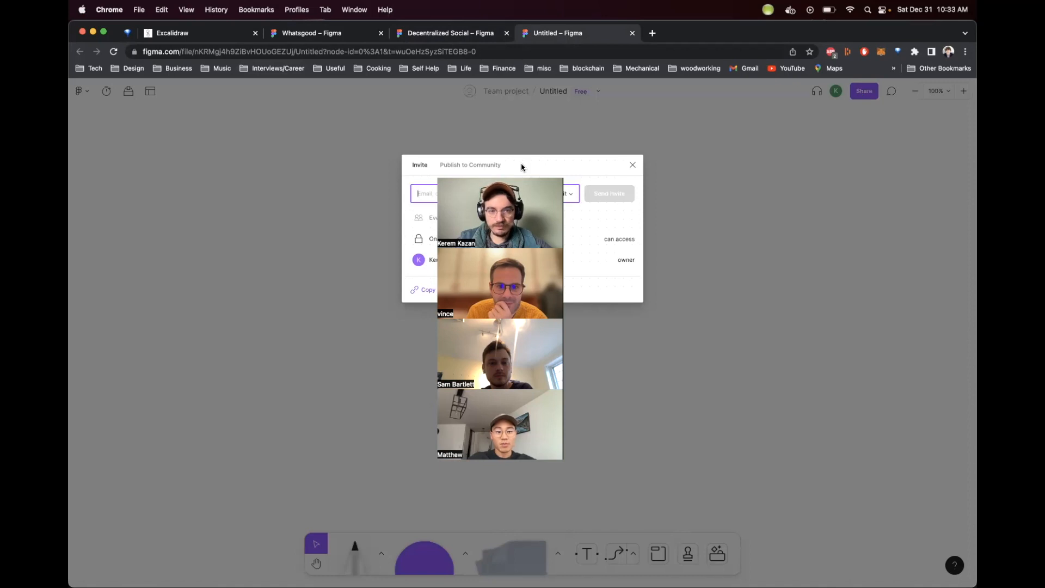
left_click(485, 197)
left_click(516, 192)
left_click(529, 147)
Step: Rename the FigJam board as Decentralized Social - FigJam
left_click(548, 91)
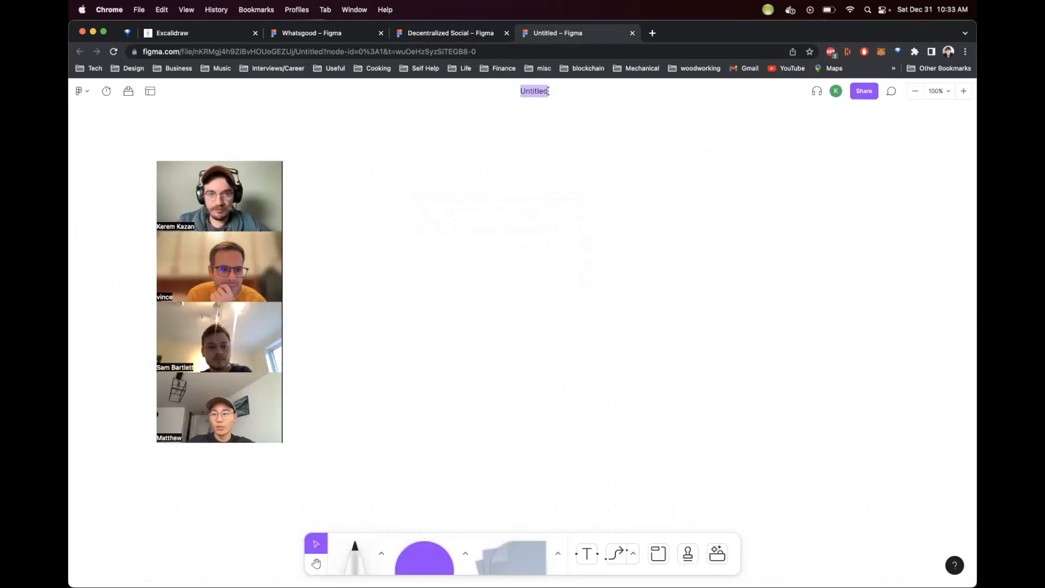
type("Decentralized Social -")
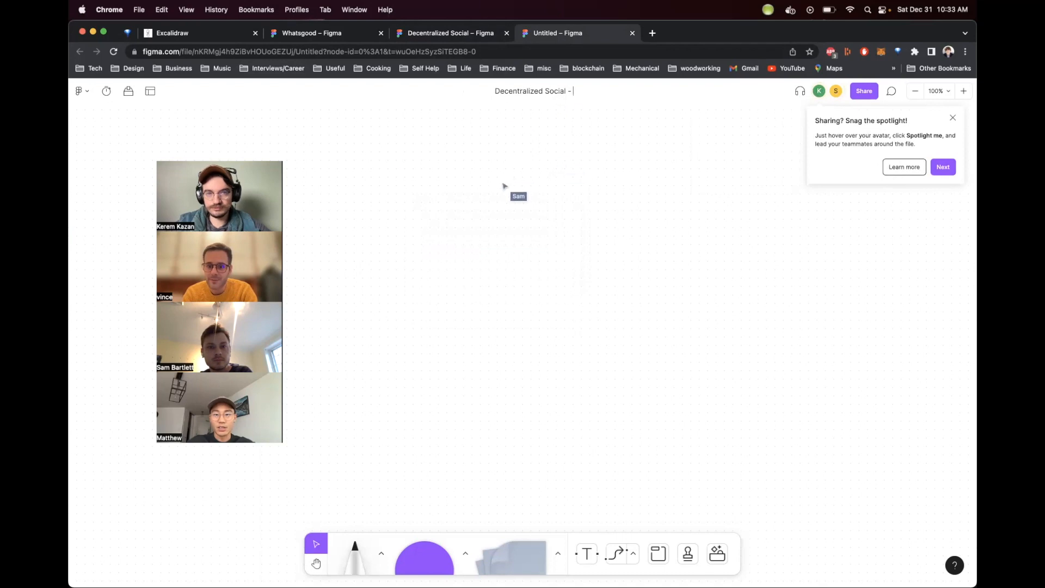
type(" FigJam")
key("Return")
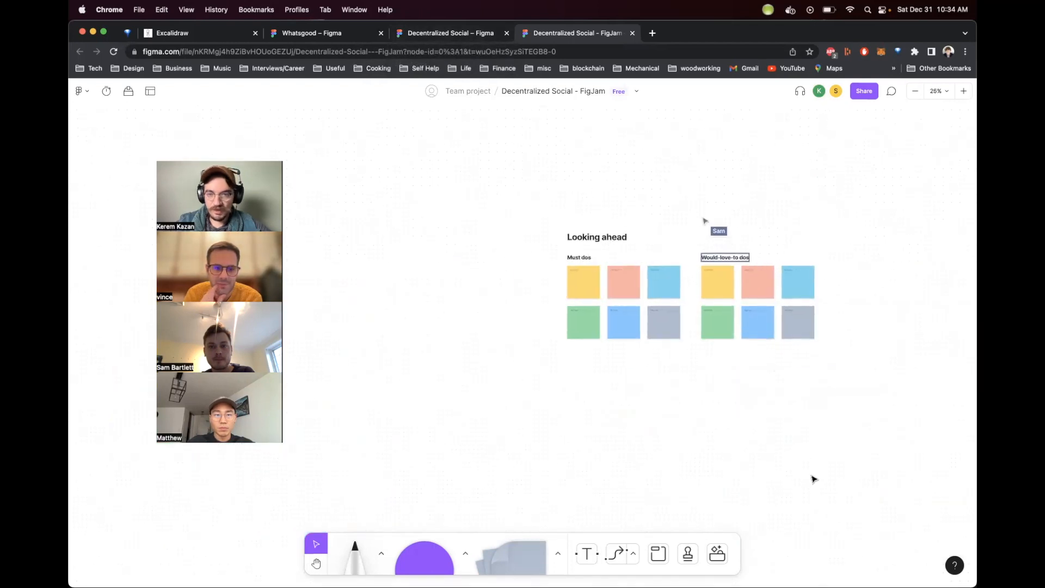
Step: Switch between the Figma design file and the FigJam board and look over the Looking ahead template
left_click(411, 37)
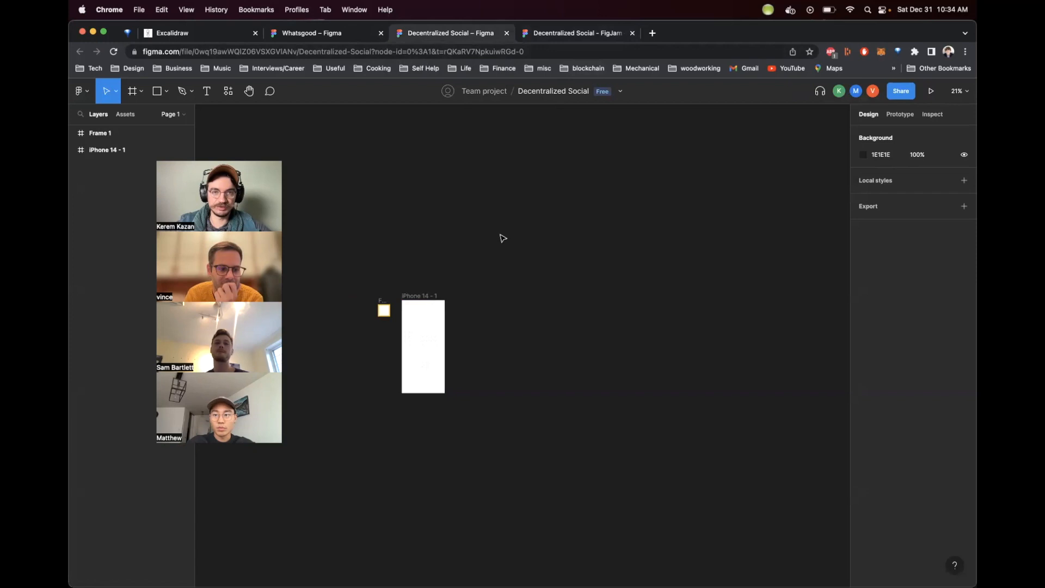
key("ctrl+Tab")
scroll(616, 215, "right", 1)
scroll(616, 215, "down", 1)
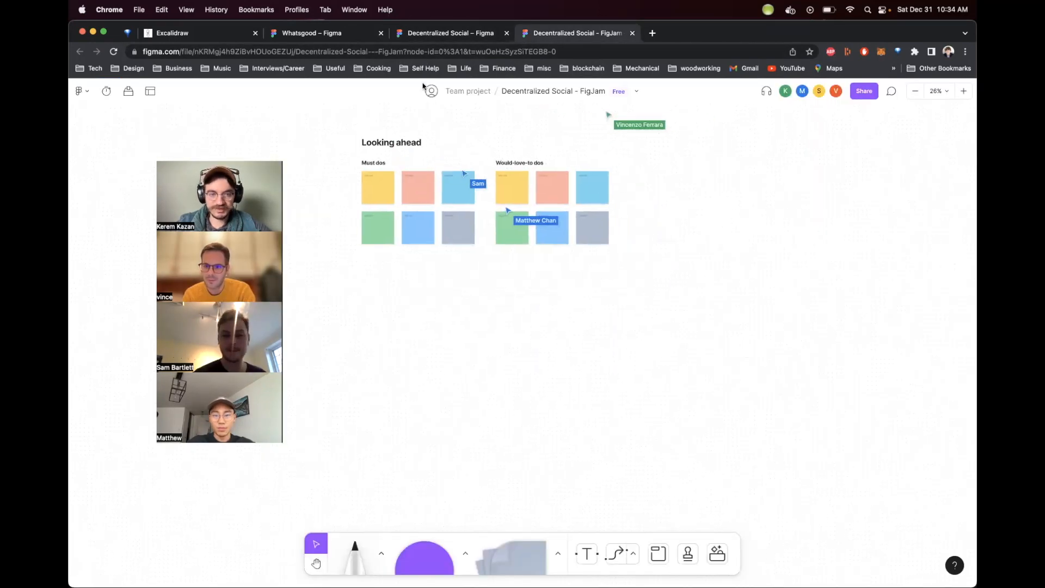
scroll(460, 351, "left", 1)
scroll(460, 351, "down", 1)
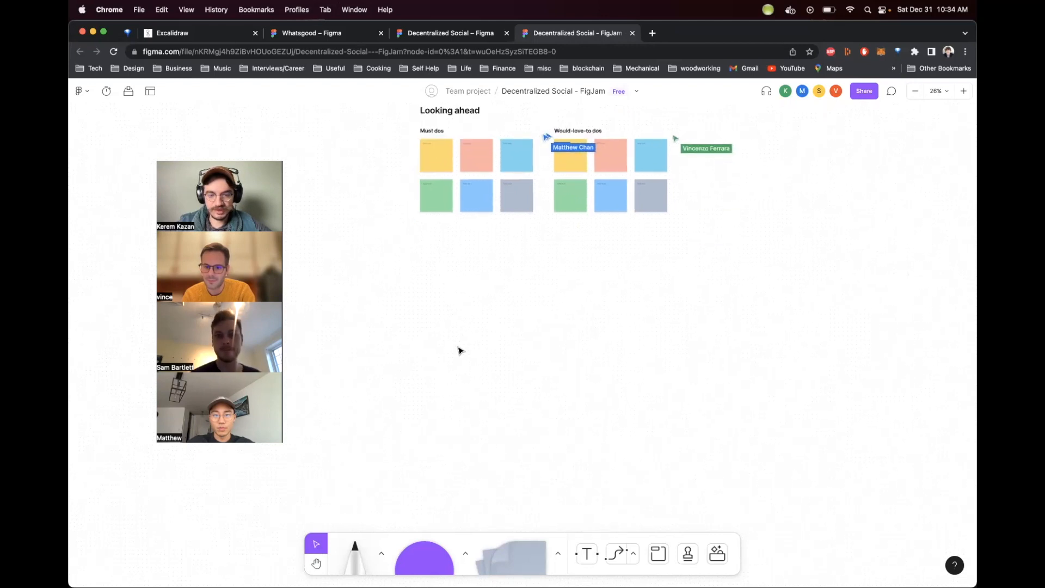
Step: Draw a new section below the Looking ahead template and label it Login
left_click(658, 554)
left_click_drag(402, 321, 518, 403)
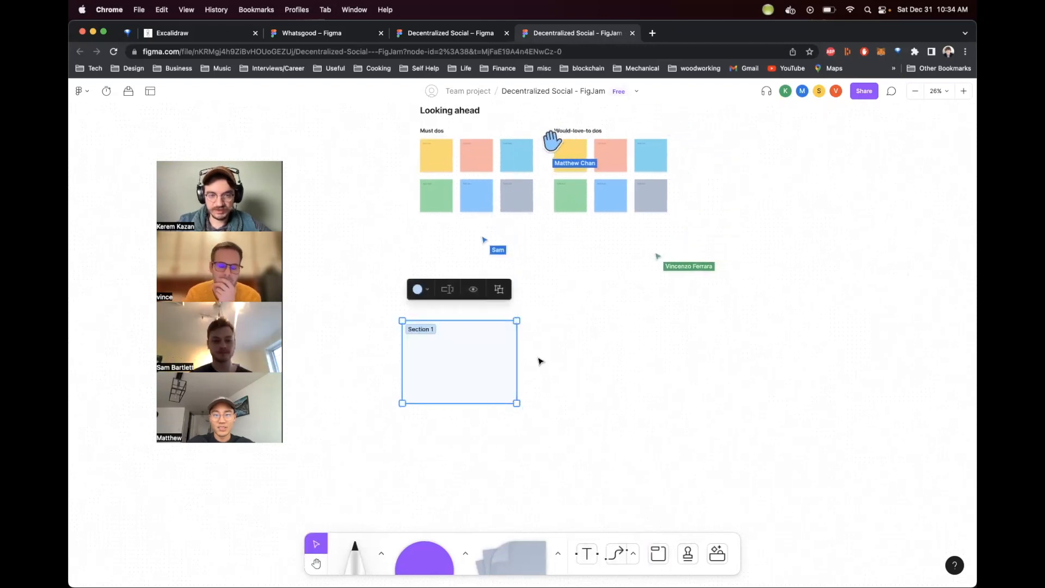
double_click(422, 330)
type("Login")
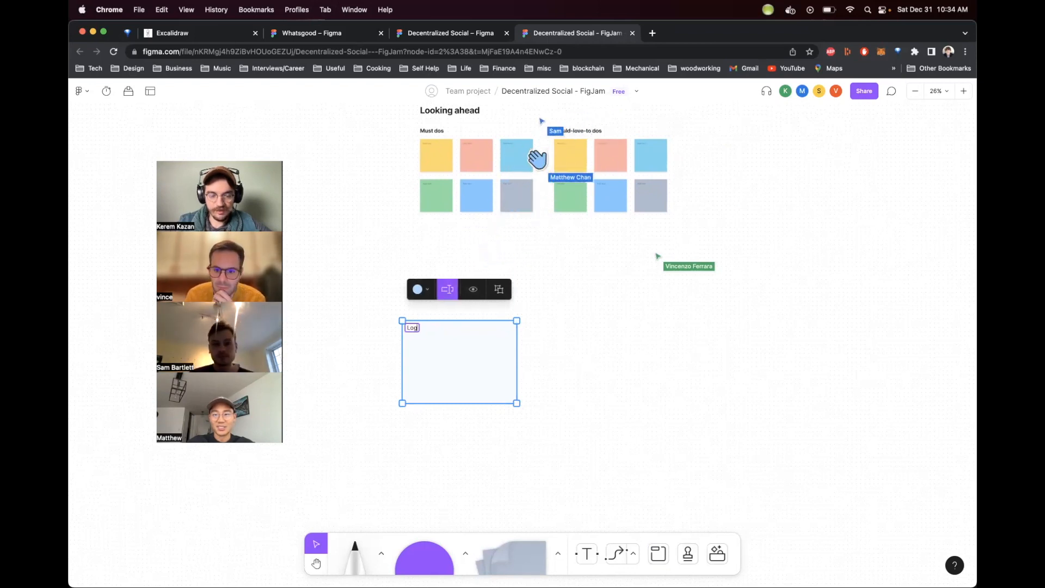
left_click(714, 413)
Step: Enlarge the section and rename it Signin
left_click_drag(428, 340, 336, 284)
left_click_drag(424, 351, 585, 458)
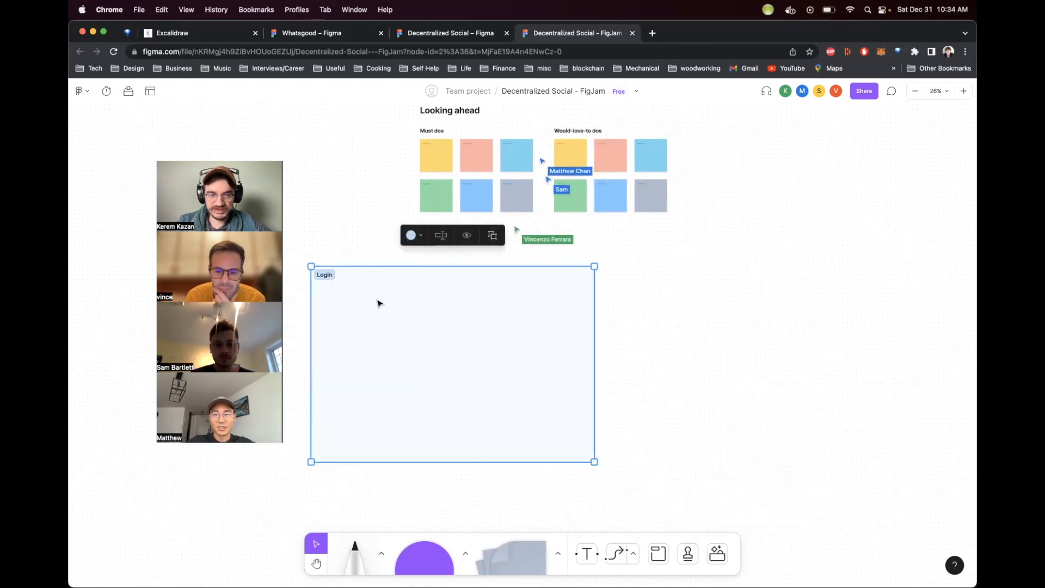
type("n")
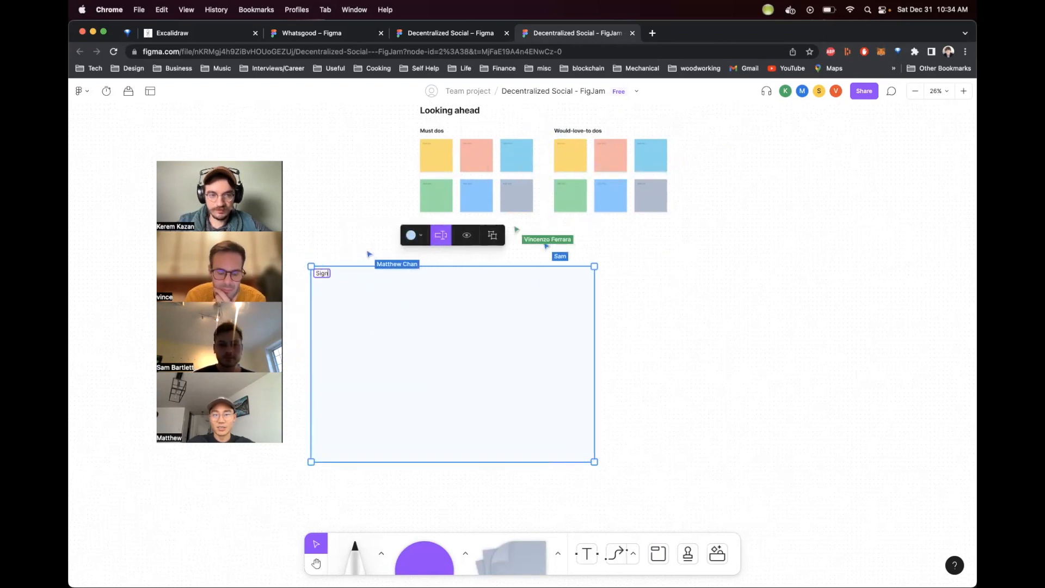
type("in / Signup")
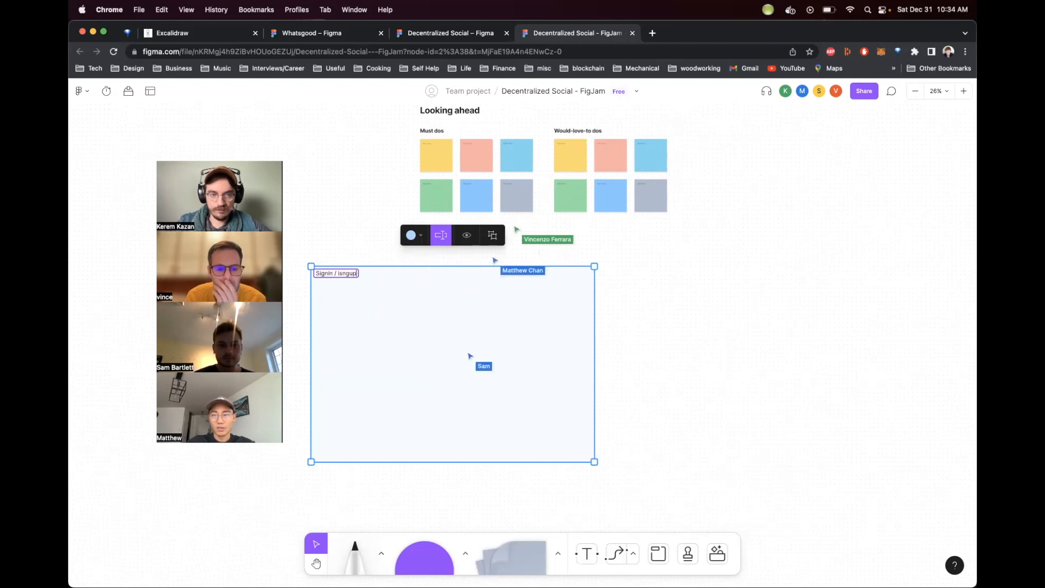
key("BackSpace")
key("BackSpace")
key("BackSpace")
key("BackSpace")
key("BackSpace")
key("BackSpace")
key("BackSpace")
key("BackSpace")
key("BackSpace")
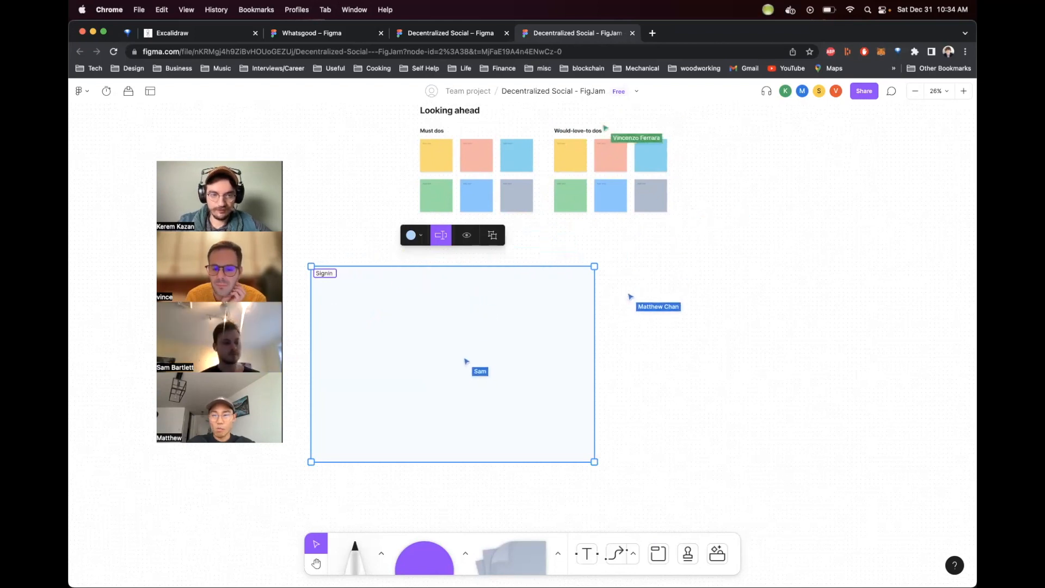
key("Escape")
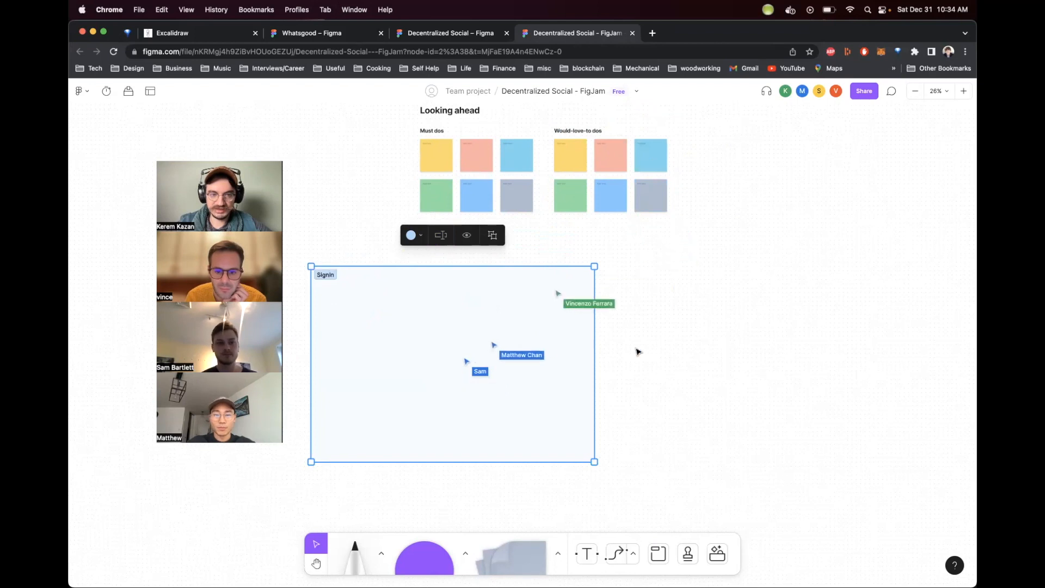
Step: Duplicate the Signin section and rename the copy SignUp
left_click(660, 335)
left_click(507, 294)
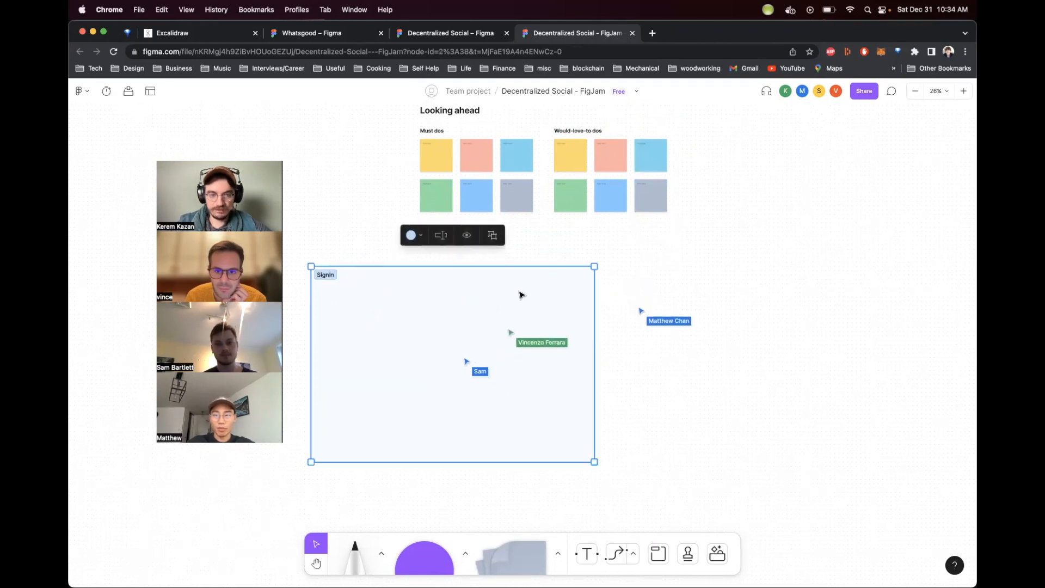
key("super+d")
left_click(730, 235)
type("Su")
type("ignUp")
key("Escape")
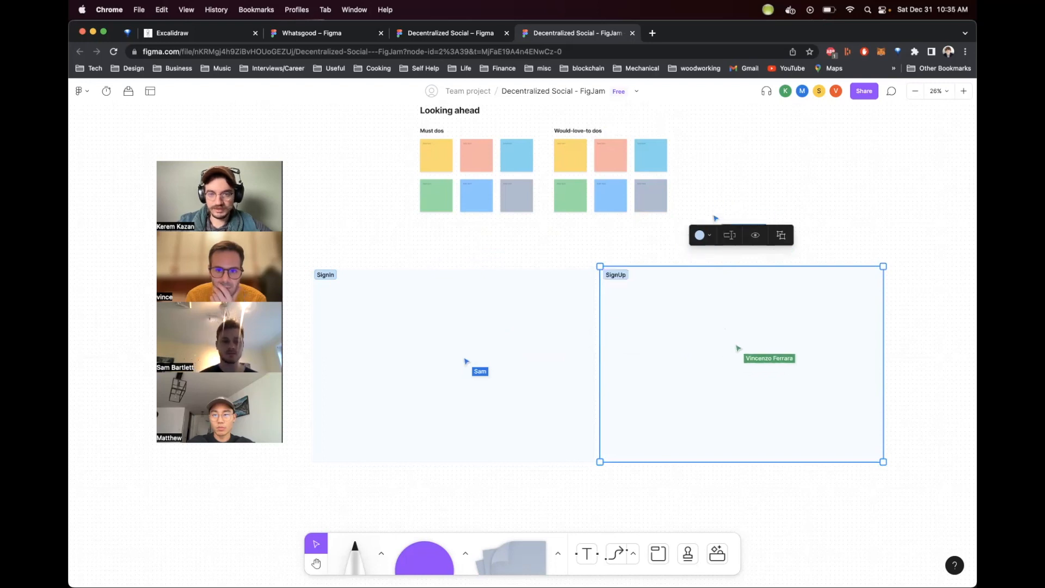
Step: Reposition the Signin section so it sits directly left of SignUp
left_click(611, 210)
left_click(560, 299)
left_click_drag(560, 299, 544, 301)
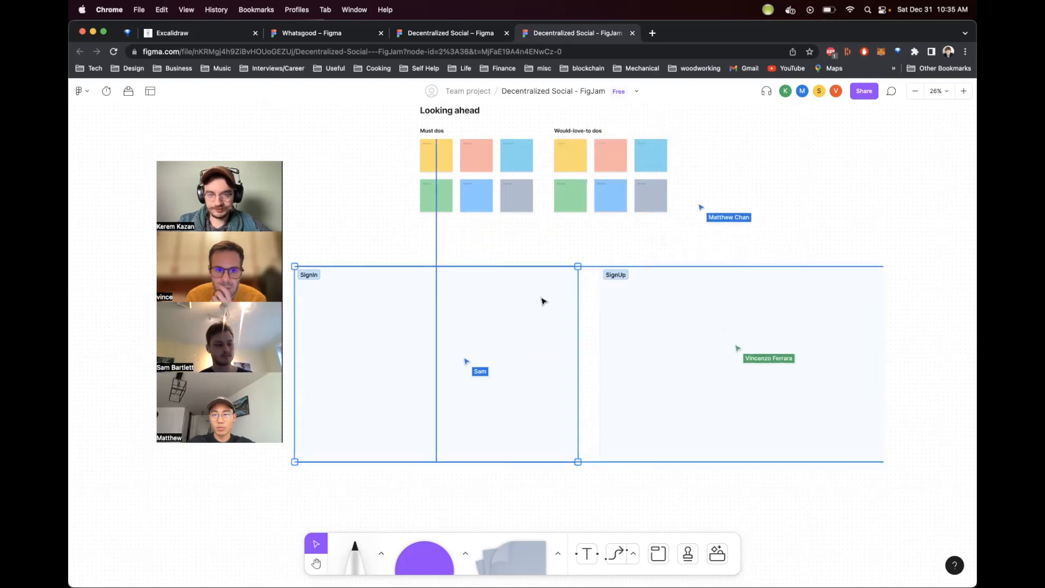
left_click(538, 249)
scroll(537, 249, "down", 5)
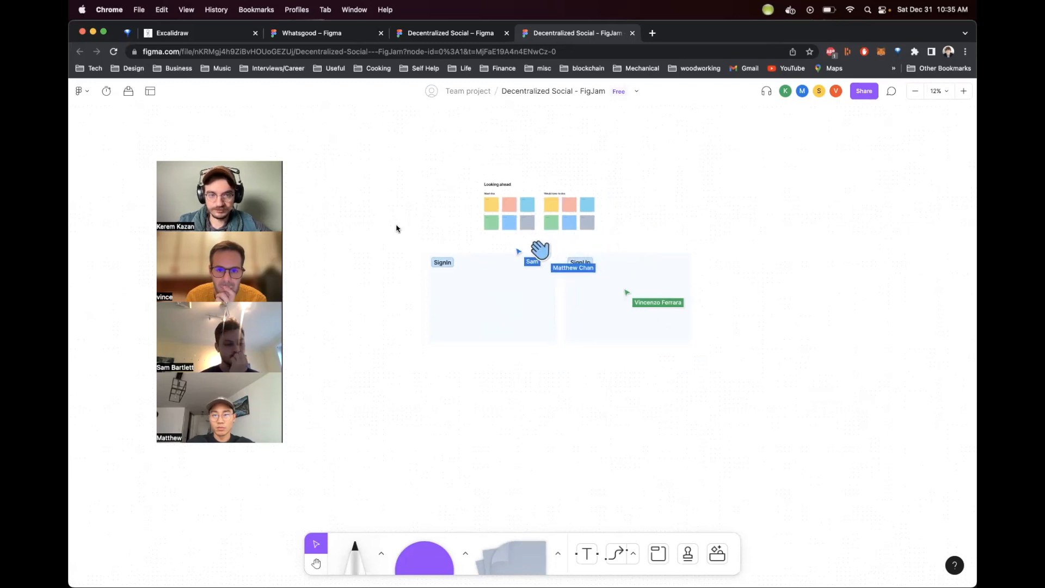
scroll(500, 350, "up", 2)
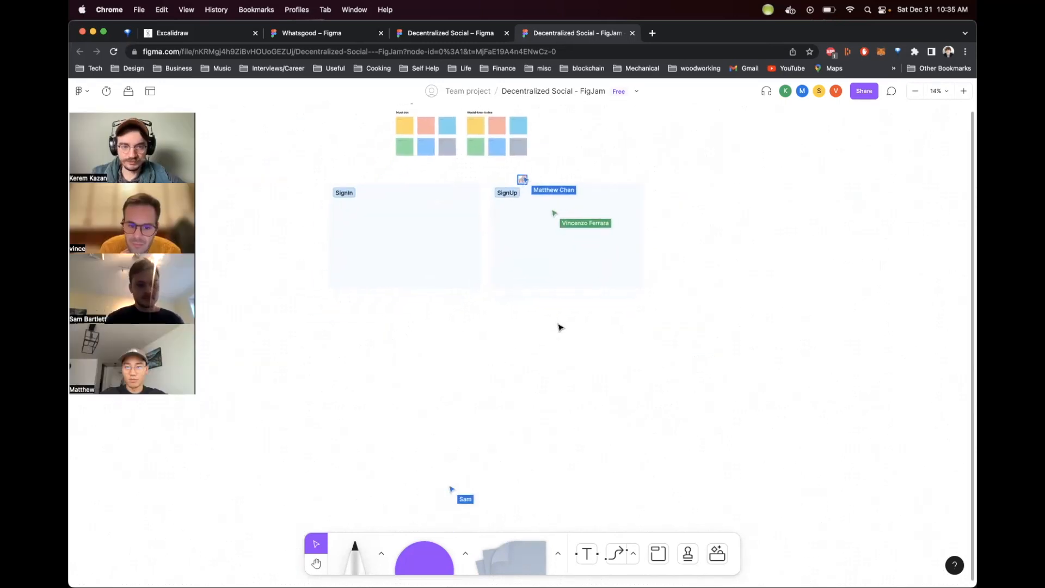
Step: Paste a copy of the section below Signin and rename it Claim Username
key("super+v")
left_click_drag(716, 194, 400, 308)
double_click(344, 309)
type("Cka")
key("BackSpace")
key("BackSpace")
type("laim")
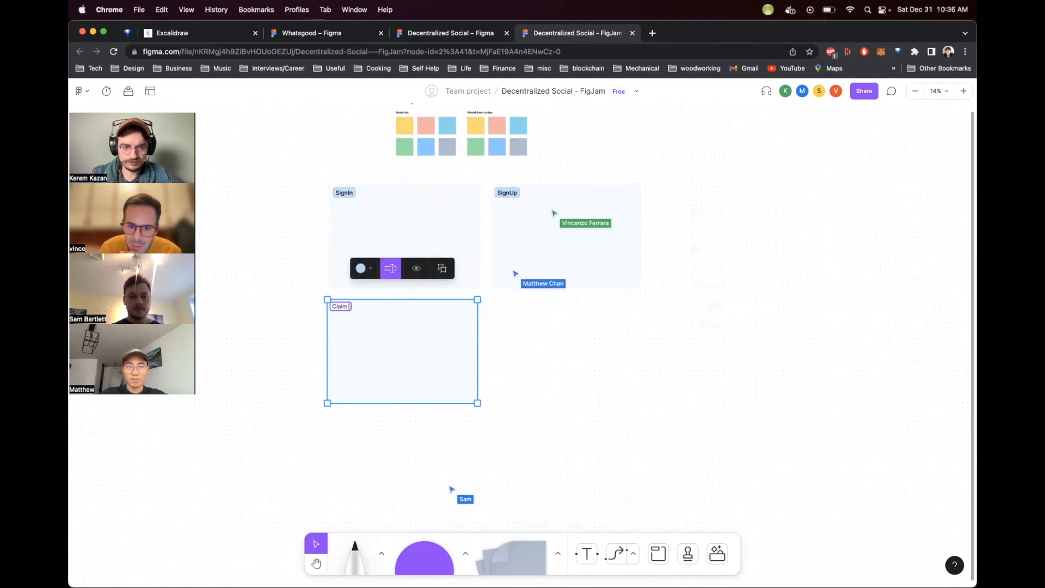
type(" Username")
left_click(490, 425)
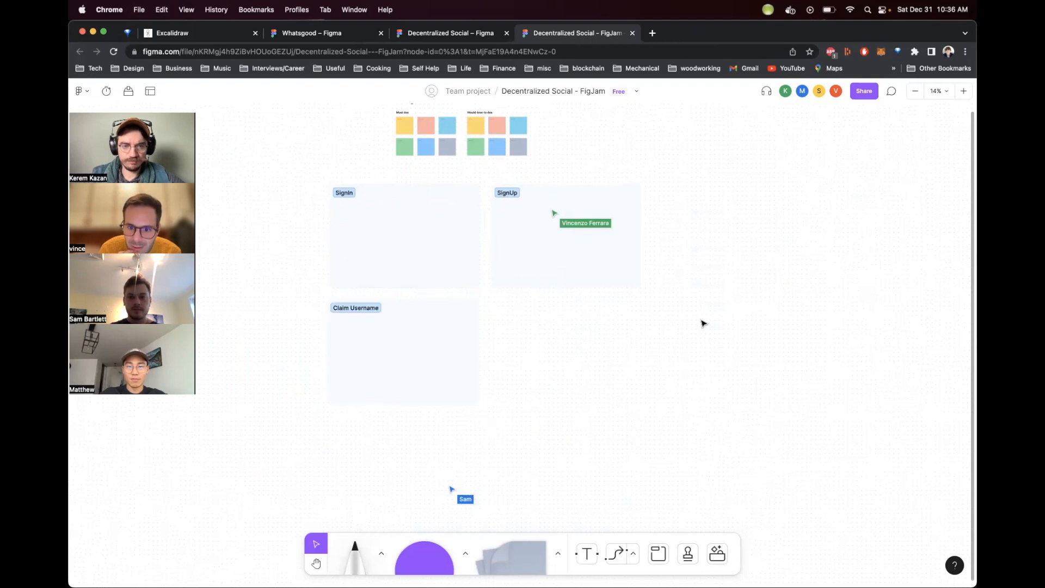
Step: Paste another section beside Claim Username, labelled Feed
left_click(512, 559)
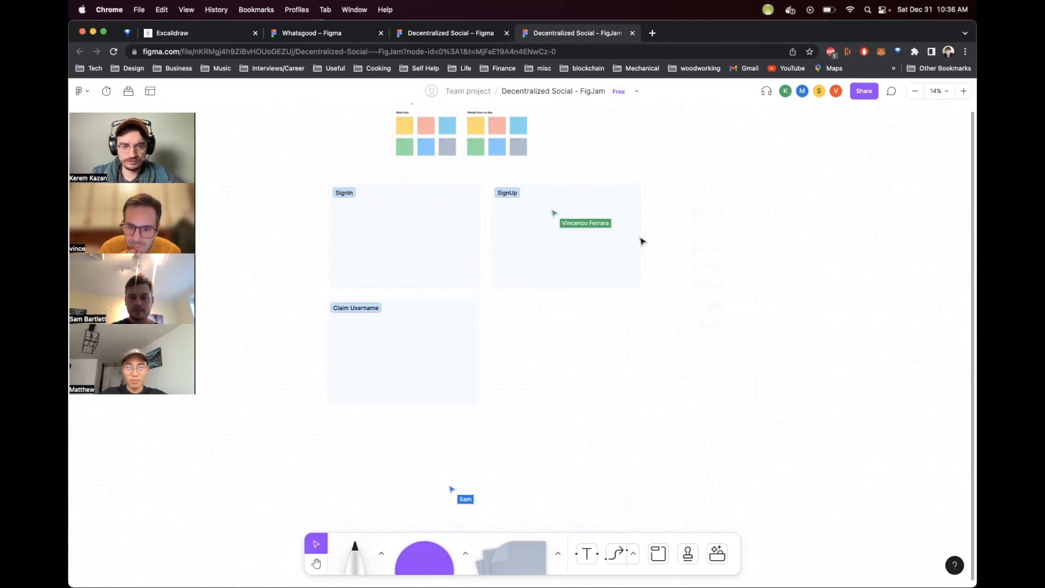
key("ctrl+v")
left_click_drag(731, 198, 578, 316)
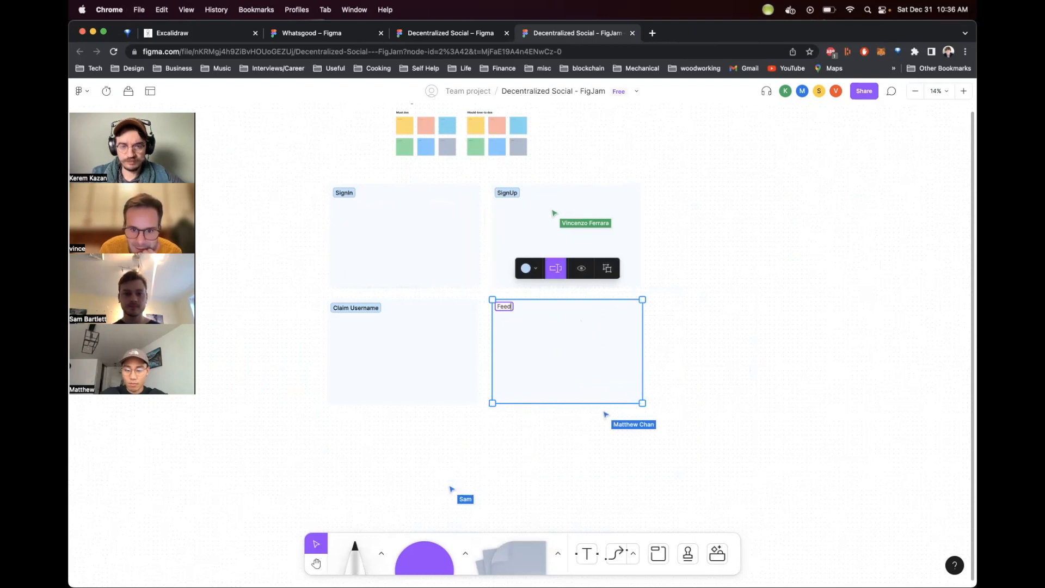
Step: Paste a section to the right of SignUp and rename it Post message
left_click(756, 222)
key("ctrl+v")
scroll(749, 214, "right", 3)
double_click(584, 212)
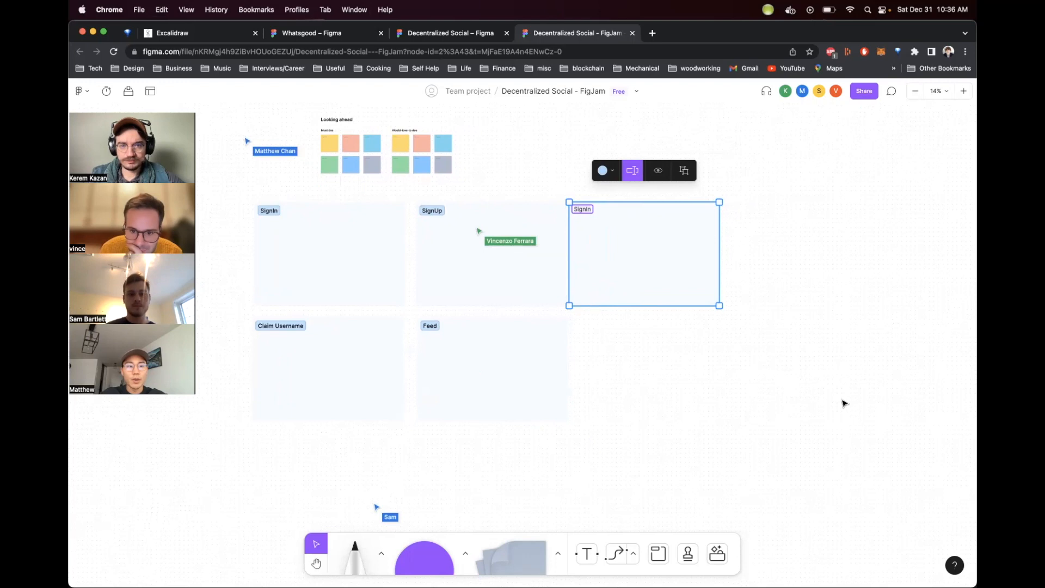
type("Post message")
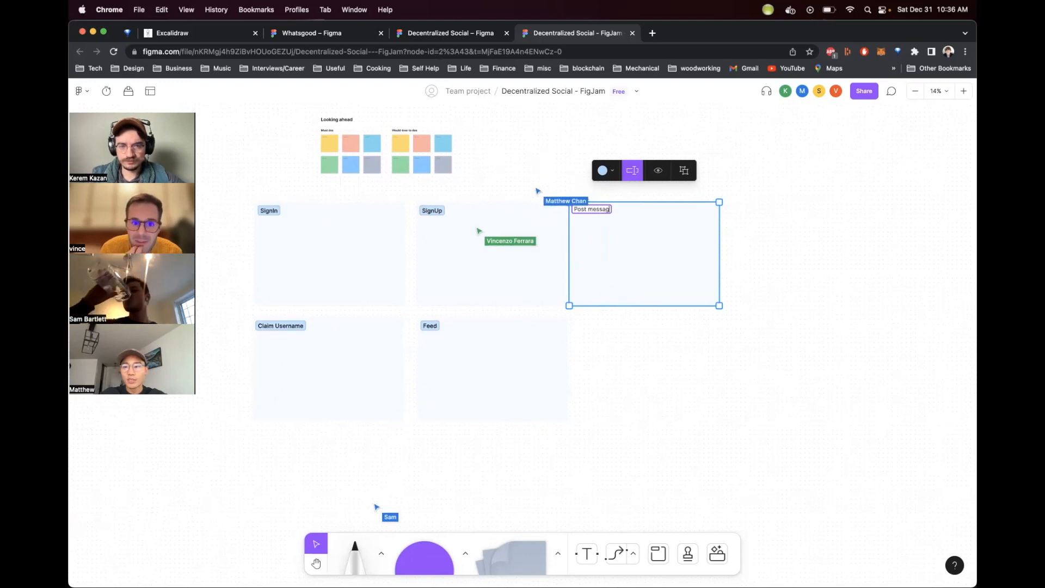
key("Return")
Step: Paste a section right of Post message and rename it Profile (show followers / following)
left_click(765, 434)
key("super+v")
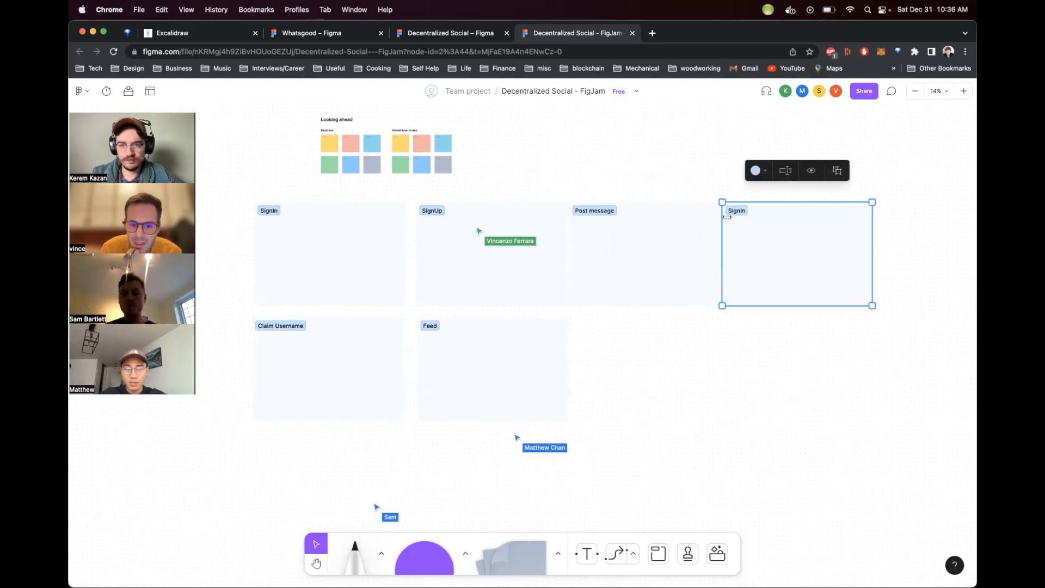
double_click(744, 207)
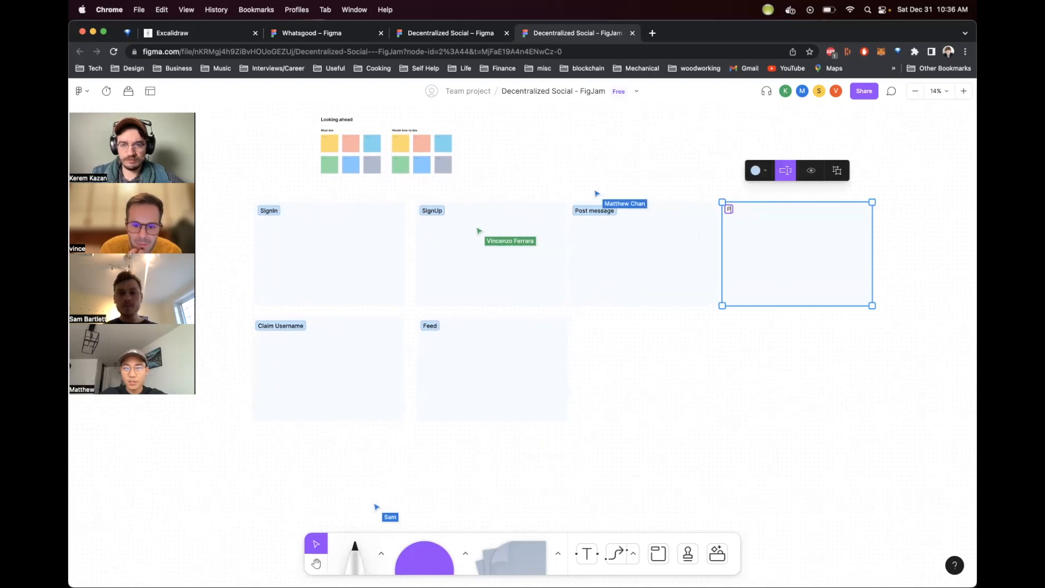
type("Profile (show fol")
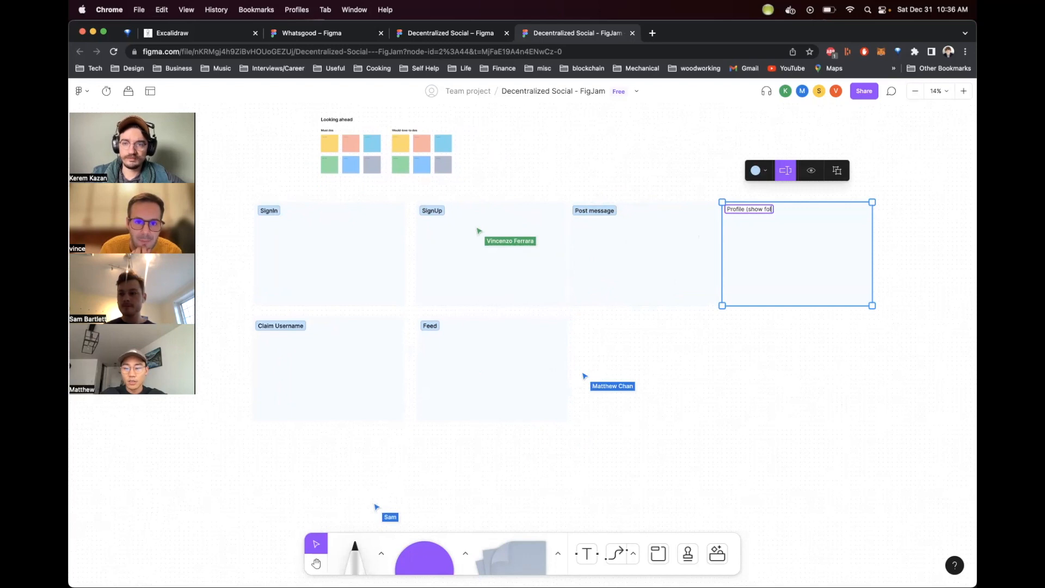
type("lowers /")
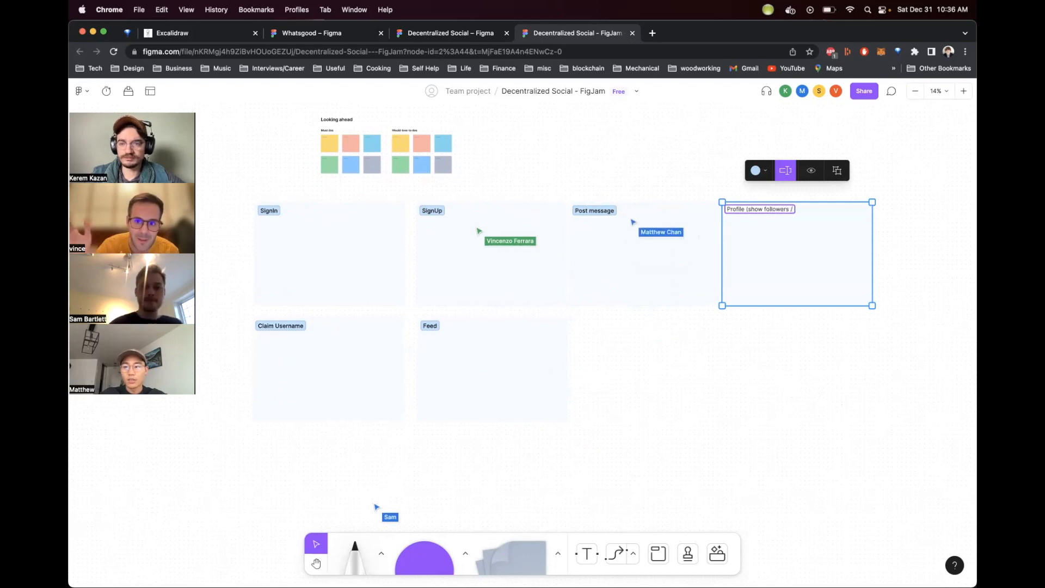
type(" follo")
key("Return")
Step: Paste another section and position it to the right of Feed
left_click(780, 445)
scroll(662, 375, "right", 4)
left_click_drag(560, 282, 574, 281)
left_click(600, 387)
scroll(600, 387, "left", 2)
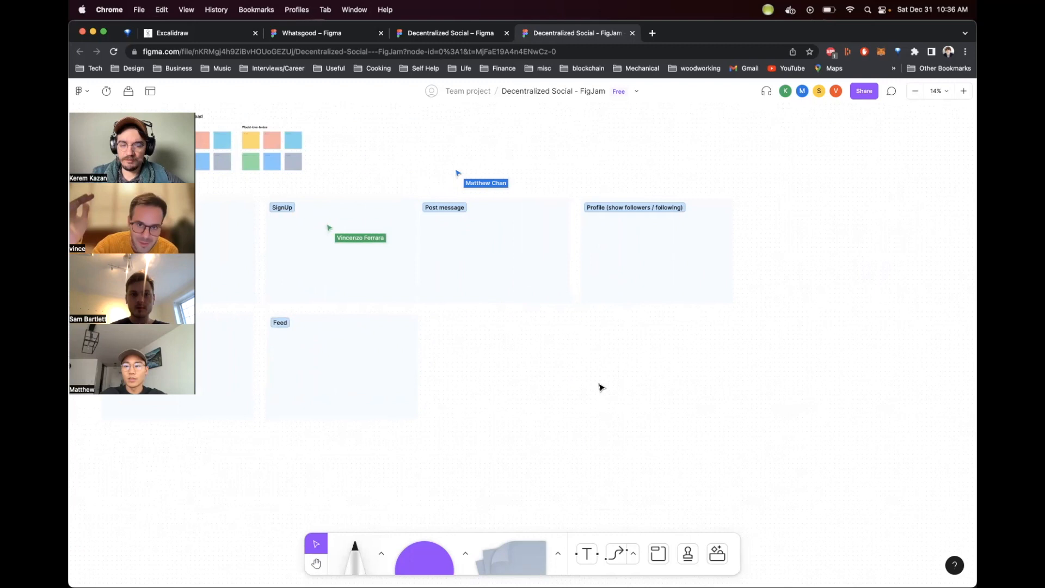
key("super+v")
left_click_drag(793, 241, 492, 357)
scroll(414, 434, "left", 1)
scroll(406, 374, "left", 2)
left_click_drag(405, 373, 388, 339)
left_click_drag(357, 227, 360, 227)
left_click_drag(512, 222, 509, 224)
left_click(552, 362)
left_click_drag(552, 362, 535, 363)
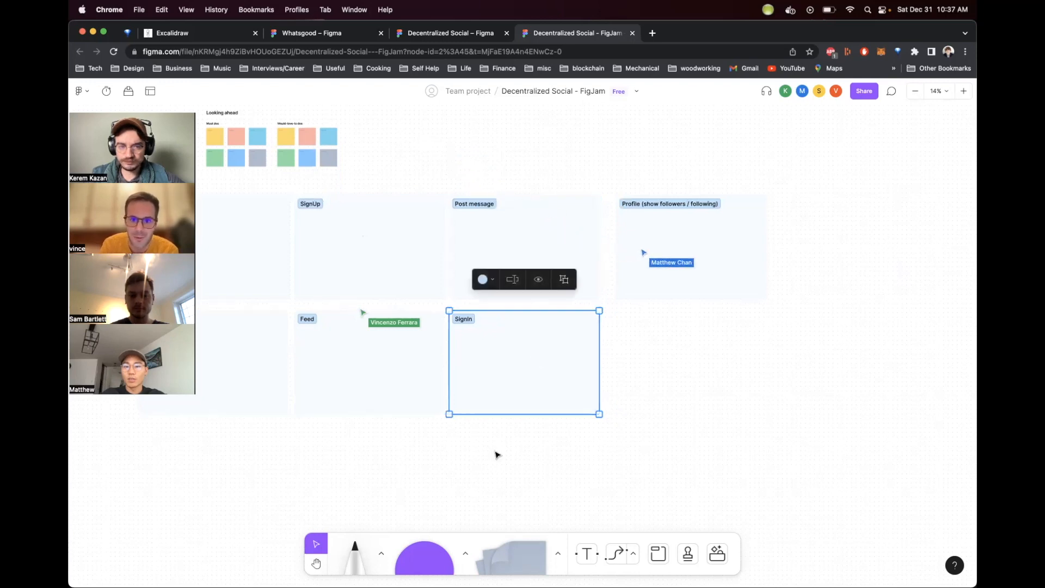
Step: Rename the new section Zoomed in post
scroll(496, 455, "left", 3)
left_click(537, 460)
scroll(537, 460, "right", 3)
left_click_drag(786, 264, 777, 263)
left_click(773, 347)
left_click(550, 316)
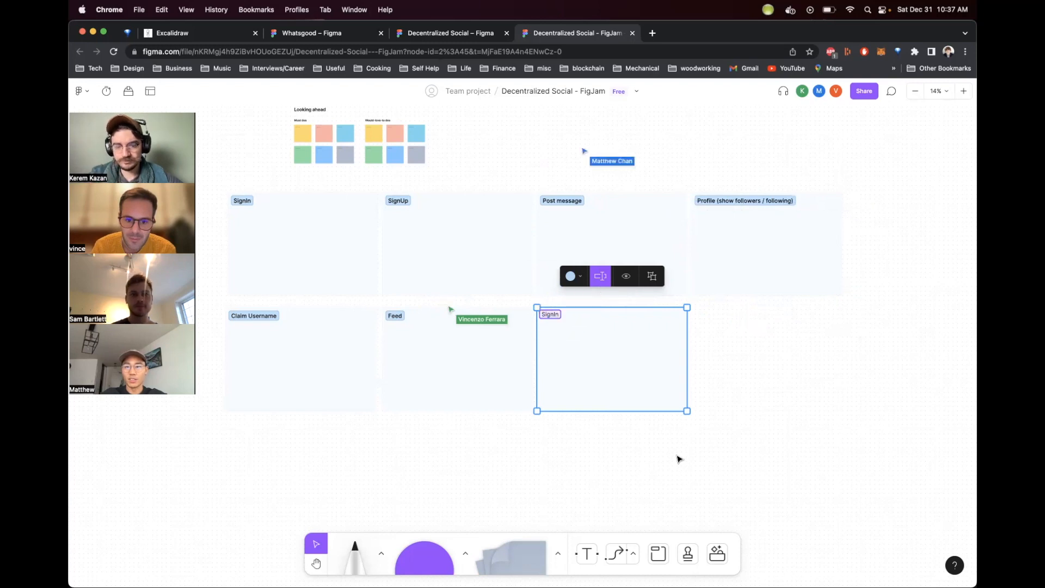
type("Zoome")
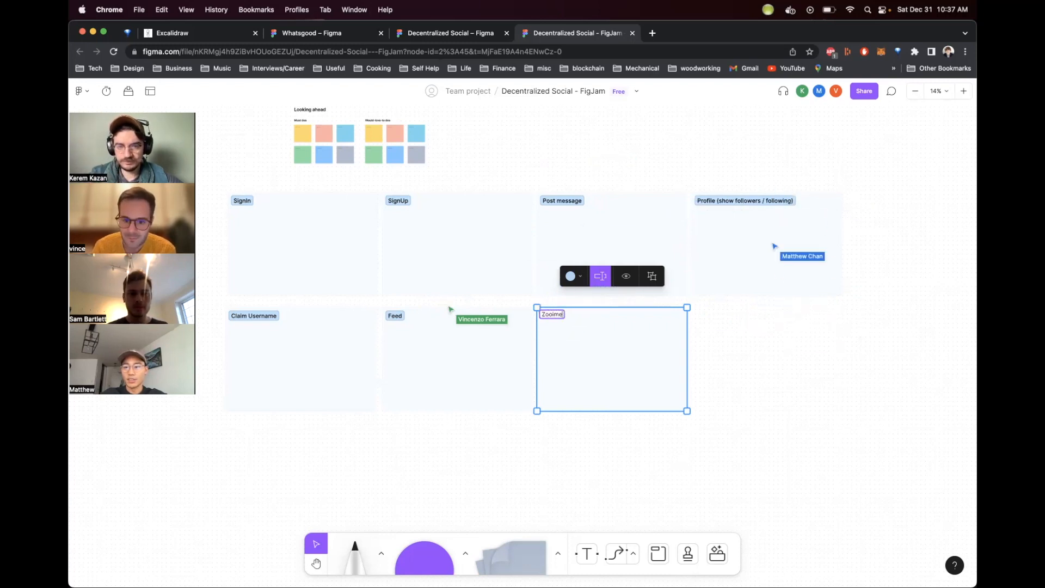
type("d in post")
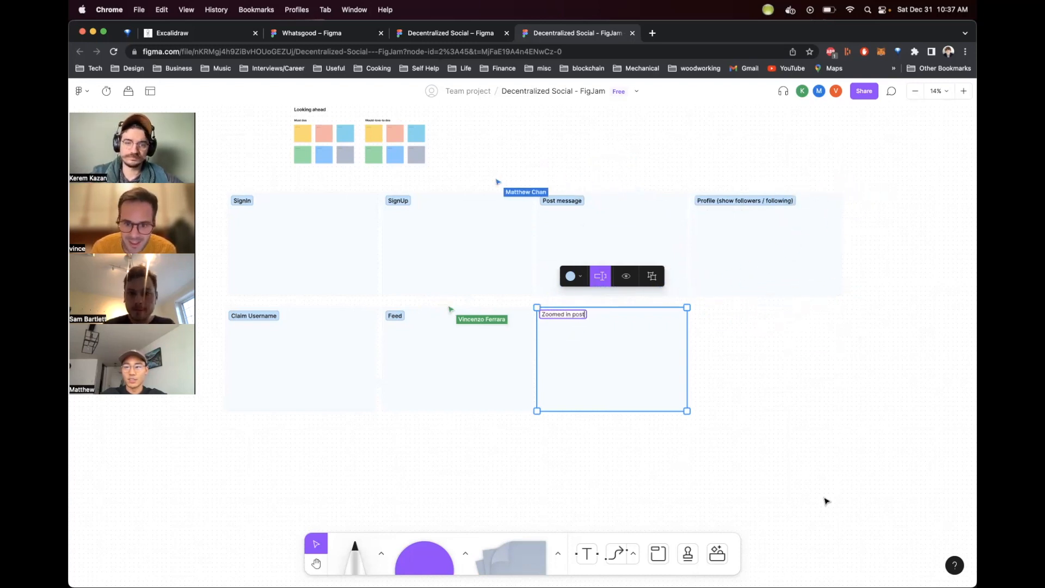
left_click(775, 399)
Step: Extend the section name to Zoomed in post (with replies)
double_click(562, 315)
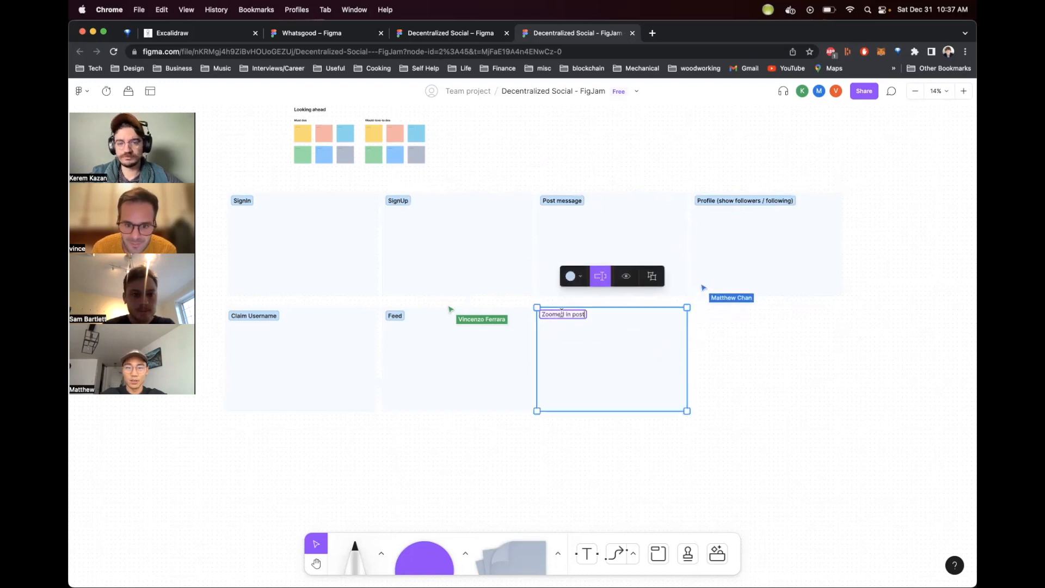
type("(")
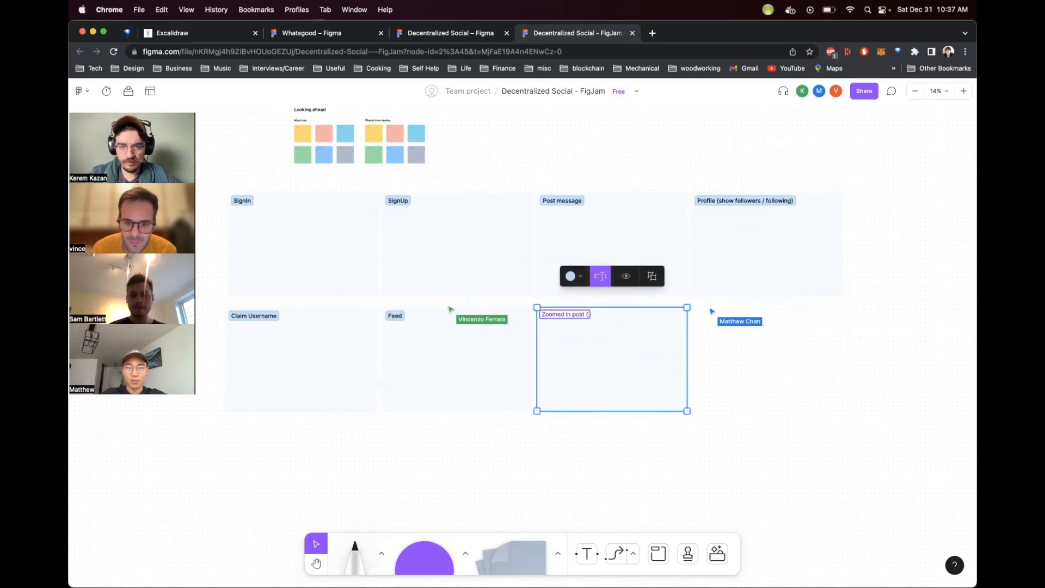
type("with replies)")
left_click(845, 389)
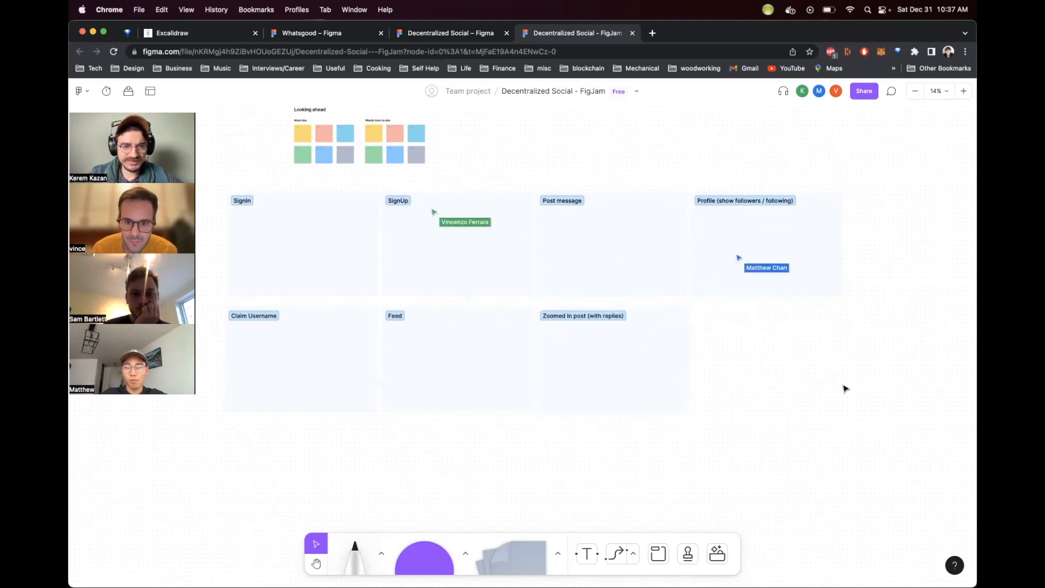
Step: Look over the arrangement of the screen sections on the board
scroll(845, 389, "up", 1)
scroll(845, 389, "left", 1)
left_click(429, 243)
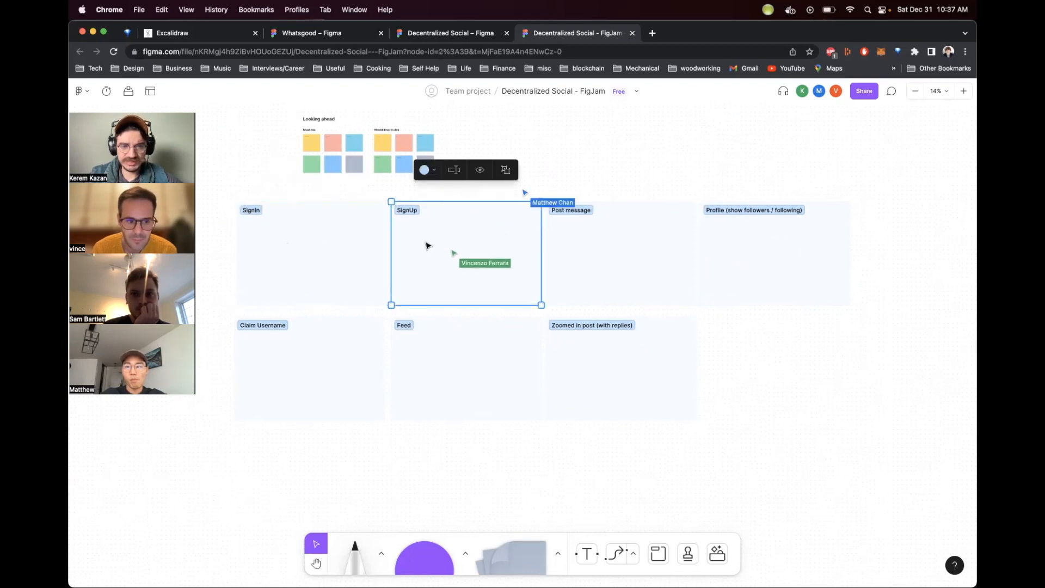
left_click(317, 361)
left_click(429, 261)
left_click(333, 349)
left_click(461, 253)
left_click(327, 335)
left_click(488, 246)
left_click(366, 349)
left_click(459, 278)
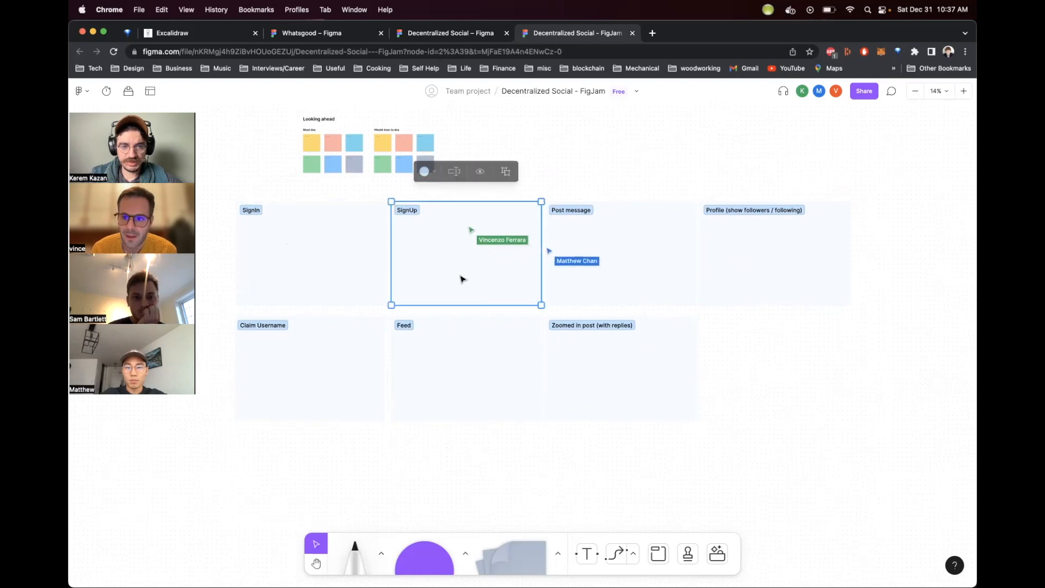
left_click(367, 361)
left_click(494, 276)
left_click(350, 352)
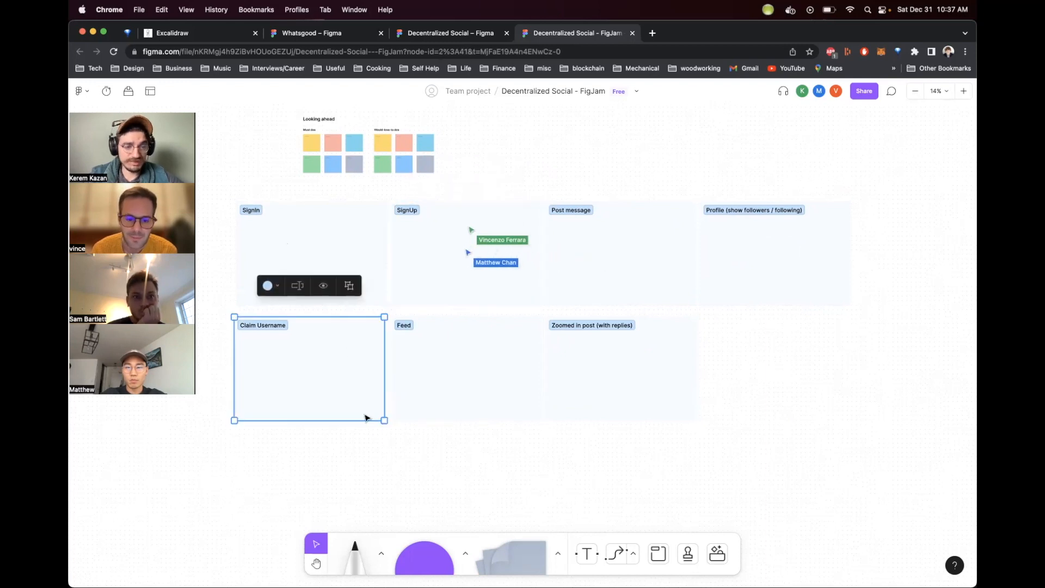
left_click(372, 442)
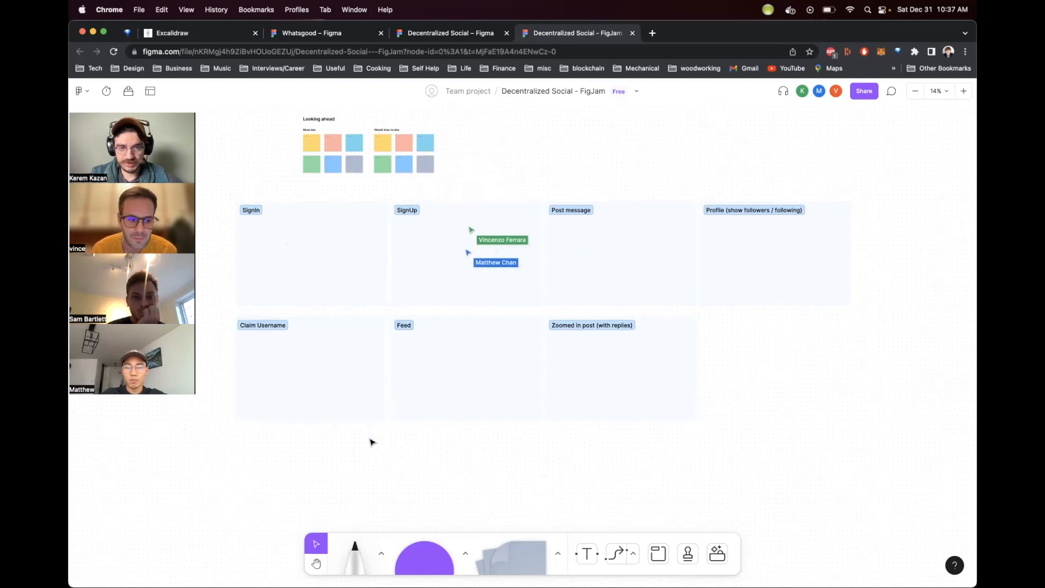
left_click(395, 296)
left_click(521, 197)
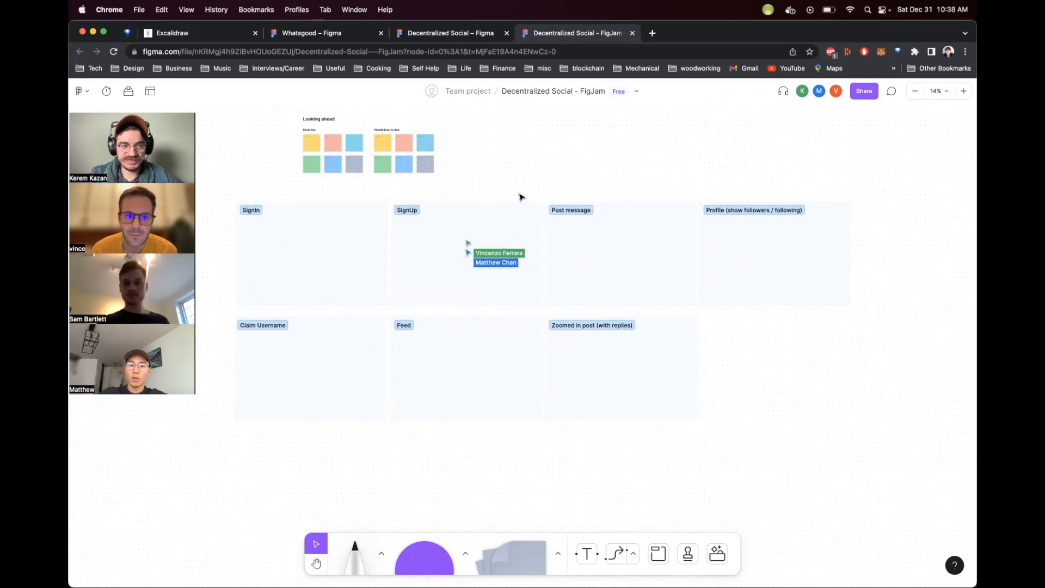
Step: Inspect the SignUp and Feed sections to review how the screen sections are laid out
left_click(434, 287)
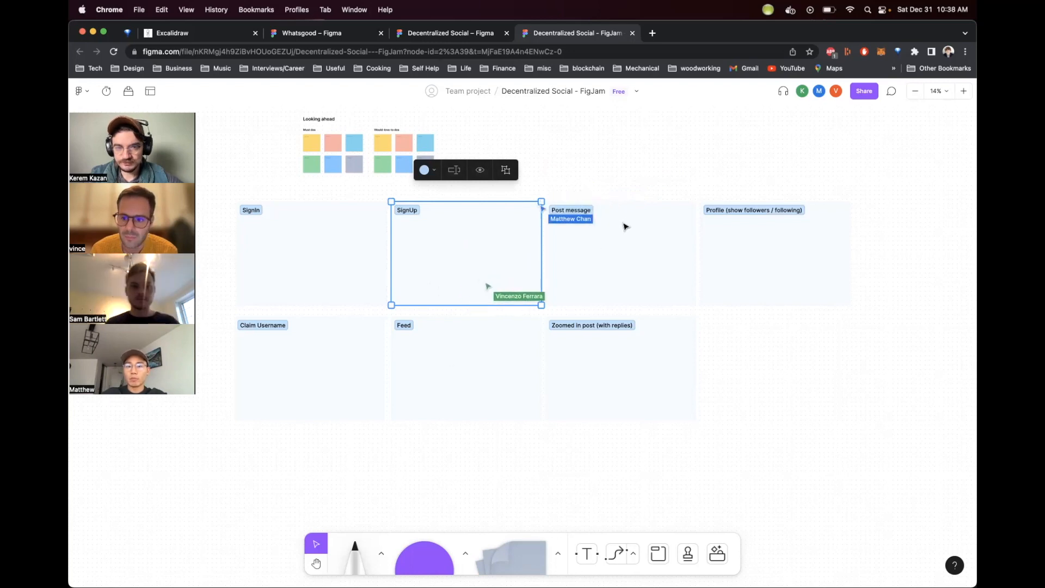
left_click(453, 397)
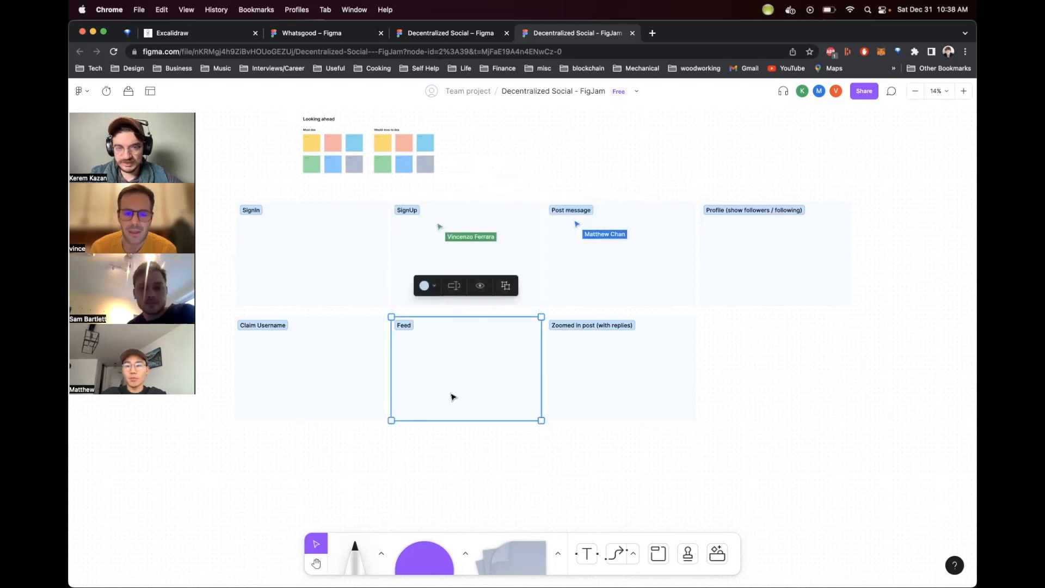
left_click(464, 313)
left_click(462, 351)
left_click(479, 315)
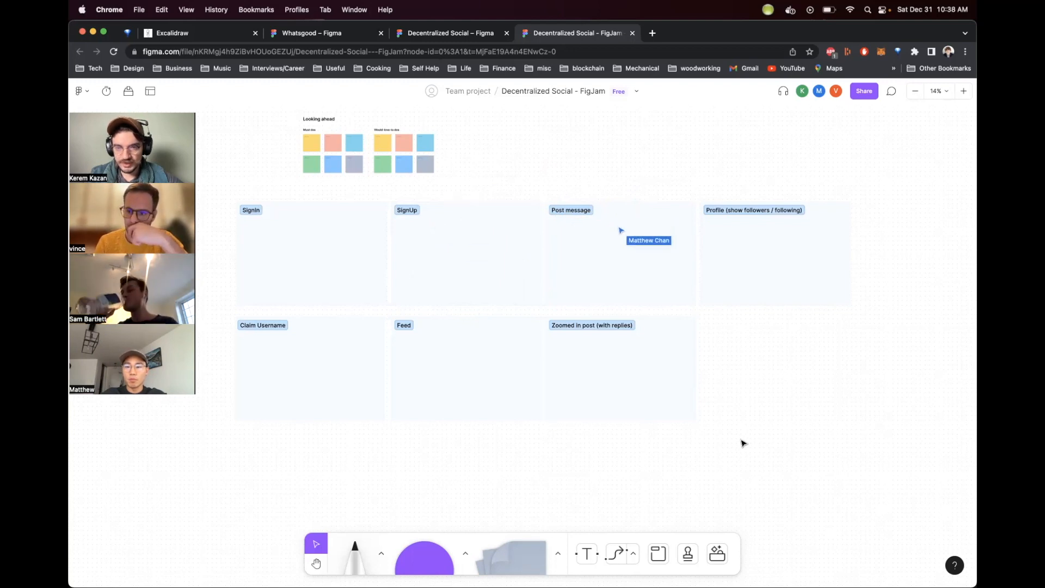
scroll(741, 441, "left", 2)
scroll(742, 440, "right", 4)
scroll(741, 441, "left", 3)
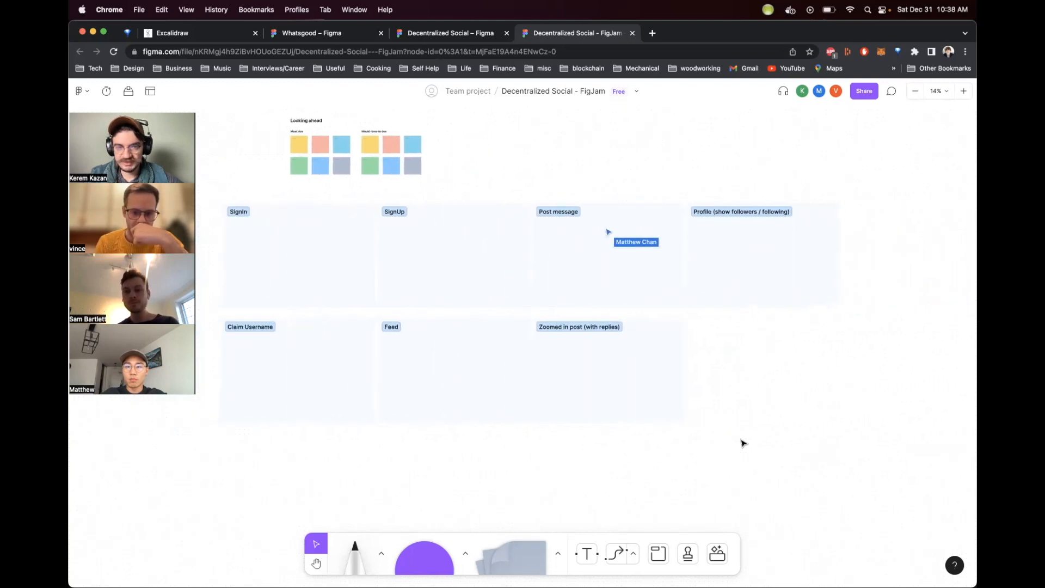
scroll(744, 442, "left", 3)
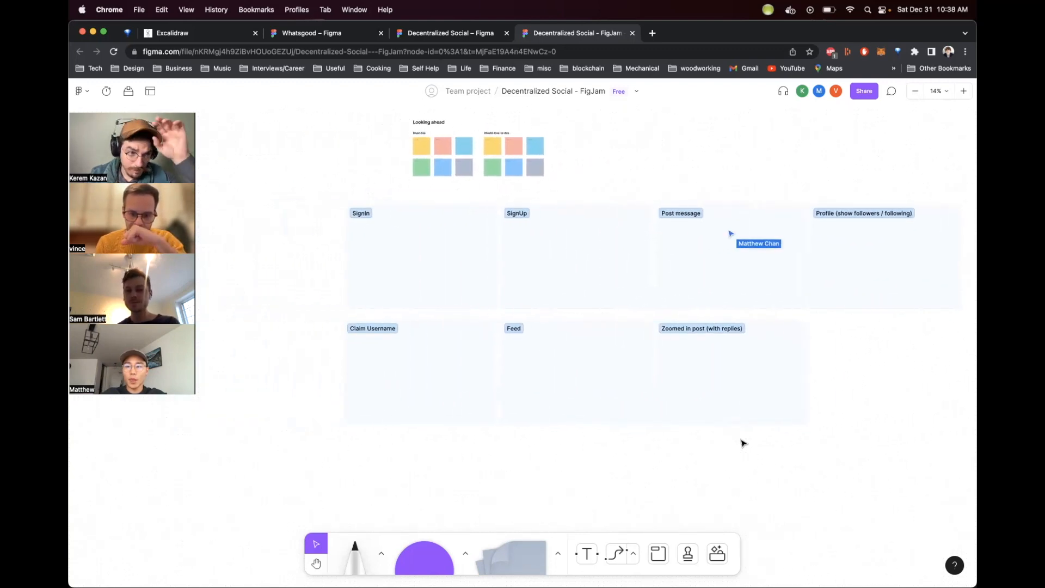
Step: Delete the SignUp section and shift the Post message and Profile sections left to close the gap
left_click(588, 280)
key("BackSpace")
left_click_drag(688, 274, 533, 274)
left_click_drag(861, 250, 706, 247)
left_click(871, 231)
Step: Rearrange all six screen sections into a more widely spaced grid of two rows
scroll(871, 231, "down", 5)
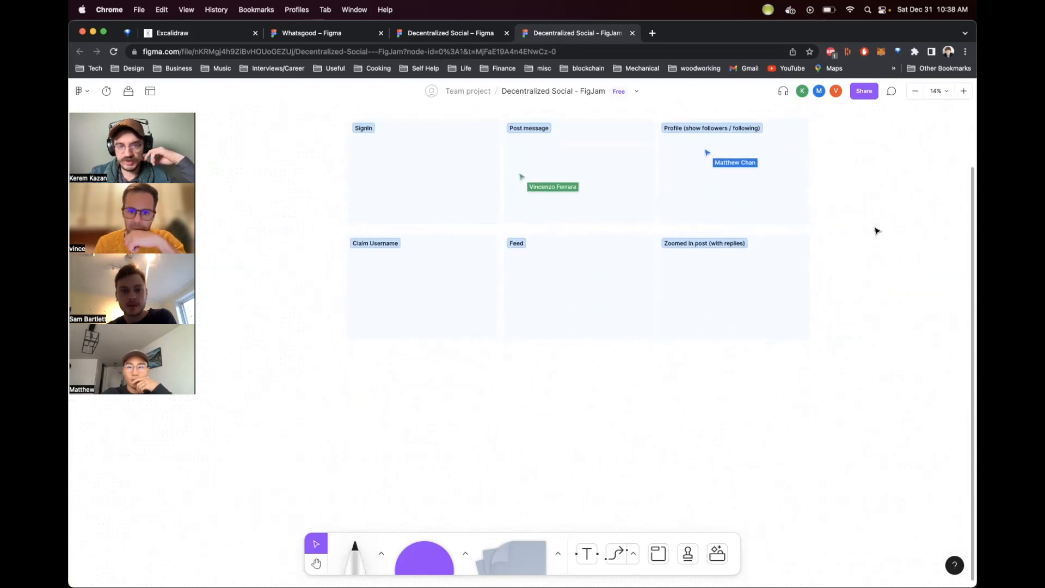
left_click(435, 323)
left_click_drag(439, 290, 311, 339)
left_click(629, 283)
left_click_drag(629, 283, 574, 333)
left_click_drag(724, 279, 829, 324)
scroll(506, 372, "left", 2)
scroll(506, 371, "up", 1)
left_click_drag(464, 216, 332, 210)
left_click_drag(681, 175, 630, 175)
left_click_drag(737, 171, 857, 175)
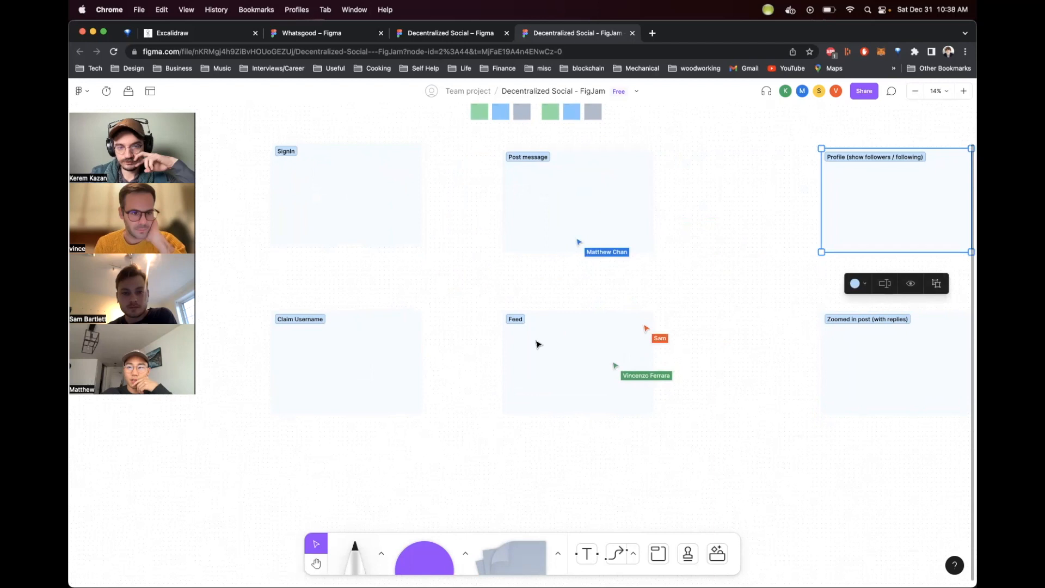
scroll(537, 343, "right", 2)
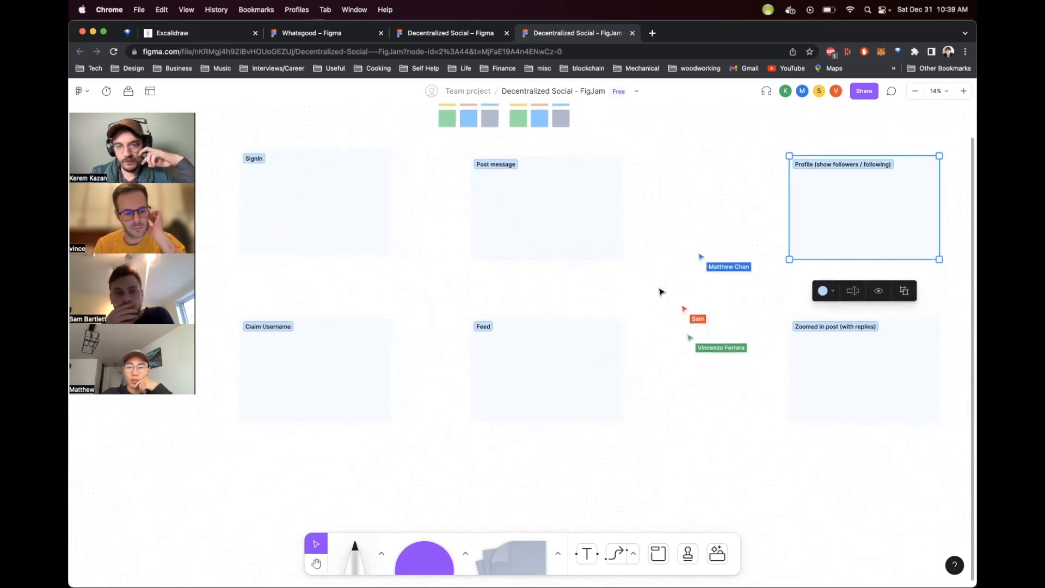
left_click(660, 290)
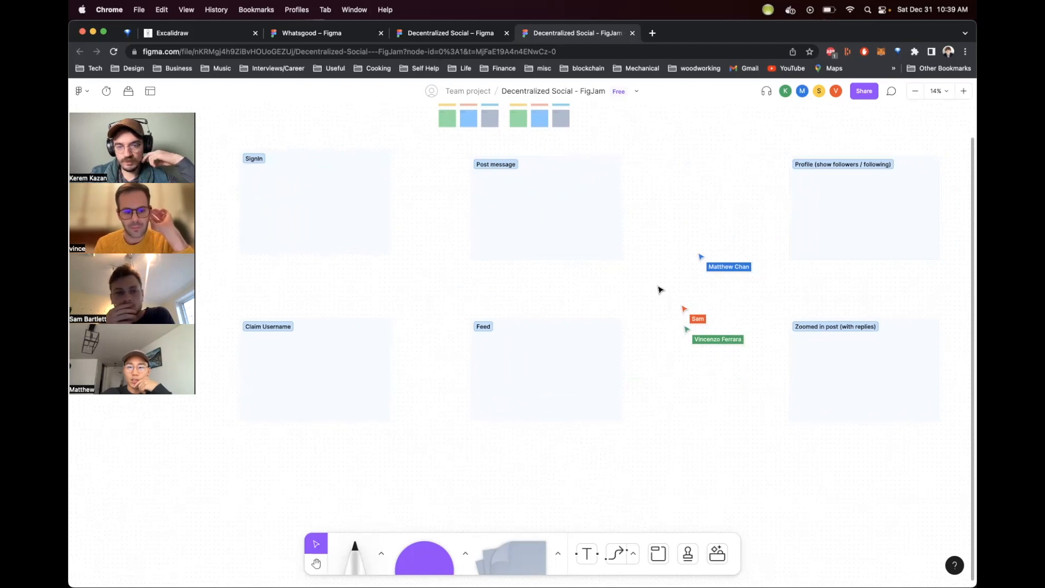
left_click(562, 392)
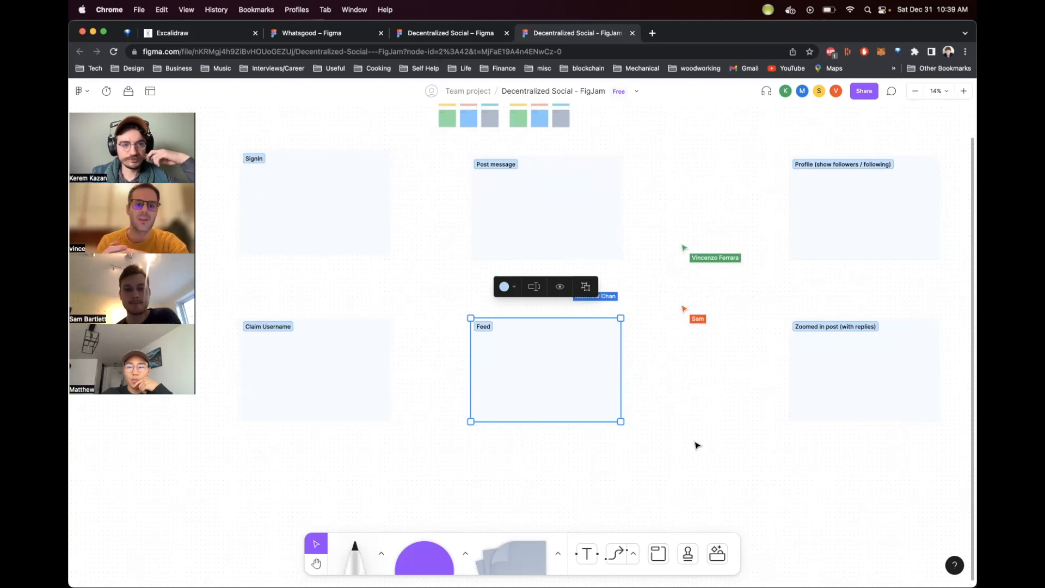
left_click(680, 379)
left_click(596, 406)
left_click(656, 425)
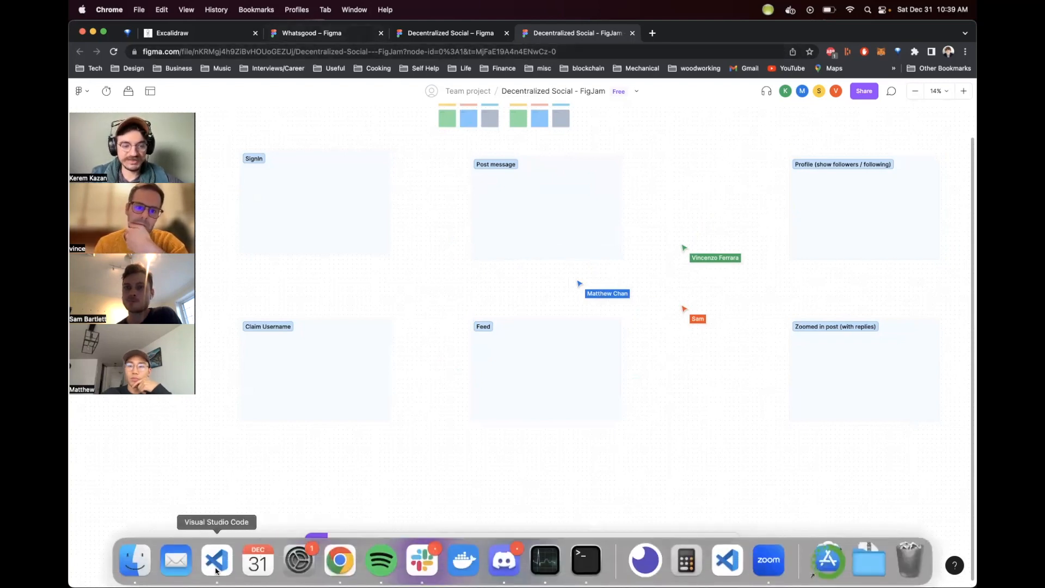
Step: Switch to VS Code to review the SocialMedia contract's structs and mappings, then return to the board
left_click(214, 564)
scroll(789, 213, "down", 7)
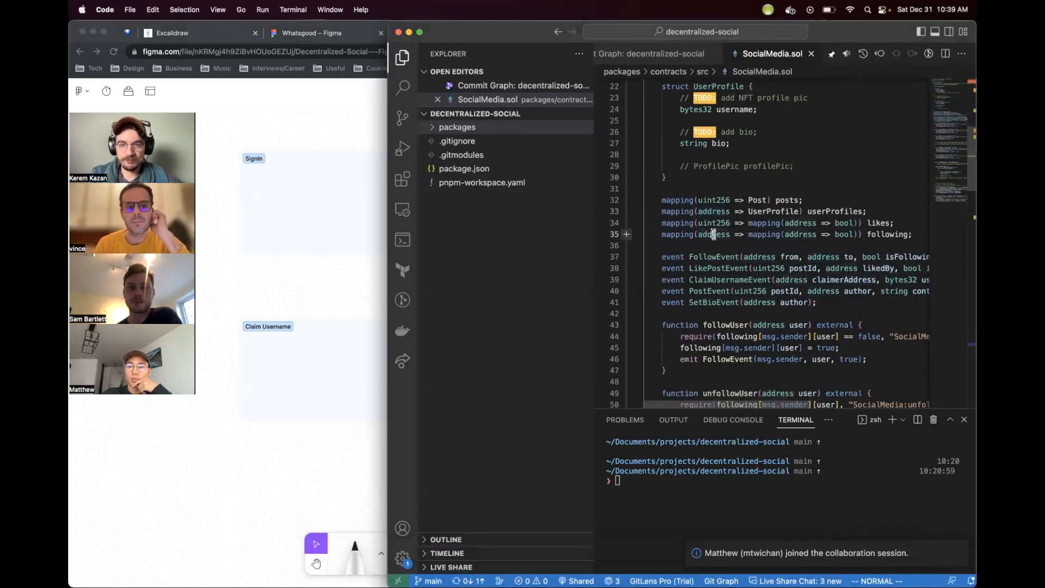
double_click(712, 211)
scroll(725, 263, "up", 6)
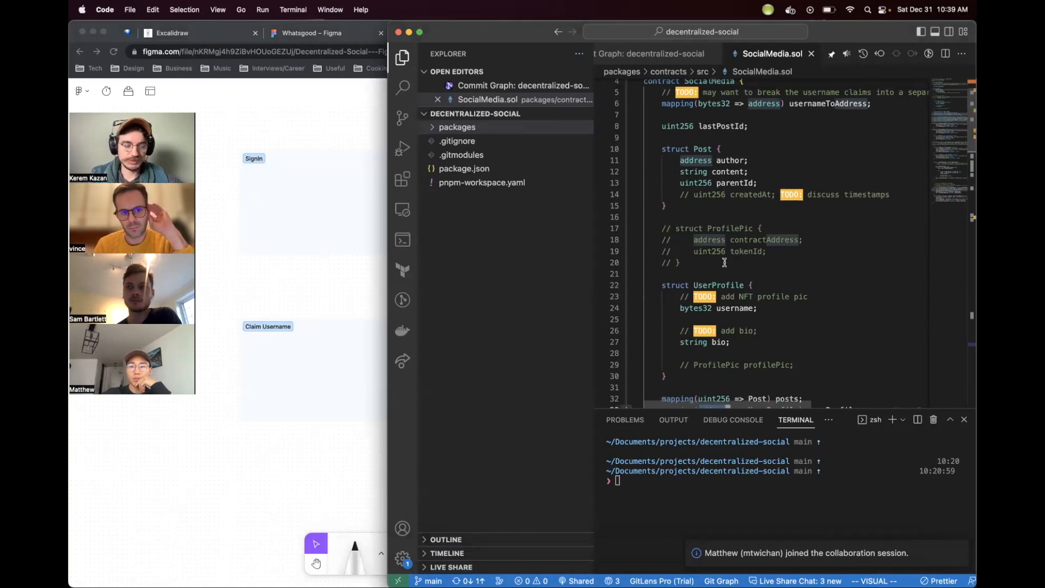
left_click(274, 283)
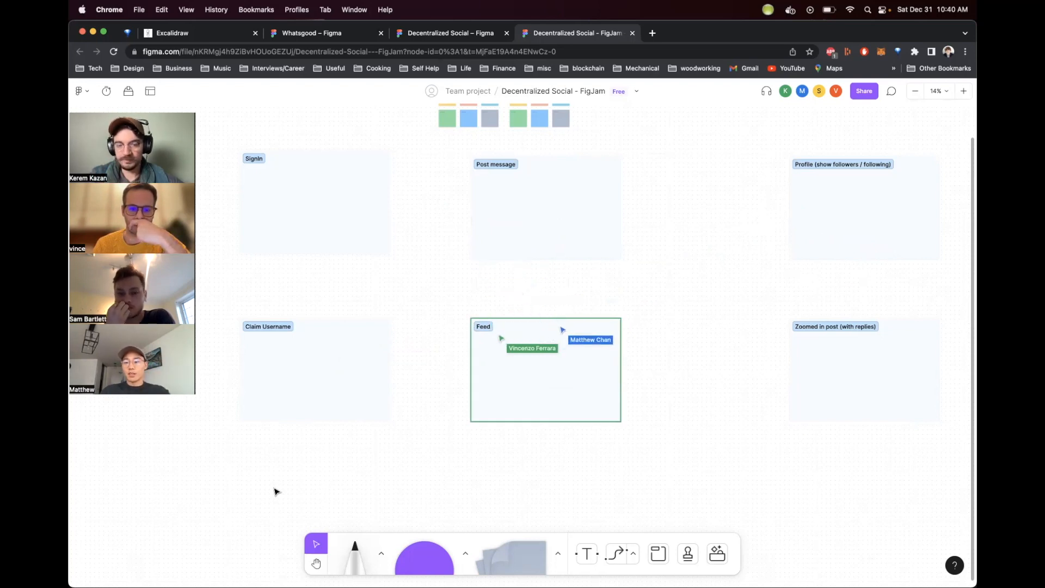
Step: Enlarge the Feed section downward and to the right to make room for a feed mockup
scroll(557, 461, "down", 5)
left_click(536, 236)
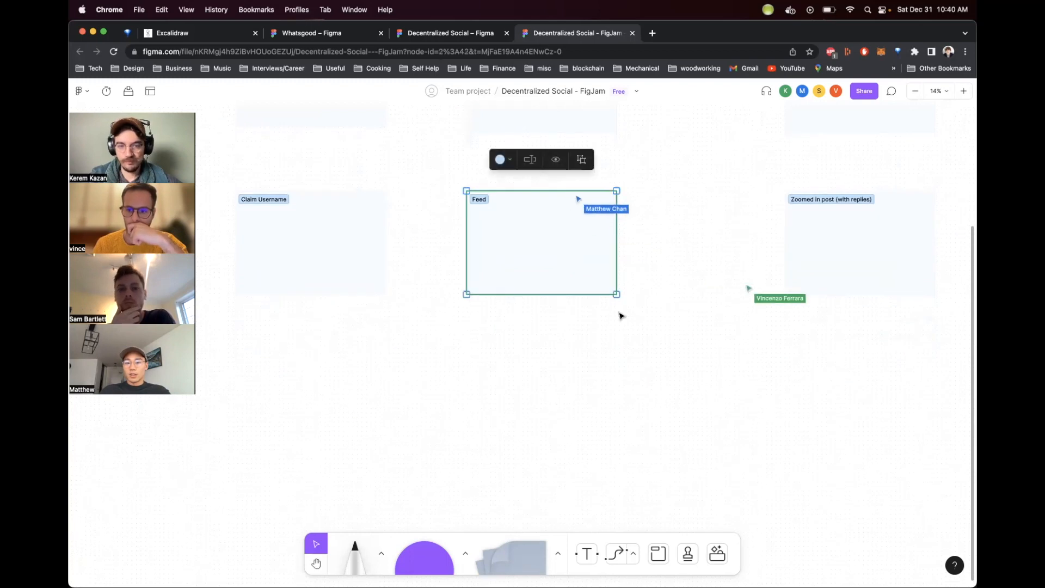
left_click_drag(615, 294, 765, 529)
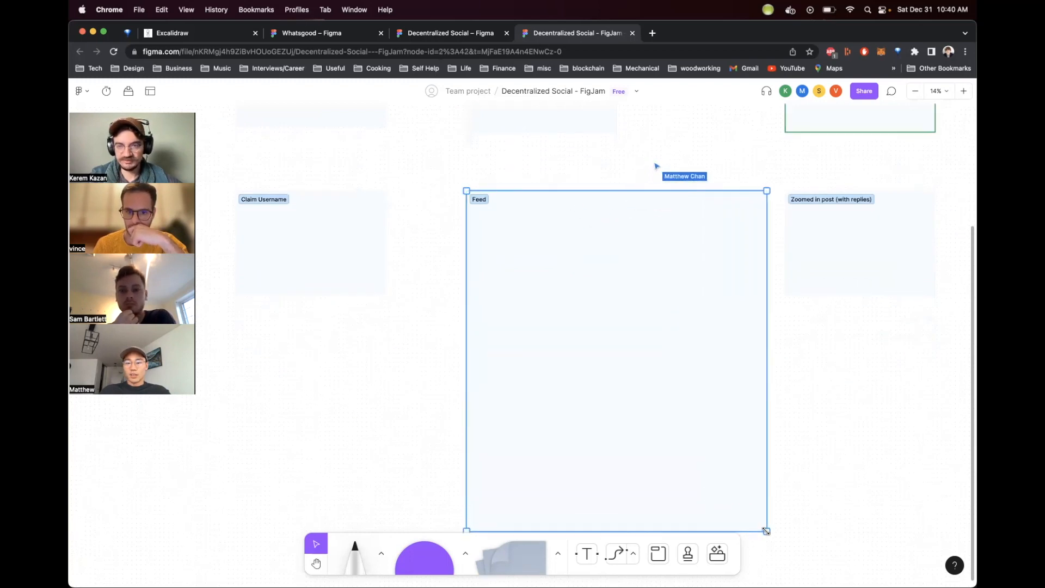
left_click(809, 414)
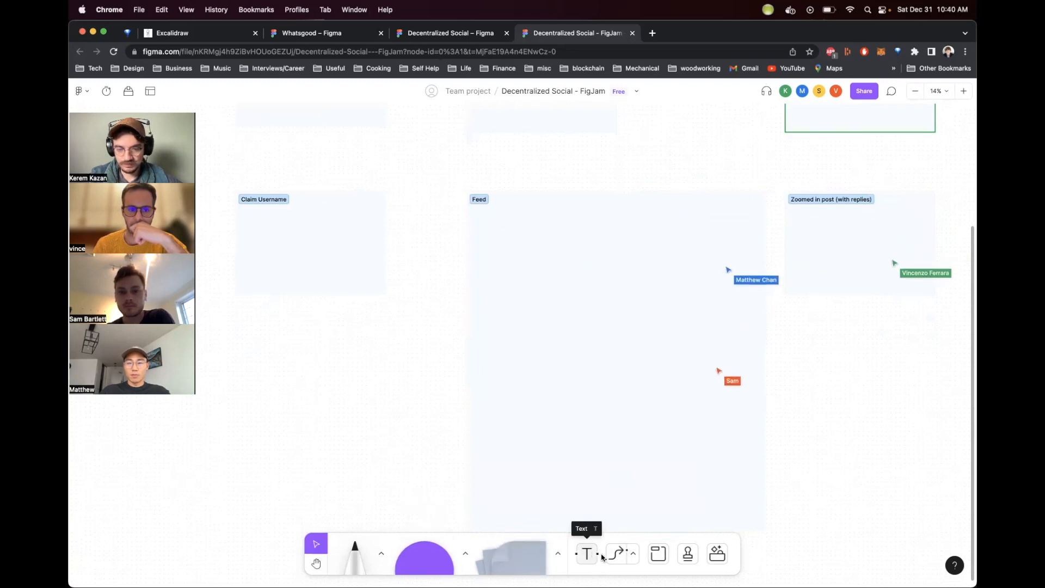
Step: Draw a wide purple rectangle near the top of the Feed section as a post card
left_click(432, 564)
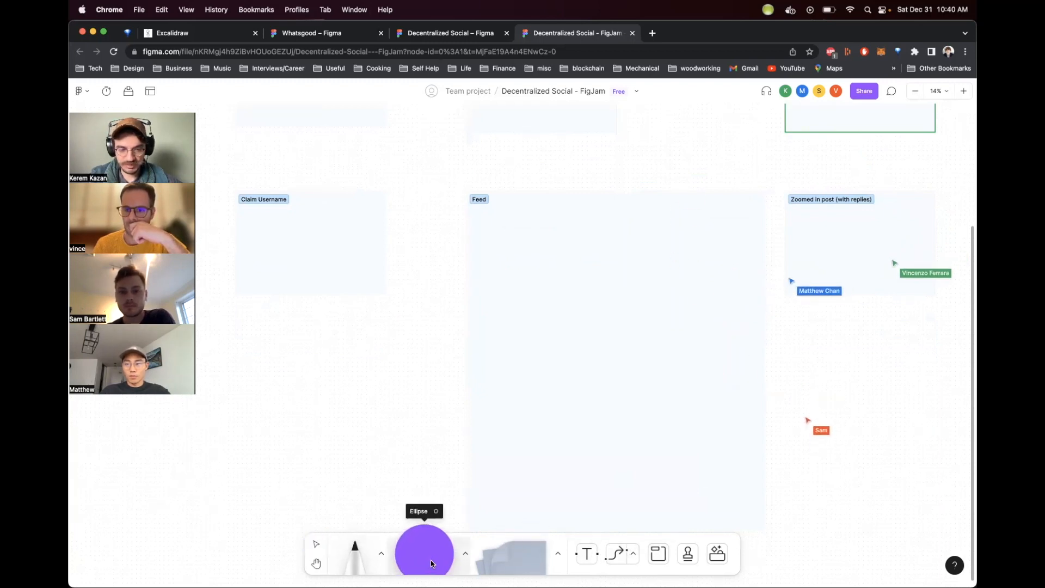
left_click(466, 553)
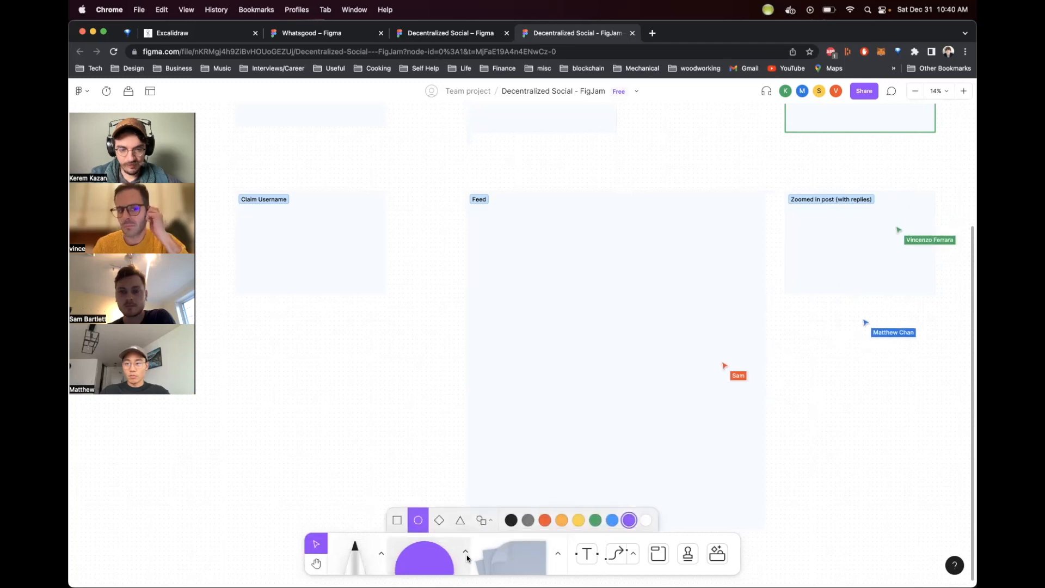
left_click(398, 521)
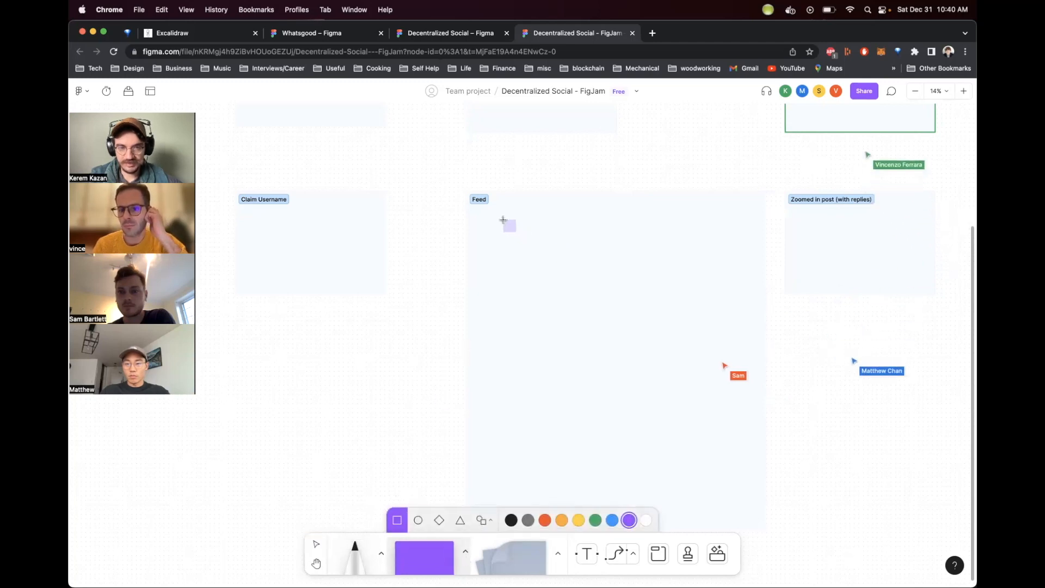
mouse_move(496, 216)
left_mouse_down()
mouse_move(743, 295)
mouse_move(739, 269)
left_mouse_up()
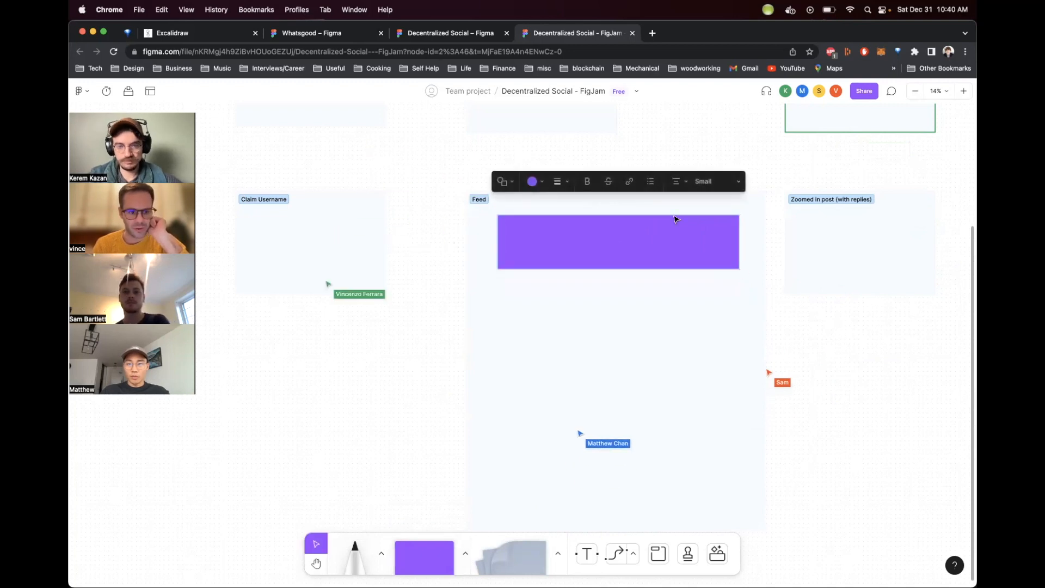
Step: Duplicate the post card twice, stacking the copies below it inside the Feed section
left_click_drag(662, 247, 663, 315)
left_click(822, 356)
left_click(670, 266)
left_click_drag(637, 238, 635, 366)
left_click(831, 344)
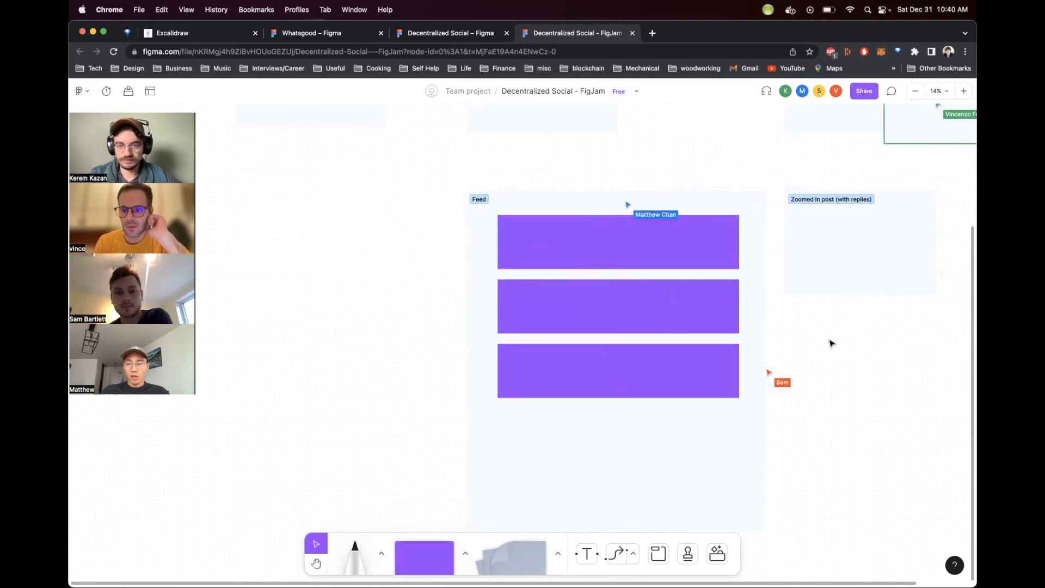
scroll(832, 344, "right", 3)
scroll(831, 343, "right", 4)
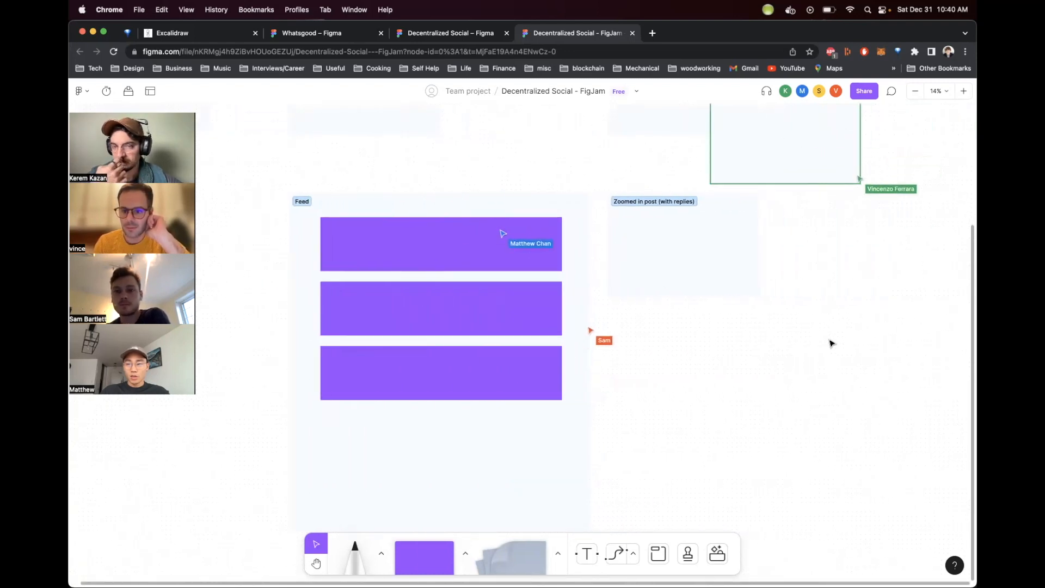
scroll(832, 343, "up", 4)
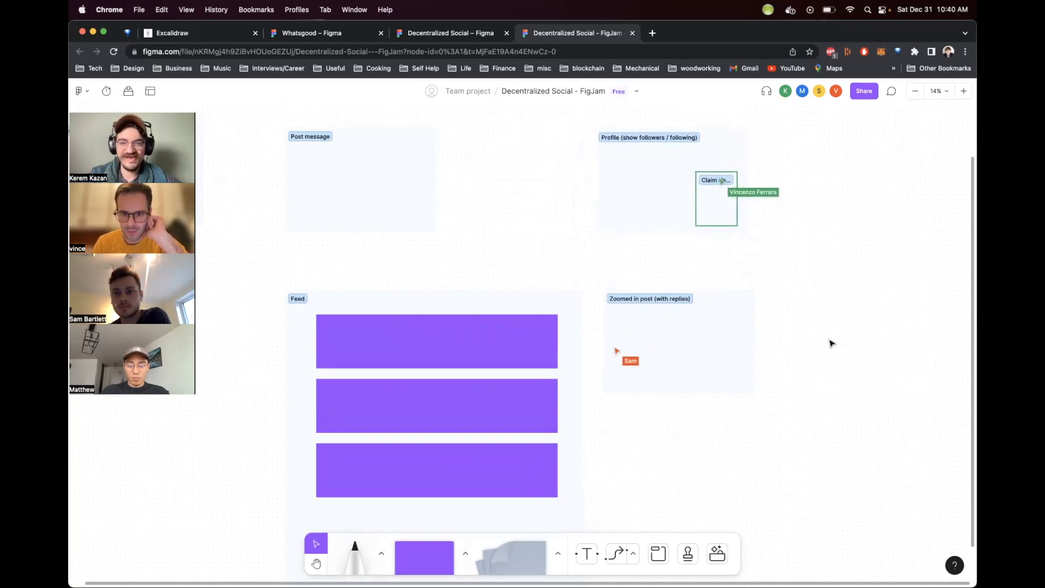
scroll(840, 282, "down", 6)
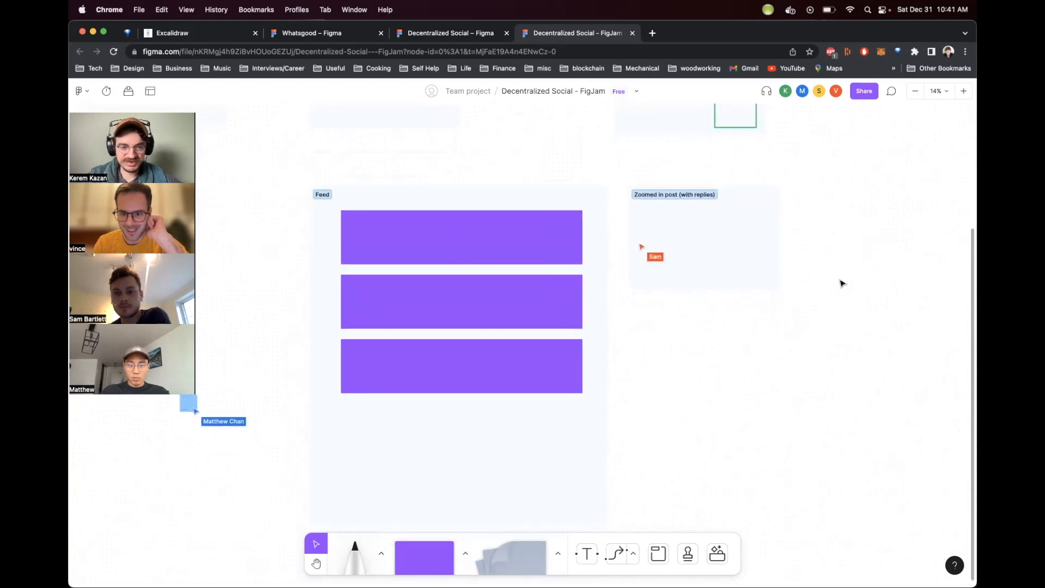
left_click(518, 309)
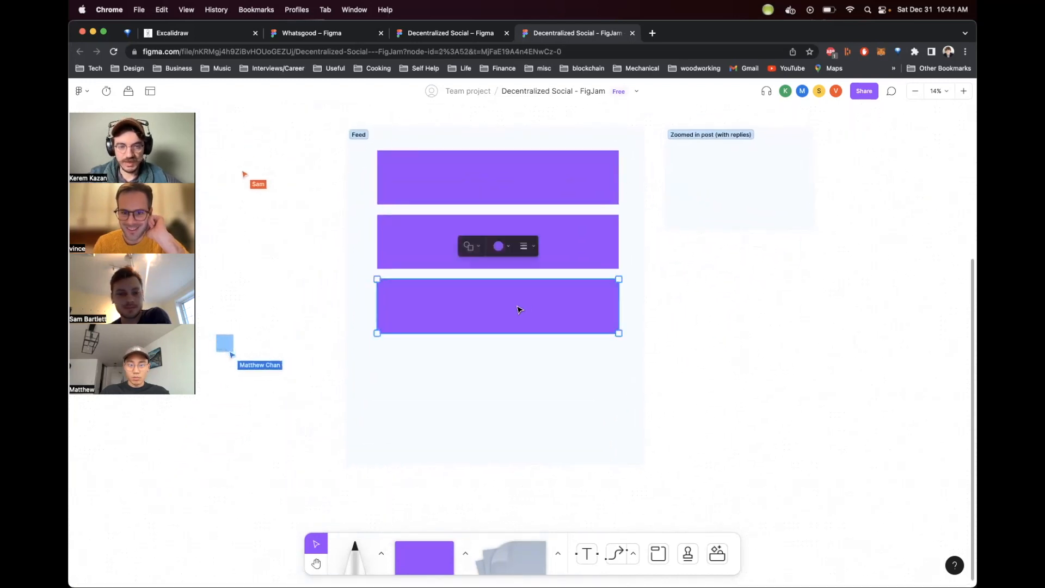
left_click(735, 349)
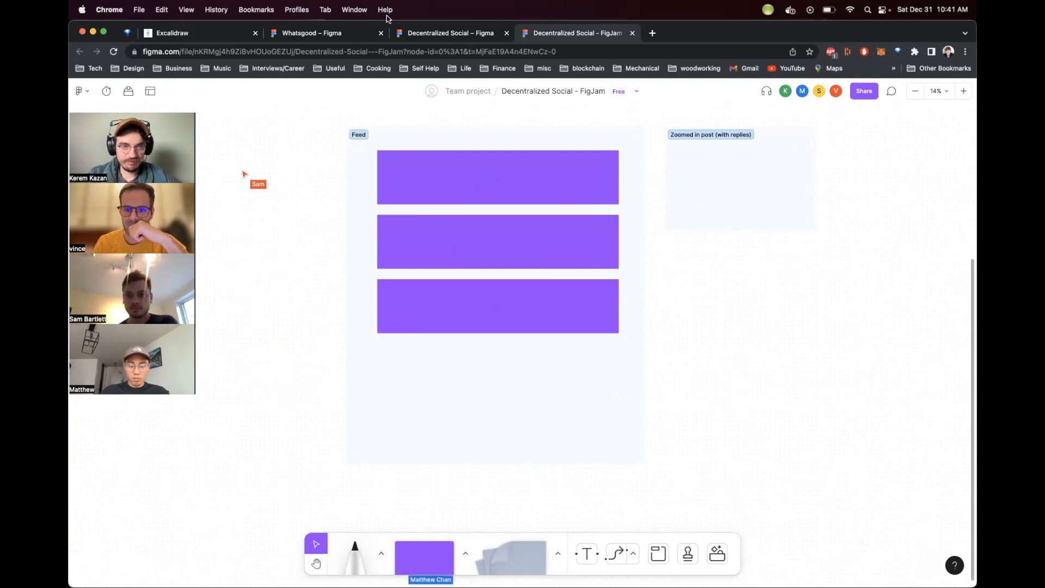
Step: Draw a small white circle at the left of the first post card as an avatar
left_click(430, 546)
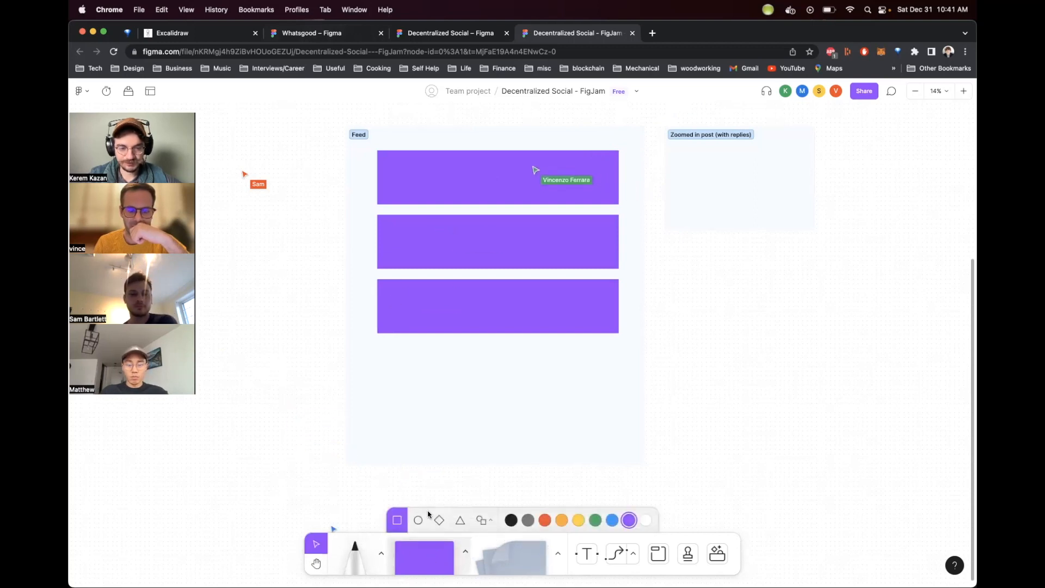
left_click(418, 520)
left_click(648, 521)
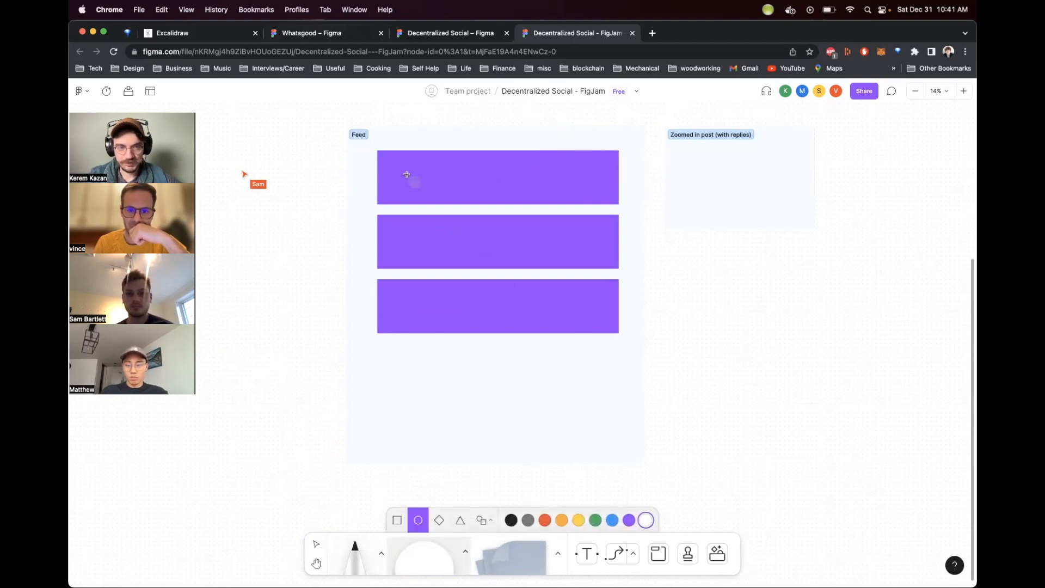
left_click_drag(387, 157, 414, 187)
left_click_drag(420, 190, 422, 192)
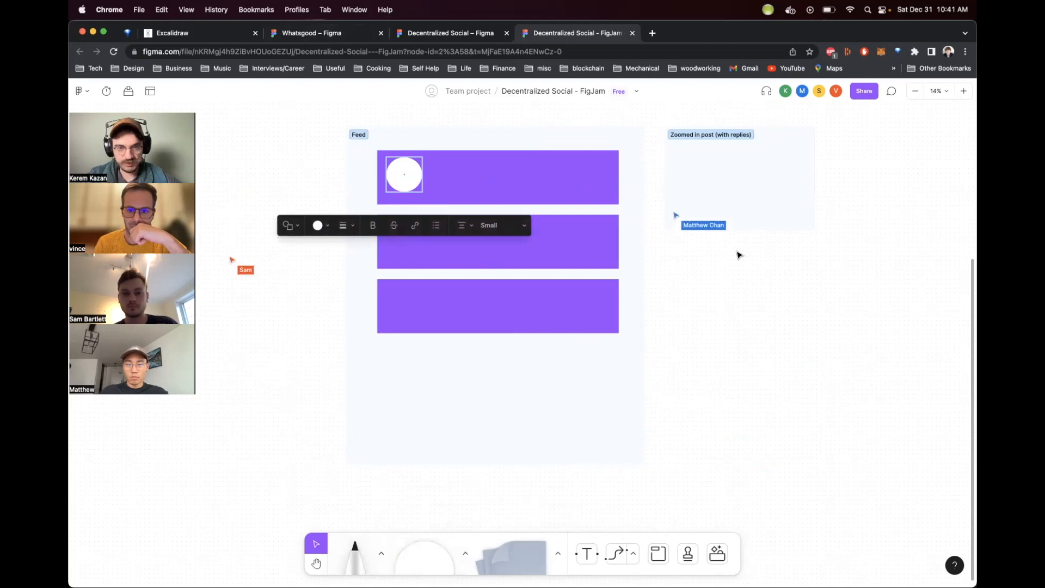
left_click(739, 255)
Step: Draw a text box in the first post card beside the avatar and set its font size to Huge
left_click(588, 556)
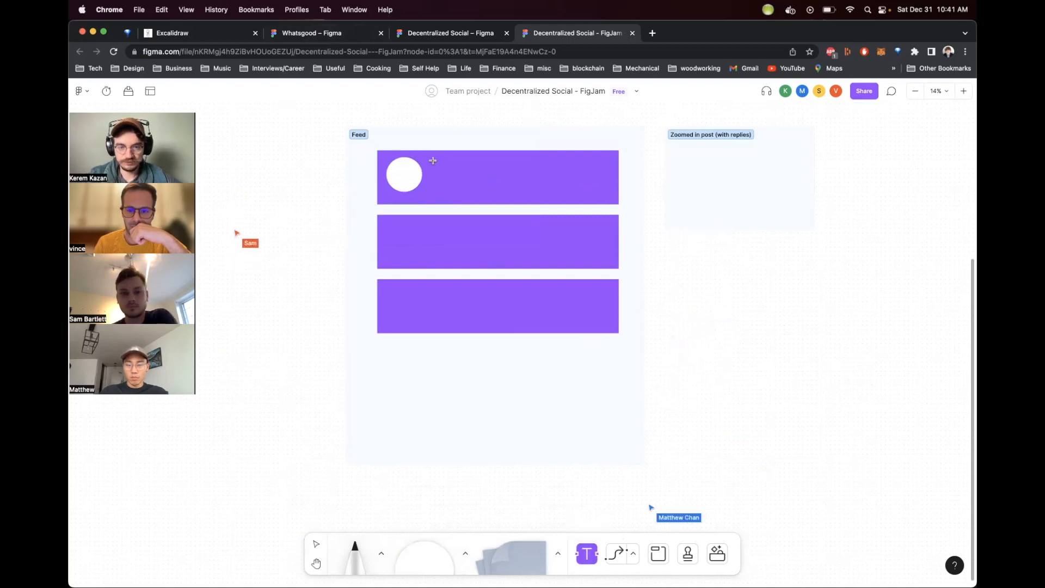
left_click_drag(433, 160, 584, 193)
key("Escape")
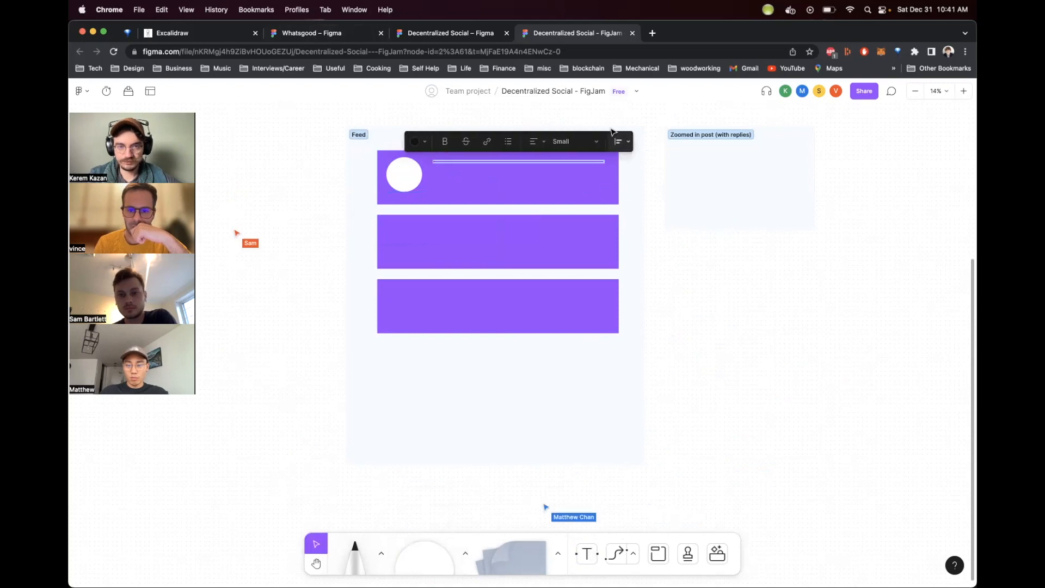
left_click(574, 143)
left_click(588, 191)
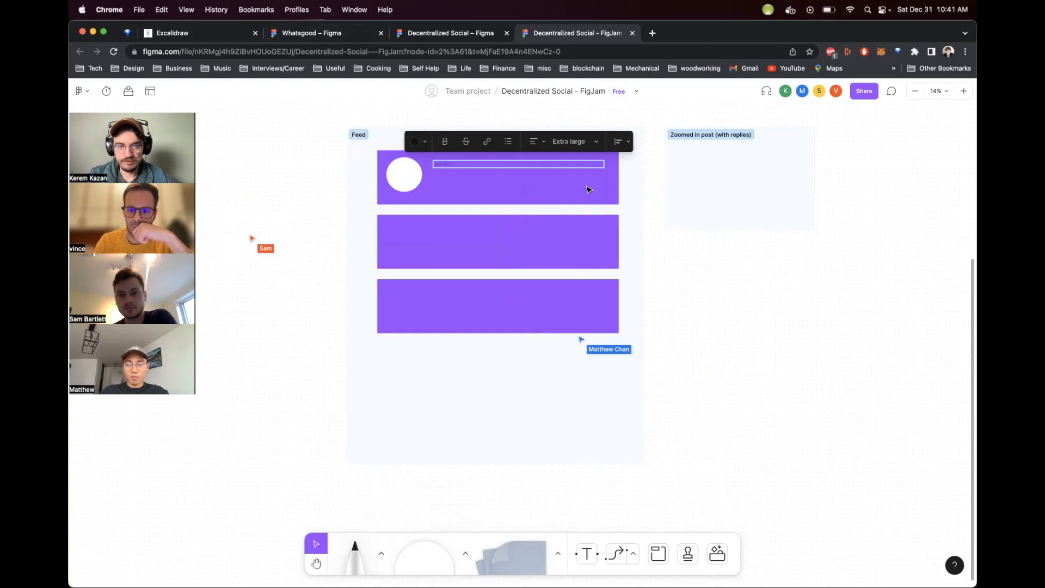
left_click(574, 141)
left_click(569, 161)
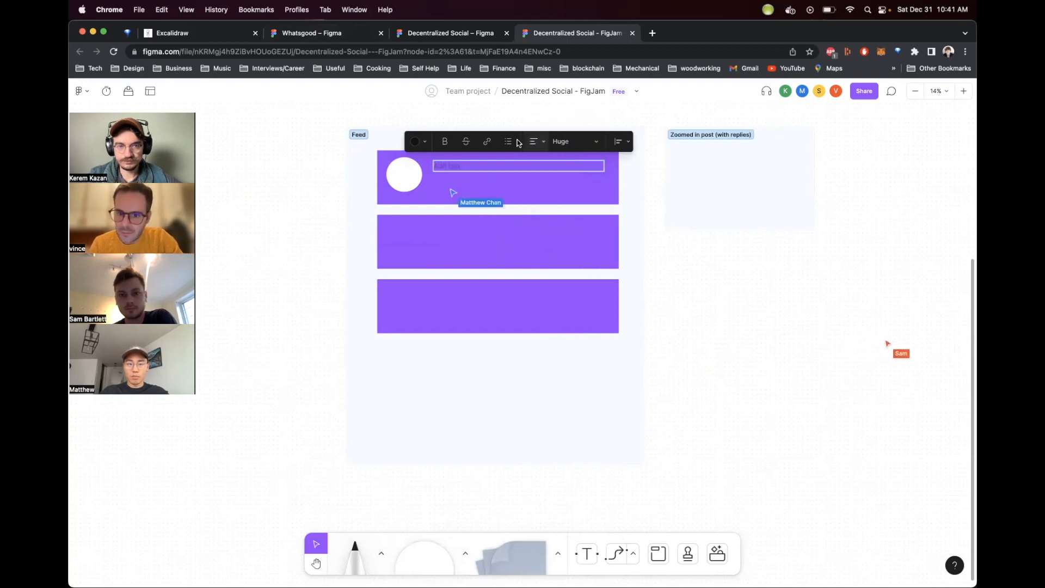
Step: Set the text color to white and write "Lorem ipsum, lorem ipsum, lorem ipsum, lorem ipsum" as the post text
left_click(425, 141)
left_click(484, 166)
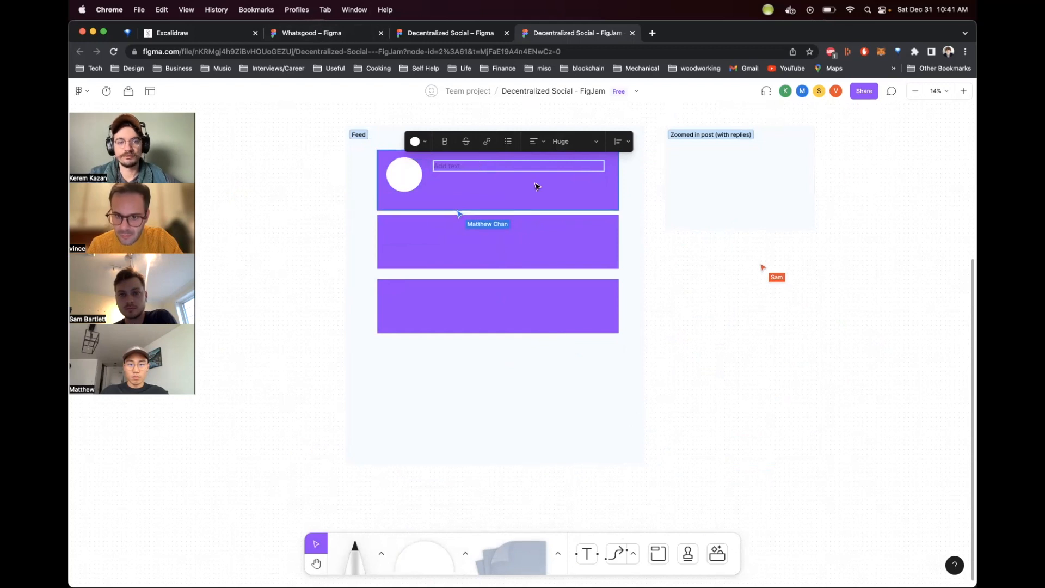
type("Lorem ipsum, l")
type("orem ip")
key("BackSpace")
type("rem ipsum, lorem")
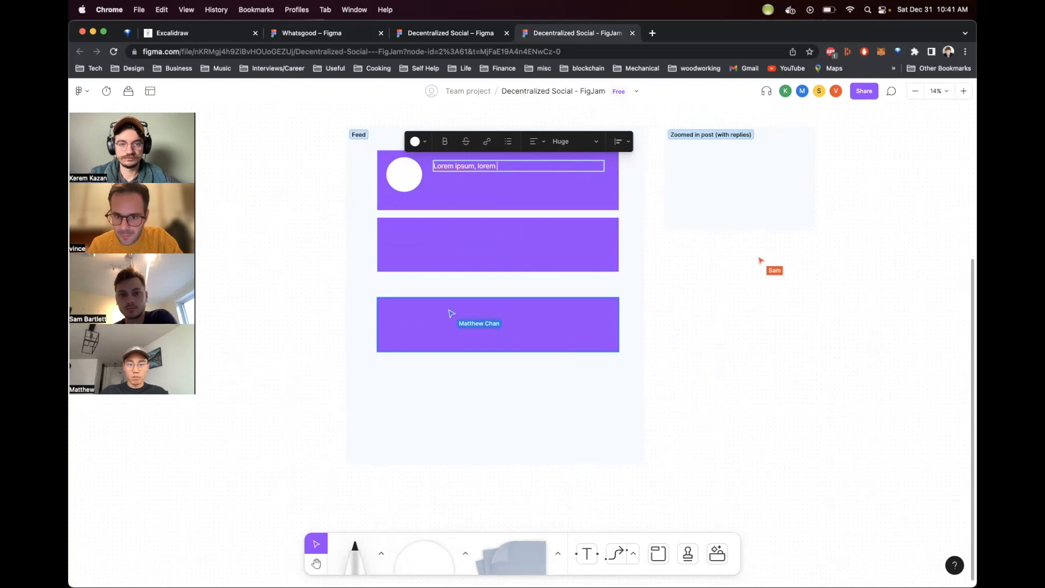
type(" ipsum, ")
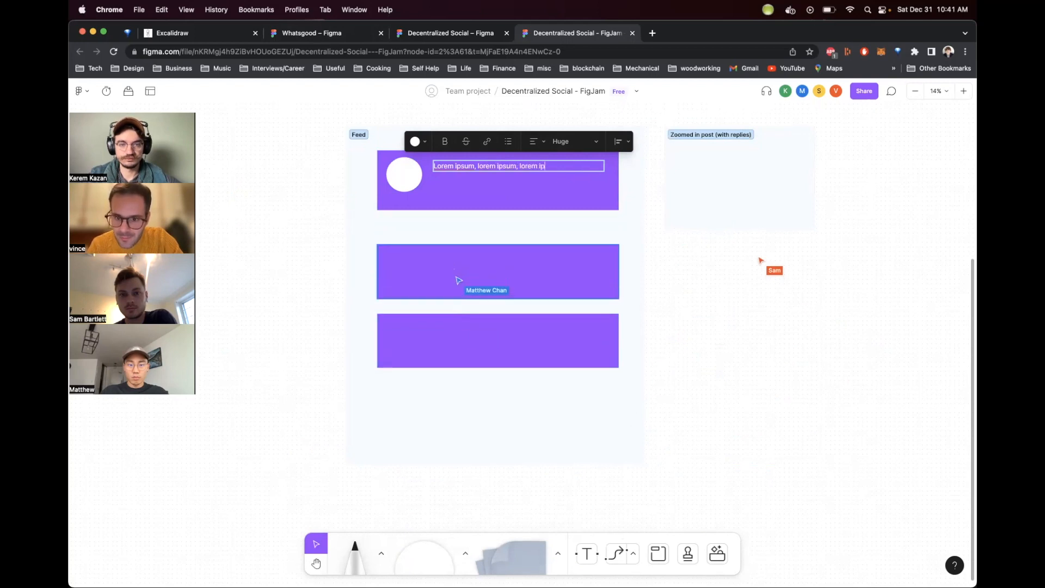
type("lorem ipsum")
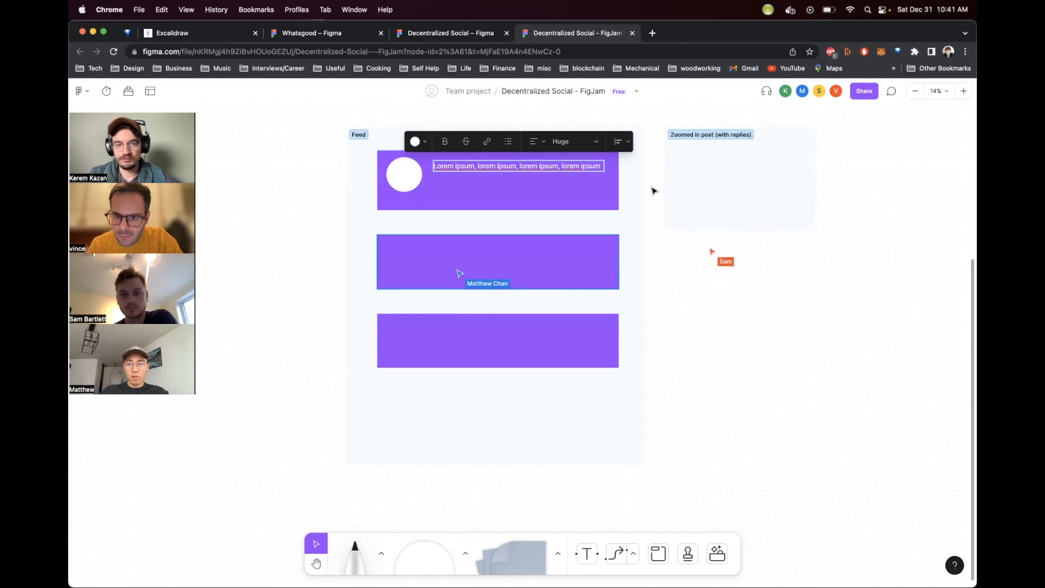
Step: Paste the same line twice on new lines to make three lines of post text
key("Return")
type("Lorem ipsum, lorem ipsum, lorem ipsum, lorem ipsum")
key("Return")
type("Lorem ipsum, lorem ipsum, lorem ipsum, lorem ipsum")
key("Escape")
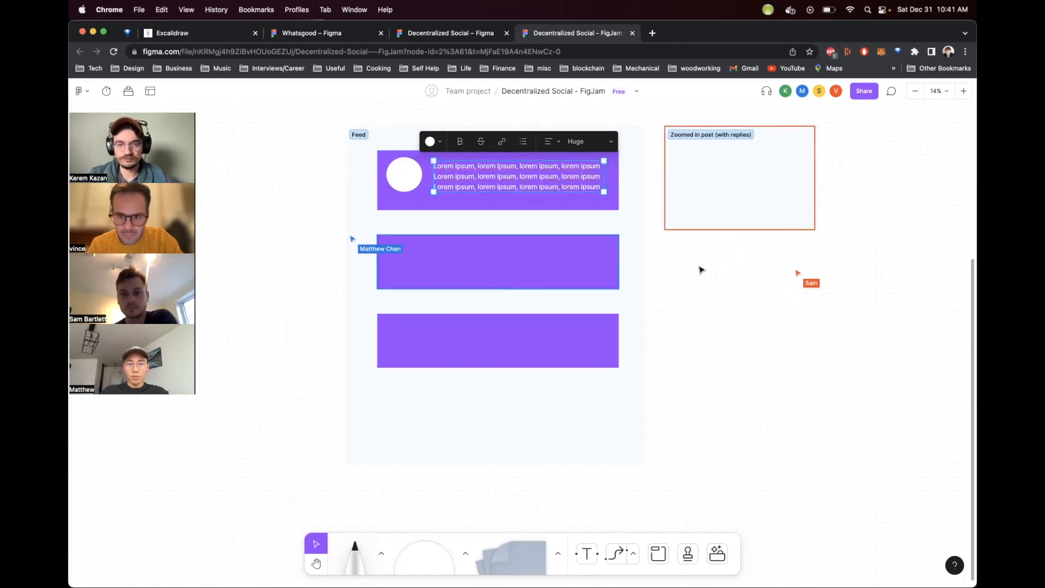
key("Escape")
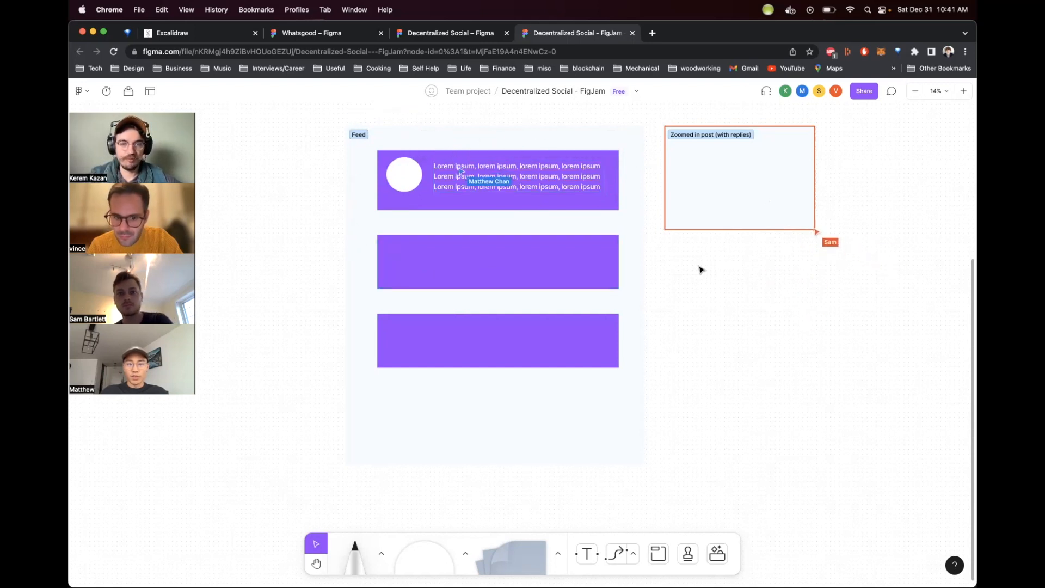
Step: Delete the second post card from the Feed section
left_click(422, 157)
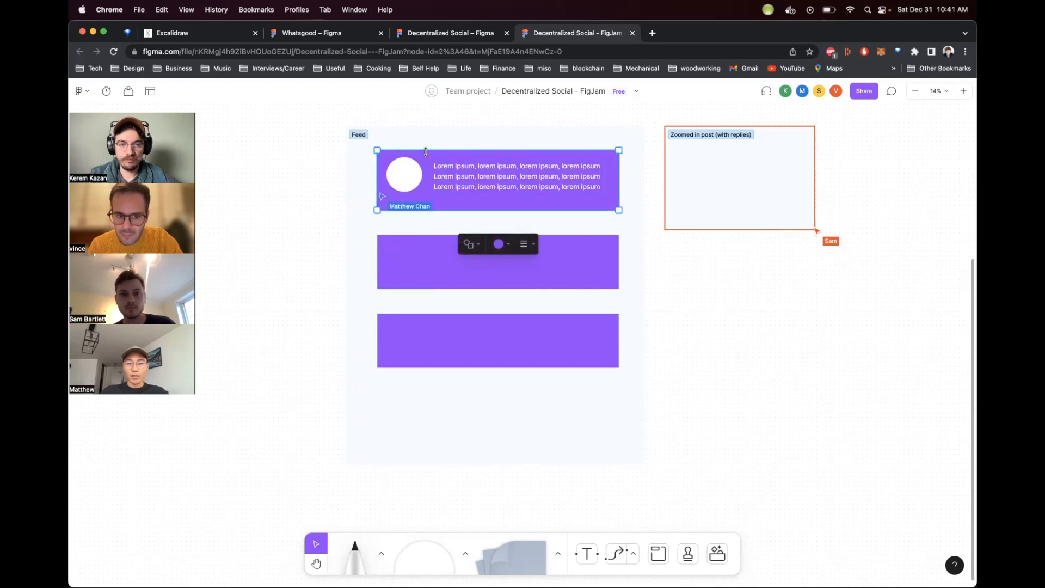
left_click_drag(622, 217, 373, 147)
left_click(401, 262)
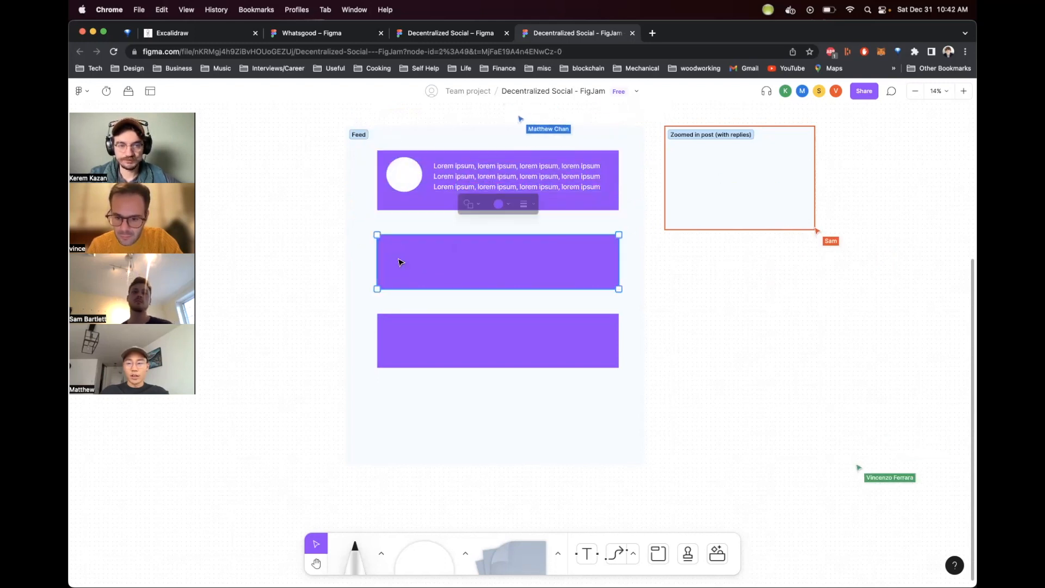
key("BackSpace")
Step: Select the first post card with its avatar and text and move it further down the Feed section
left_click_drag(374, 141, 627, 226)
left_click_drag(614, 181, 615, 260)
left_click(691, 385)
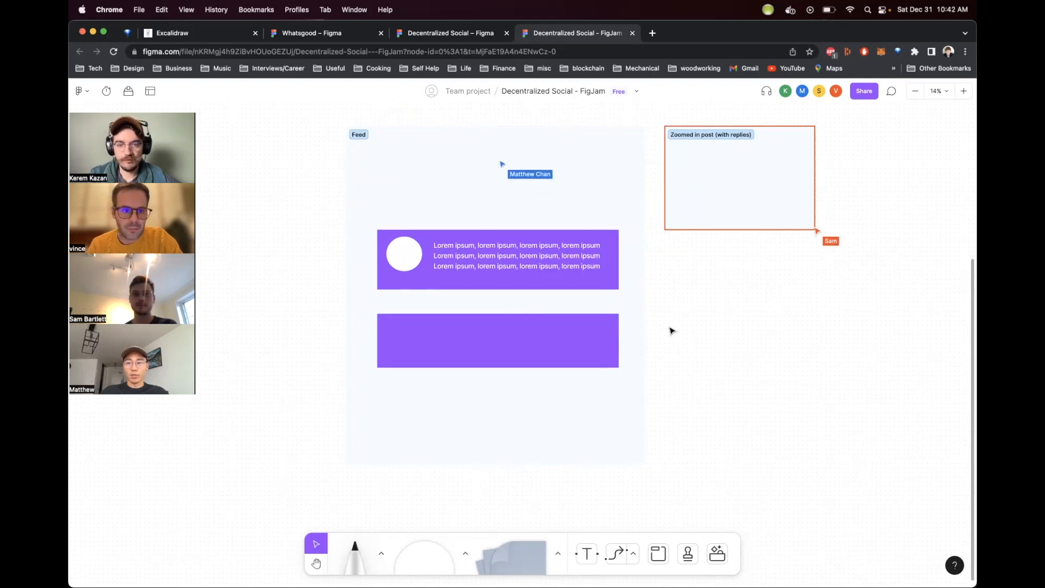
Step: Delete the remaining empty post card below the first one
scroll(706, 324, "up", 5)
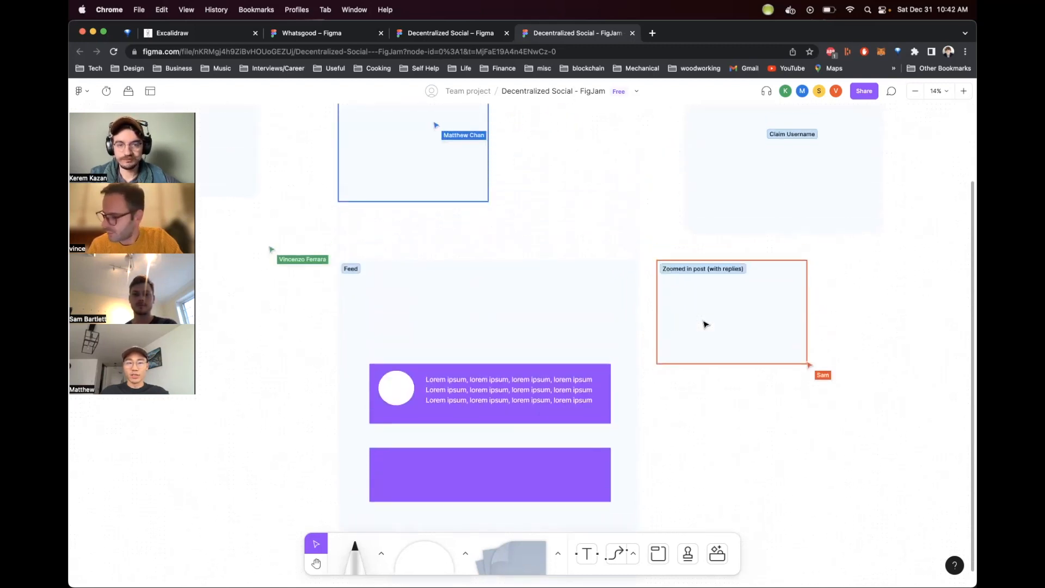
scroll(706, 324, "down", 6)
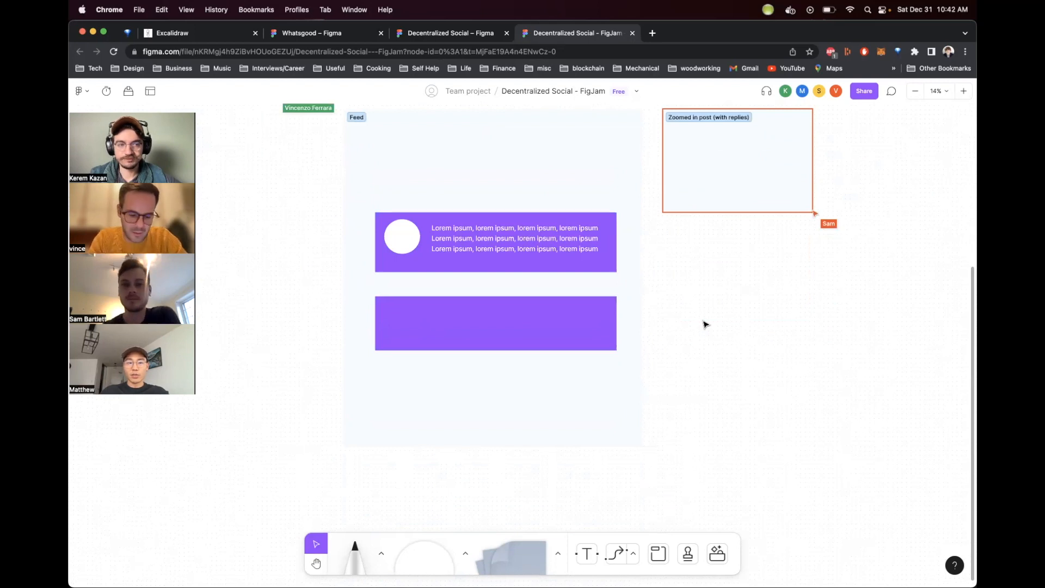
scroll(705, 325, "up", 2)
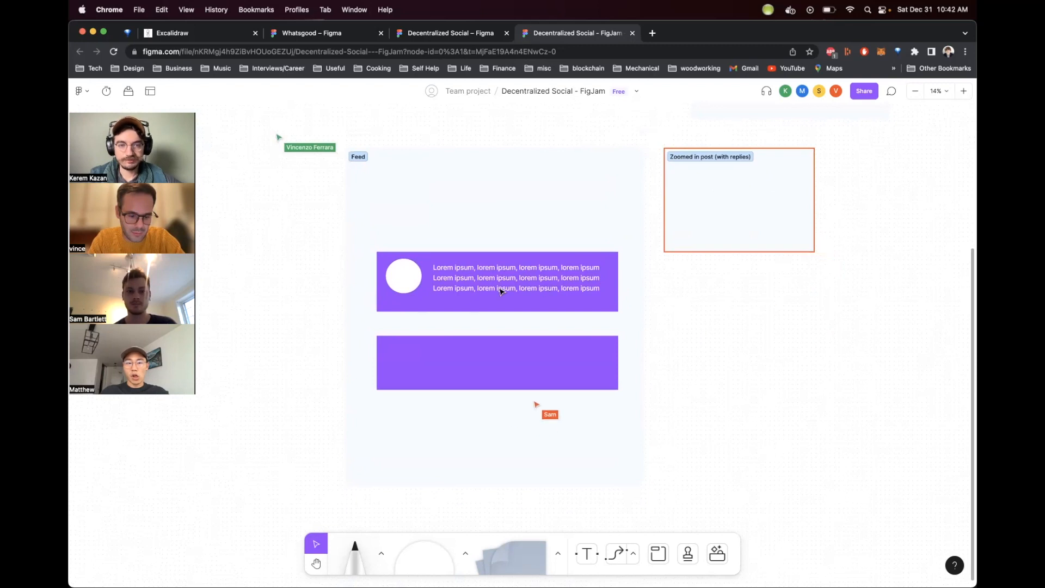
scroll(409, 165, "down", 1)
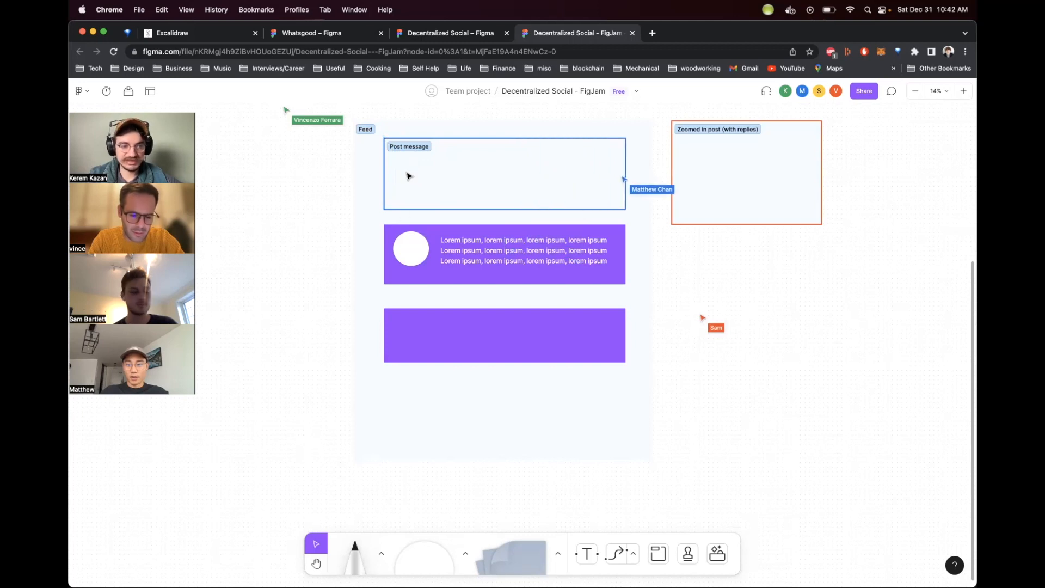
left_click(519, 325)
key("Delete")
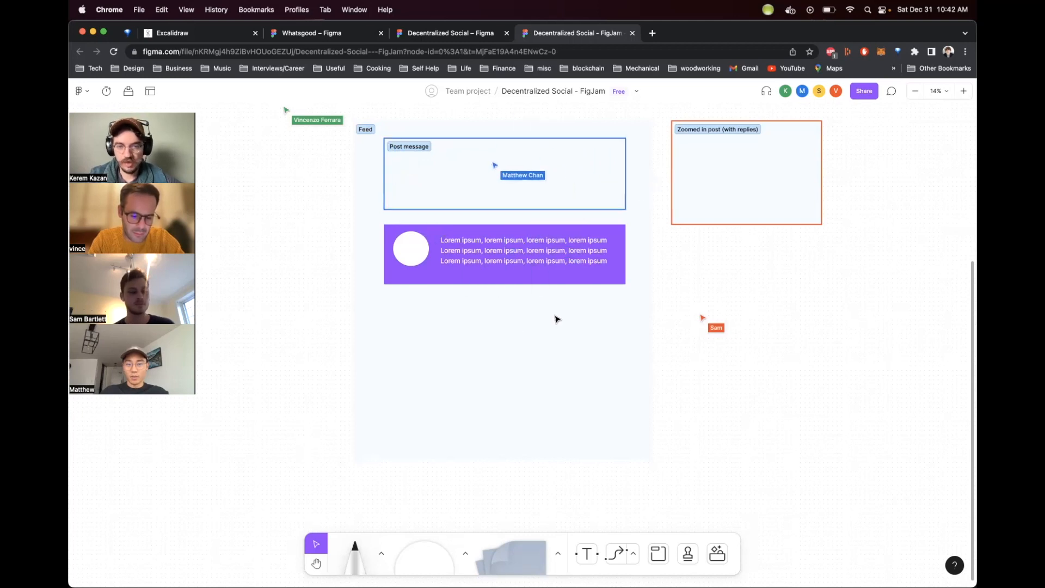
Step: Move the post card with avatar and text down, below the Post message section
left_click_drag(633, 285, 366, 220)
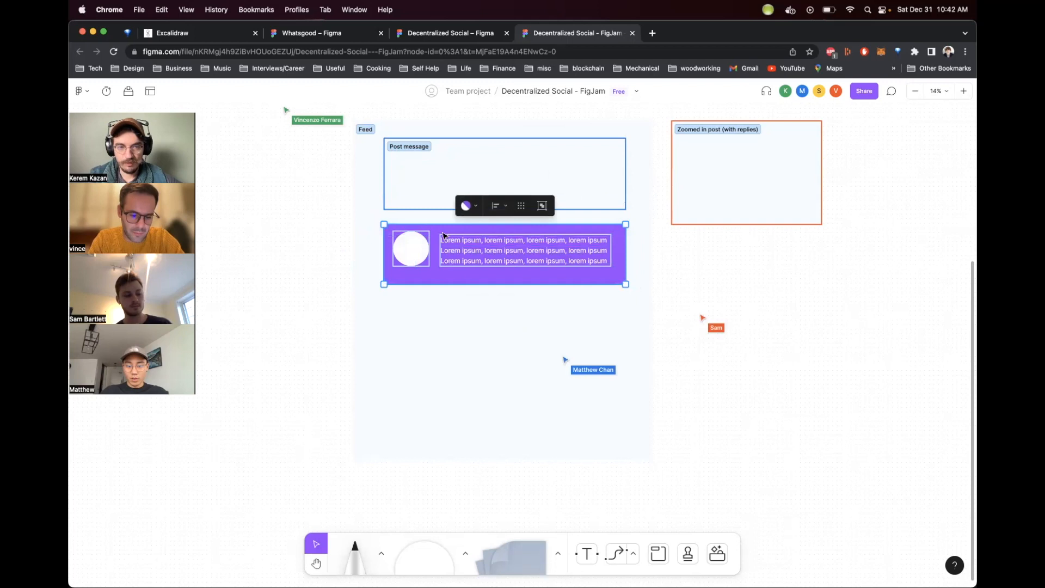
left_click_drag(435, 233, 444, 258)
left_click(965, 420)
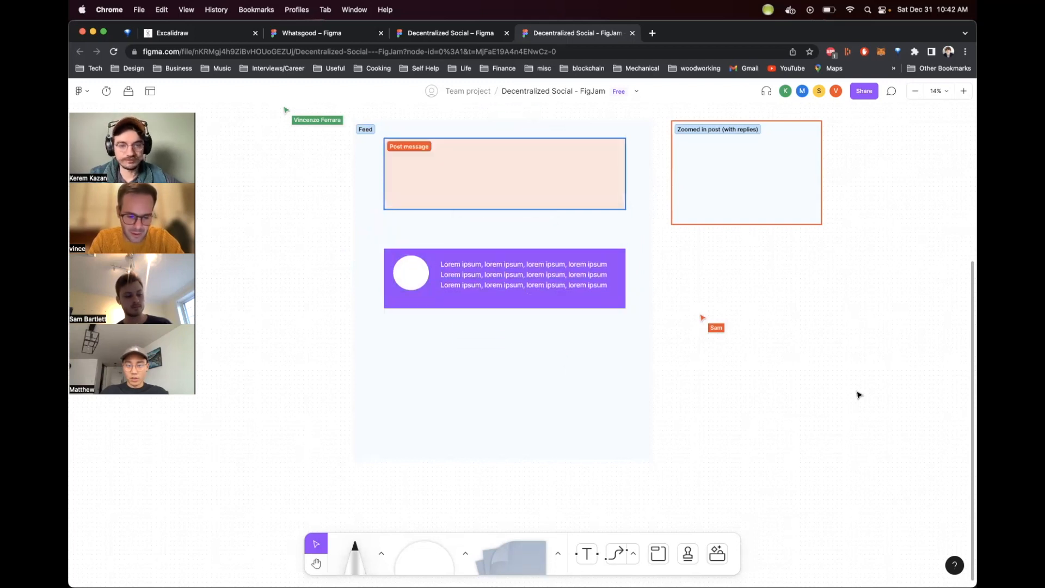
Step: Stretch the post card slightly taller by extending its bottom edge
left_click(550, 300)
left_click_drag(625, 308, 626, 320)
left_click(719, 407)
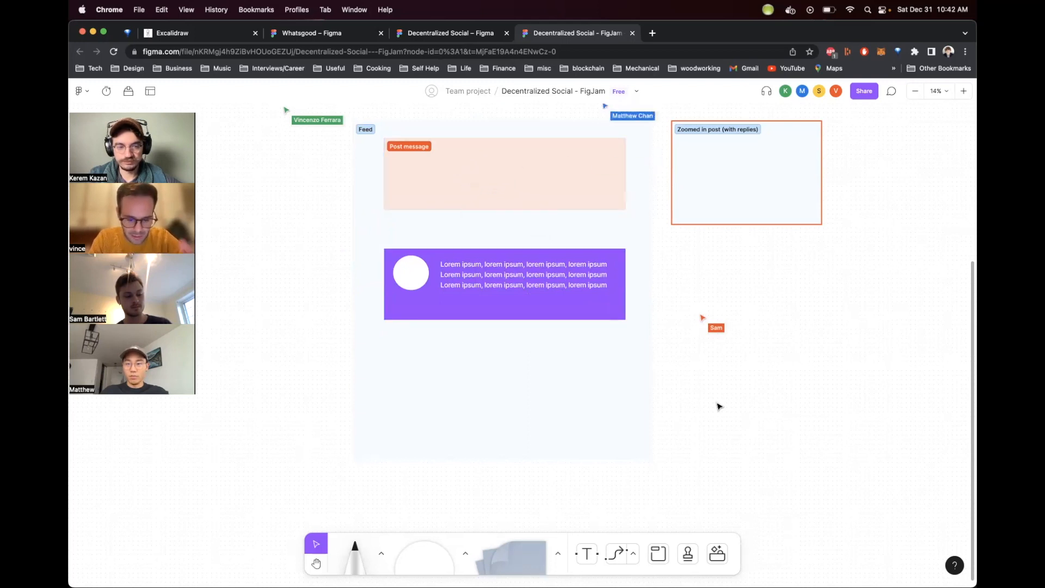
Step: Draw a small orange circle near the bottom of the Feed section
scroll(717, 404, "down", 2)
scroll(698, 397, "up", 3)
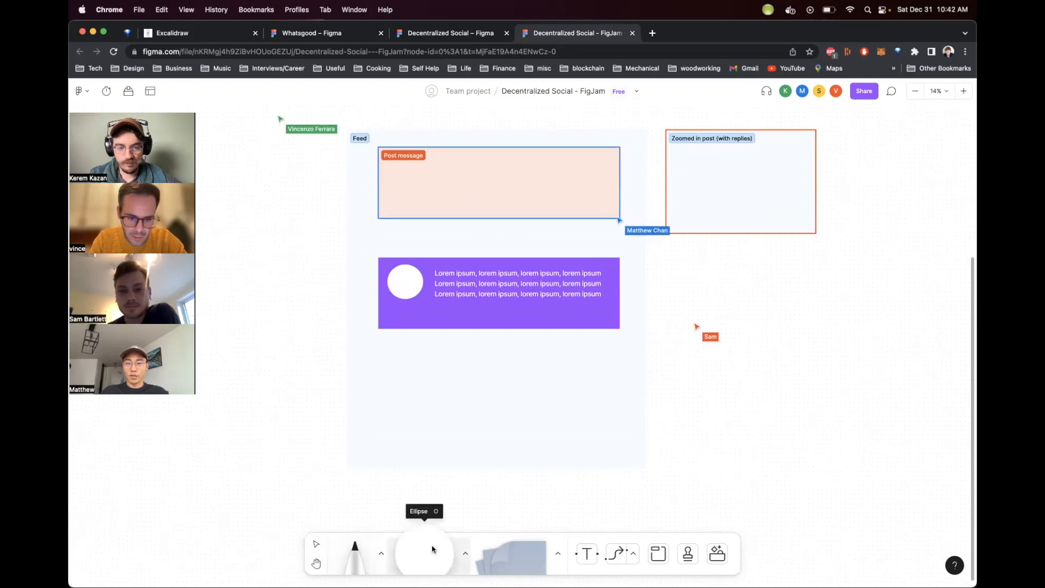
left_click(464, 553)
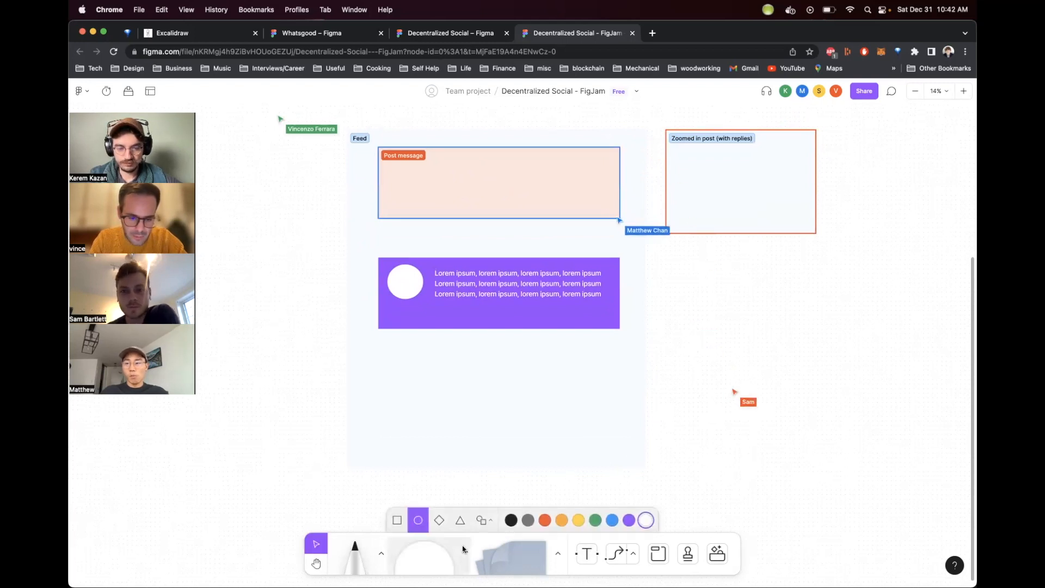
left_click(564, 521)
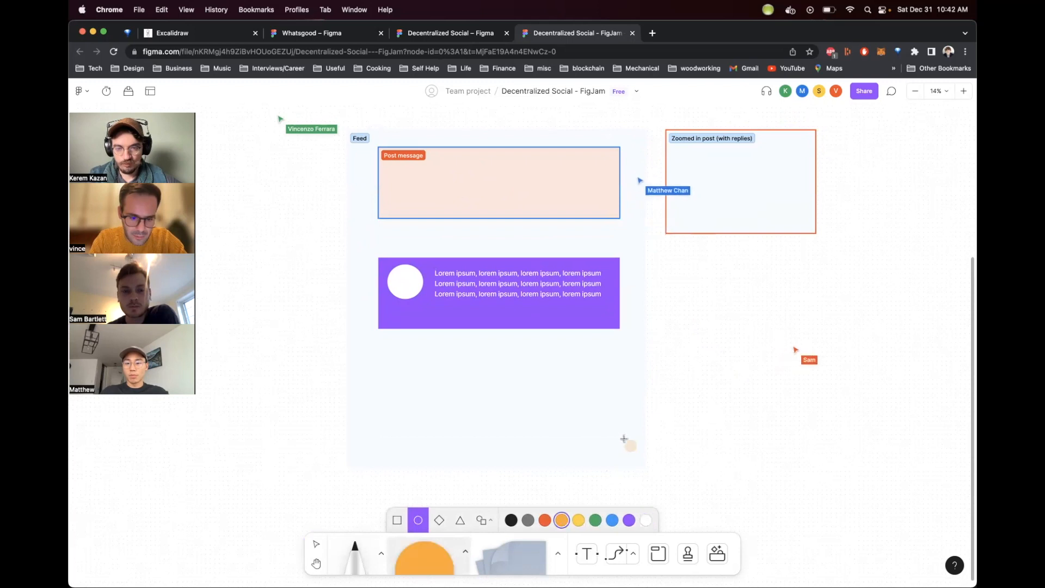
mouse_move(597, 429)
left_mouse_down()
mouse_move(635, 445)
mouse_move(639, 465)
left_mouse_up()
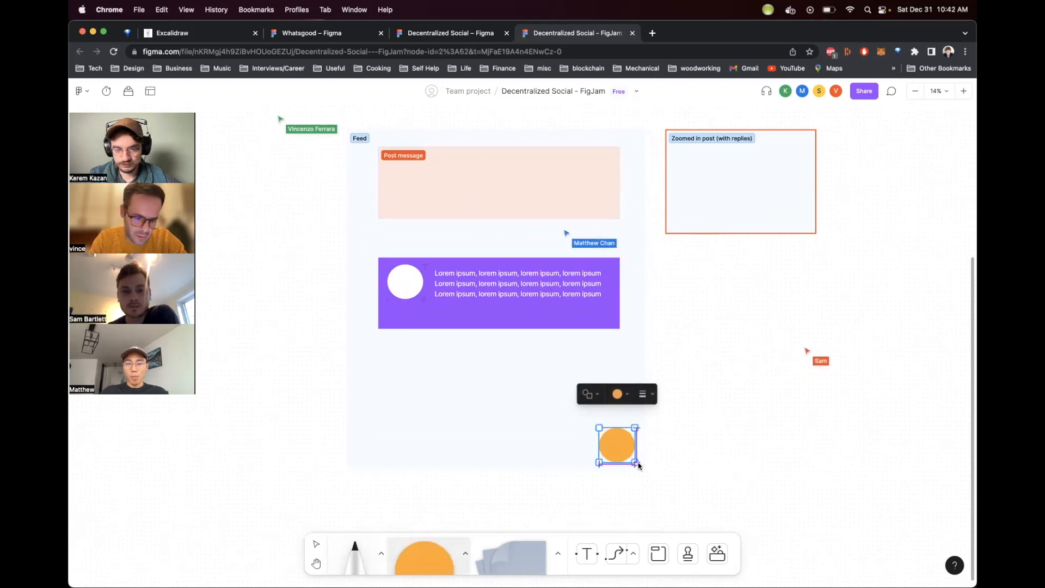
Step: Try adding Huge-size text inside the orange circle, then delete the circle
double_click(618, 445)
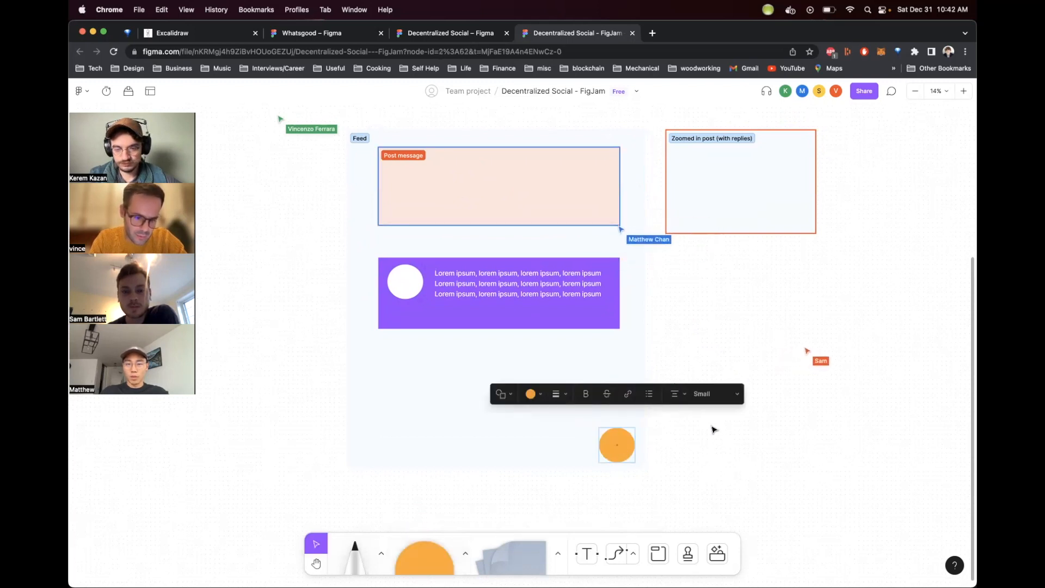
left_click(714, 394)
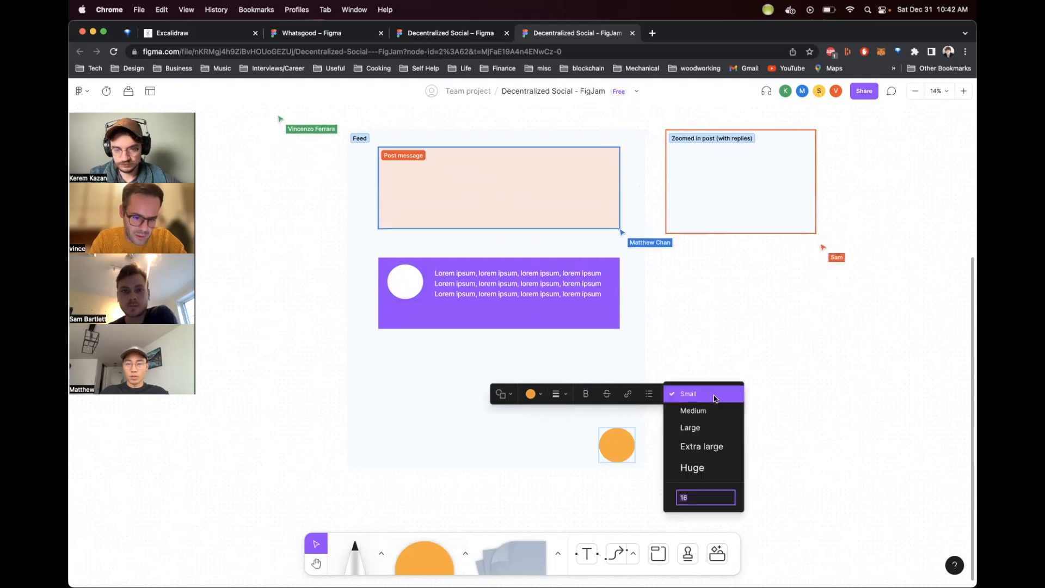
left_click(725, 466)
left_click(728, 435)
left_click(629, 435)
mouse_move(610, 438)
left_mouse_down()
mouse_move(628, 455)
mouse_move(617, 454)
left_mouse_up()
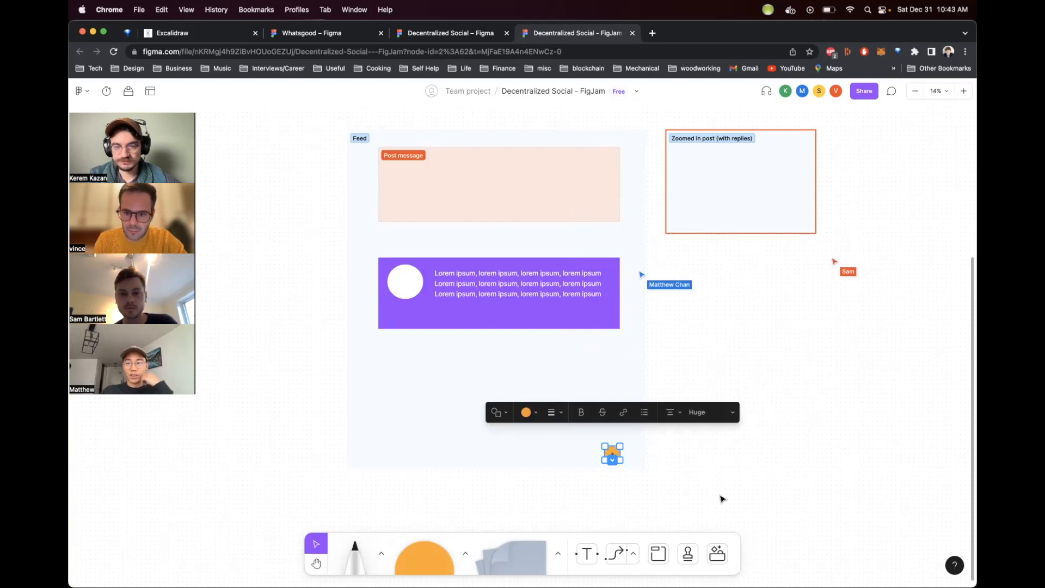
key("BackSpace")
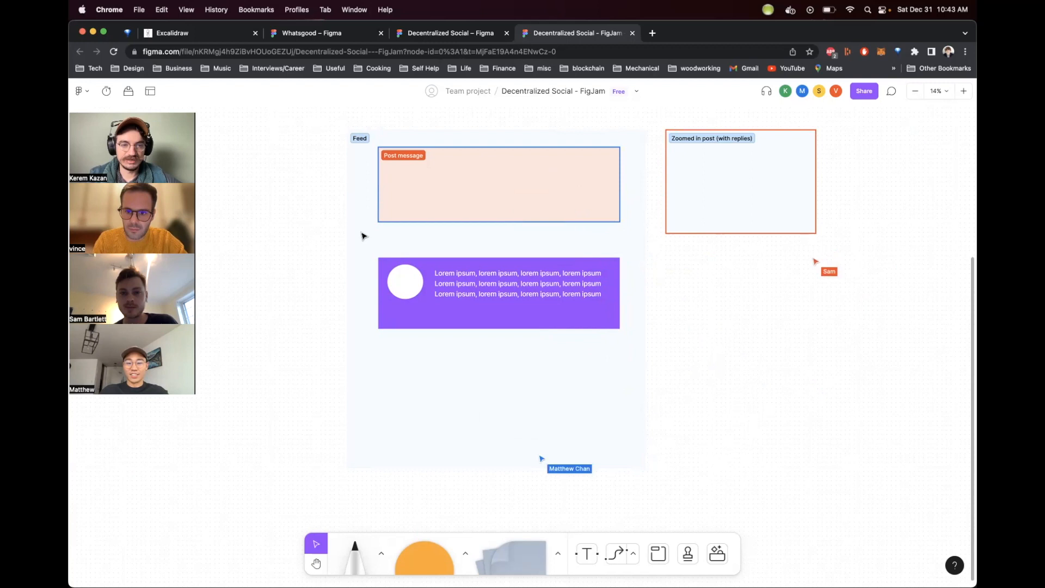
Step: Select the post card with its contents and nudge it slightly downward
left_click_drag(374, 252, 644, 360)
left_click_drag(577, 320, 576, 326)
left_click(723, 355)
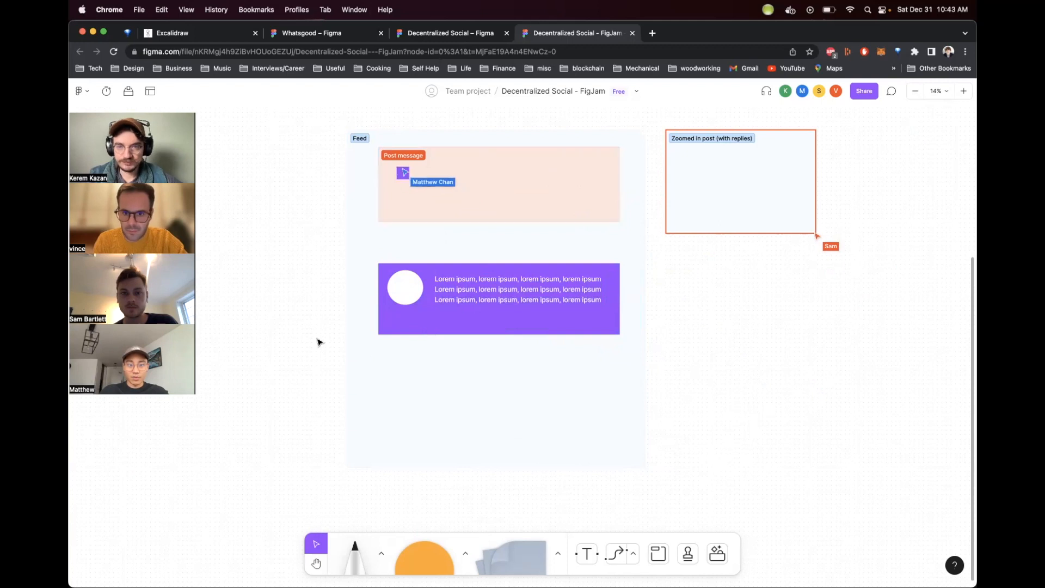
Step: Draw a small white rounded-rectangle button labeled "reply" near the bottom of the post card
scroll(261, 373, "right", 1)
scroll(261, 373, "up", 1)
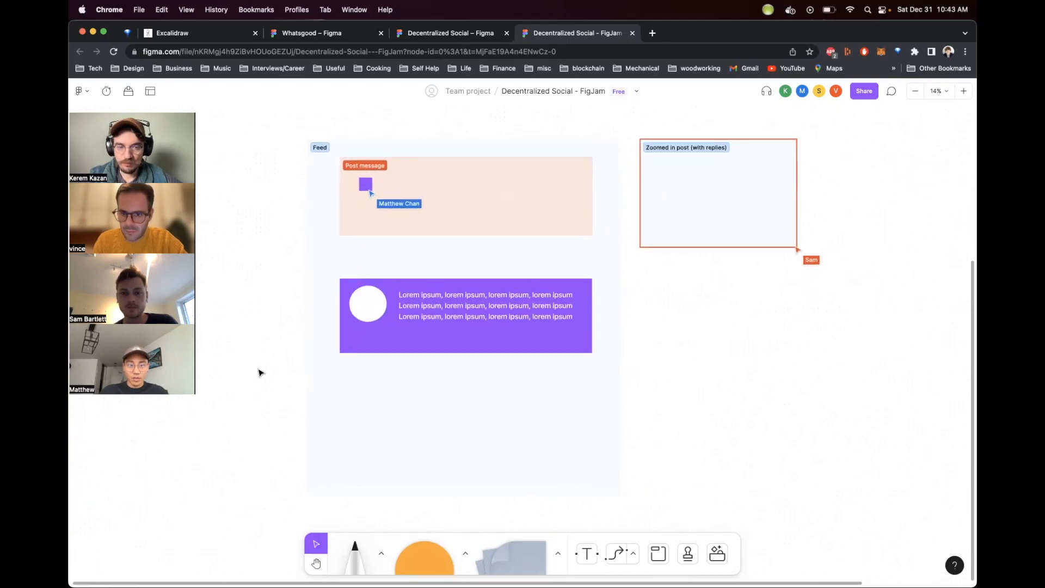
scroll(261, 373, "up", 5)
scroll(261, 373, "down", 4)
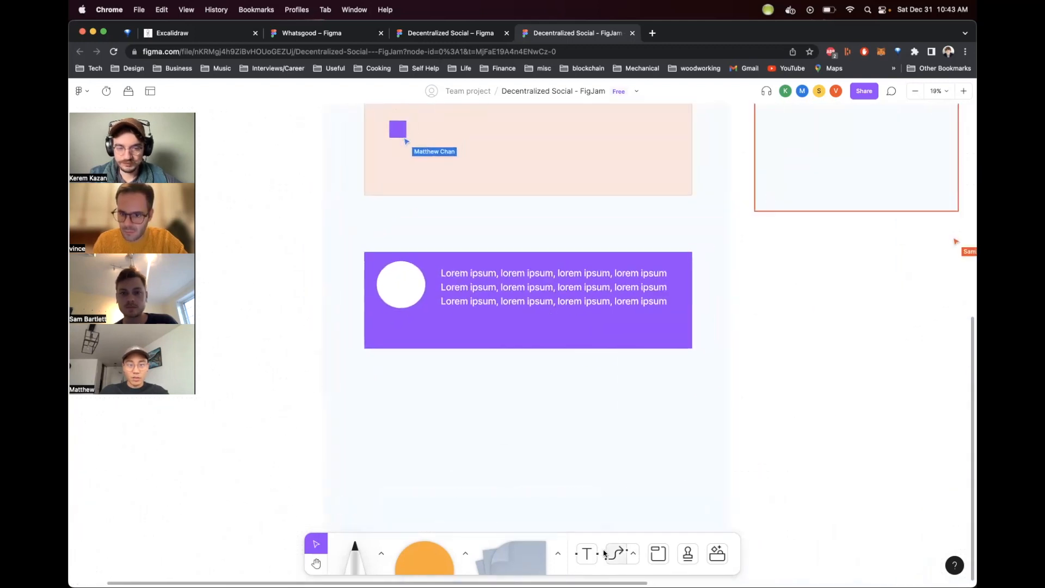
left_click(410, 559)
left_click(418, 555)
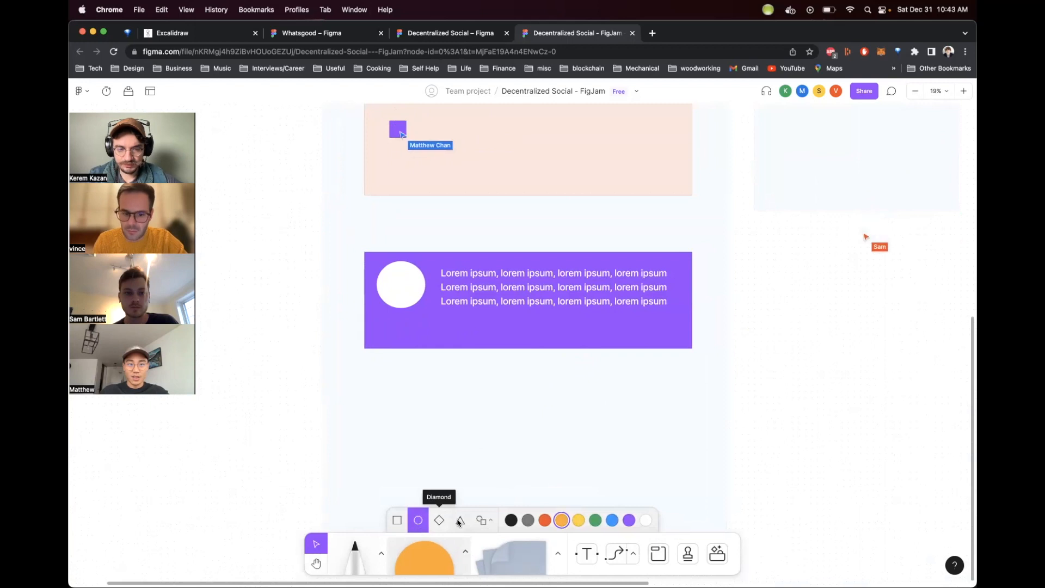
left_click(398, 522)
left_click(483, 520)
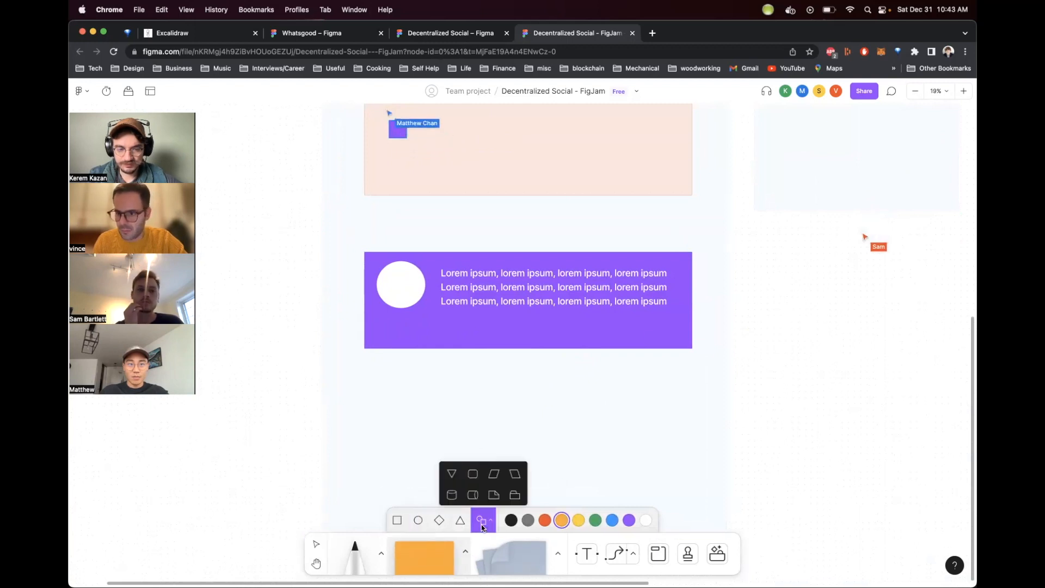
left_click(472, 478)
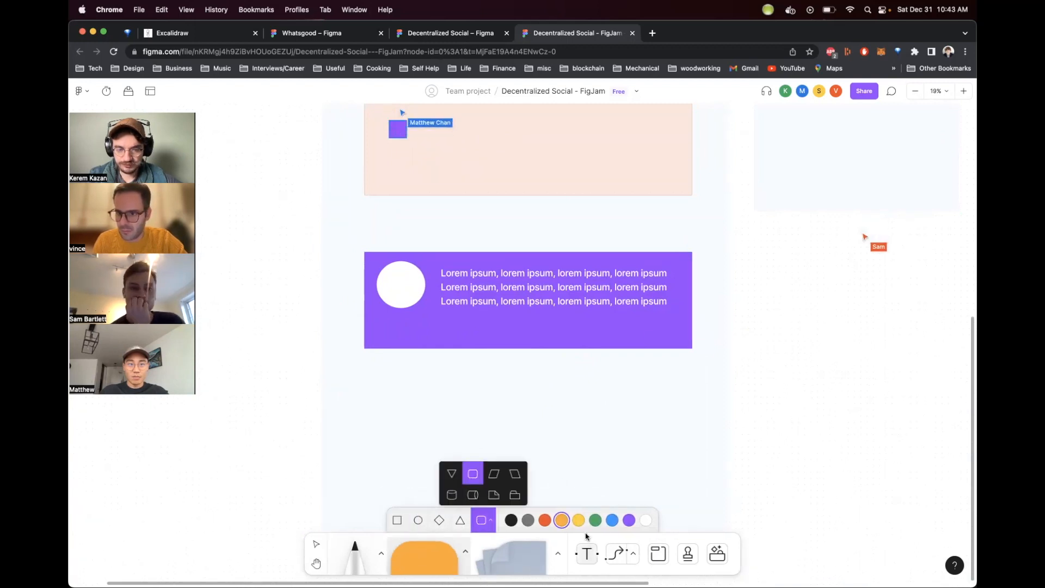
left_click(647, 520)
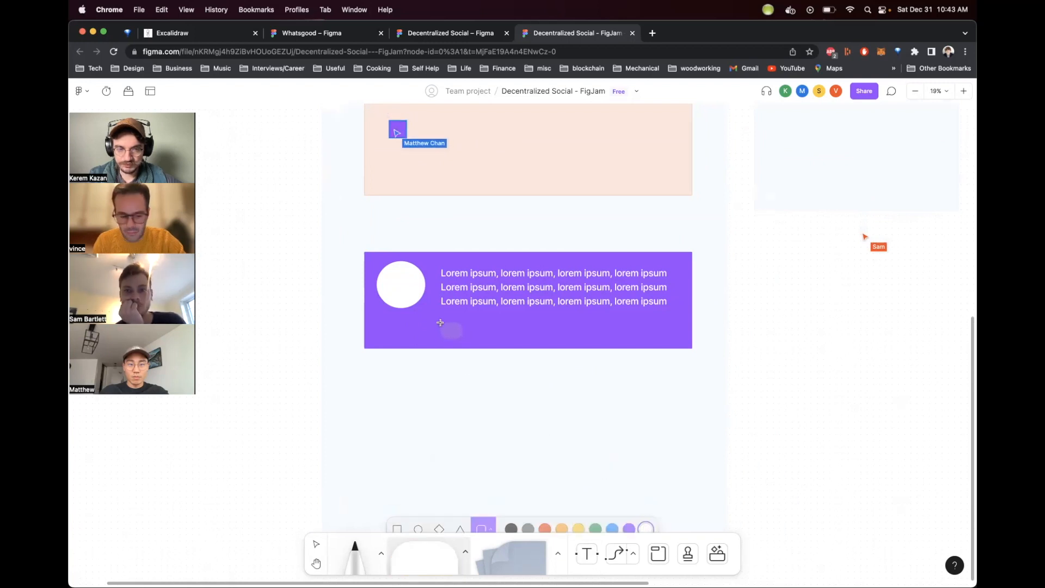
left_click_drag(441, 322, 476, 341)
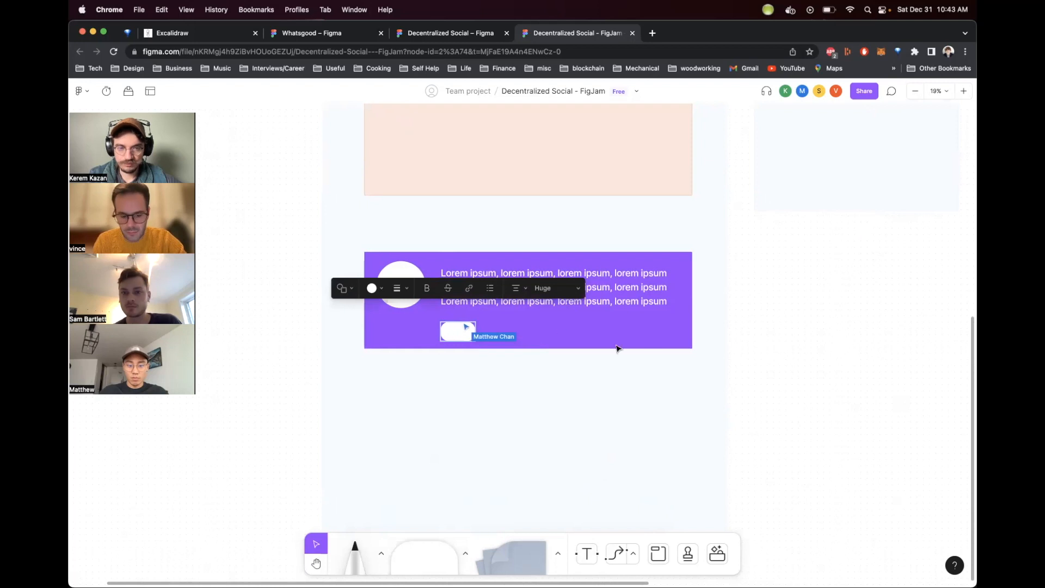
type("reply")
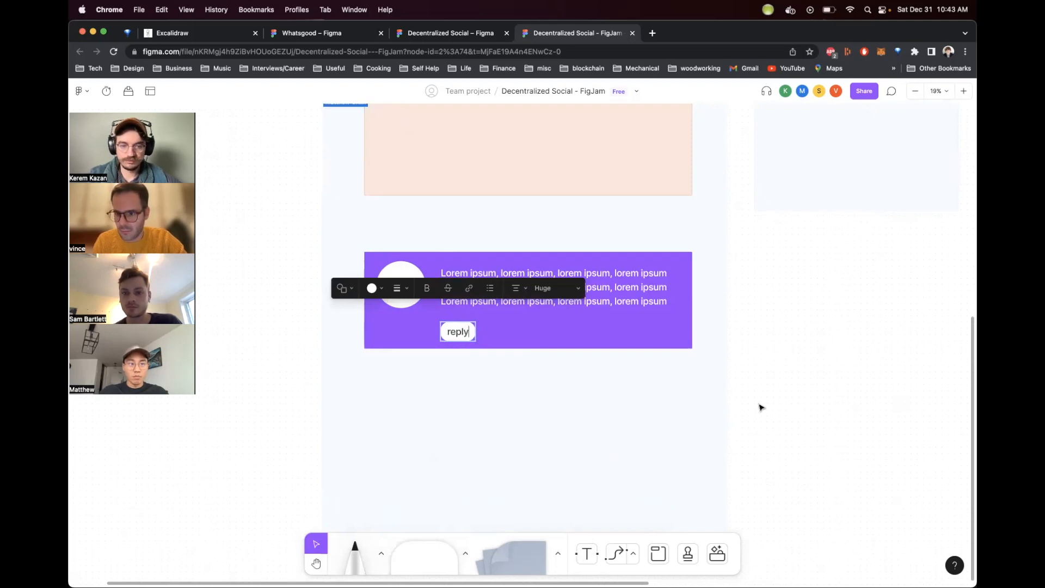
left_click(806, 377)
Step: Duplicate the reply button beside it and relabel the copy "like / unlike"
left_click(450, 326)
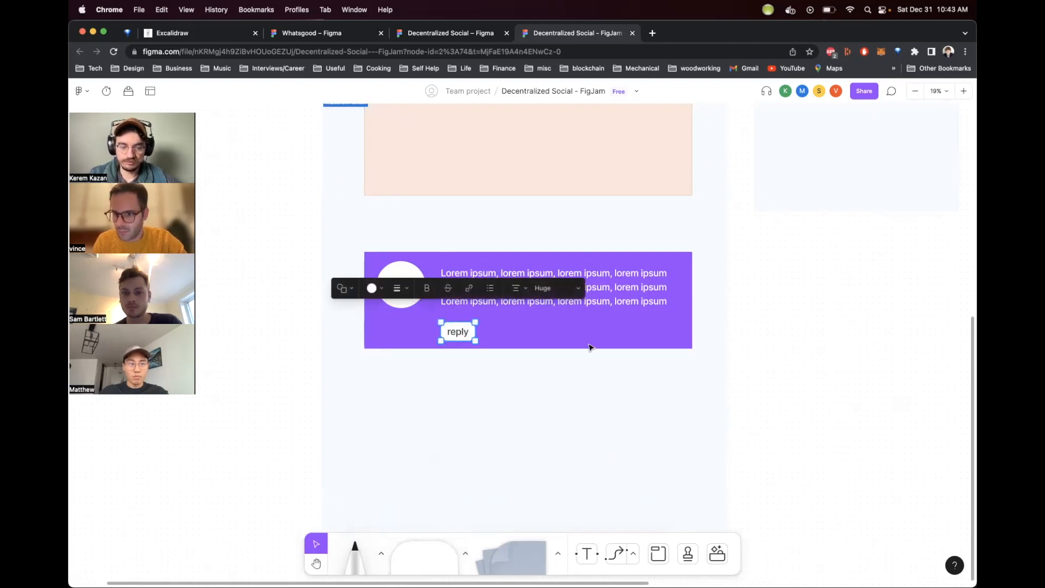
left_click_drag(460, 331, 514, 333)
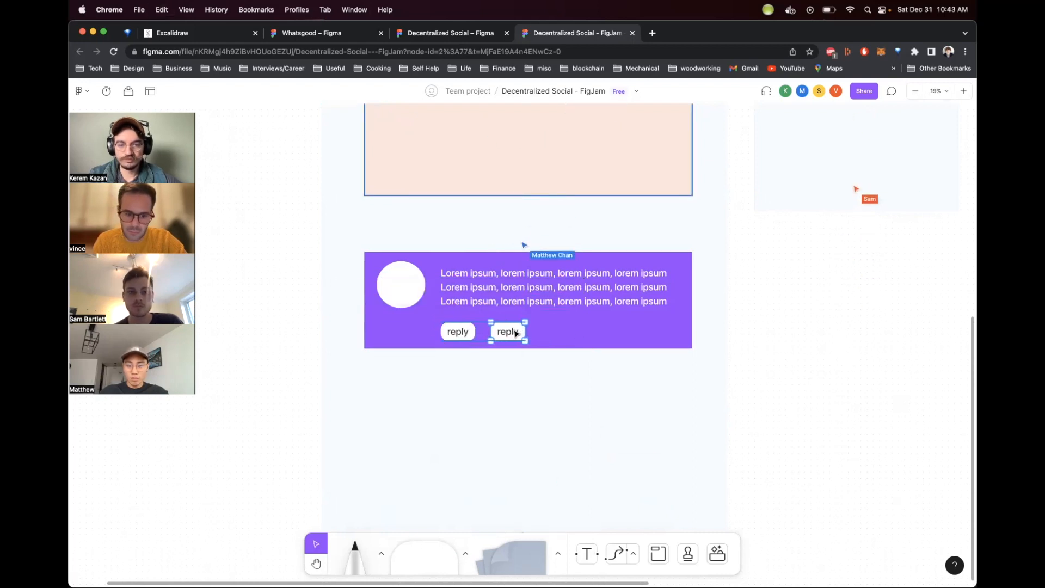
double_click(500, 331)
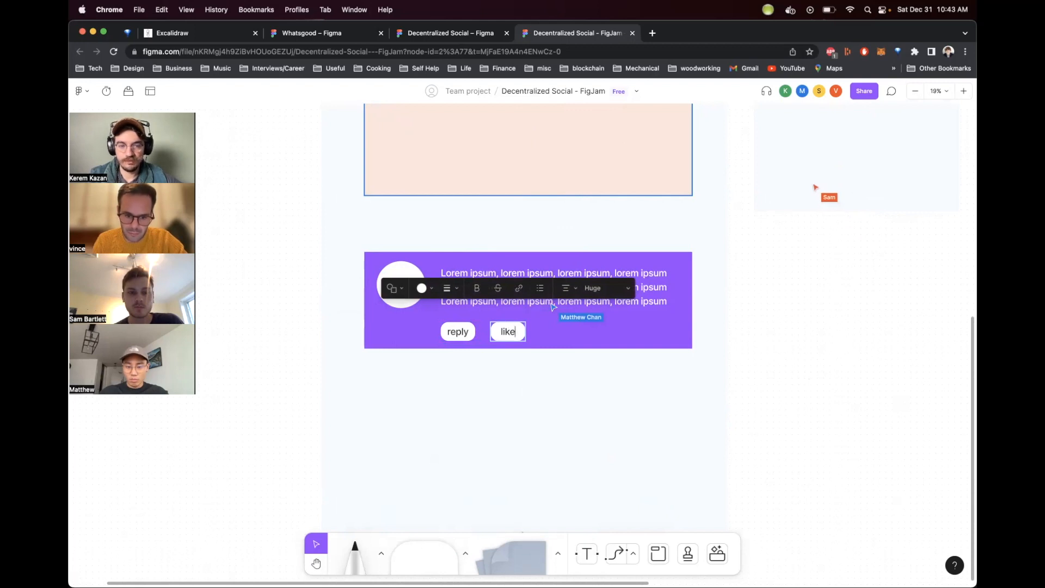
type("like / unlike")
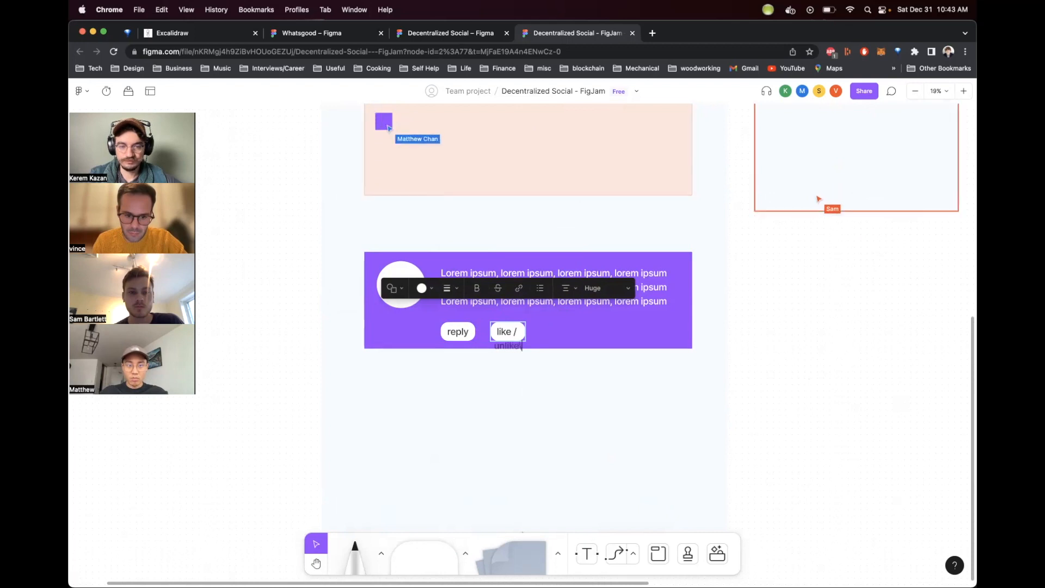
left_click(668, 448)
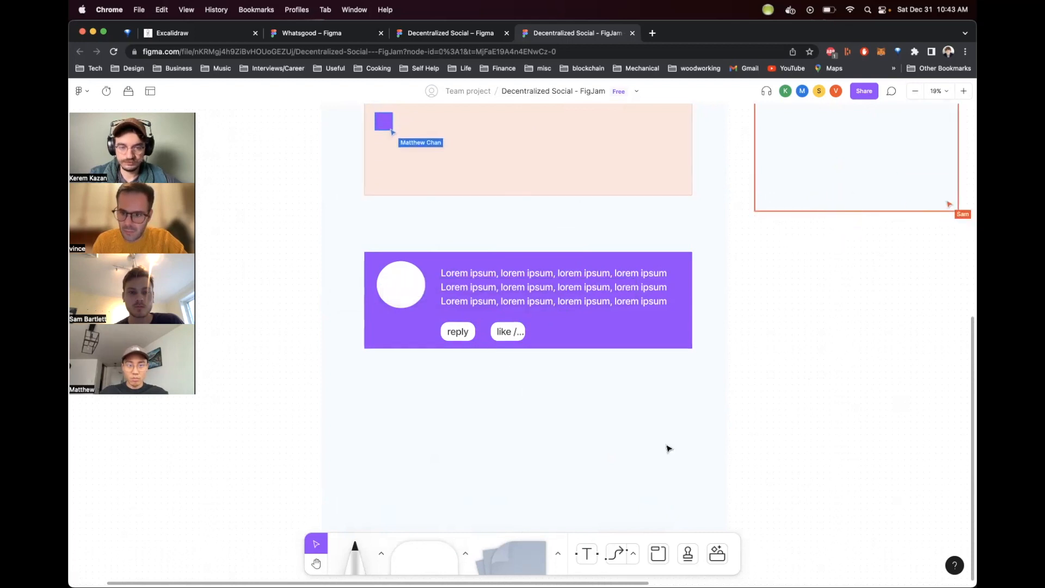
Step: Resize the like / unlike button so its width fits the label
left_click(514, 322)
left_click_drag(526, 341, 577, 341)
double_click(562, 335)
left_click(563, 332)
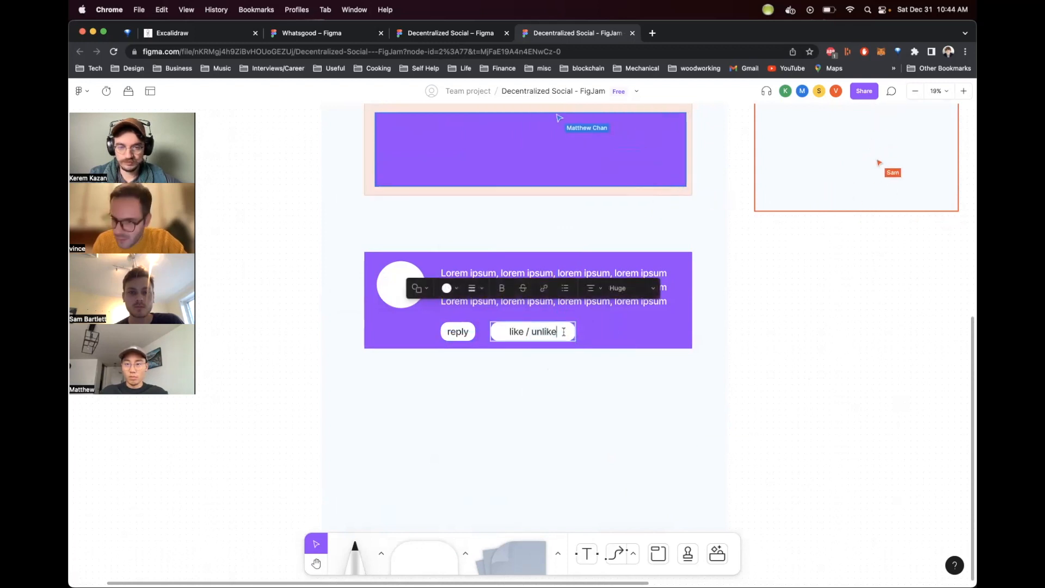
left_click(788, 376)
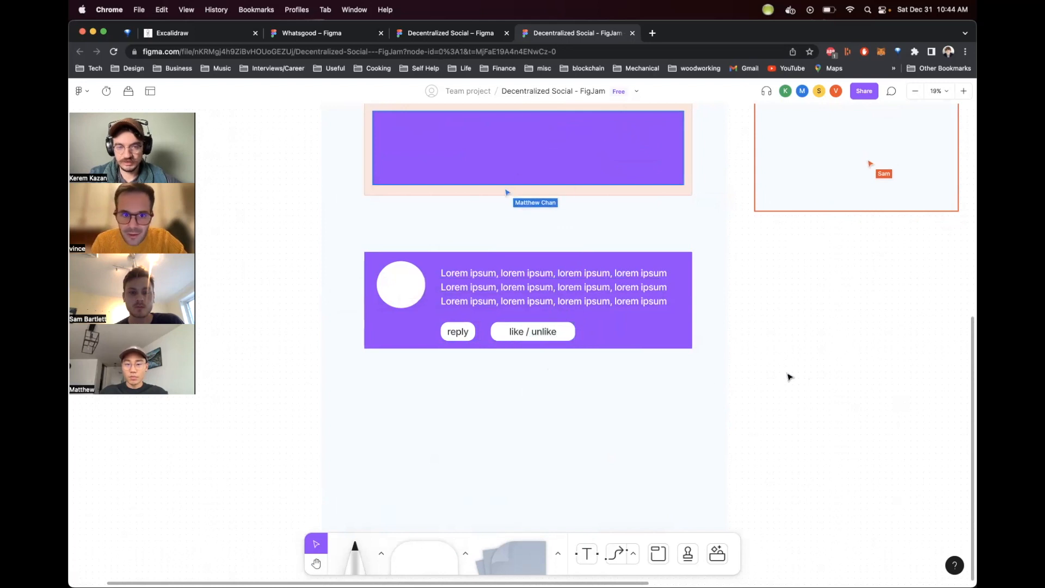
left_click(563, 332)
left_click_drag(579, 340, 556, 340)
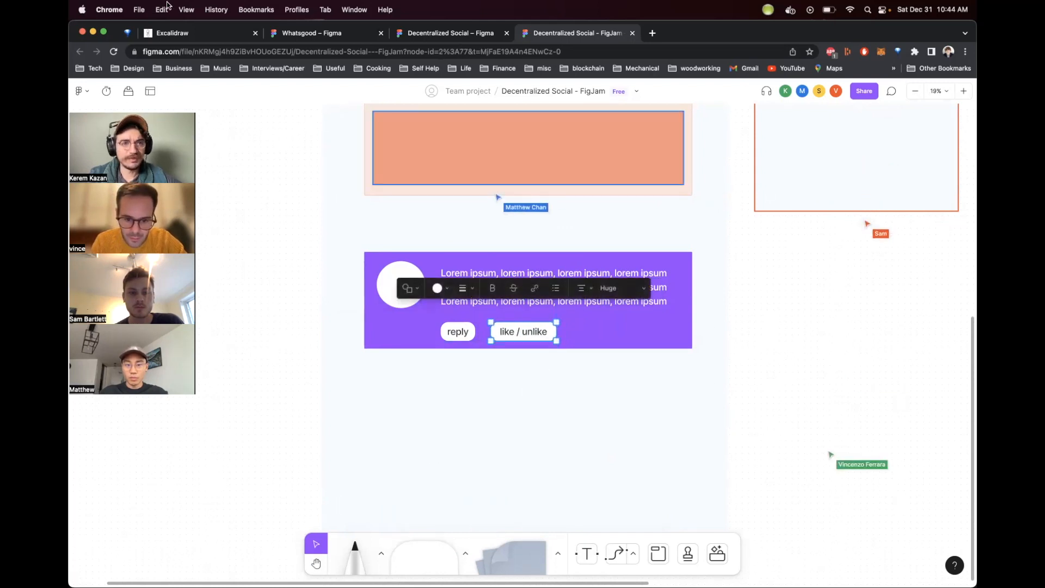
Step: Switch to VS Code and highlight the commented-out ProfilePic struct in SocialMedia.sol
mouse_move(299, 561)
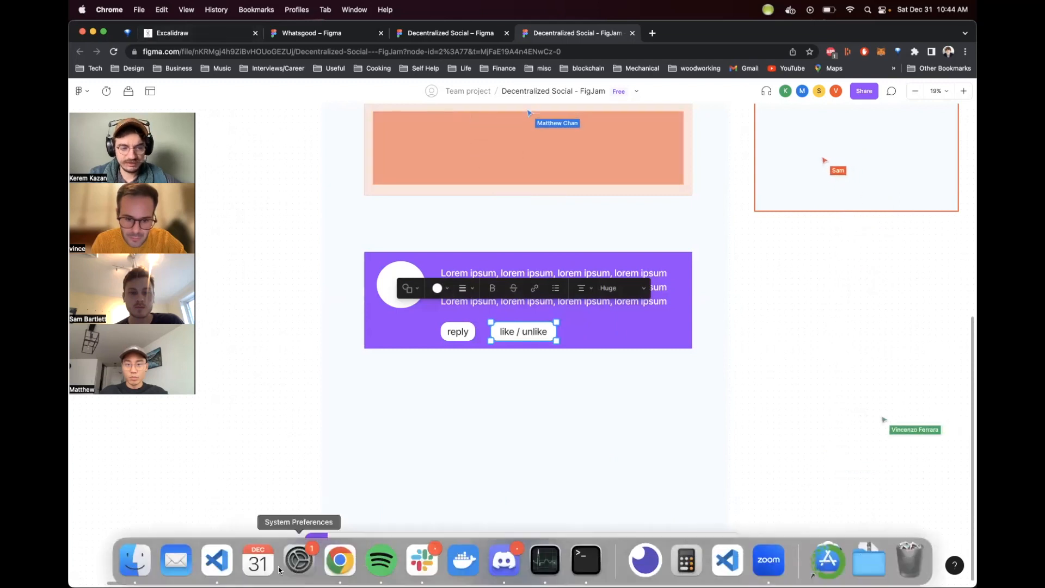
left_click(217, 561)
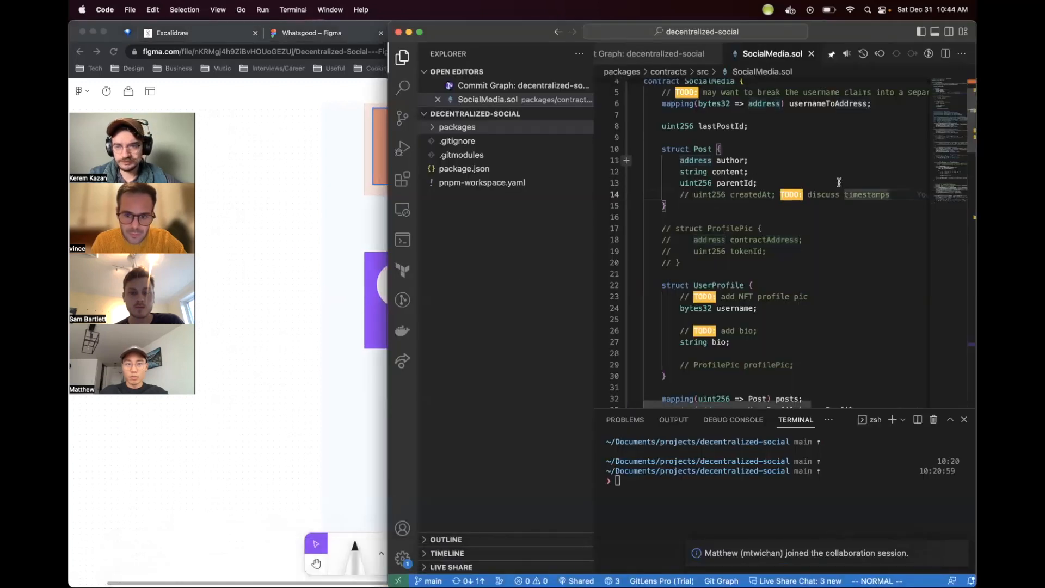
scroll(839, 182, "down", 1)
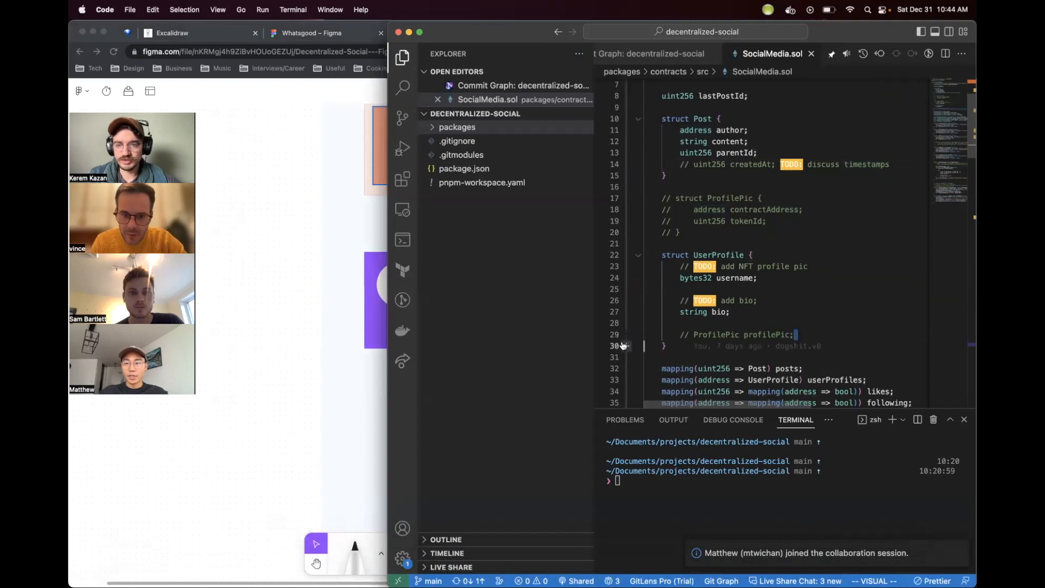
left_click_drag(681, 232, 605, 191)
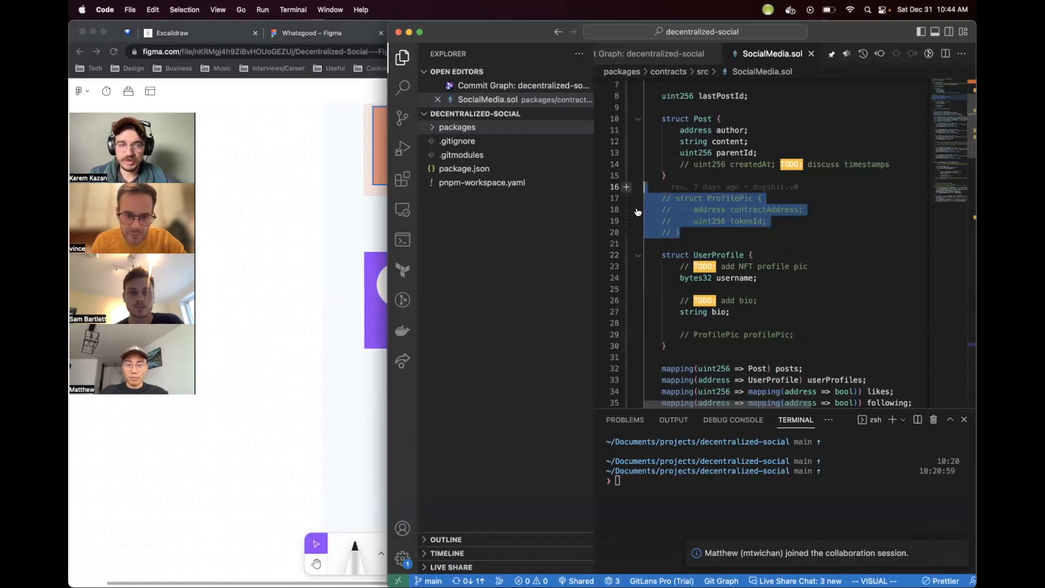
left_click_drag(807, 333, 637, 313)
left_click(687, 211)
left_click_drag(684, 235, 611, 190)
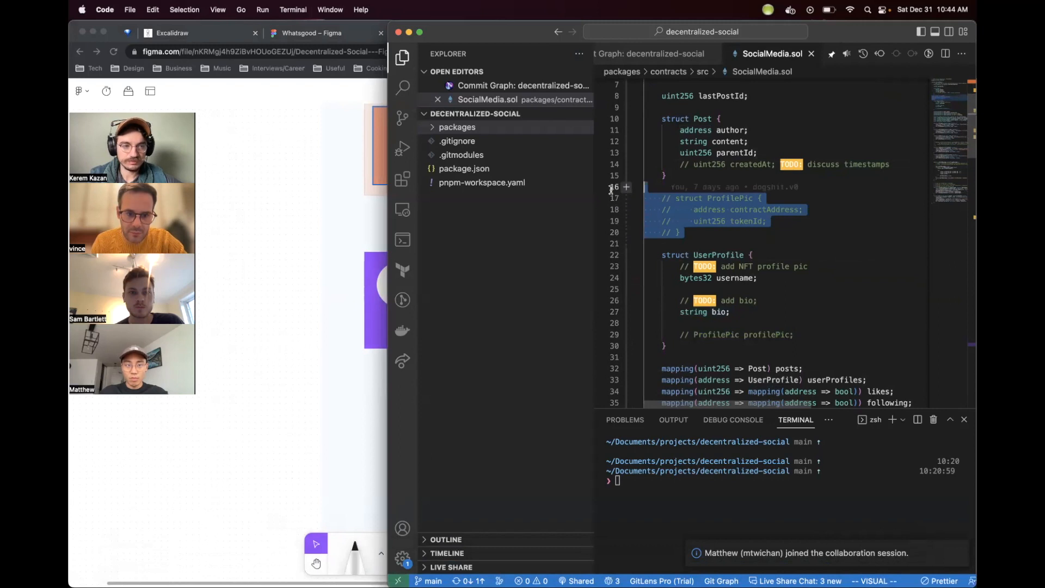
left_click(734, 237)
left_click_drag(626, 234, 632, 205)
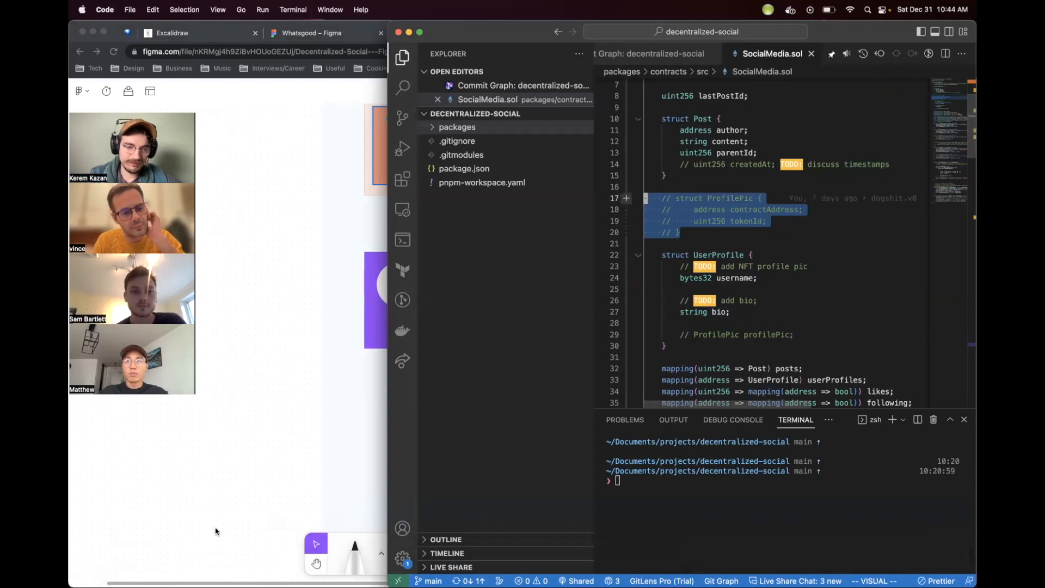
Step: Return to FigJam and nudge the post card's avatar circle slightly downward
left_click(319, 351)
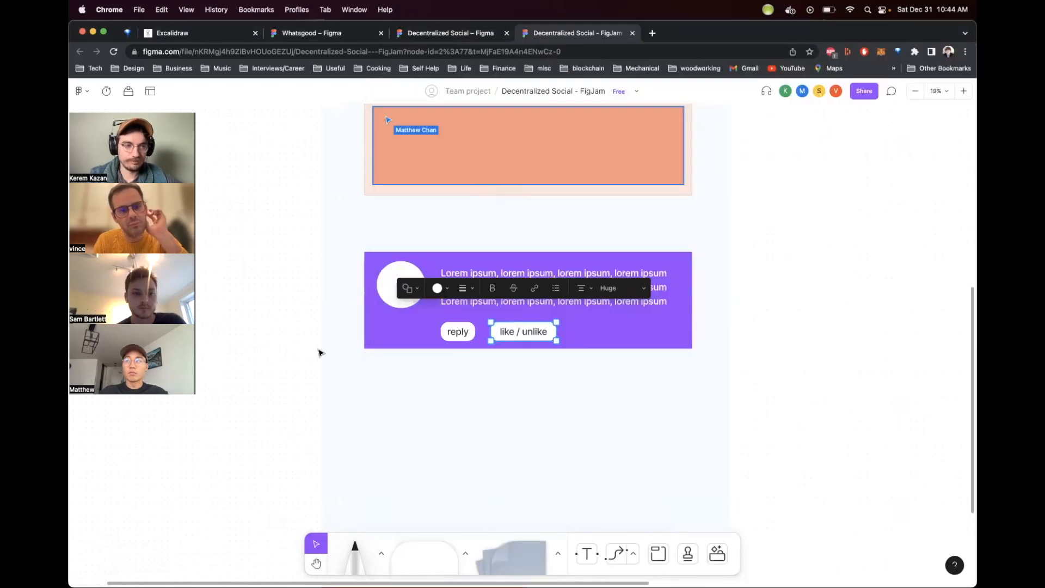
left_click(432, 464)
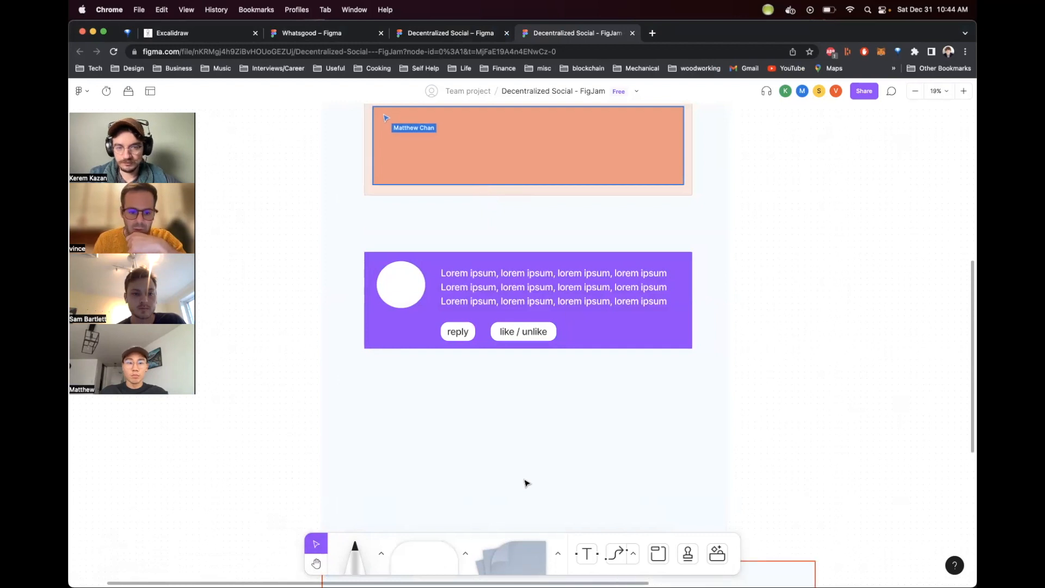
left_click(416, 286)
left_click_drag(413, 281, 411, 279)
left_click(557, 427)
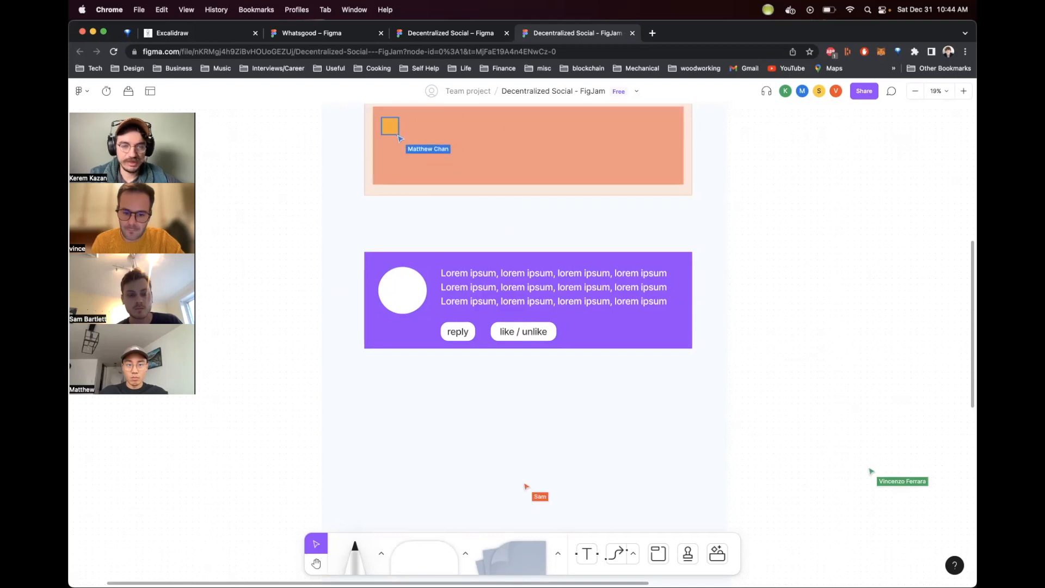
mouse_move(339, 569)
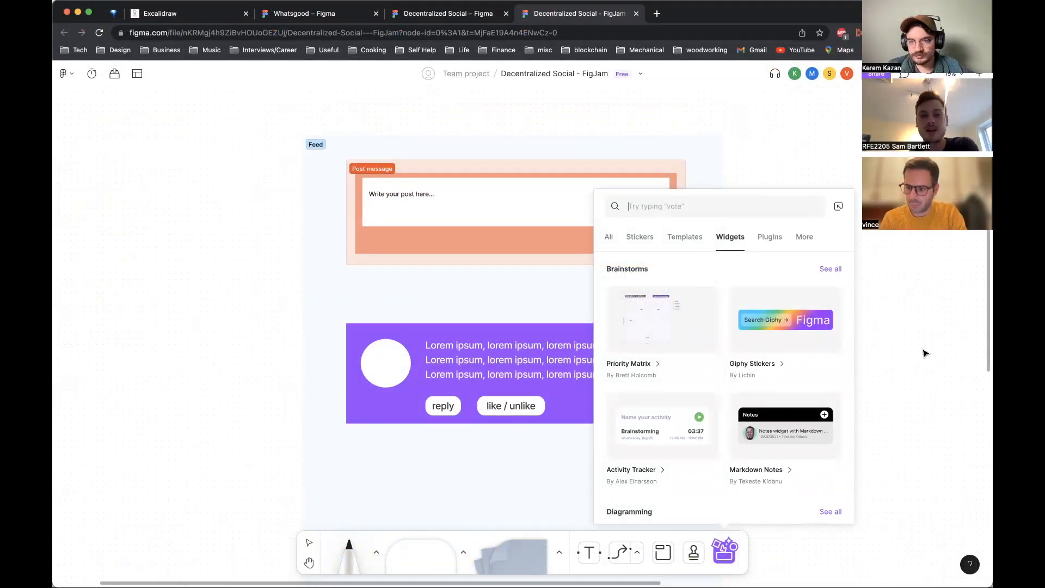
left_click(925, 352)
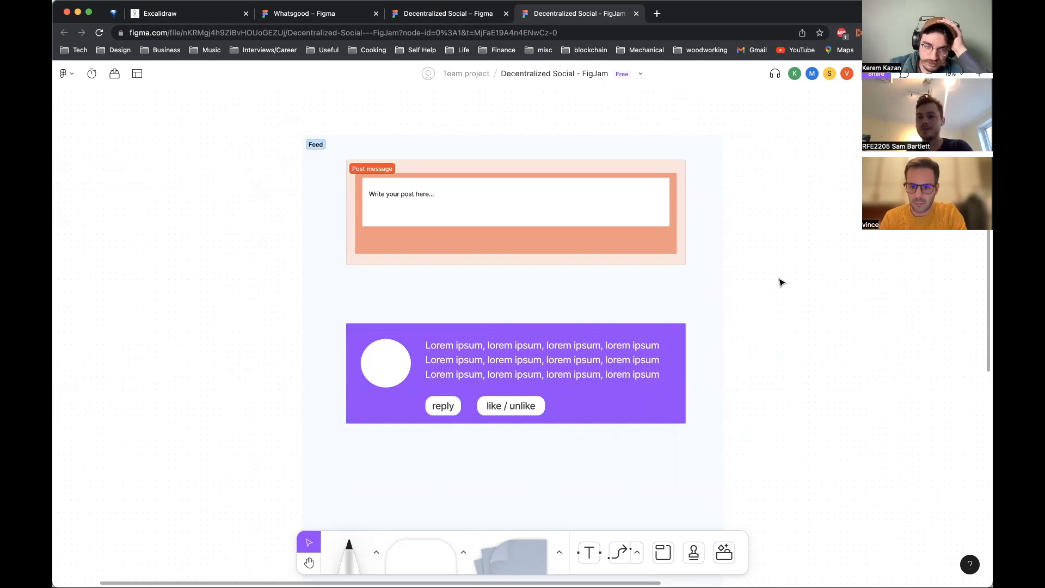
left_click(574, 242)
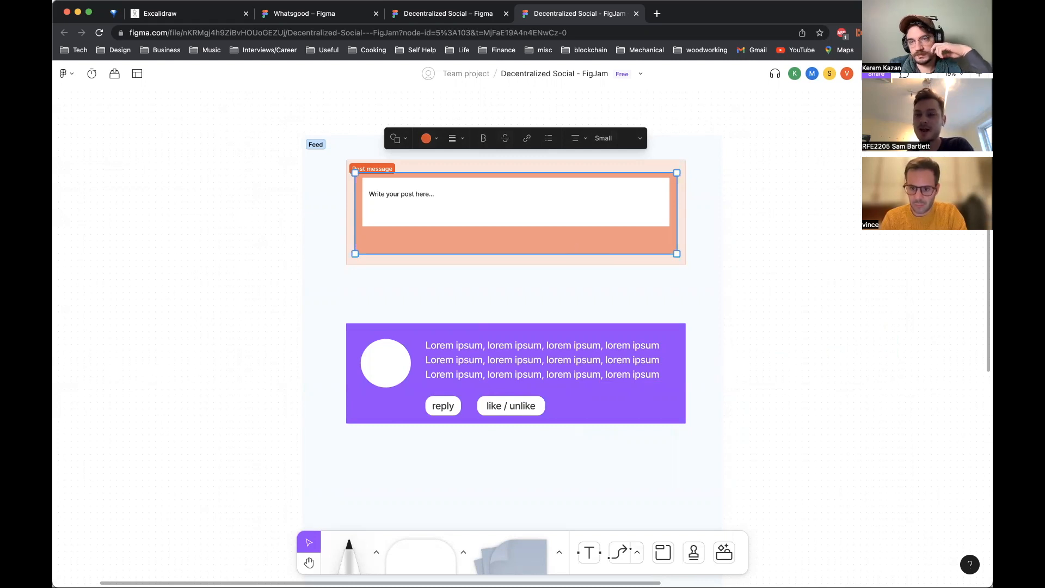
left_click(213, 556)
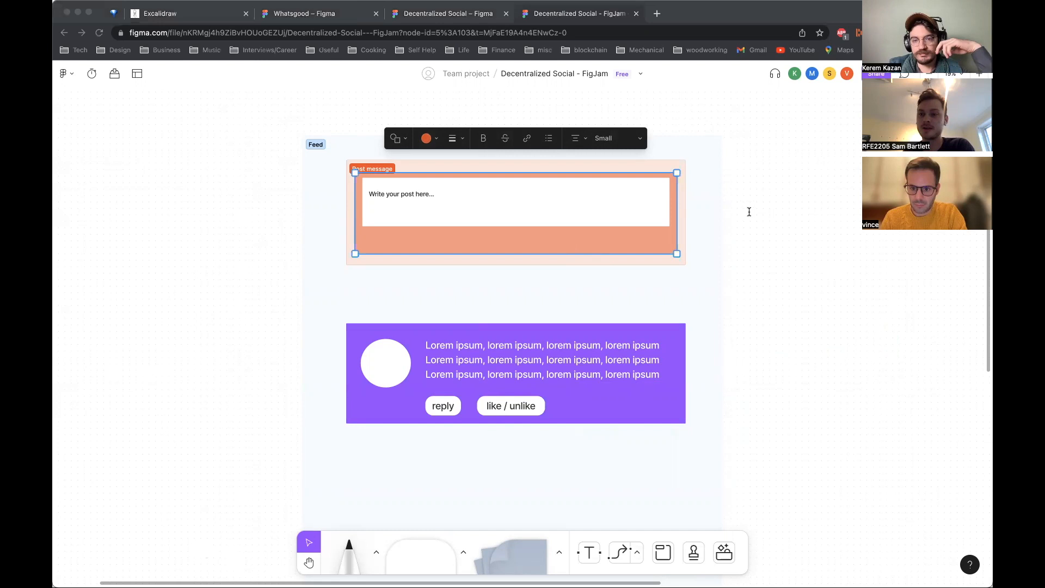
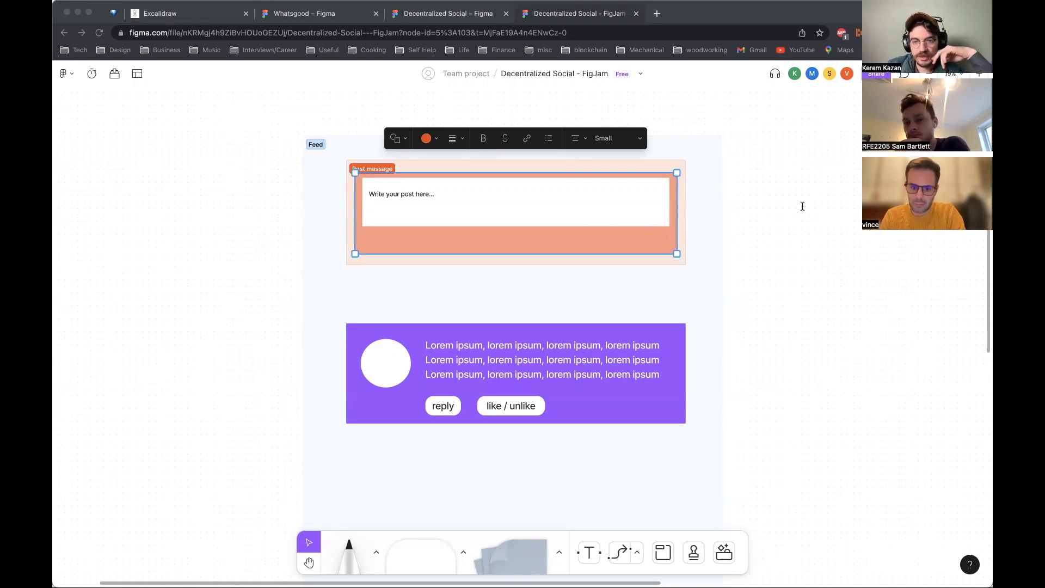
left_click(206, 444)
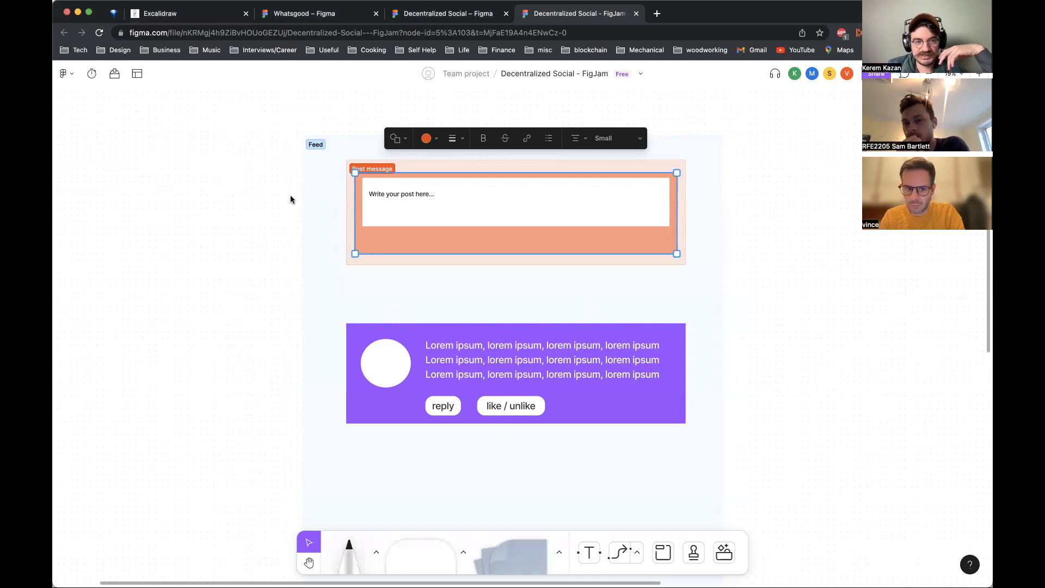
left_click(715, 279)
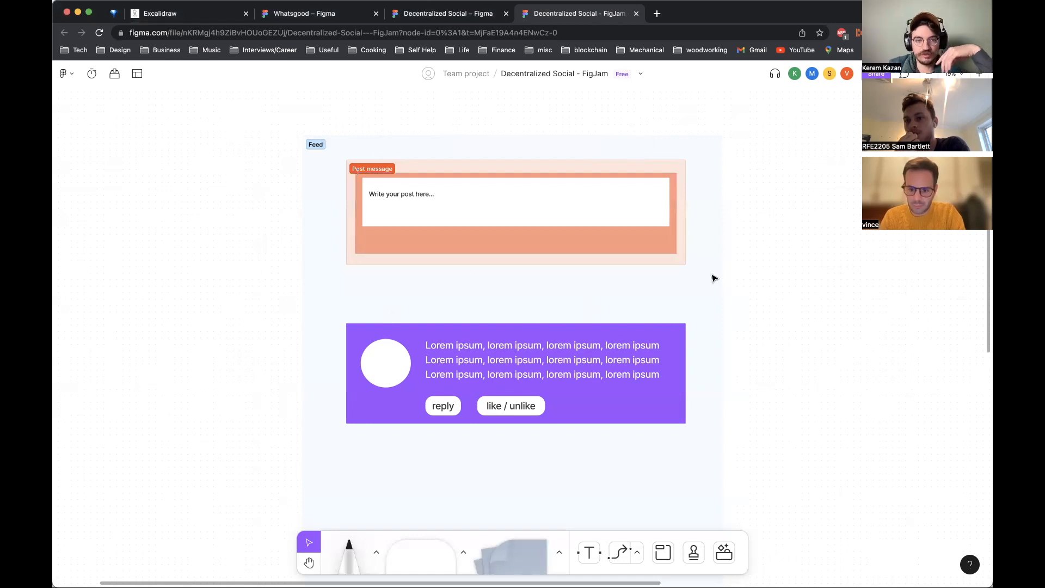
scroll(714, 278, "down", 2)
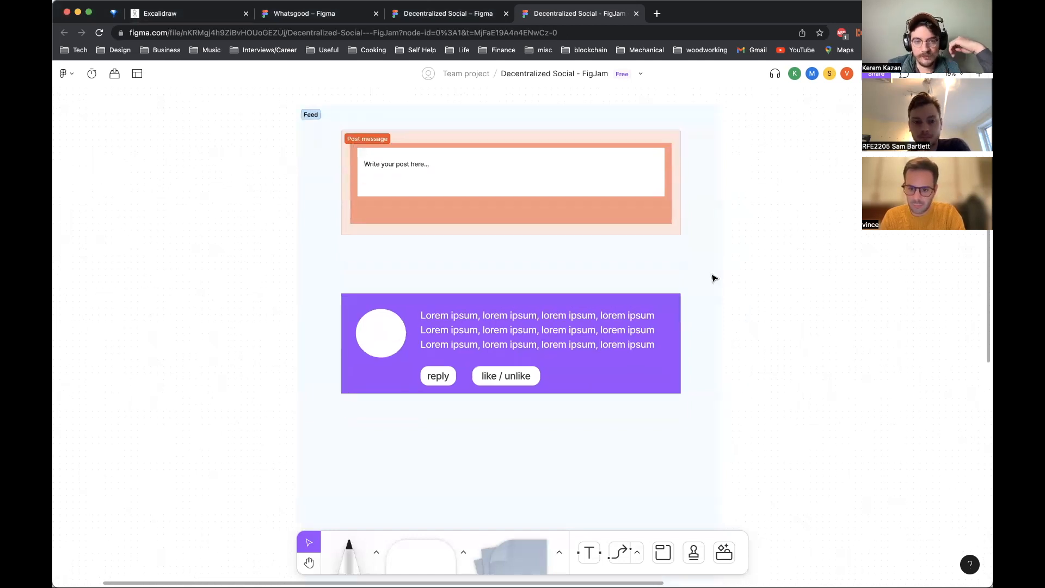
scroll(714, 279, "down", 5)
left_click(438, 270)
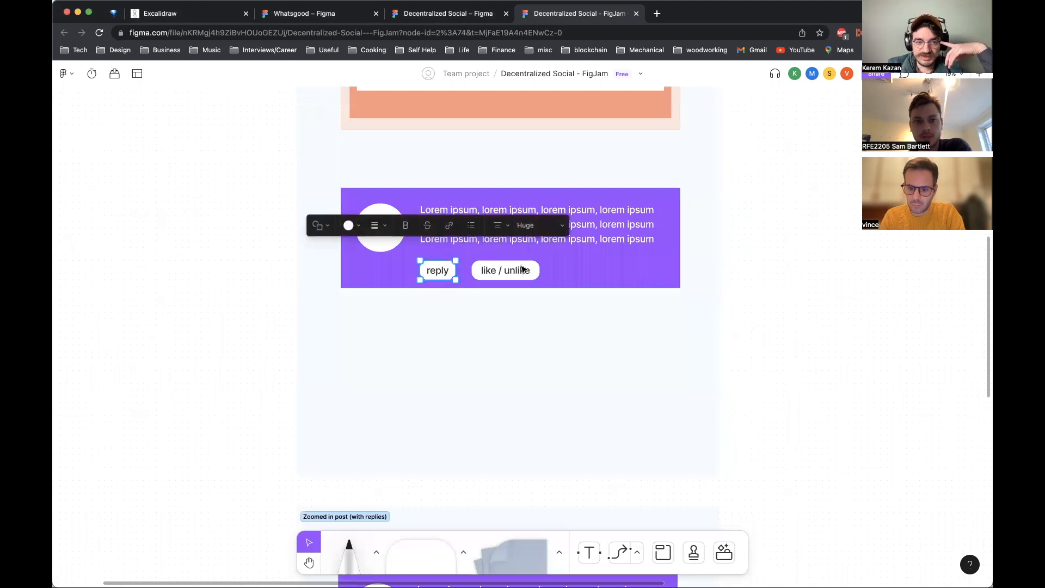
left_click(778, 336)
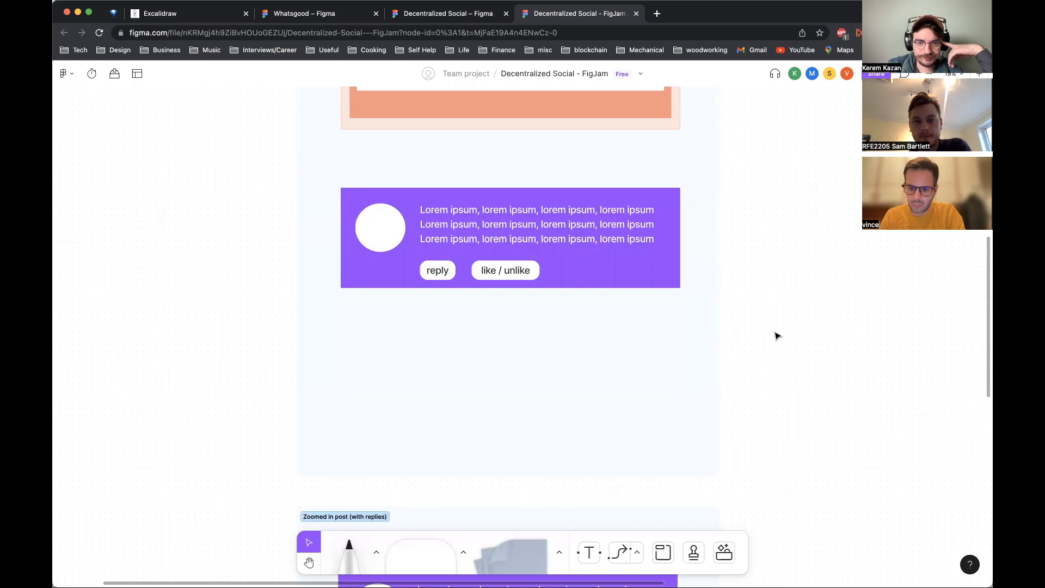
left_click(518, 271)
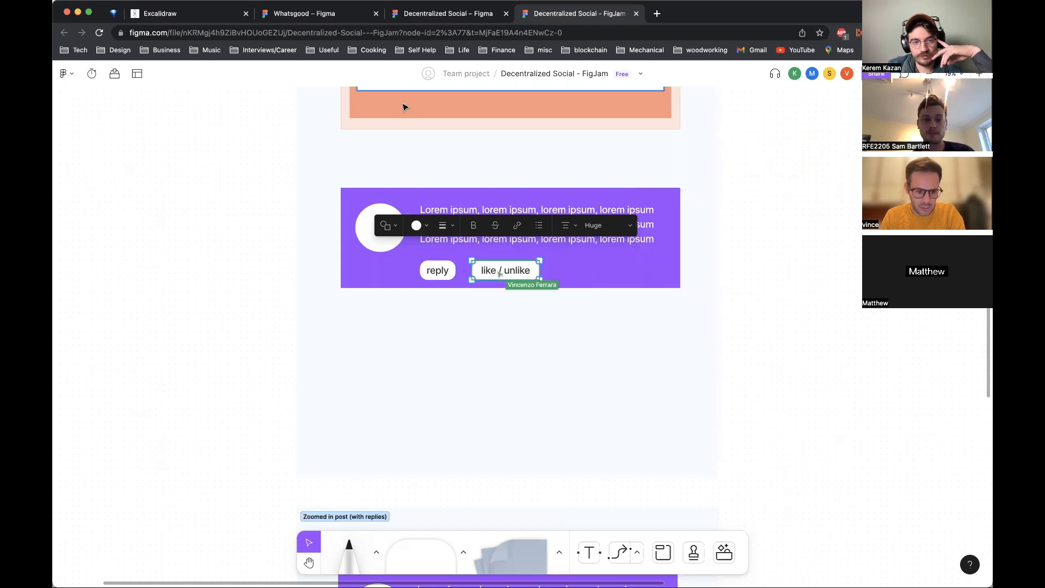
left_click(579, 166)
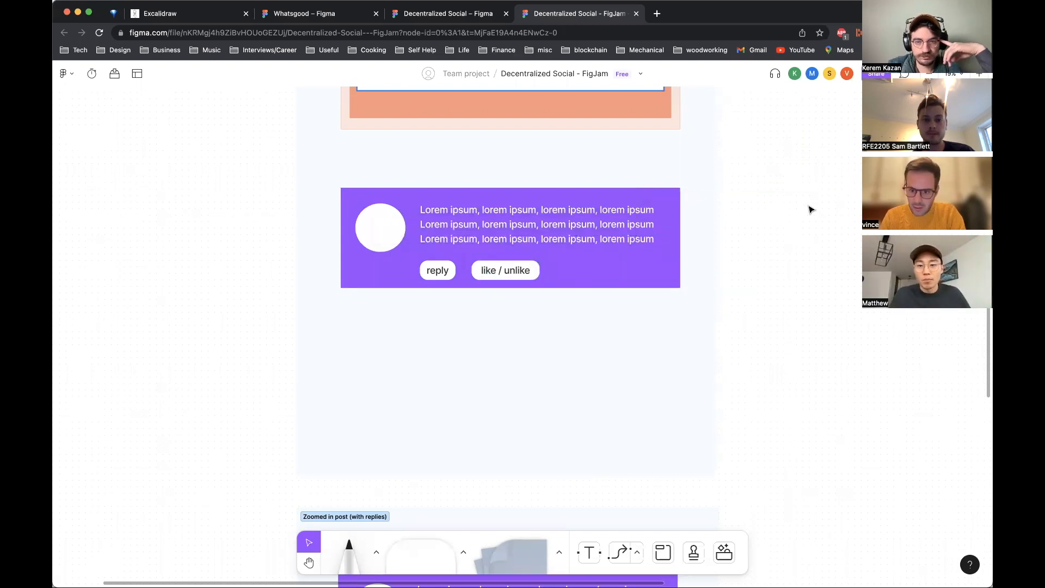
Step: Survey the whole board to review the Signin, Claim Username, Feed, Profile and Zoomed in post sections
scroll(811, 209, "down", 5)
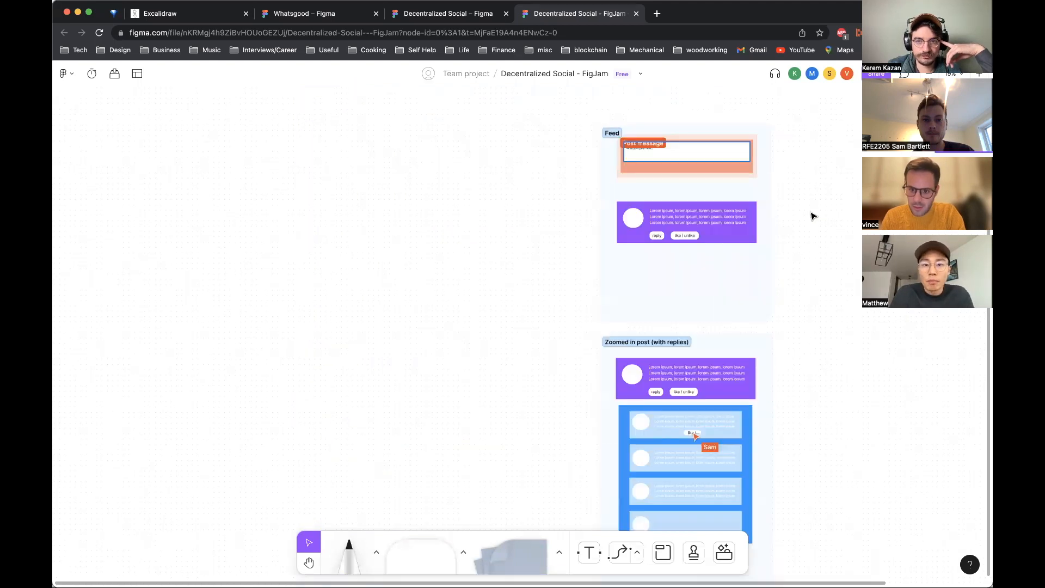
scroll(761, 219, "right", 3)
scroll(734, 227, "up", 3)
scroll(734, 227, "right", 3)
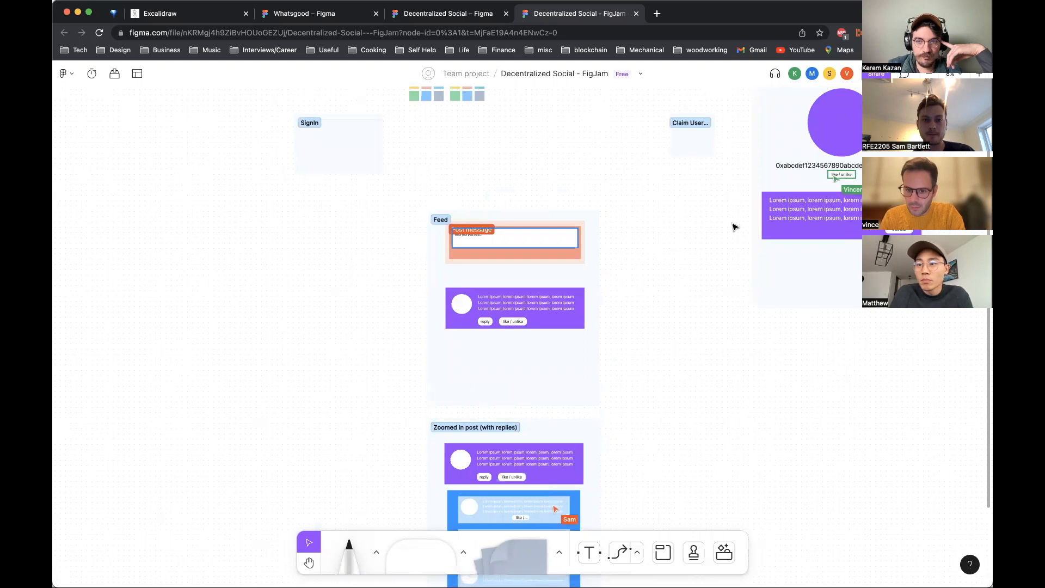
scroll(734, 227, "right", 5)
scroll(734, 227, "up", 3)
scroll(734, 227, "right", 3)
scroll(734, 227, "up", 5)
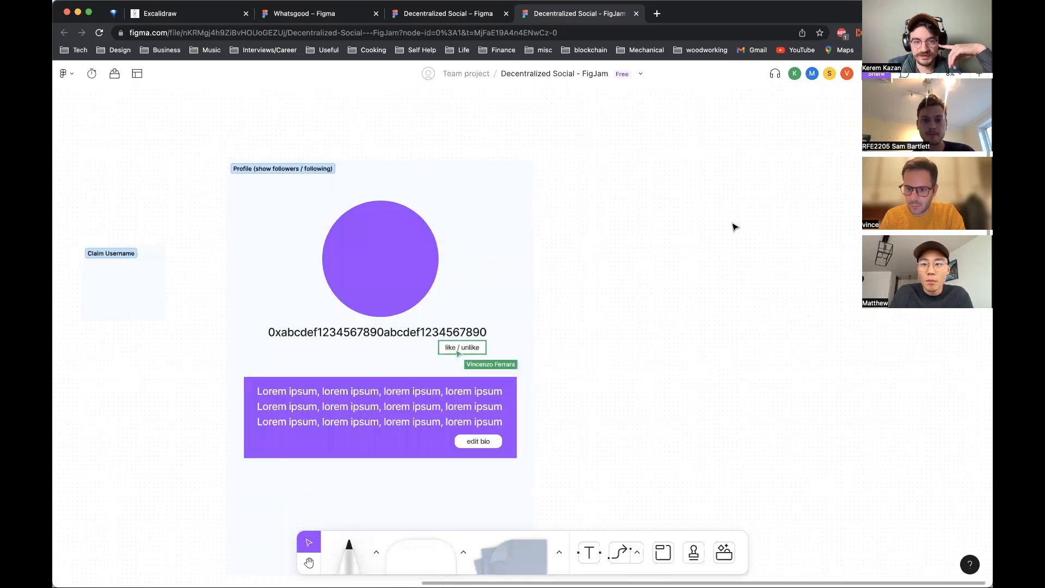
scroll(734, 227, "down", 3)
scroll(734, 227, "down", 5)
scroll(734, 227, "left", 5)
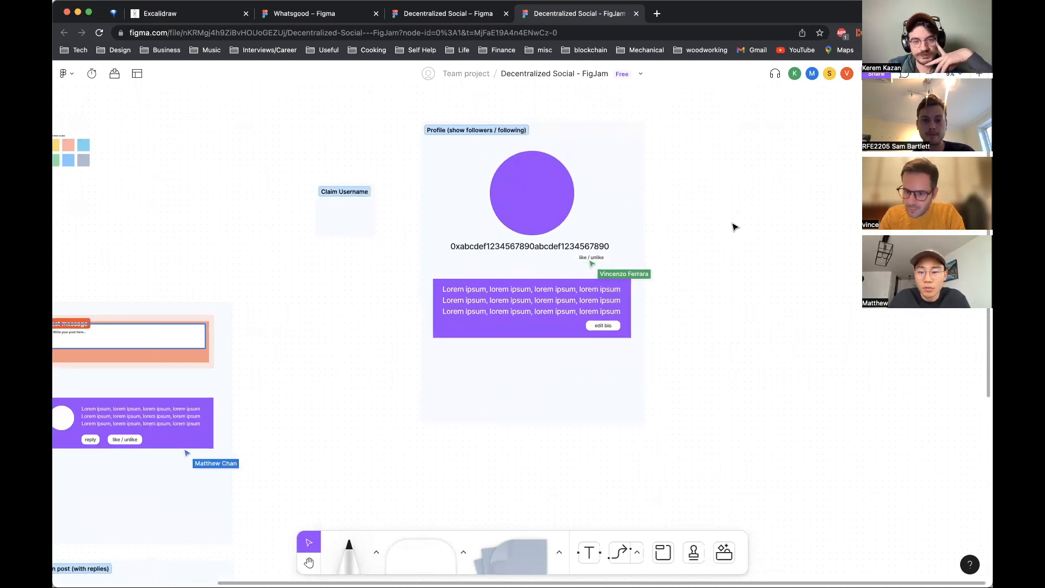
scroll(735, 227, "down", 1)
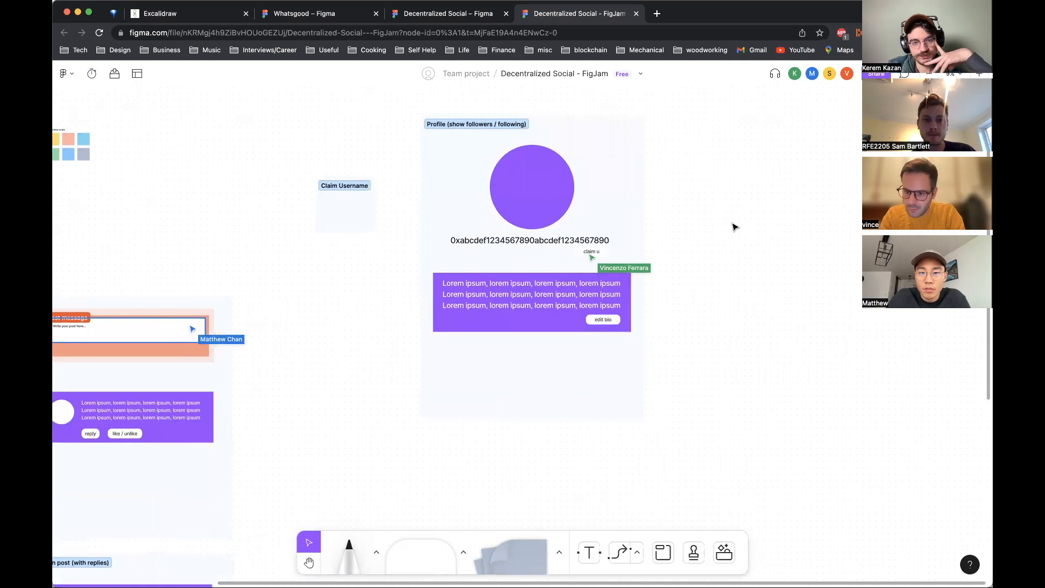
scroll(735, 227, "left", 2)
scroll(735, 228, "down", 1)
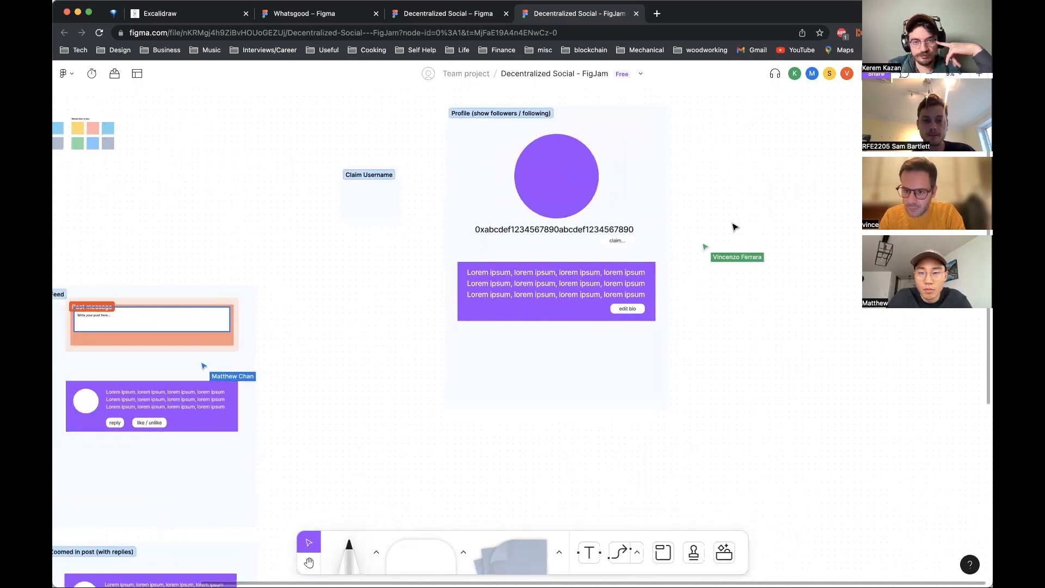
scroll(735, 227, "up", 1)
scroll(735, 228, "down", 5)
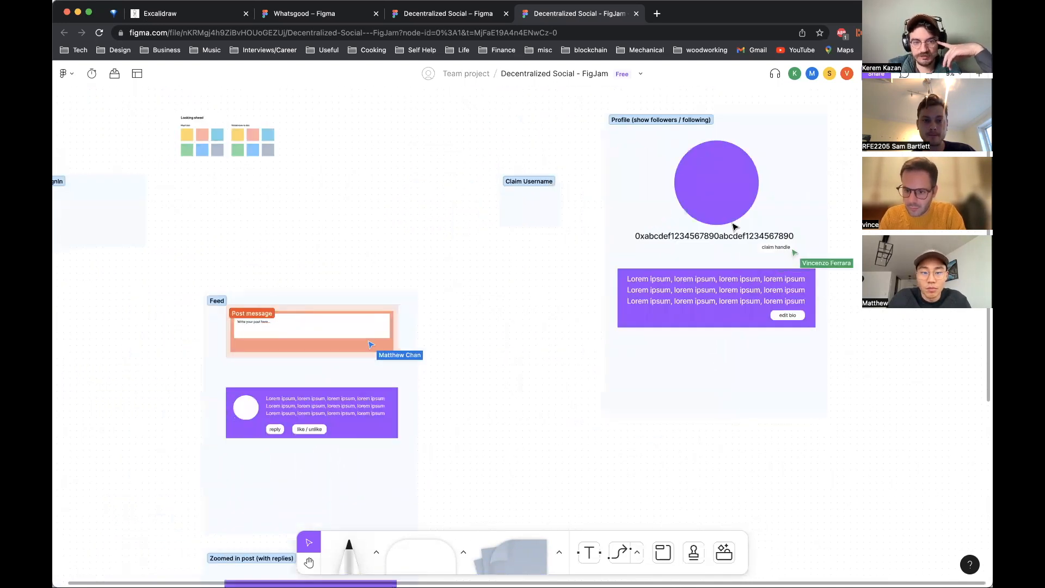
scroll(732, 238, "down", 1)
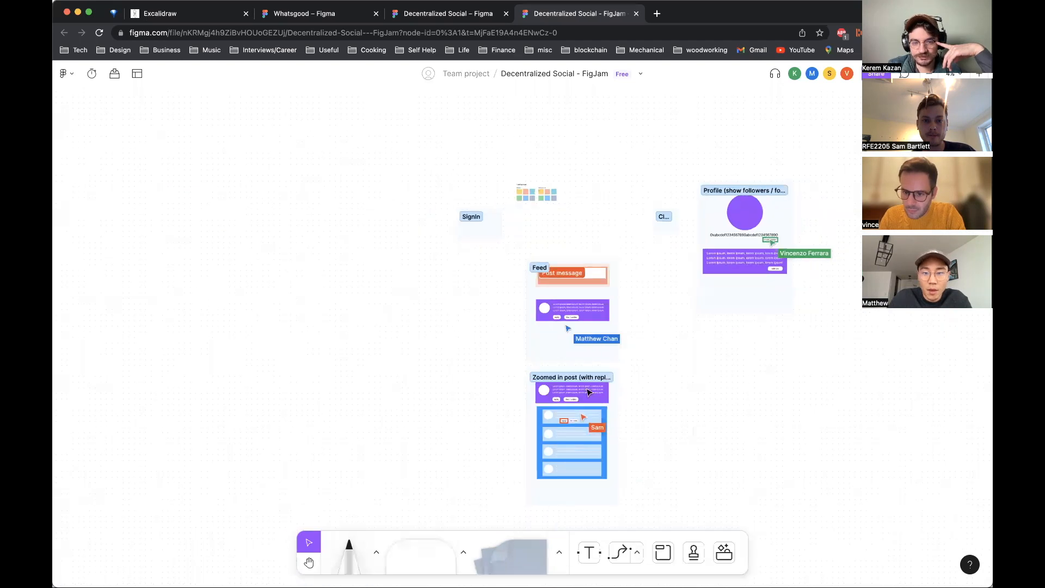
scroll(566, 405, "down", 2)
scroll(562, 406, "up", 5)
scroll(840, 223, "right", 2)
scroll(840, 222, "up", 1)
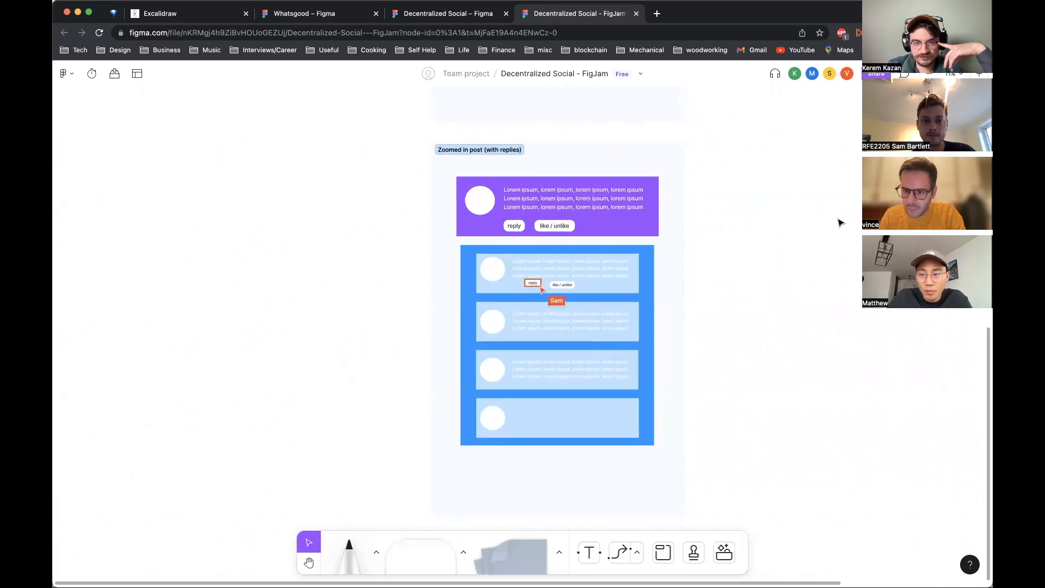
scroll(840, 223, "up", 2)
scroll(850, 213, "down", 3)
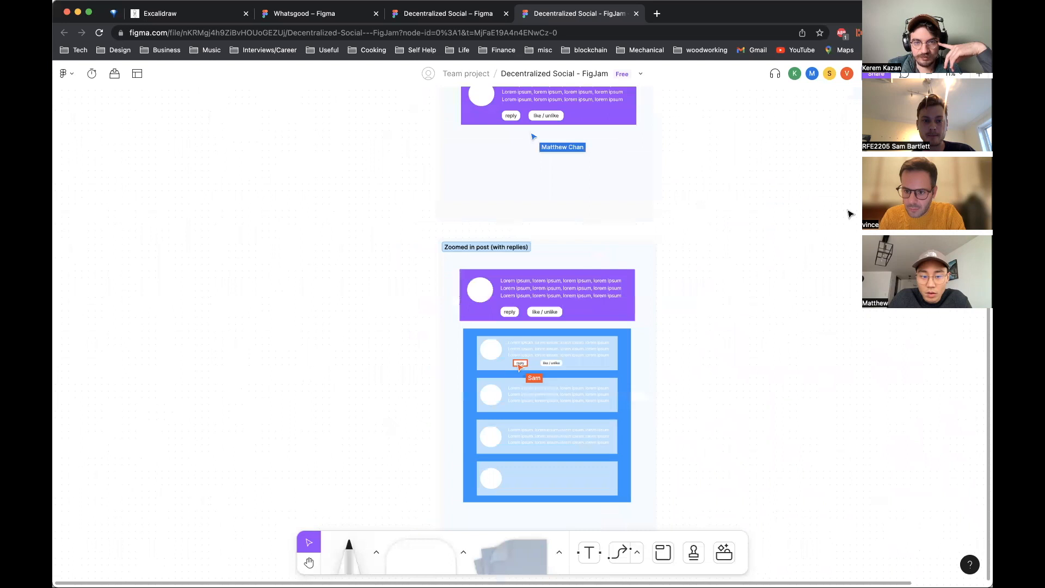
scroll(851, 214, "right", 3)
scroll(850, 214, "up", 3)
scroll(851, 214, "down", 3)
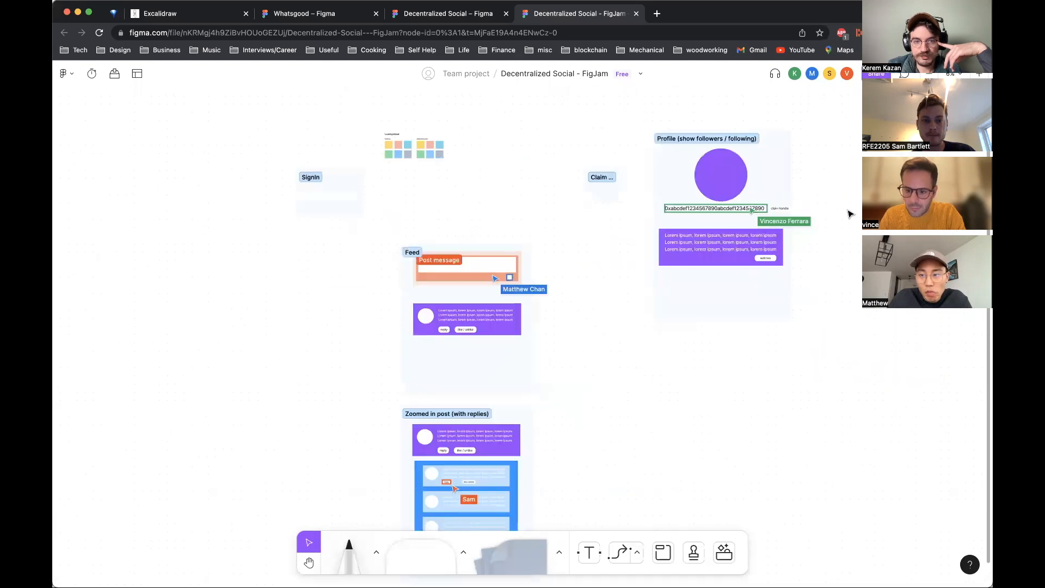
scroll(851, 214, "right", 2)
scroll(851, 214, "up", 2)
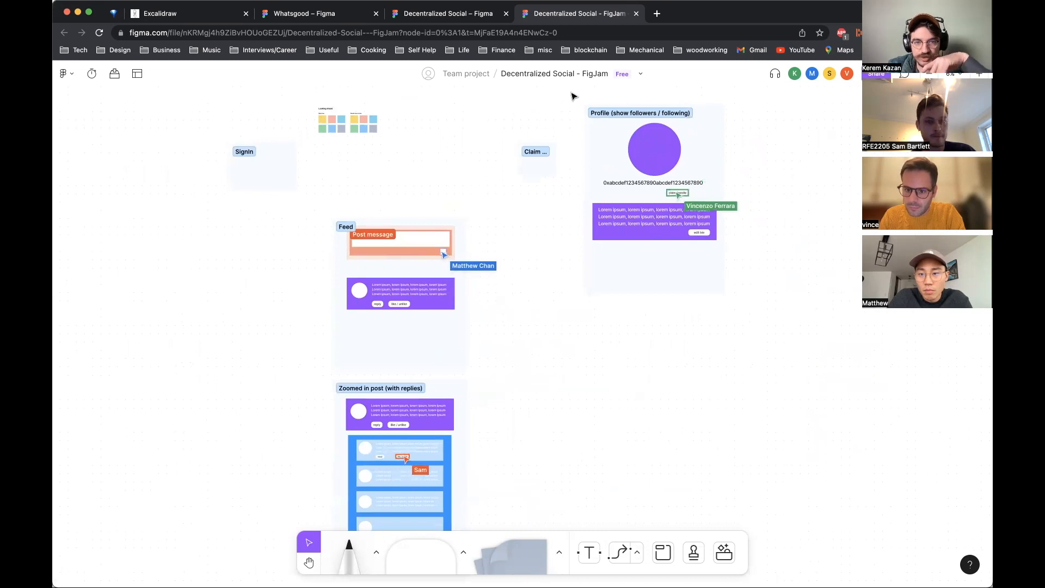
Step: Move the Claim Username section upward and place the Profile section beside the Feed section
left_click(536, 159)
left_click_drag(543, 172, 436, 122)
left_click_drag(569, 95, 877, 343)
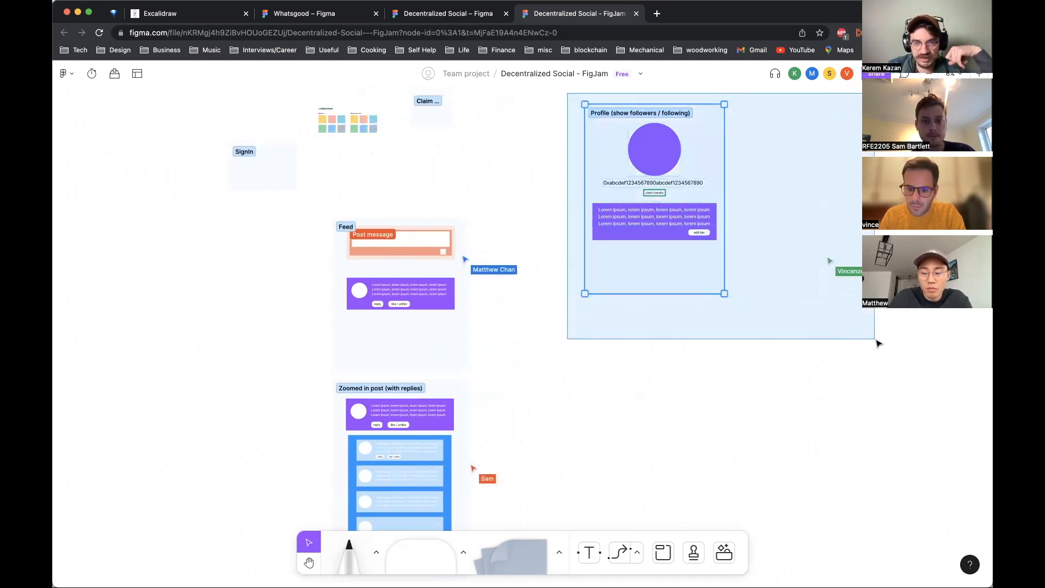
left_click_drag(663, 145, 657, 176)
key("super+z")
left_click_drag(828, 366, 571, 158)
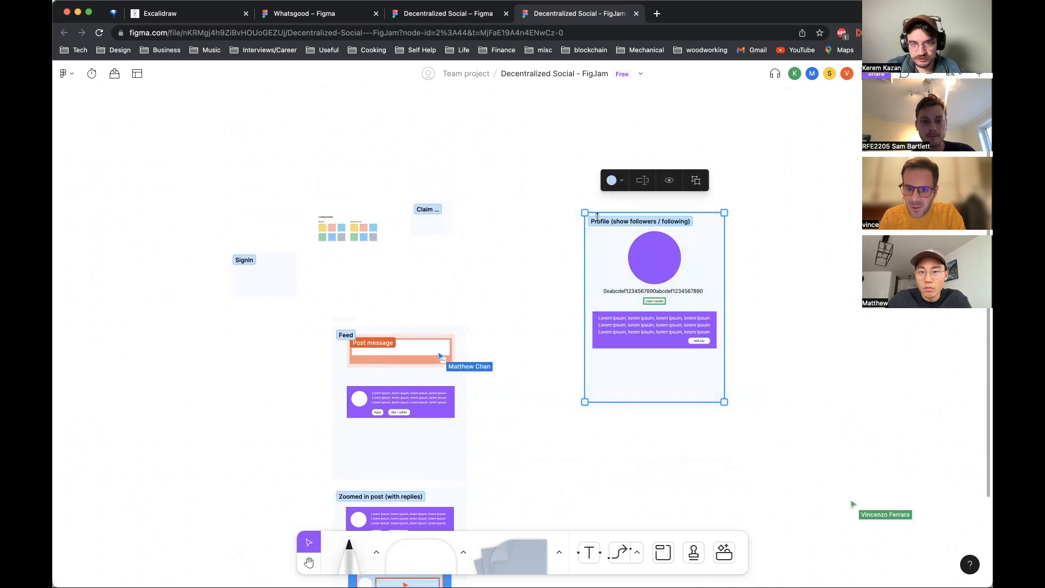
left_click_drag(609, 222, 523, 339)
left_click(766, 292)
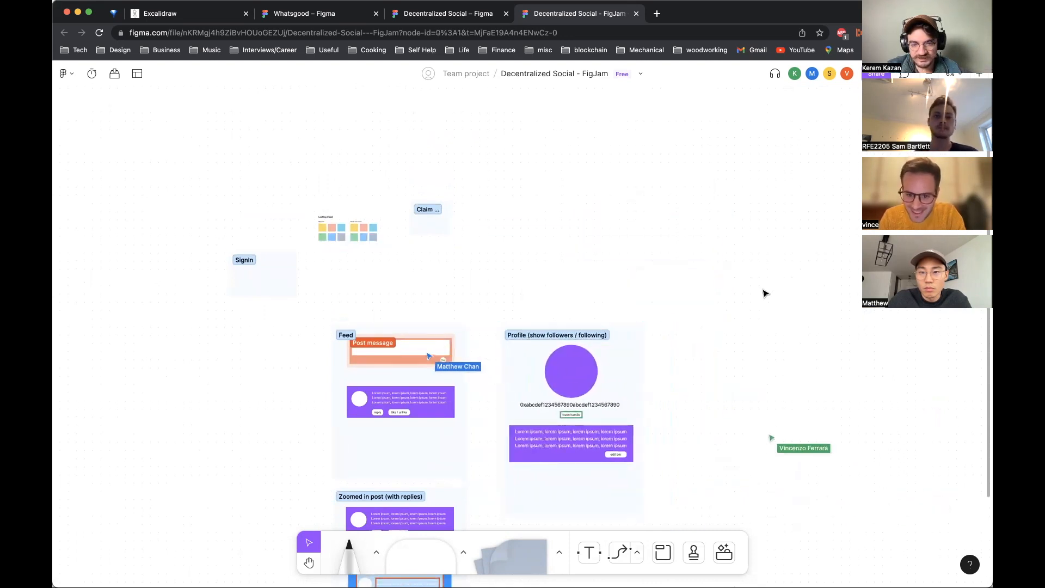
Step: Examine the Feed, Zoomed in post replies container and Profile wireframes side by side
scroll(766, 292, "down", 5)
scroll(766, 291, "left", 4)
scroll(365, 338, "up", 5)
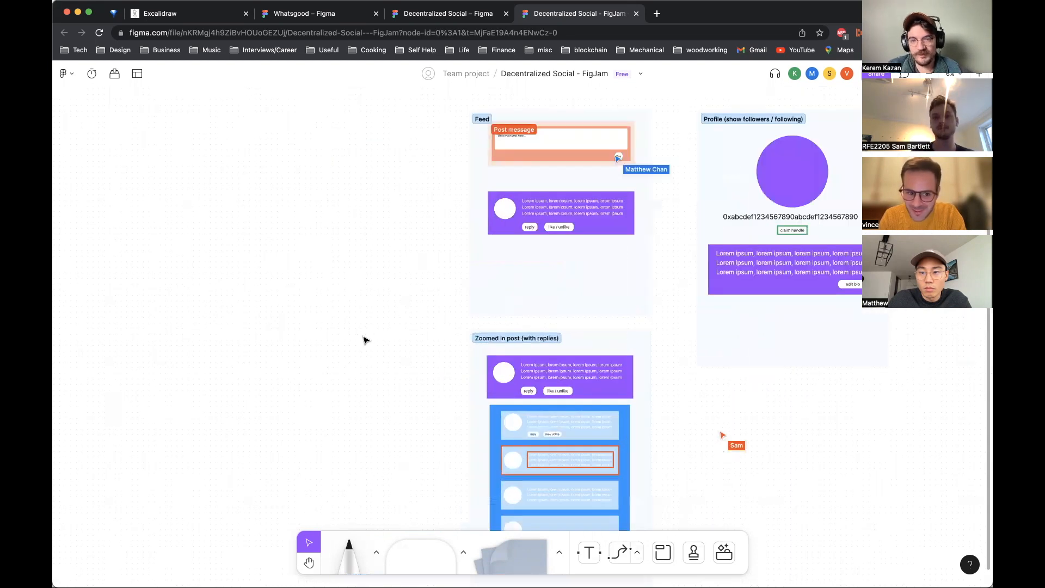
scroll(366, 341, "up", 1)
scroll(366, 341, "right", 1)
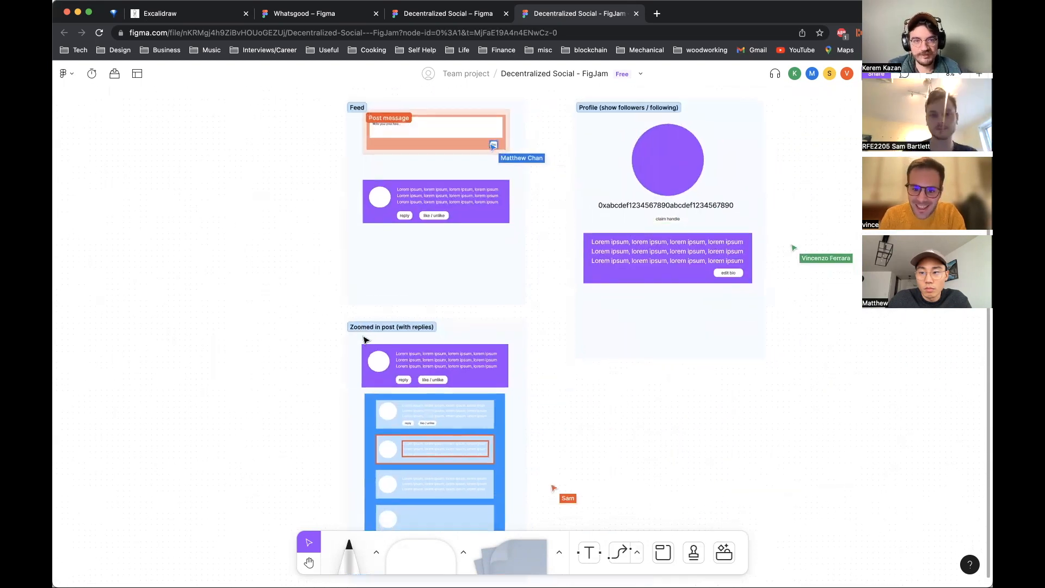
scroll(304, 459, "down", 2)
scroll(303, 459, "right", 1)
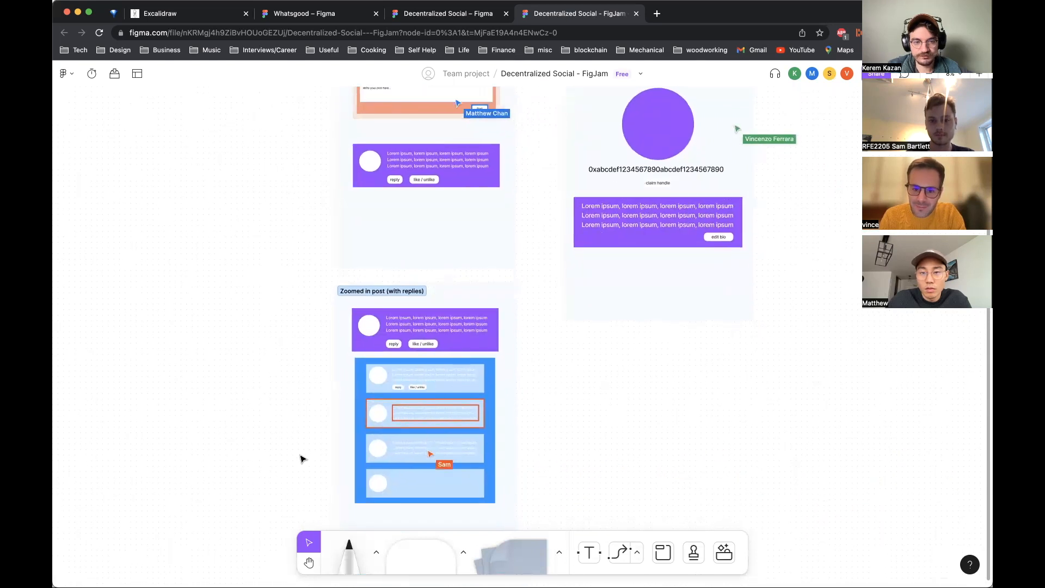
scroll(303, 459, "up", 1)
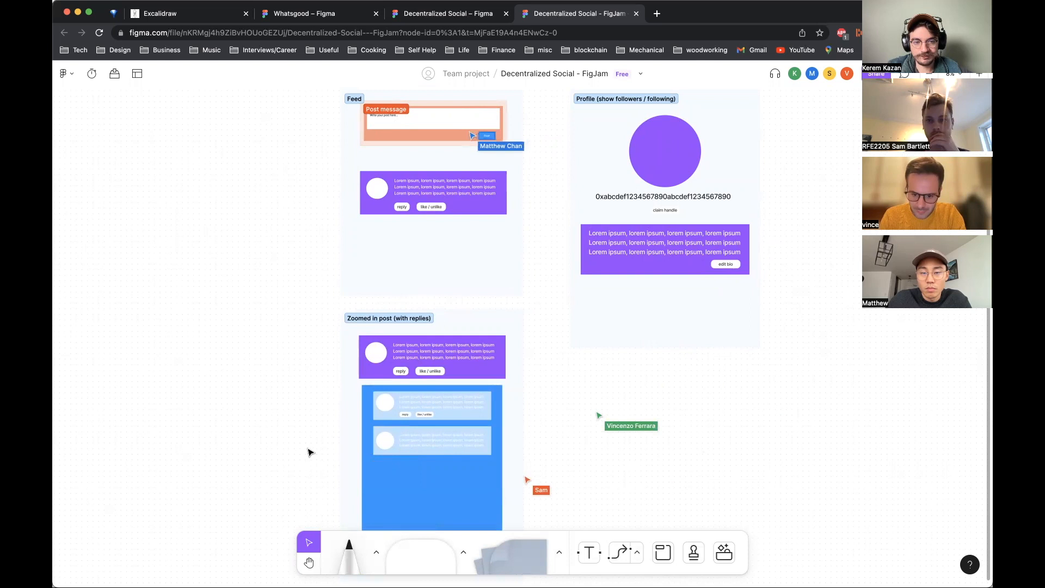
left_click(373, 397)
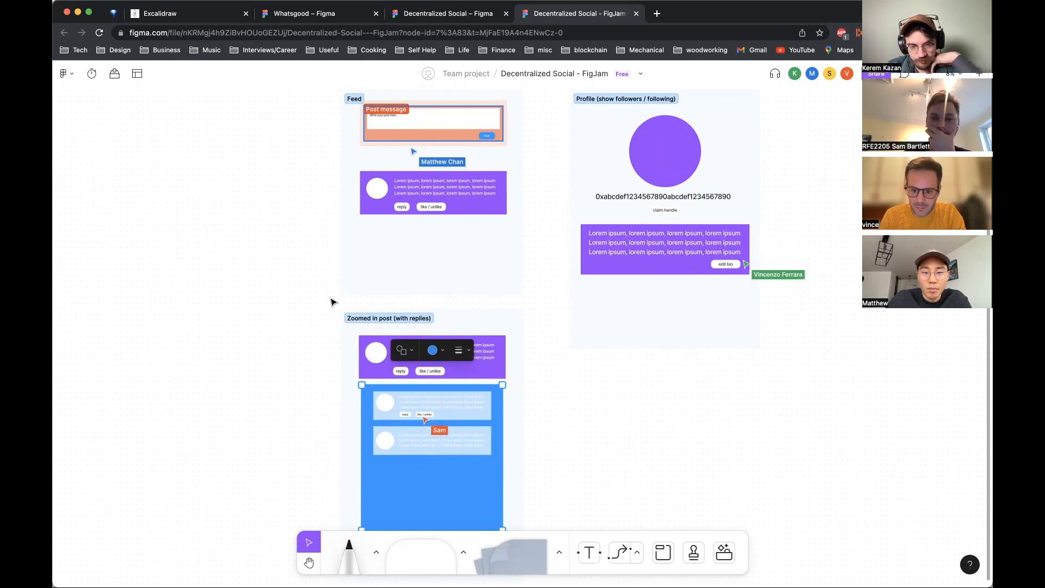
scroll(334, 302, "up", 1)
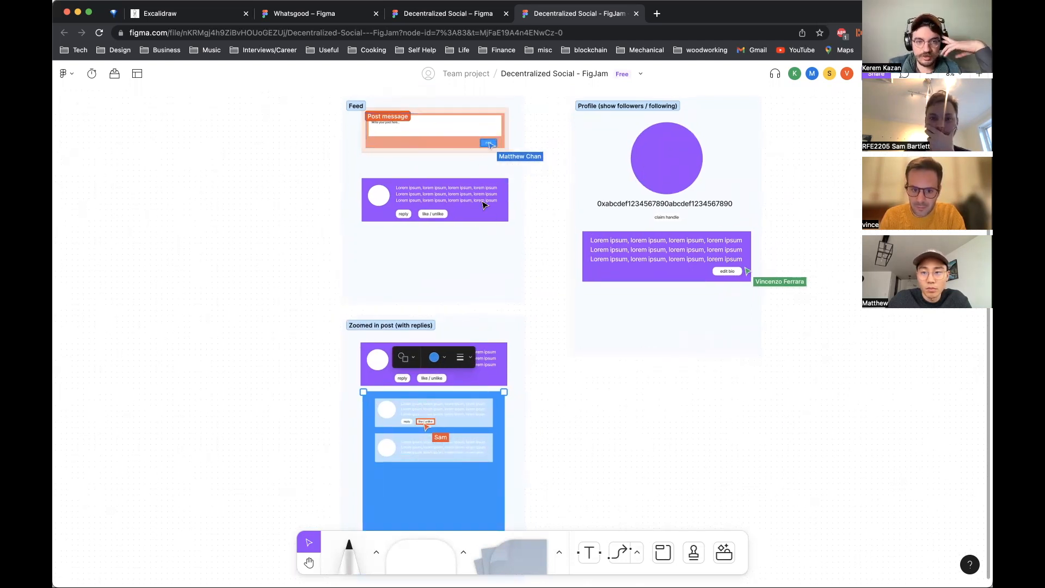
scroll(484, 205, "up", 5)
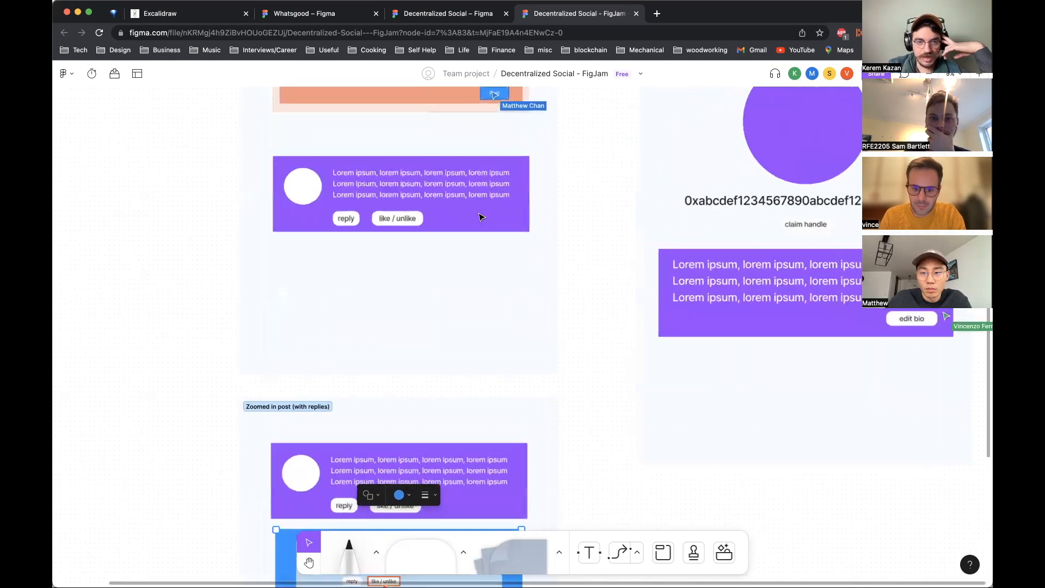
scroll(477, 227, "down", 5)
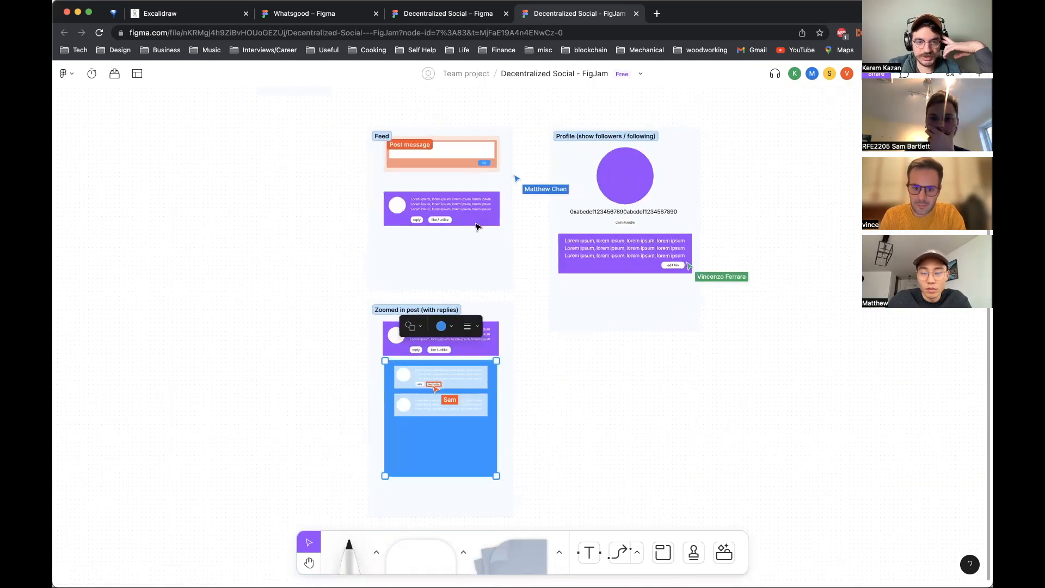
scroll(477, 226, "up", 3)
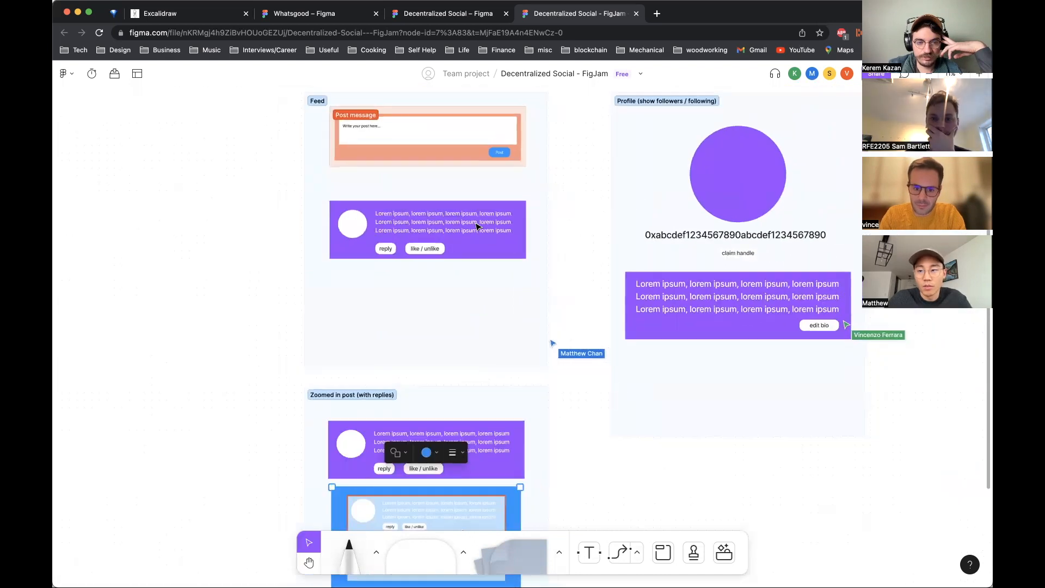
left_click(477, 227)
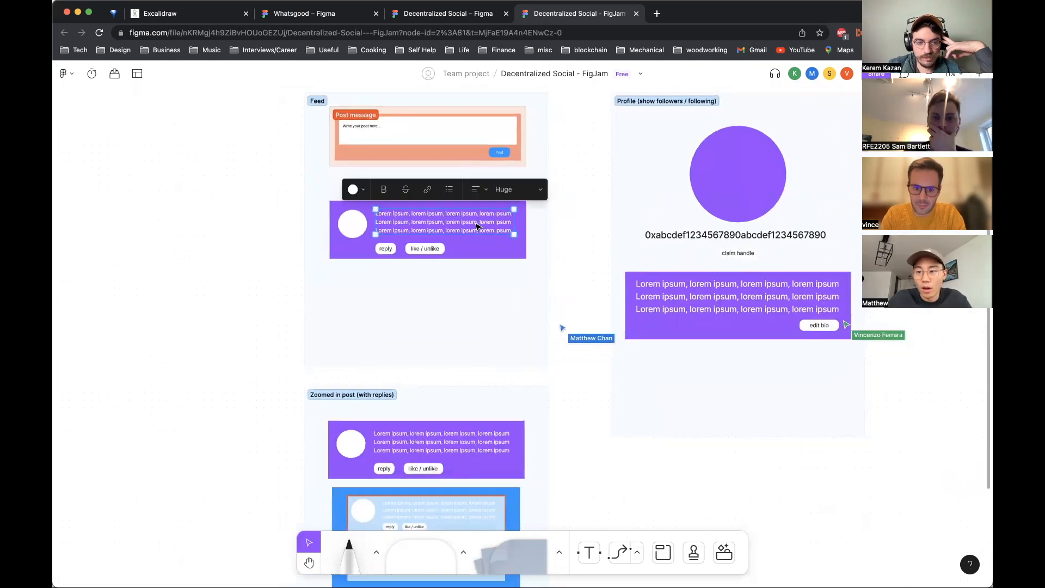
left_click(586, 212)
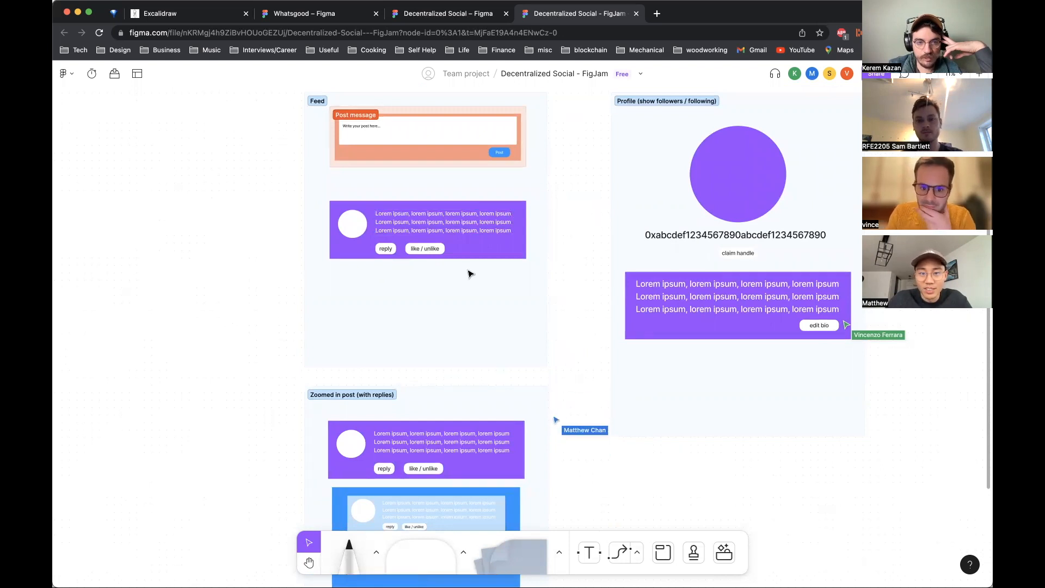
left_click(426, 246)
left_click(535, 276)
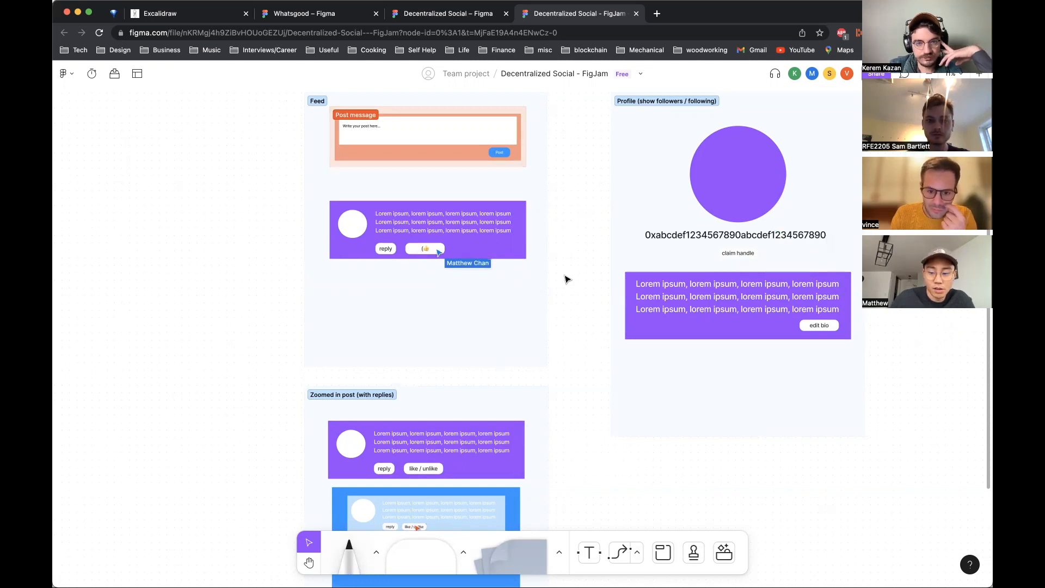
scroll(565, 280, "up", 3)
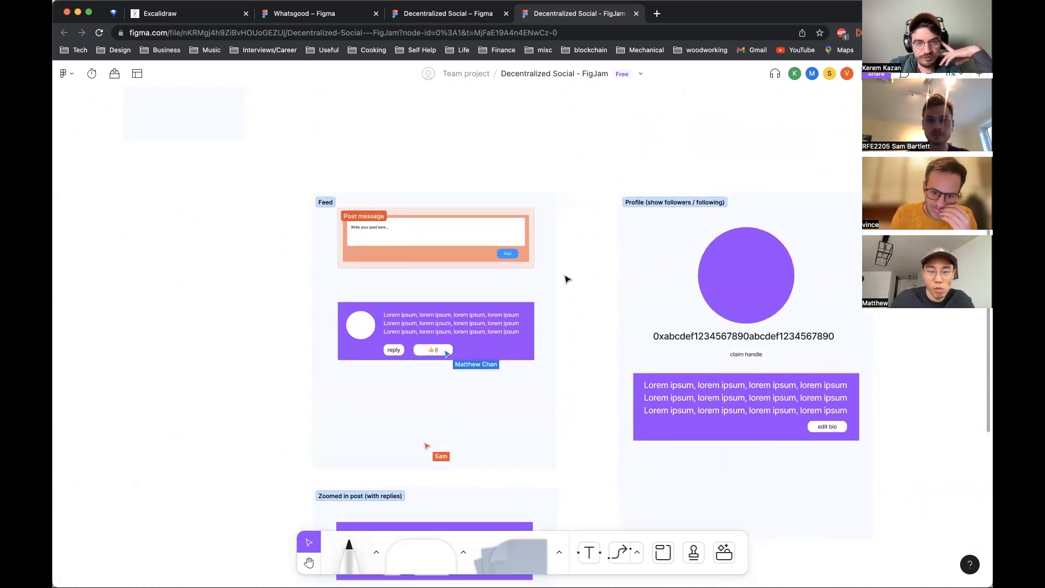
Step: Insert a code block widget into the Feed section and delete it again
scroll(565, 279, "down", 2)
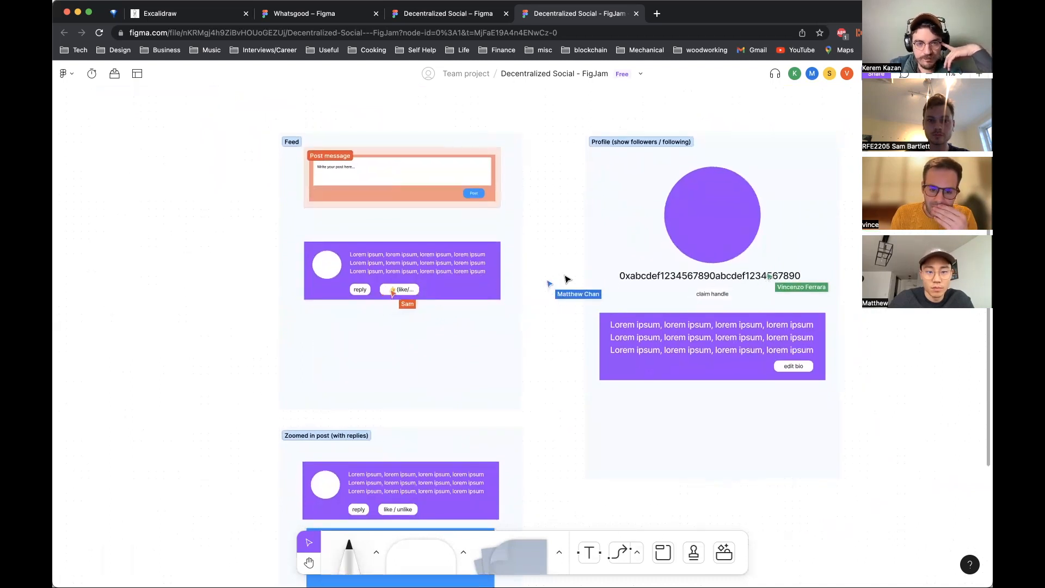
scroll(565, 279, "down", 1)
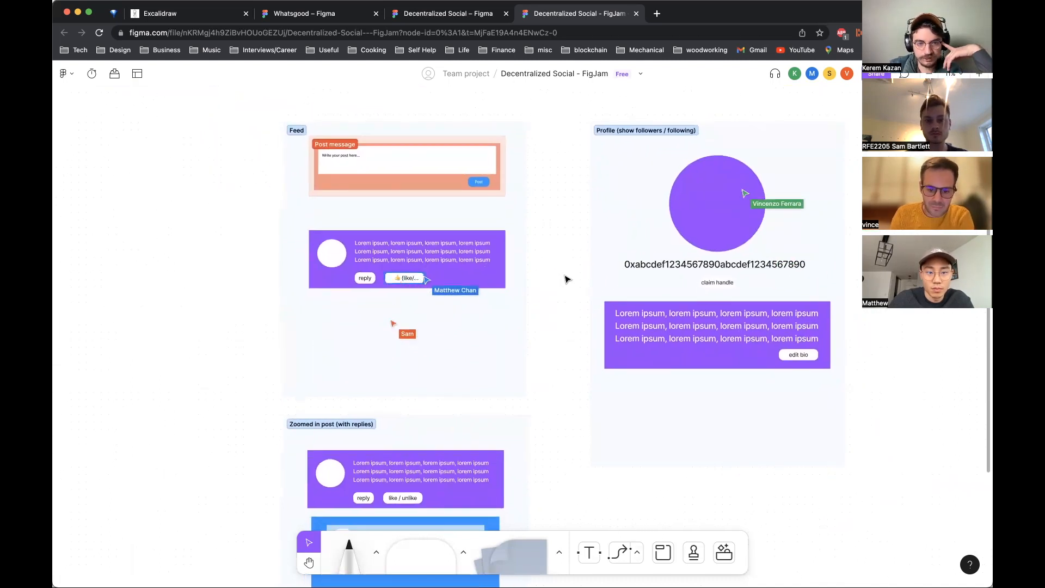
scroll(565, 280, "down", 2)
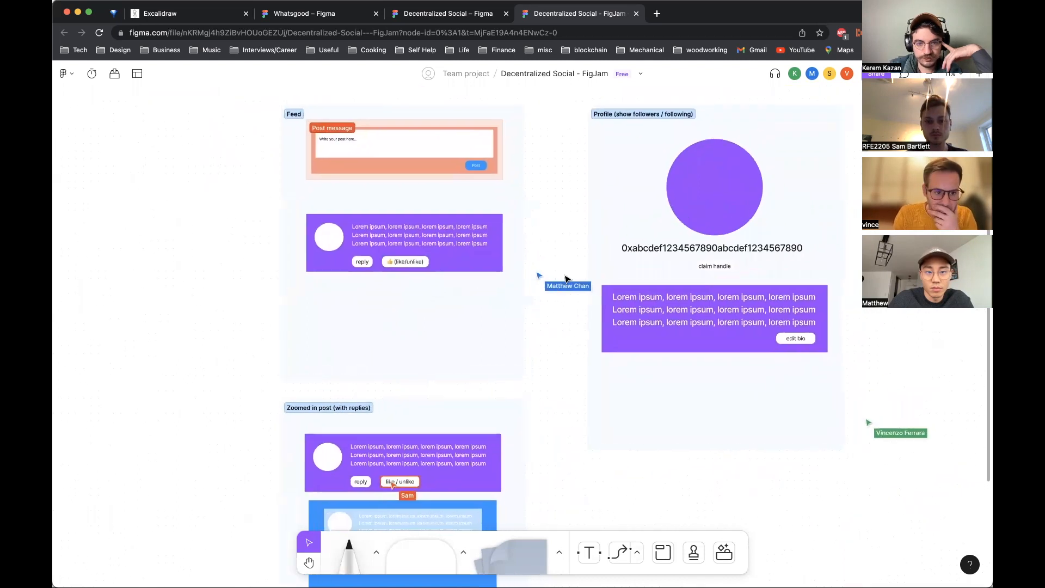
scroll(562, 213, "up", 1)
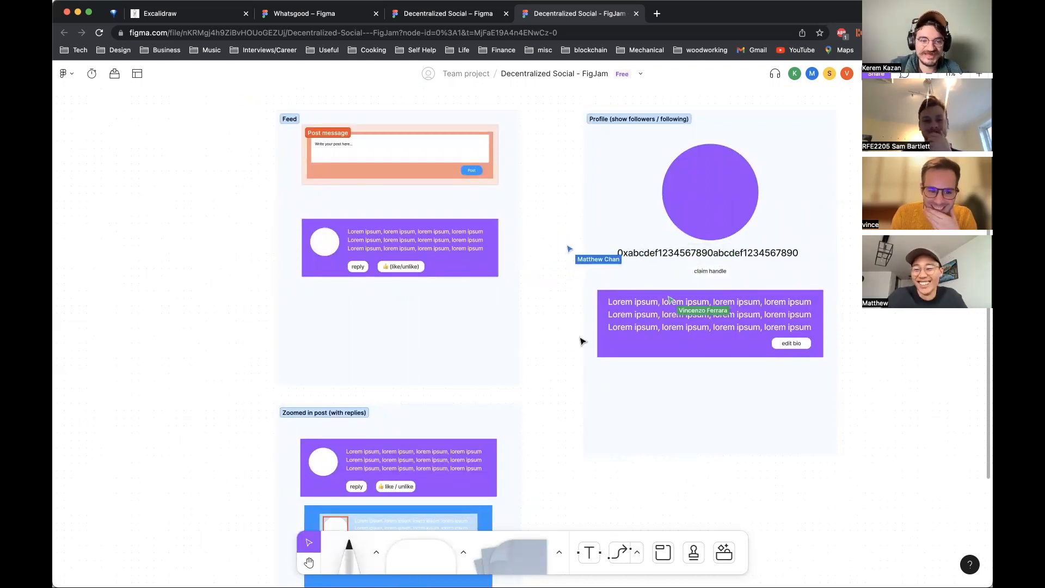
scroll(529, 339, "down", 1)
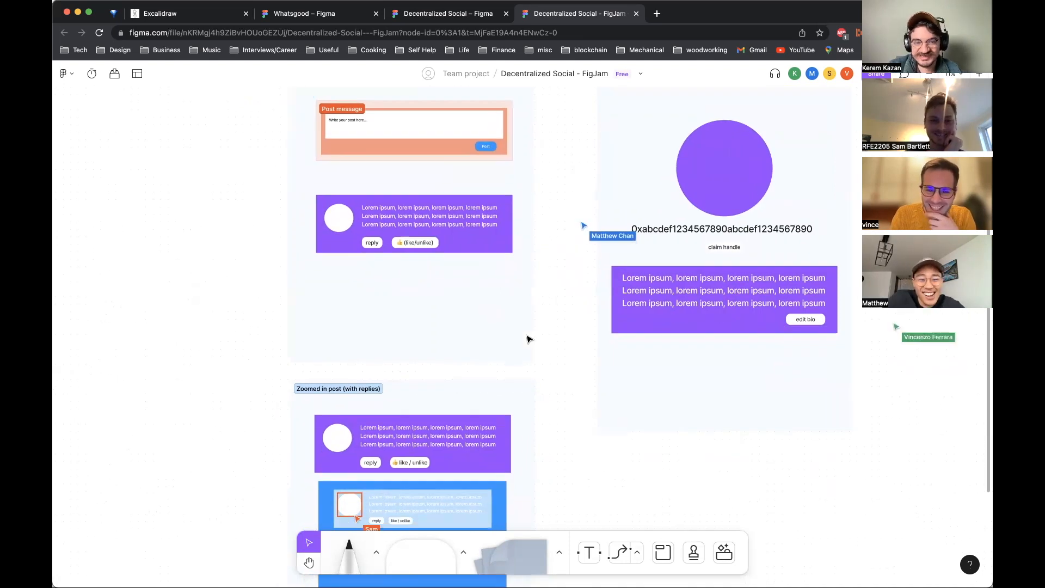
scroll(528, 339, "down", 3)
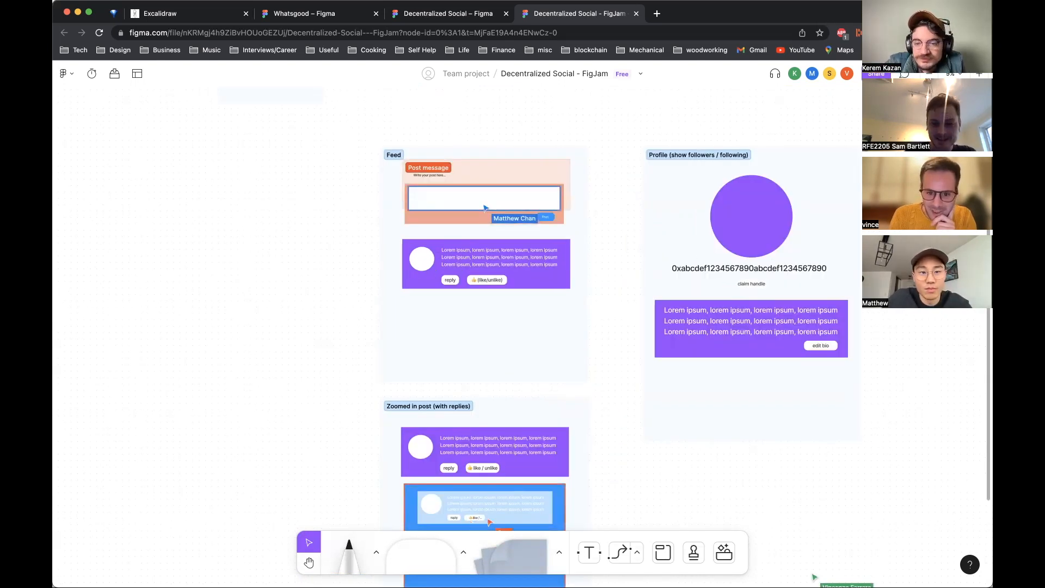
scroll(805, 314, "down", 1)
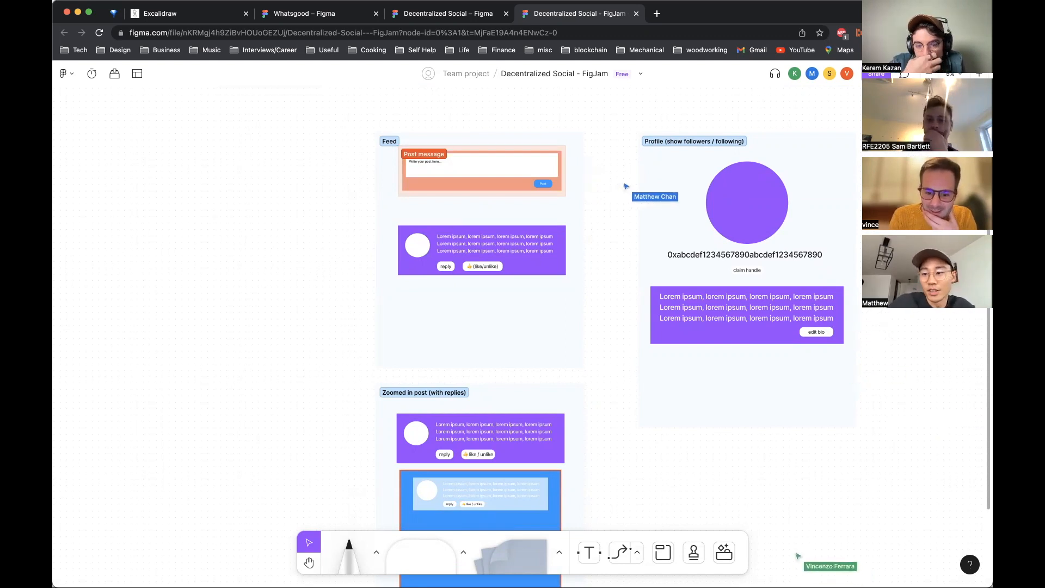
left_click(693, 554)
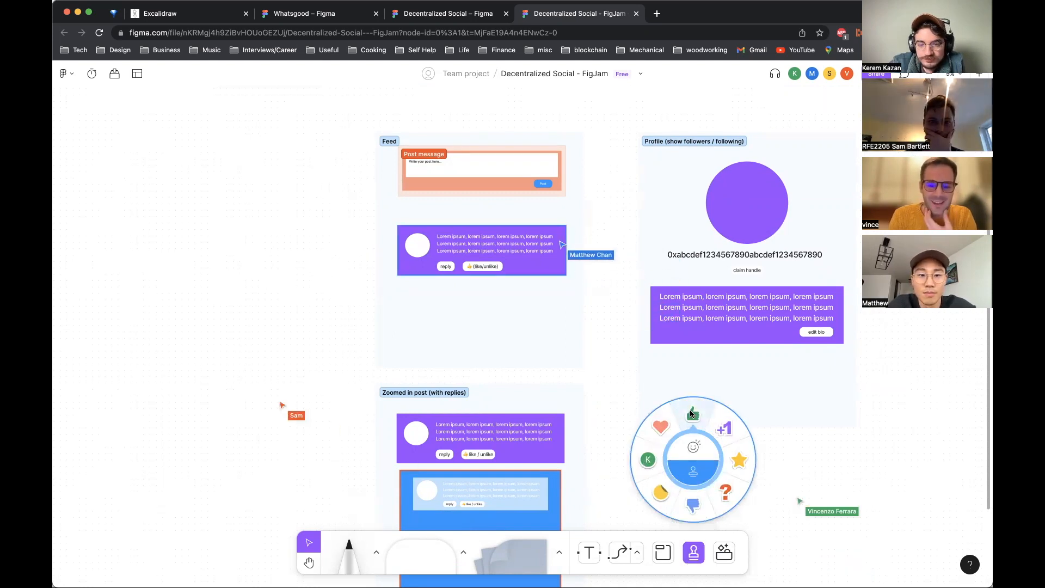
left_click(724, 553)
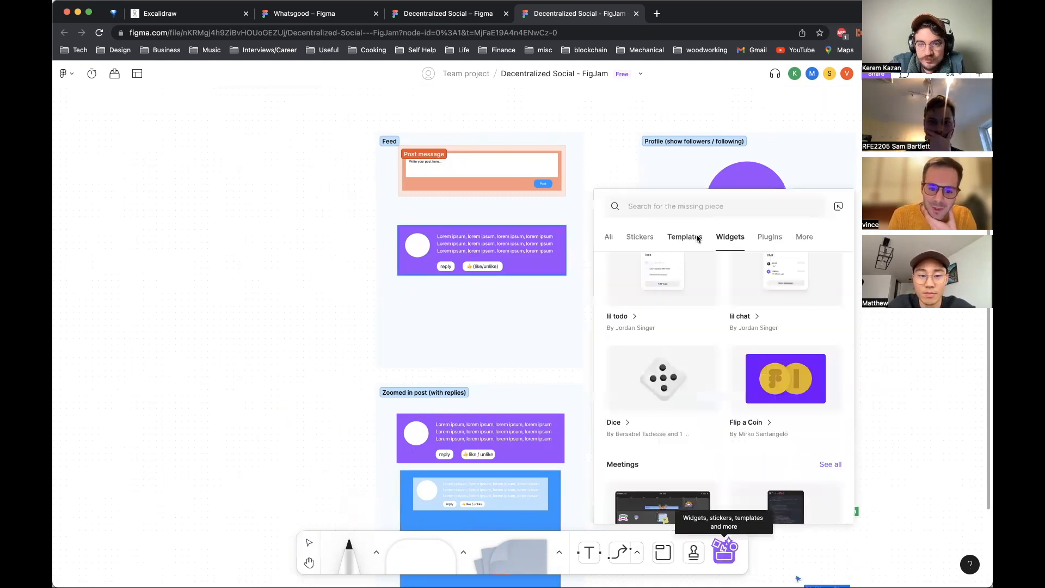
left_click(805, 236)
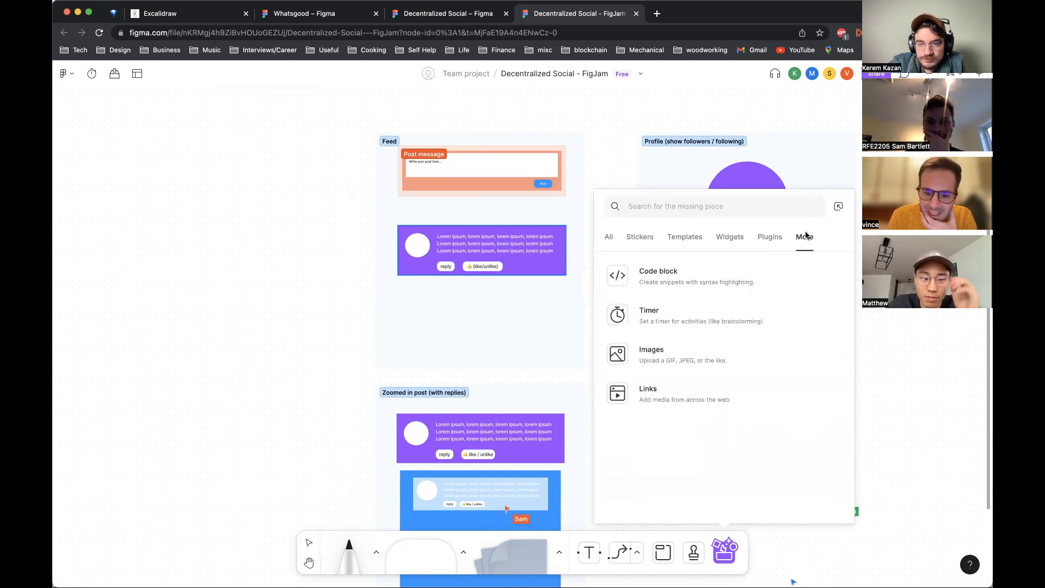
left_click(608, 237)
left_click(805, 237)
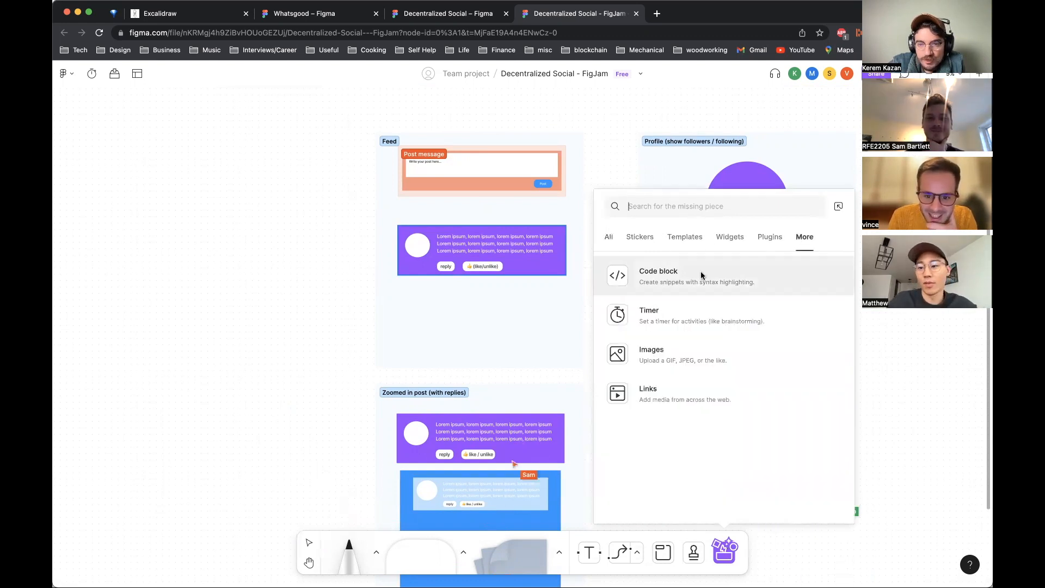
left_click(701, 276)
left_click(543, 299)
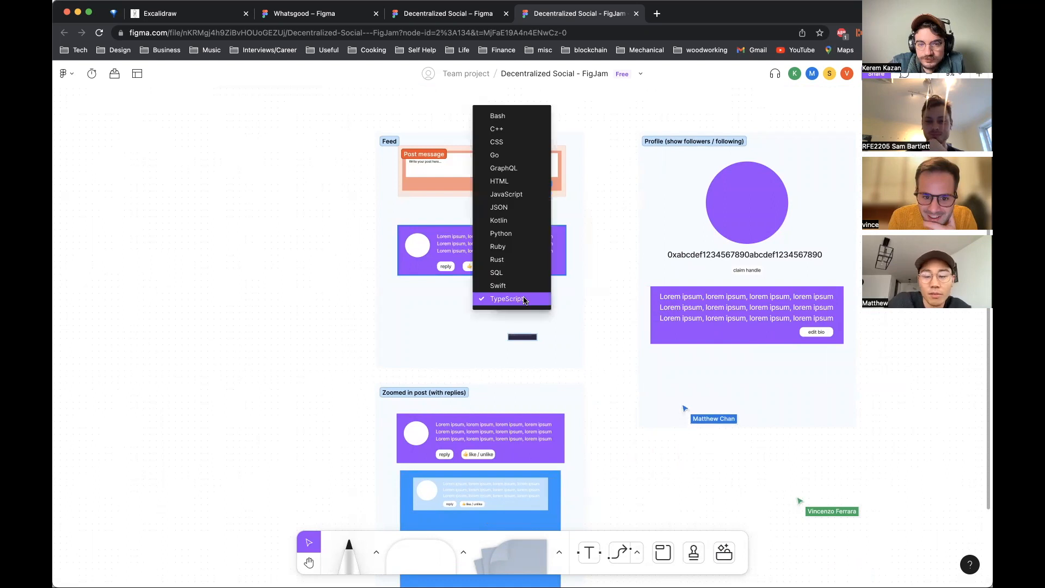
left_click(551, 305)
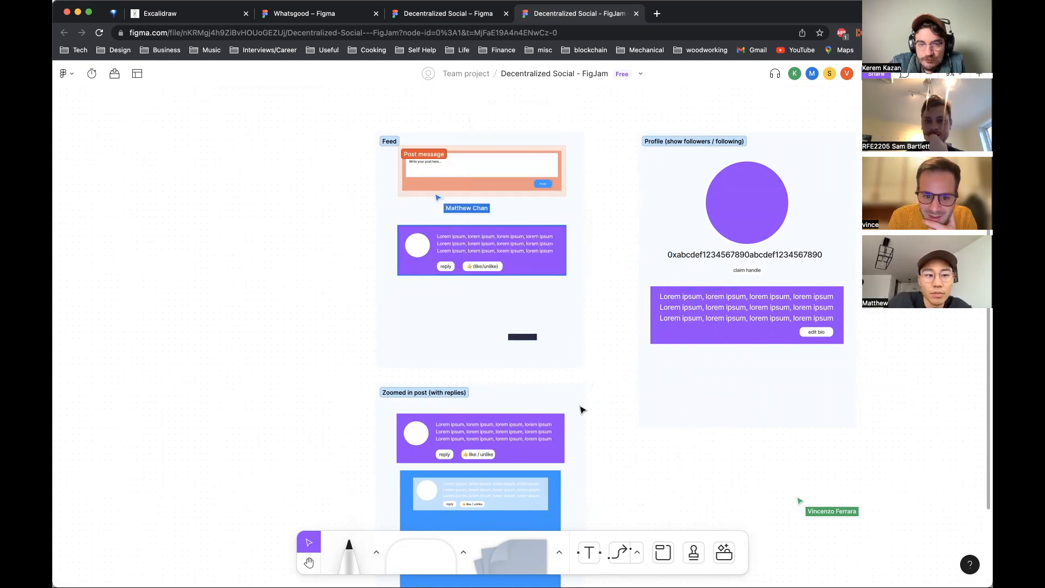
key("Delete")
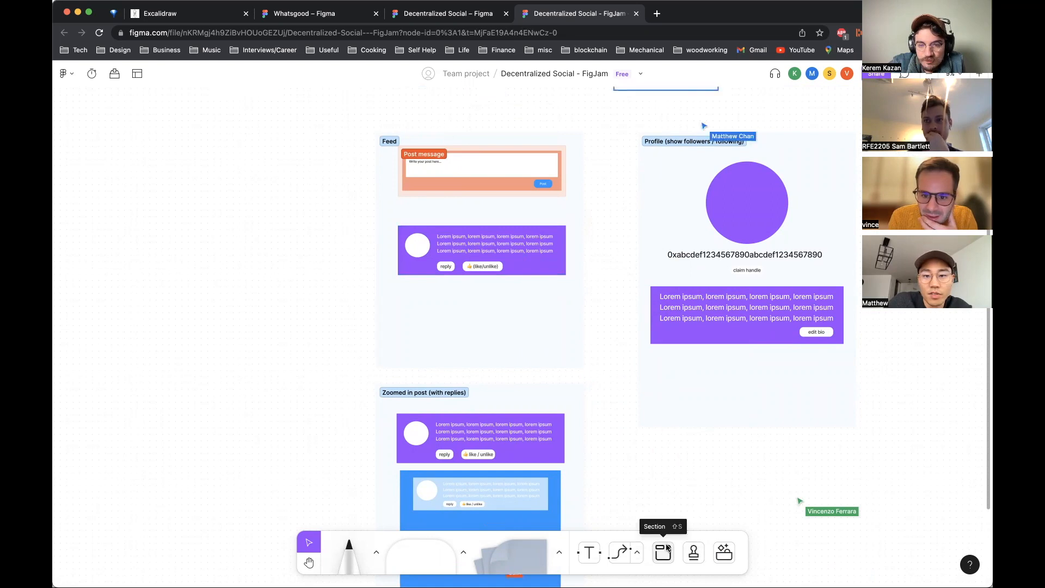
Step: Try to draw a connector starting from the Feed section
left_click(621, 559)
left_click(579, 242)
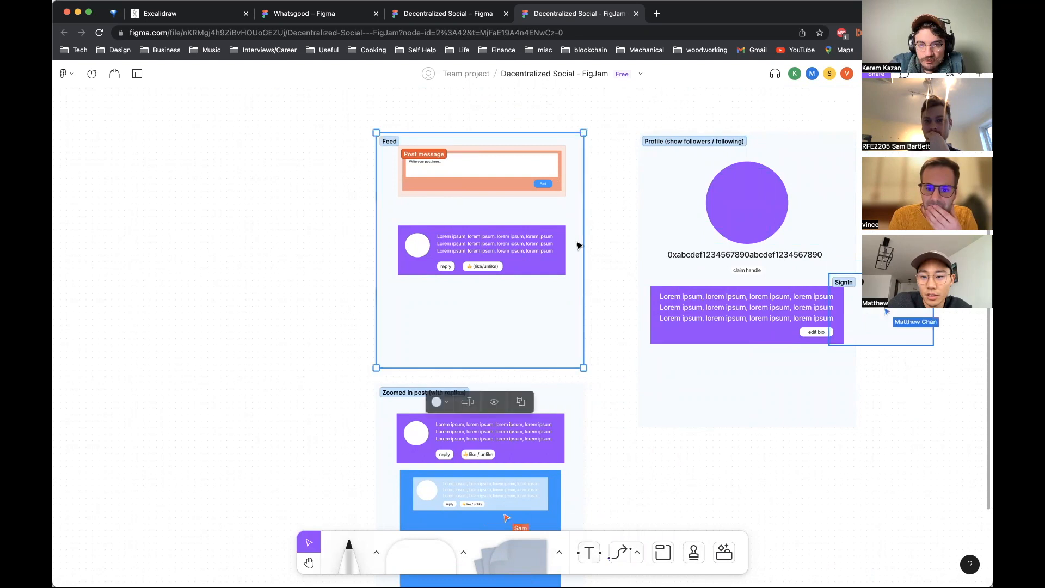
left_click(621, 553)
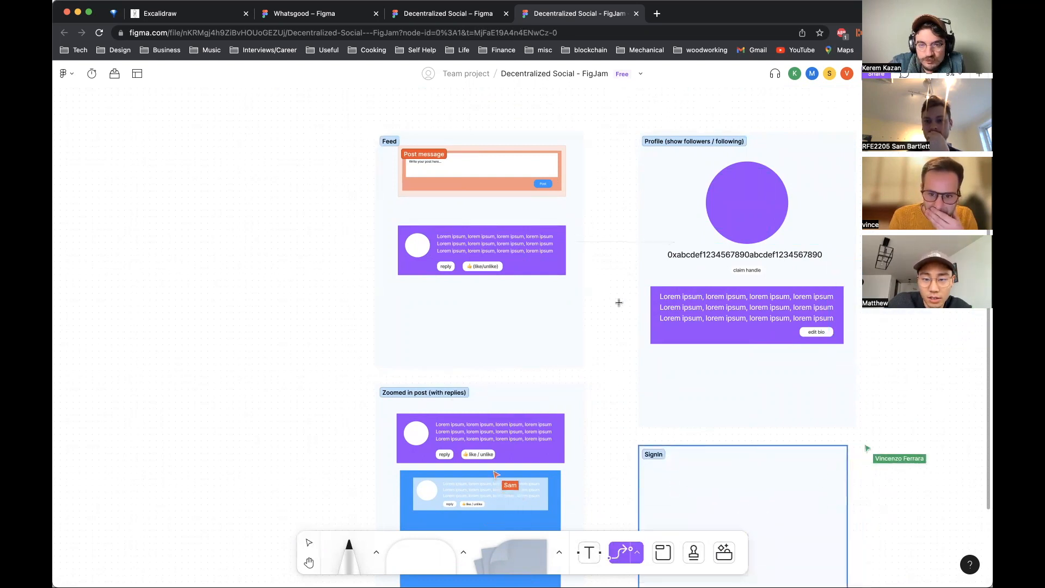
left_click(583, 256)
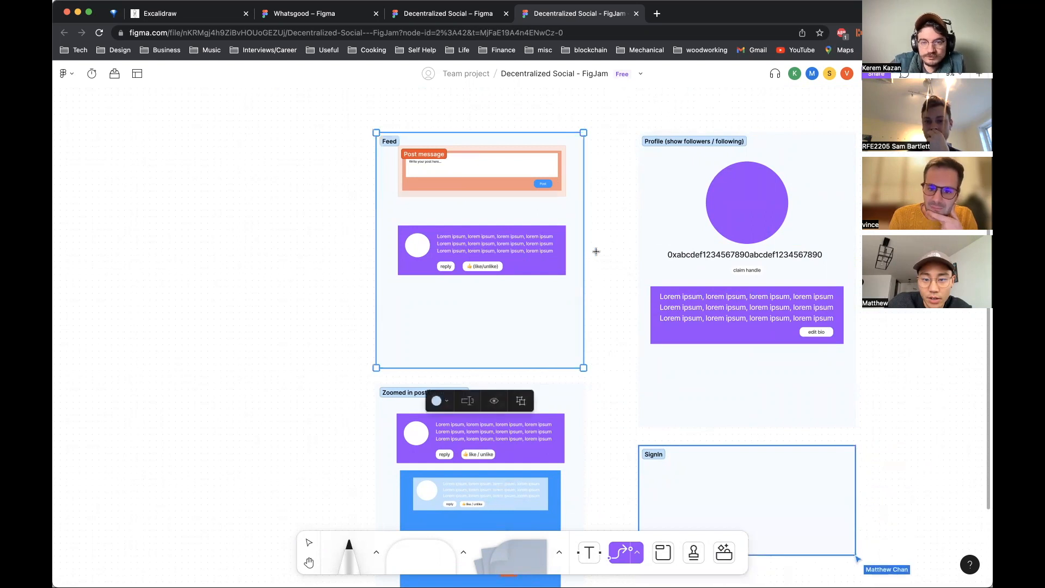
left_click(628, 553)
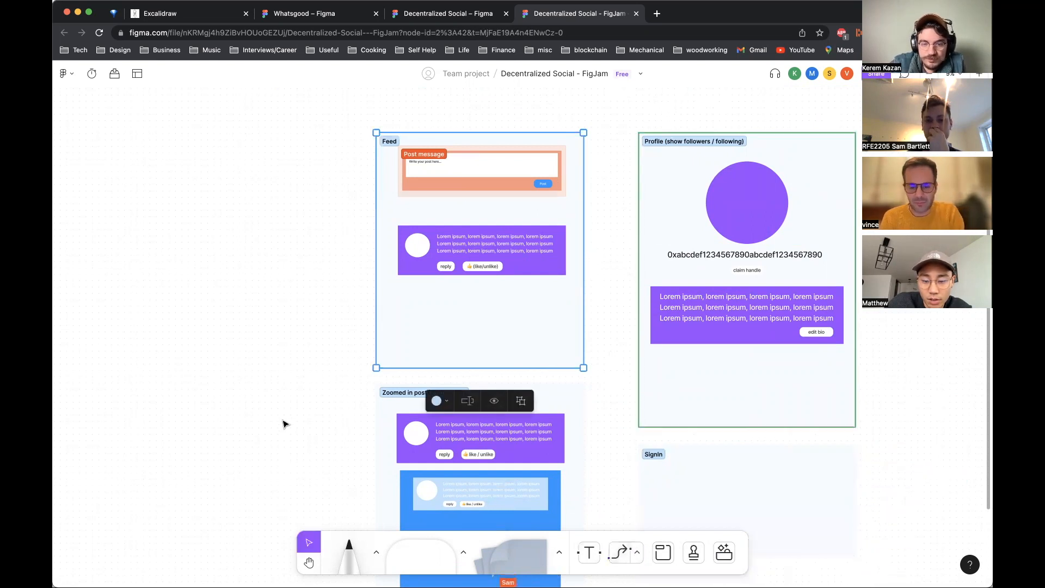
Step: Zoom out and pan across the board to review how all the sections are arranged
scroll(283, 424, "down", 5)
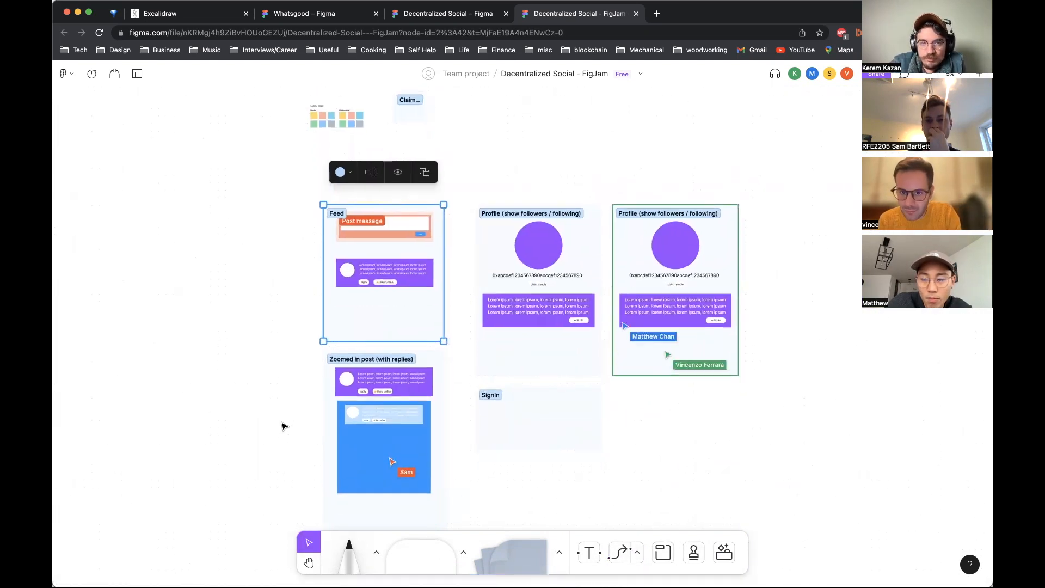
scroll(283, 424, "right", 2)
left_click(512, 143)
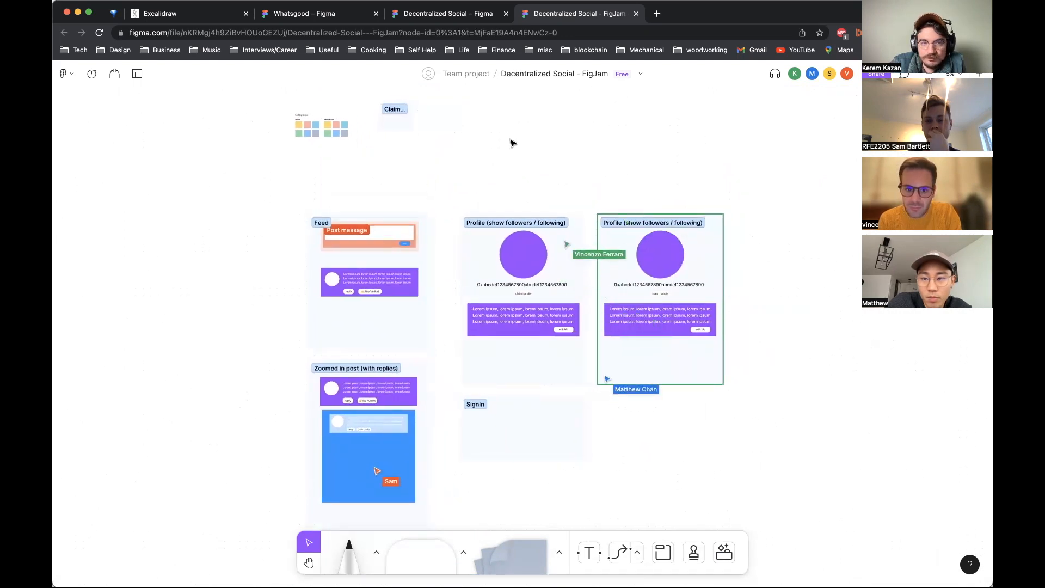
scroll(512, 143, "down", 1)
scroll(512, 143, "up", 1)
scroll(512, 143, "down", 2)
scroll(512, 142, "left", 1)
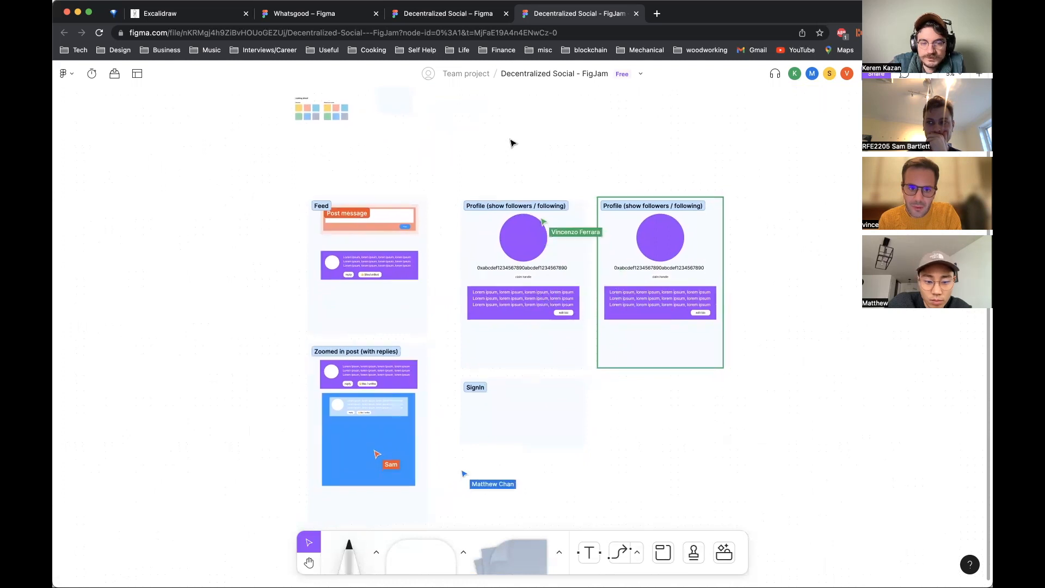
scroll(512, 143, "down", 4)
scroll(512, 143, "left", 2)
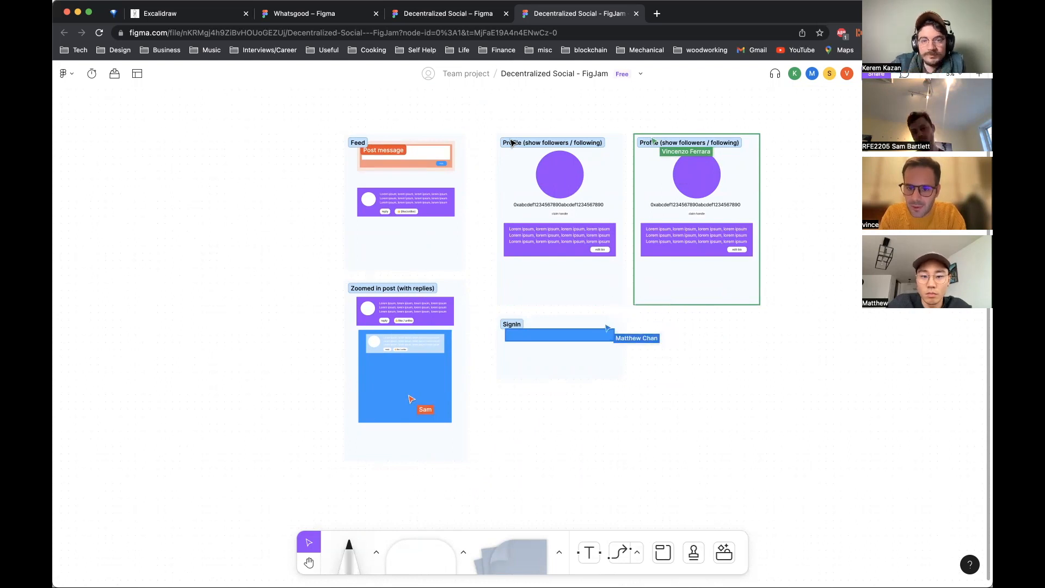
scroll(513, 141, "up", 5)
Step: Rename the Profile section next to the Feed section to Profile (3rd Party)
left_click(565, 139)
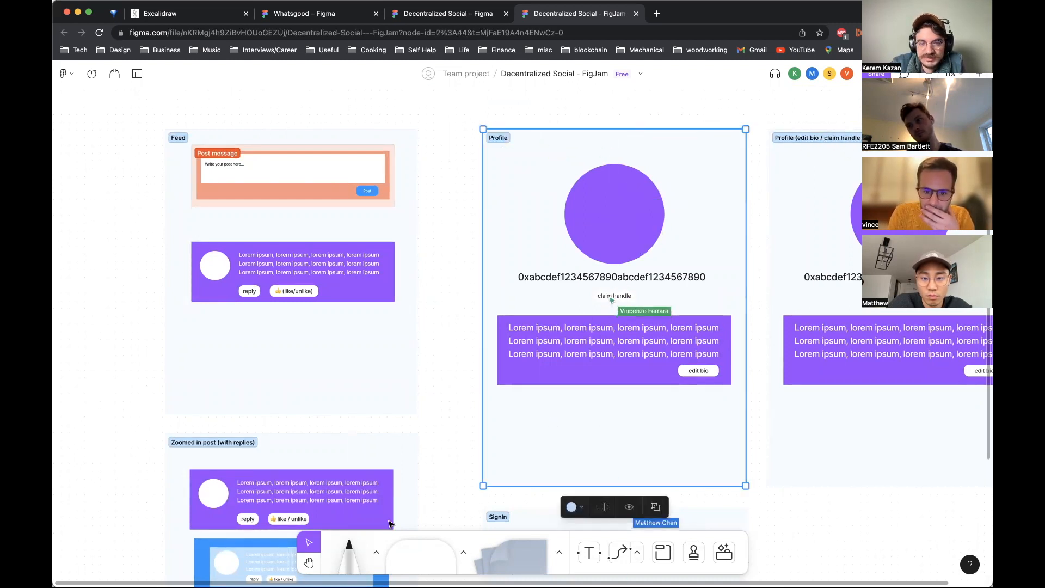
key("Escape")
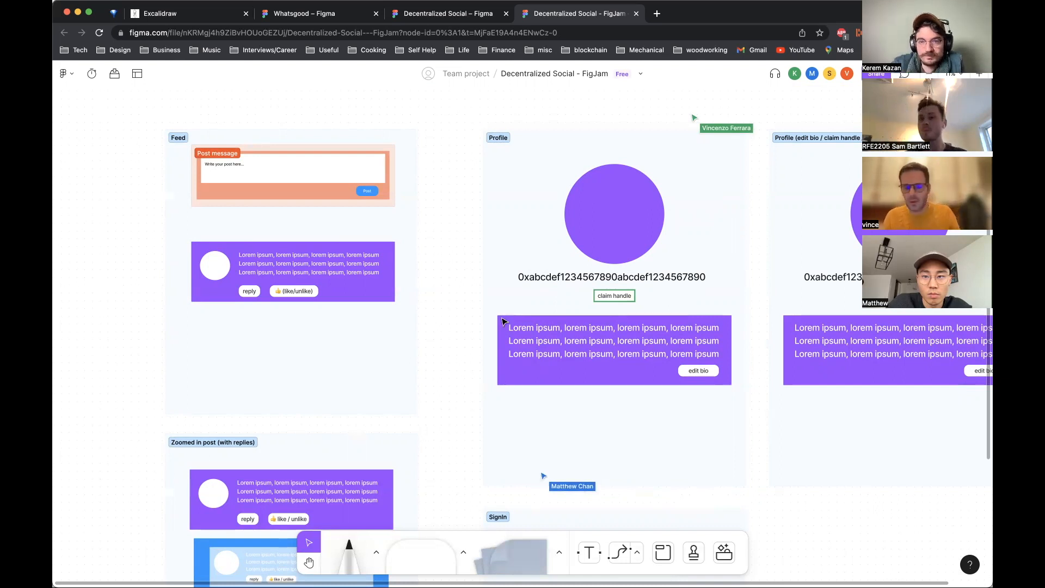
scroll(504, 322, "down", 3)
scroll(737, 488, "right", 2)
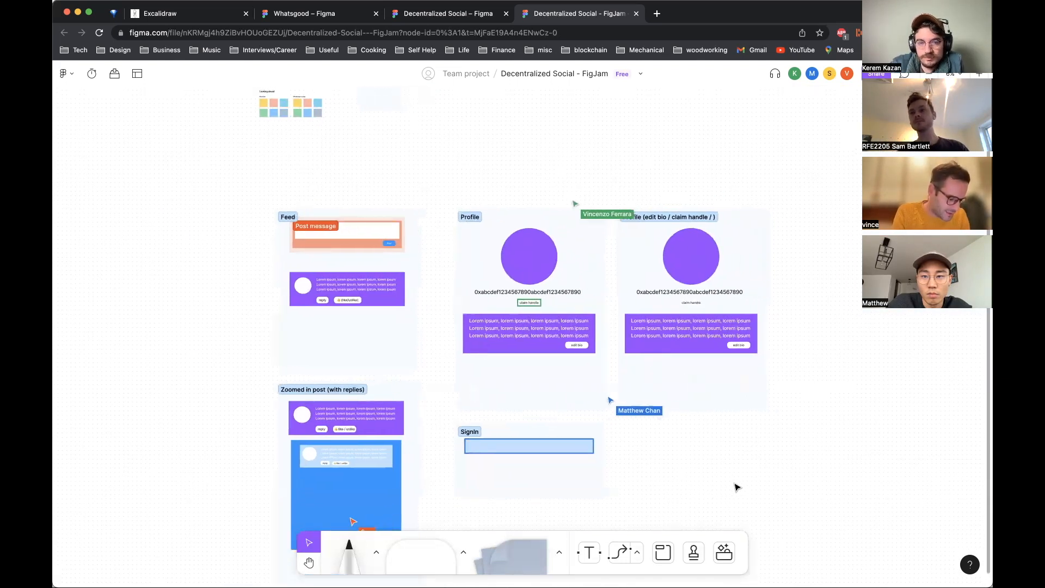
scroll(737, 487, "up", 3)
scroll(737, 488, "down", 3)
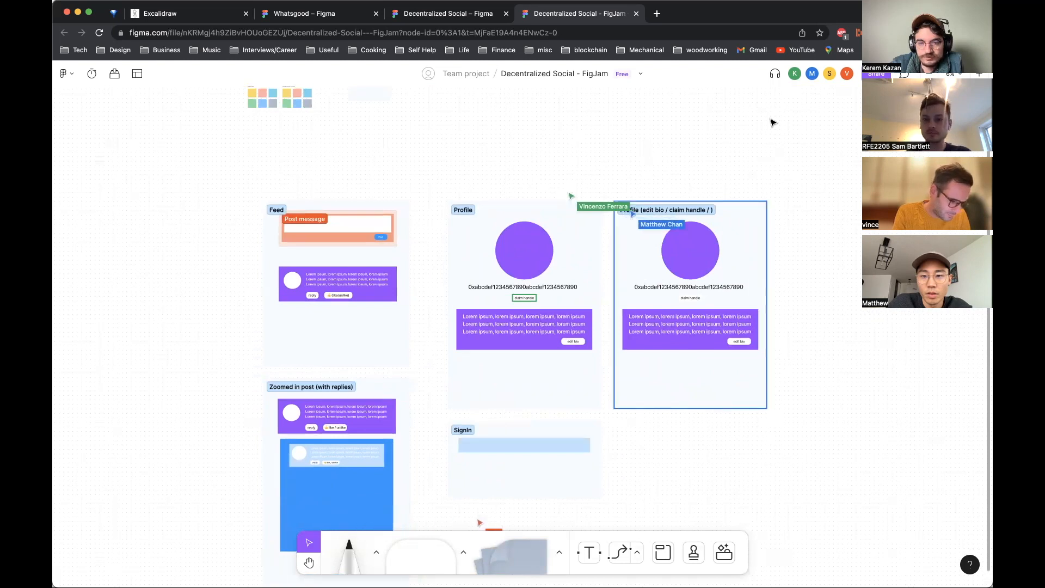
left_click(463, 209)
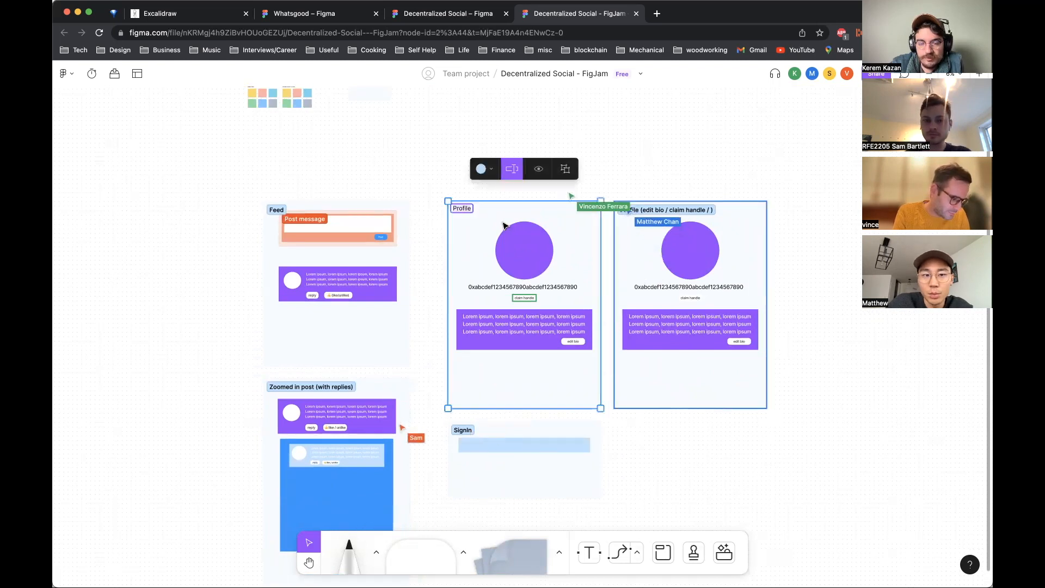
left_click(765, 467)
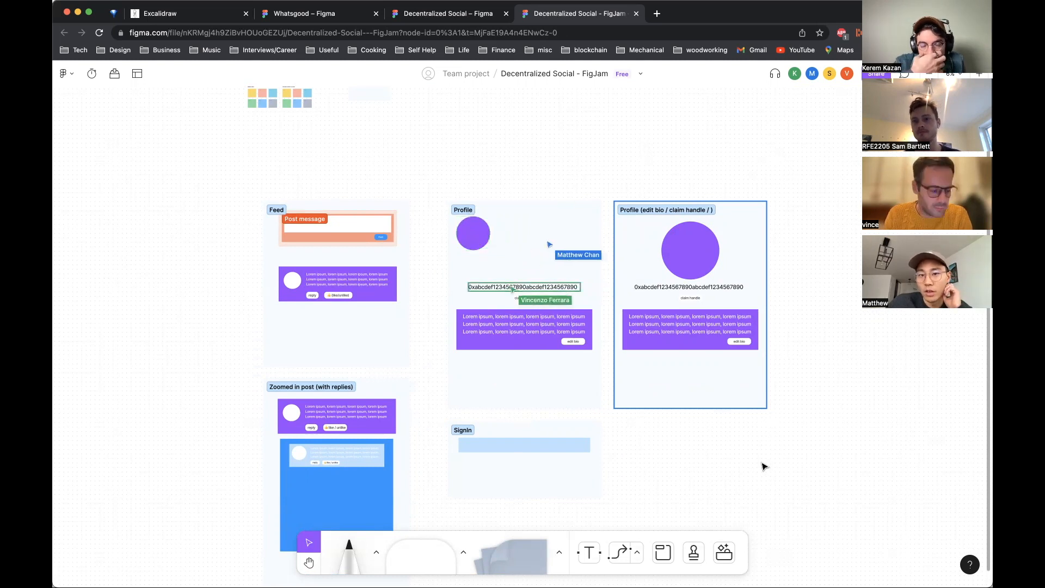
left_click(497, 222)
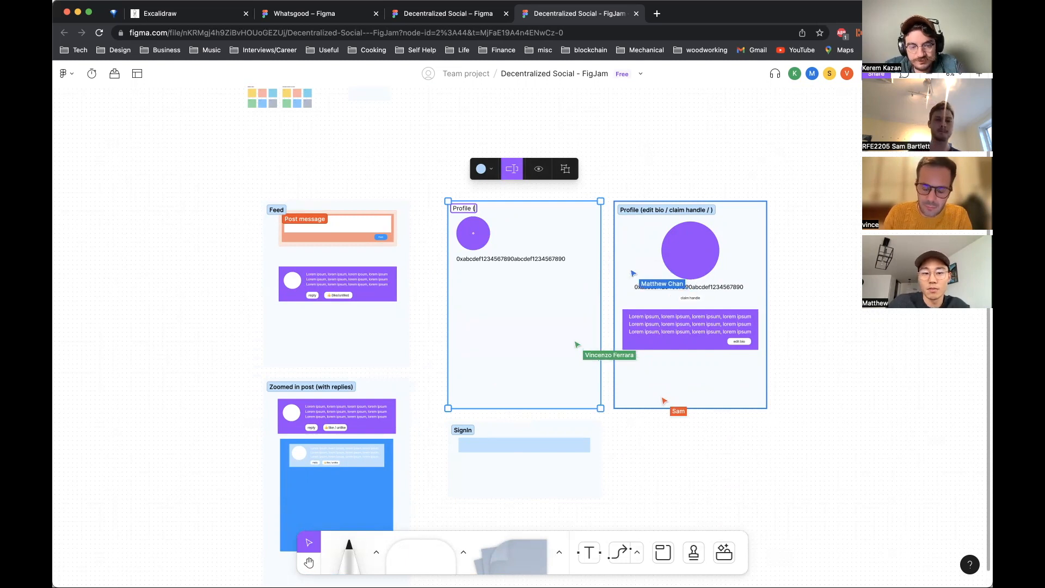
type("wn")
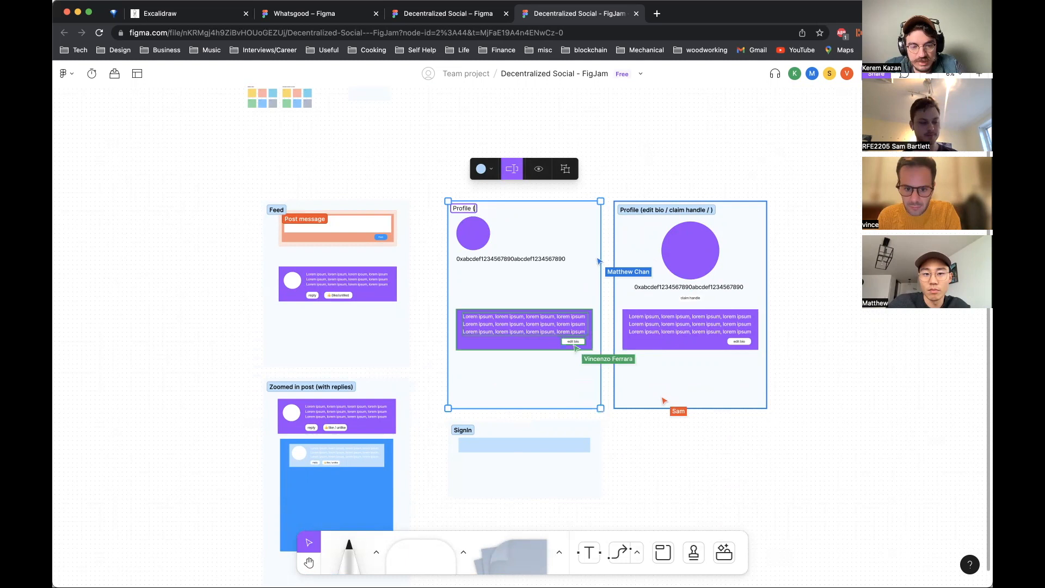
key("BackSpace")
key("BackSpace")
key("BackSpace")
key("BackSpace")
key("BackSpace")
type("3rd Party")
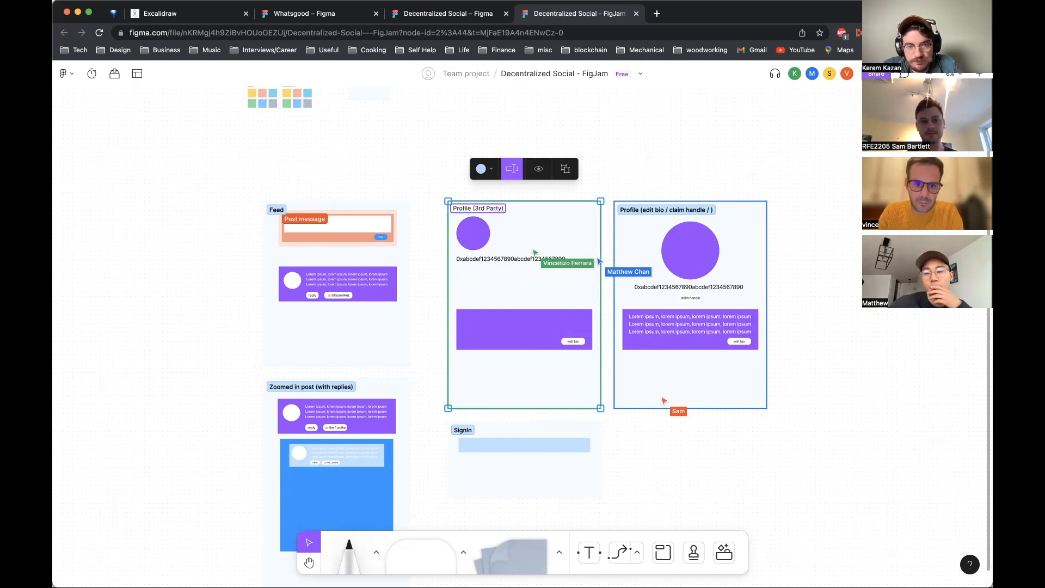
left_click(770, 149)
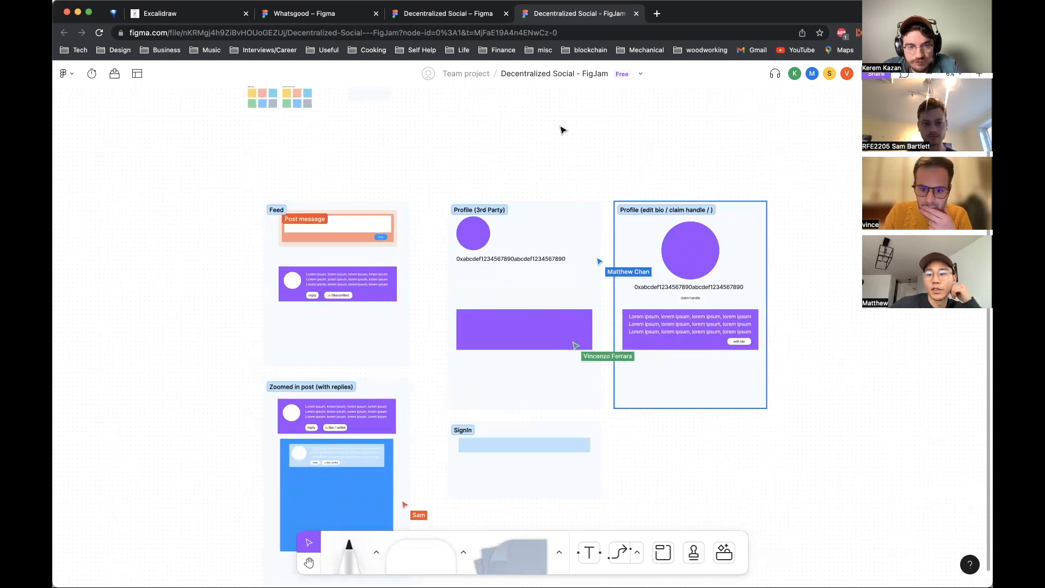
left_click(498, 209)
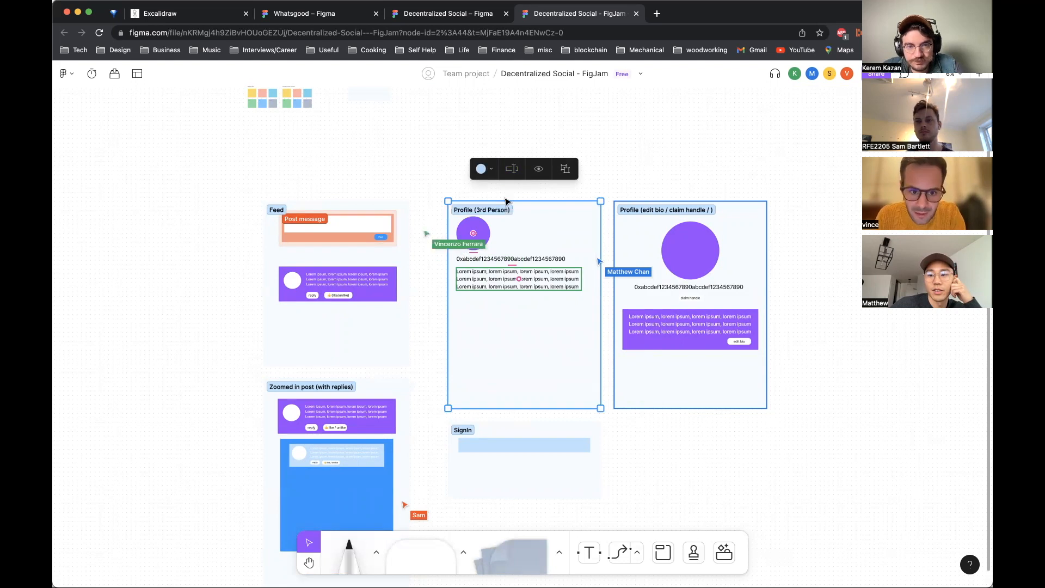
left_click(667, 138)
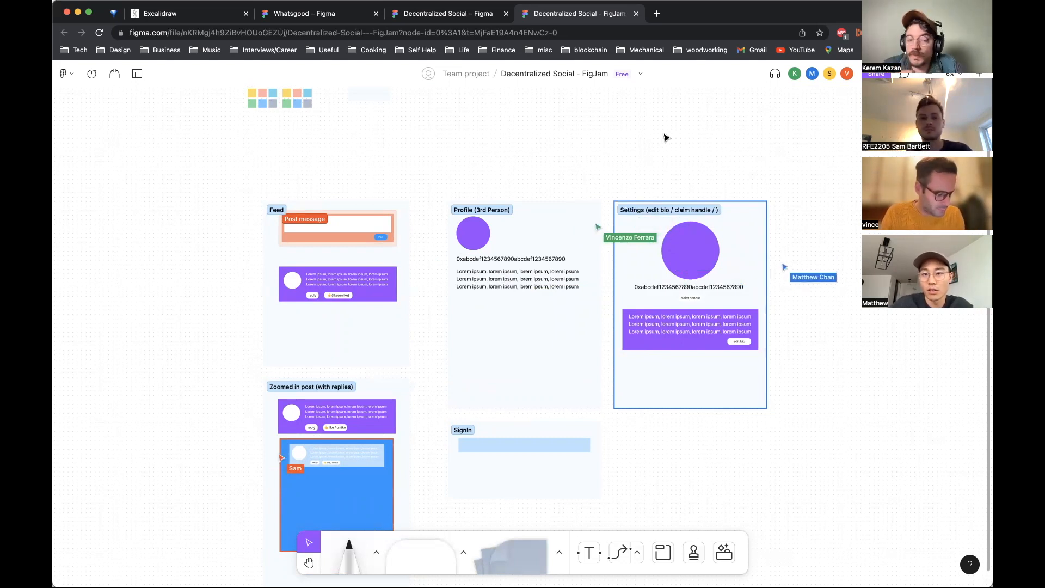
left_click(458, 210)
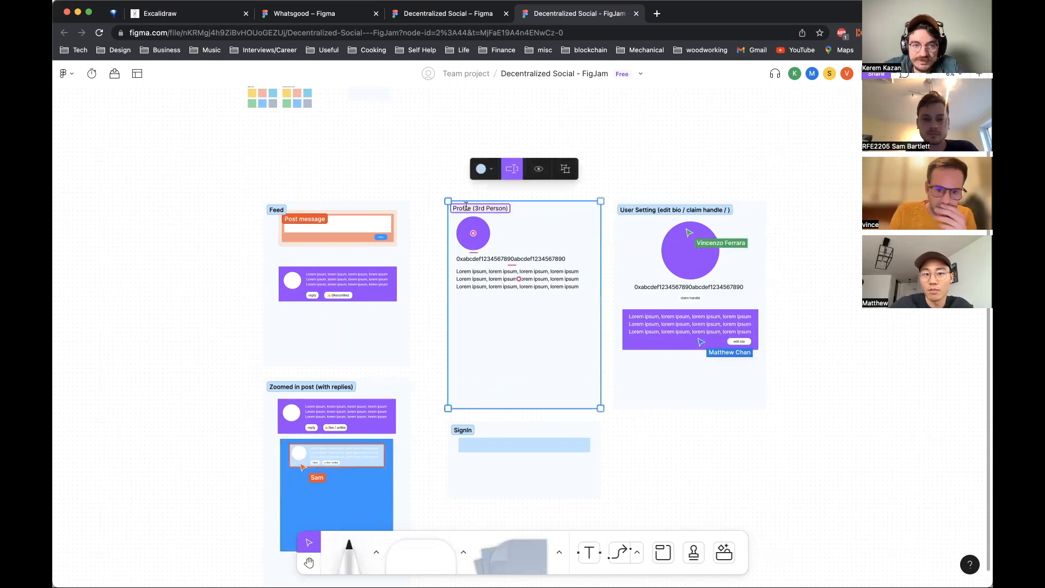
Step: Rename the Profile (3rd Person) section to Feed (3rd Person)
double_click(458, 210)
type("Fee")
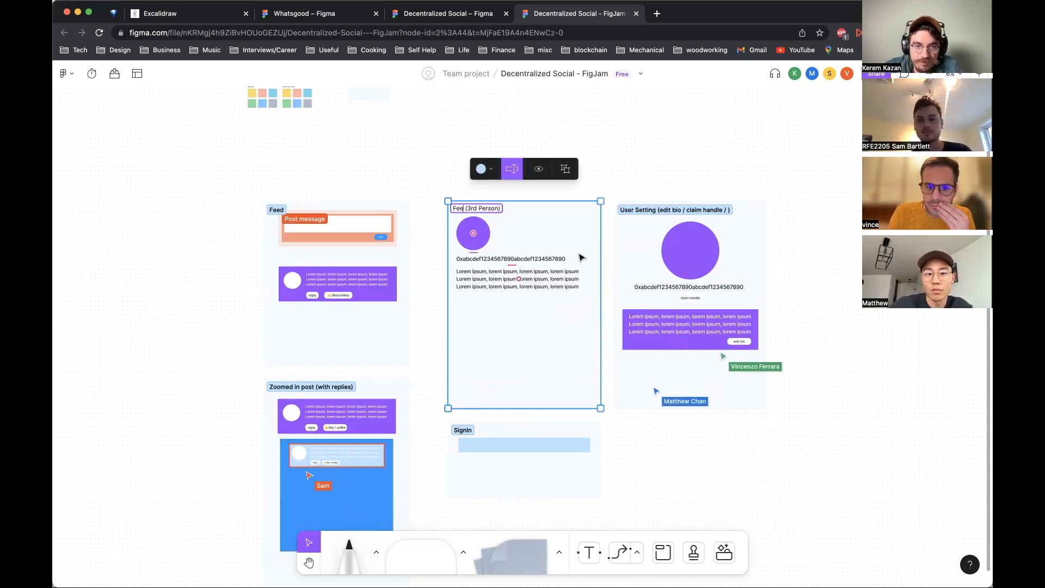
type("d")
left_click(820, 320)
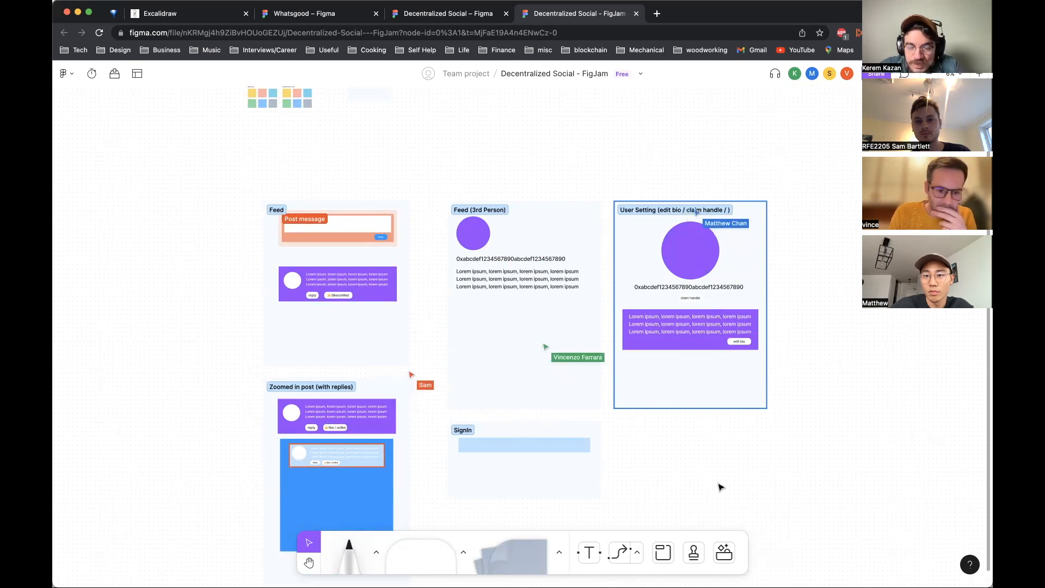
Step: Zoom in to inspect the contents of the Feed (3rd Person) and User Setting sections
scroll(718, 483, "down", 1)
scroll(719, 484, "left", 1)
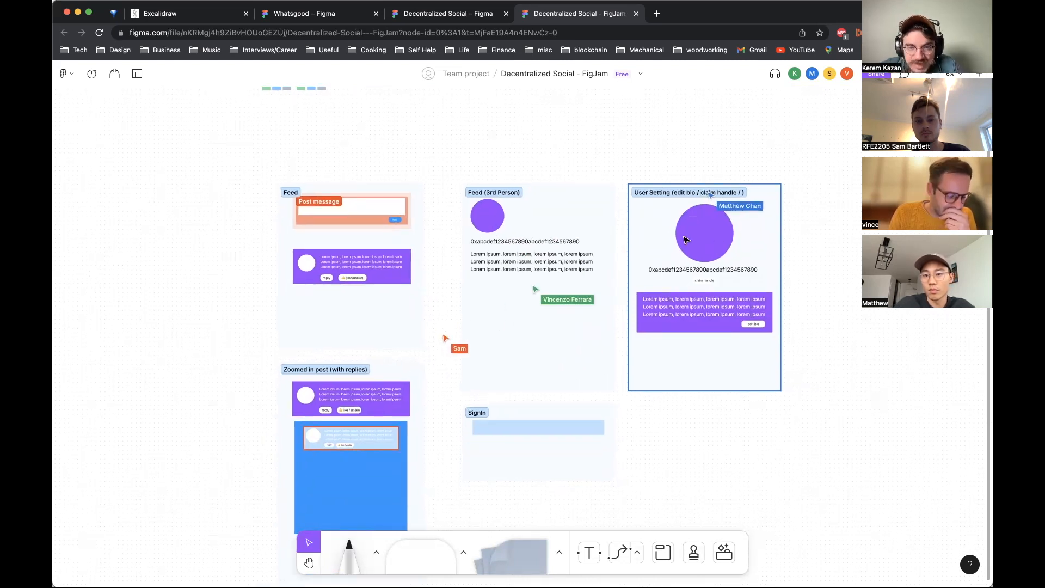
scroll(695, 226, "up", 5)
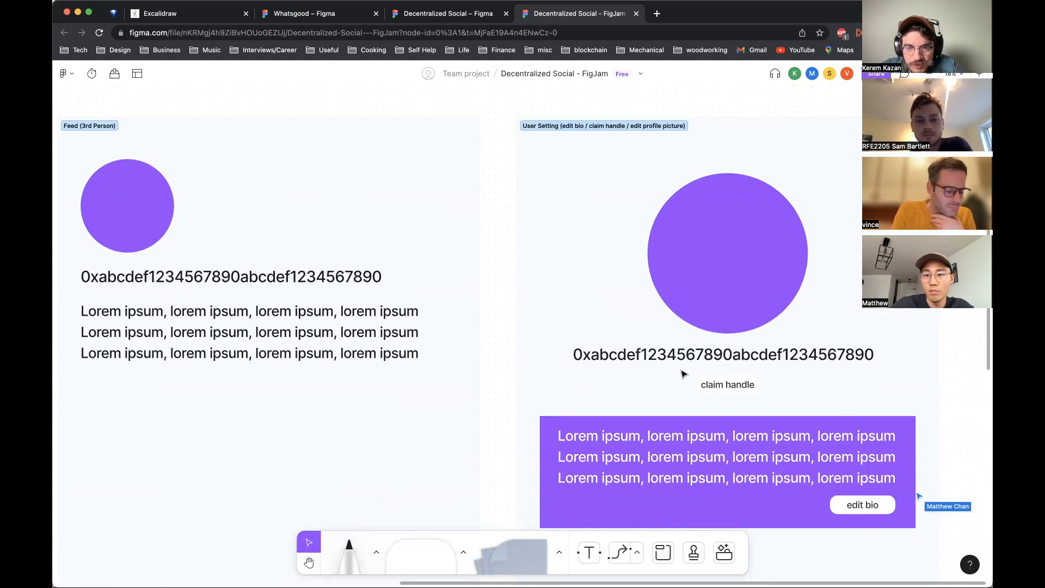
scroll(684, 373, "down", 5)
left_click(536, 346)
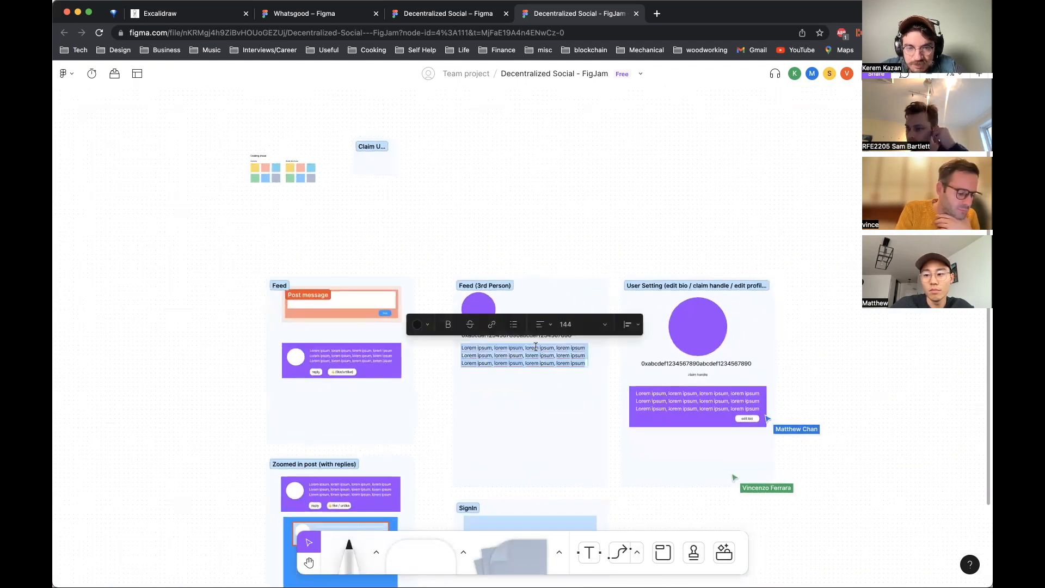
left_click(529, 335)
left_click(524, 363)
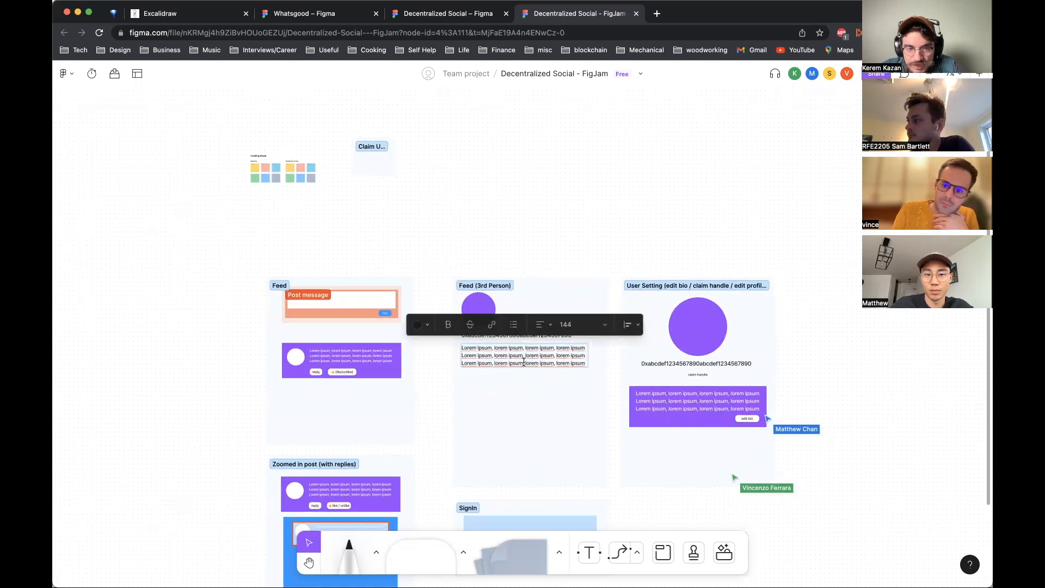
left_click(468, 264)
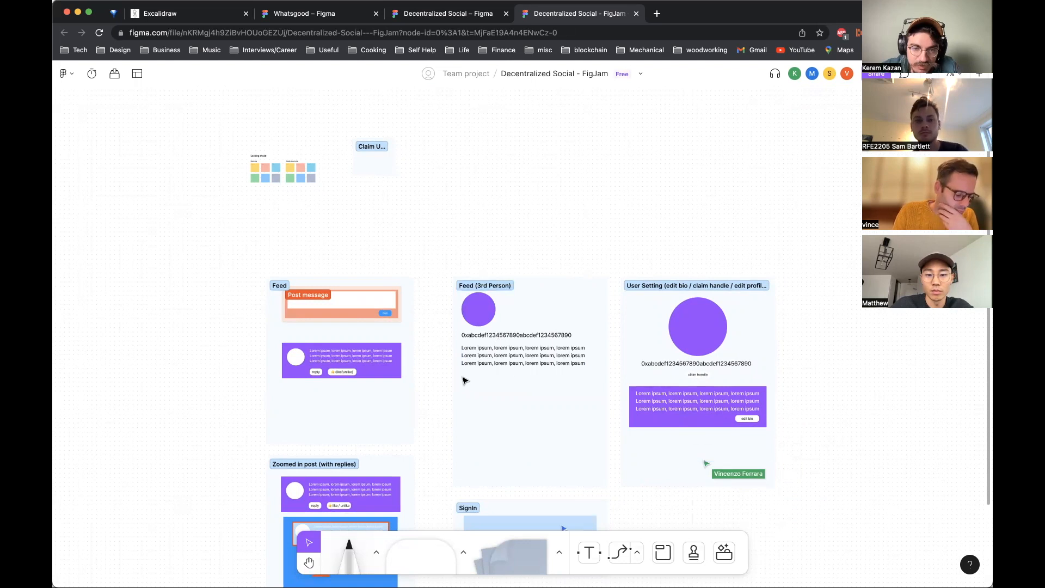
Step: Draw a purple rectangle below the lorem ipsum text in the Feed (3rd Person) section
scroll(528, 472, "down", 5)
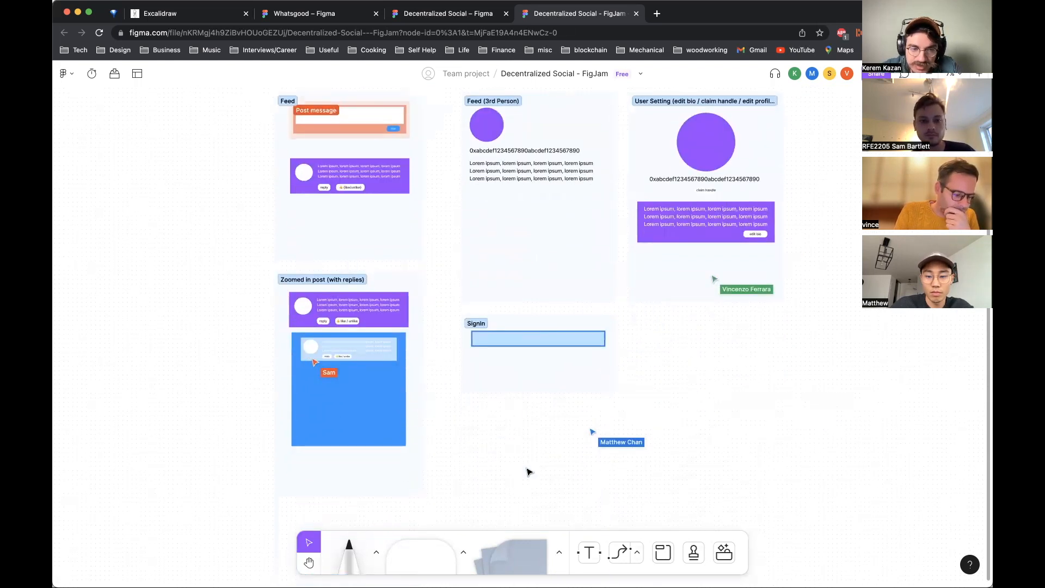
scroll(528, 472, "up", 2)
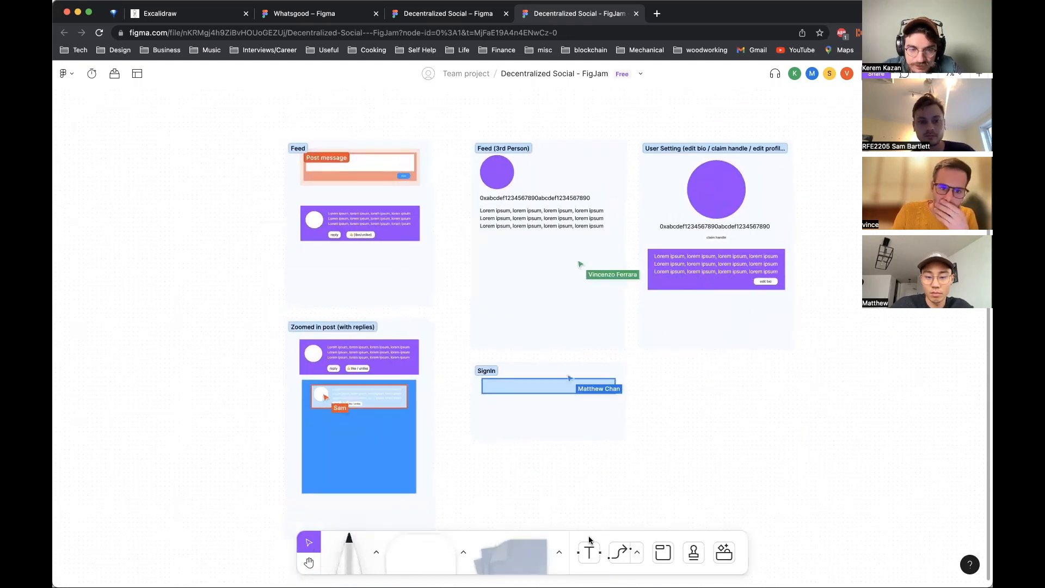
left_click(421, 552)
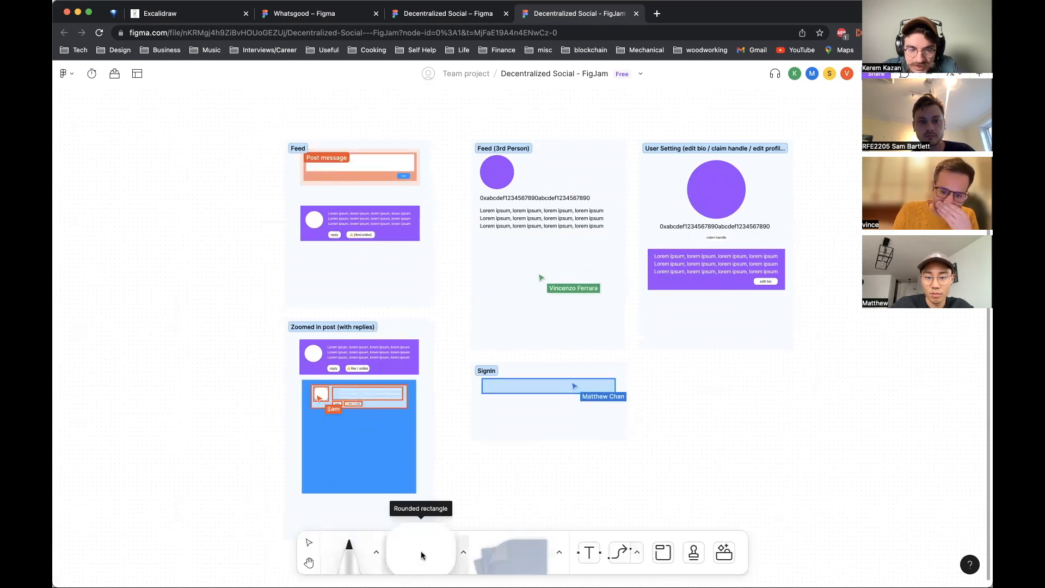
left_click(463, 551)
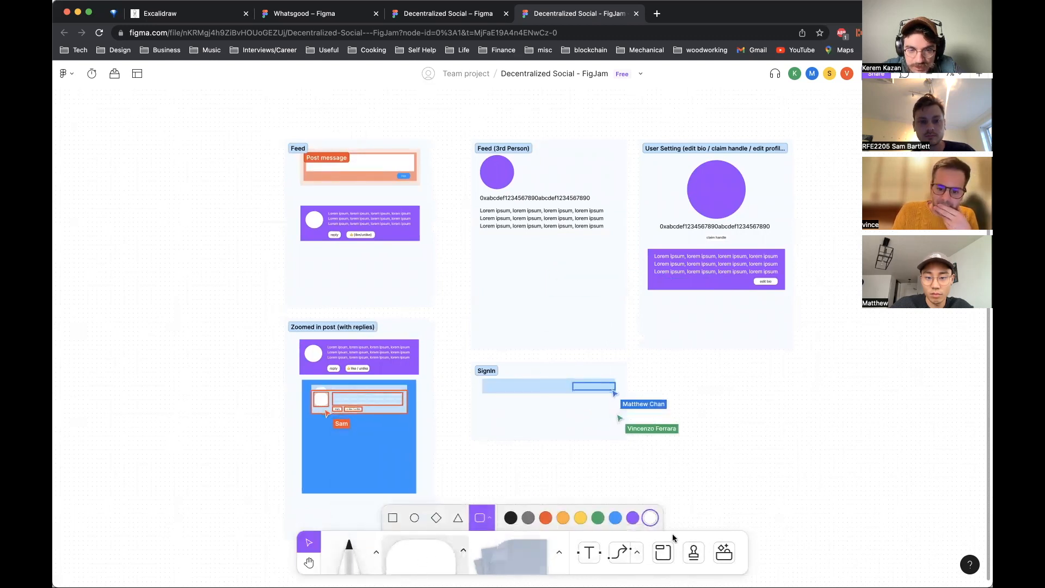
left_click(633, 518)
left_click(393, 518)
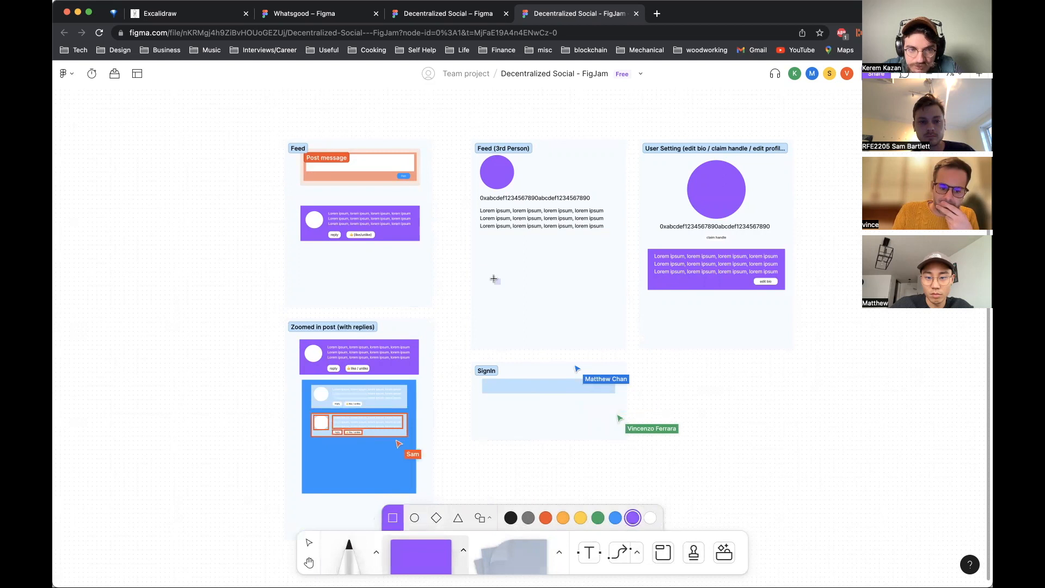
left_click_drag(481, 234, 607, 253)
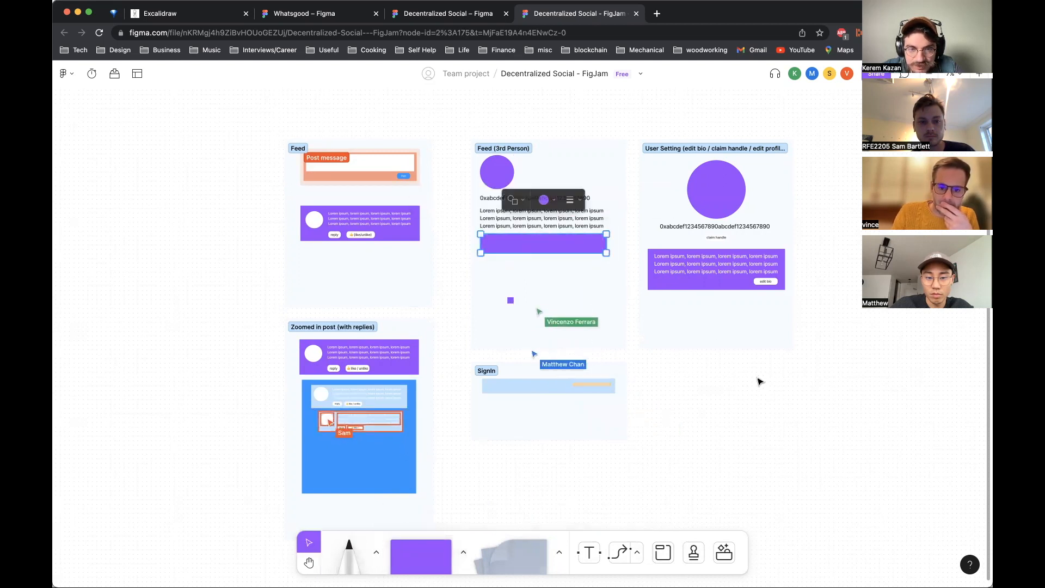
Step: Duplicate the purple rectangle downward to form a stack of four post bars in Feed (3rd Person)
left_click_drag(586, 235, 579, 299)
left_click(561, 250)
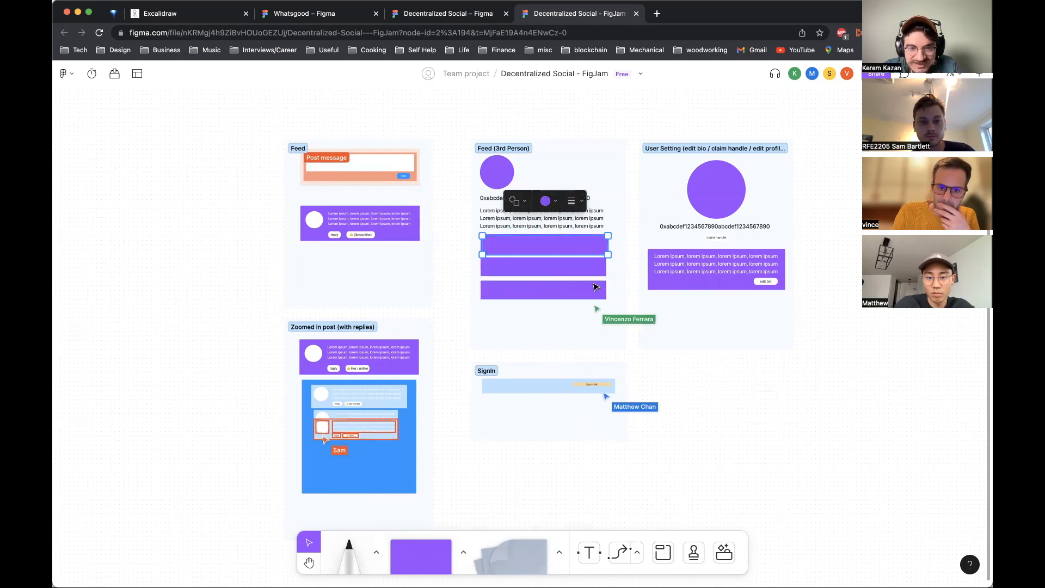
left_click_drag(561, 251, 561, 320)
left_click(755, 370)
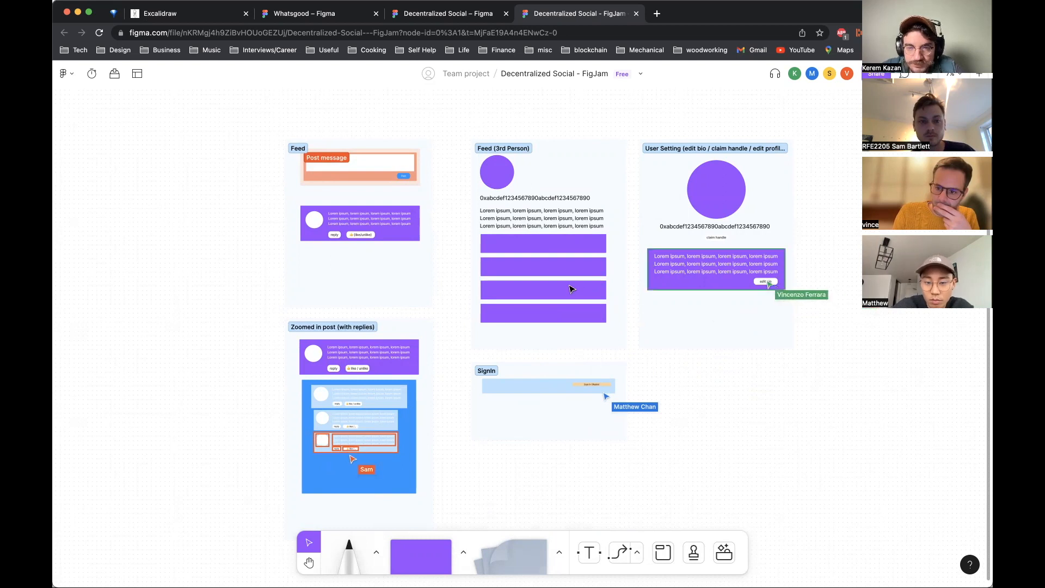
Step: Try yellow and green fills on the User Setting bio box, then undo the colour changes
left_click(687, 289)
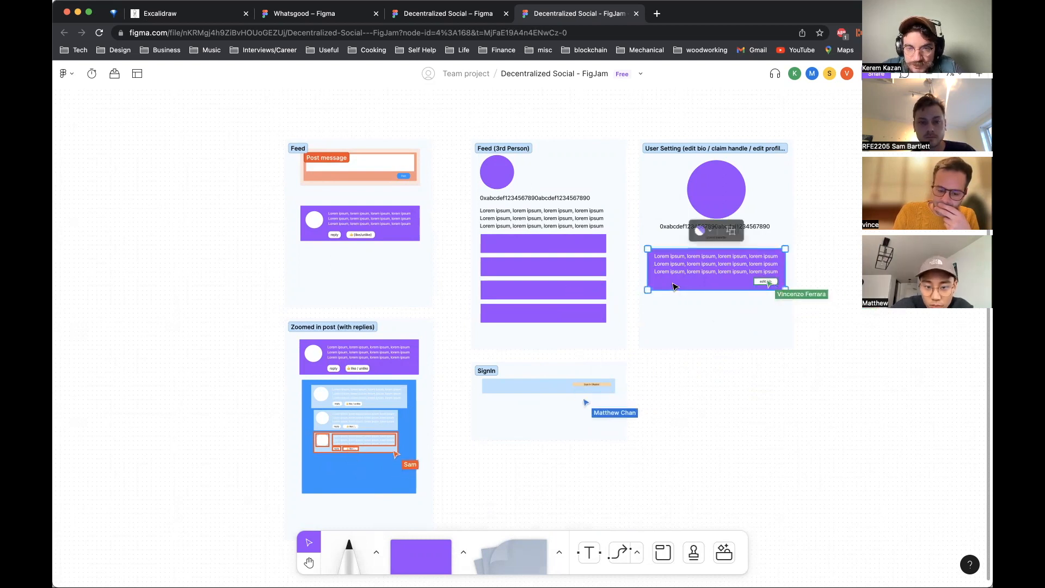
left_click(428, 555)
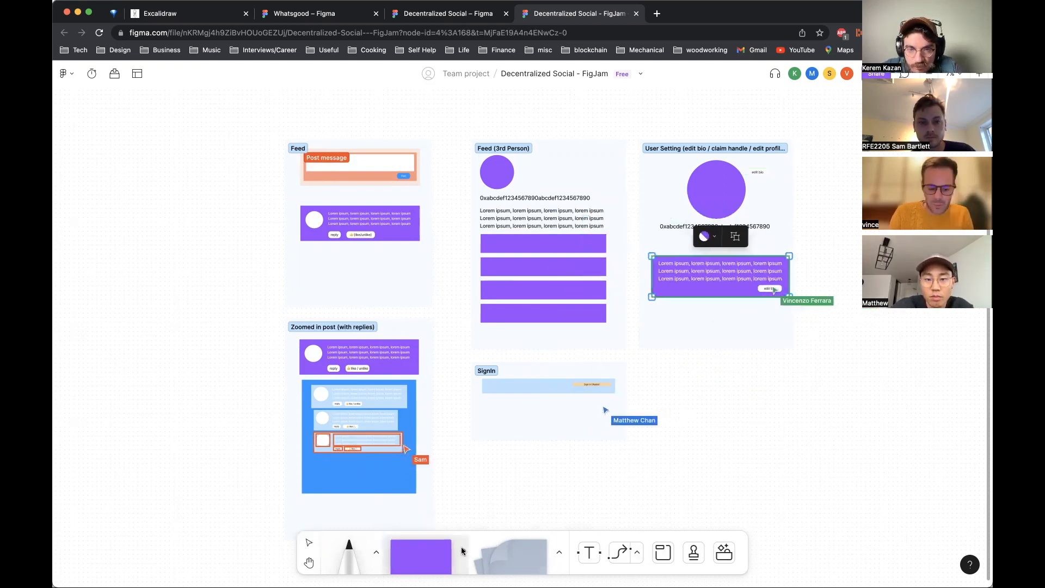
left_click(710, 231)
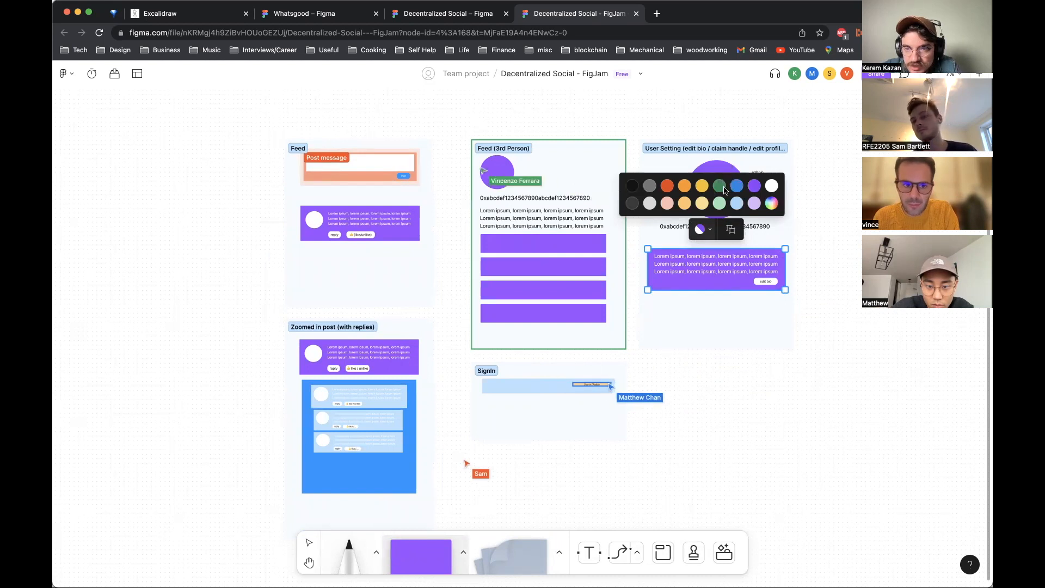
left_click(703, 187)
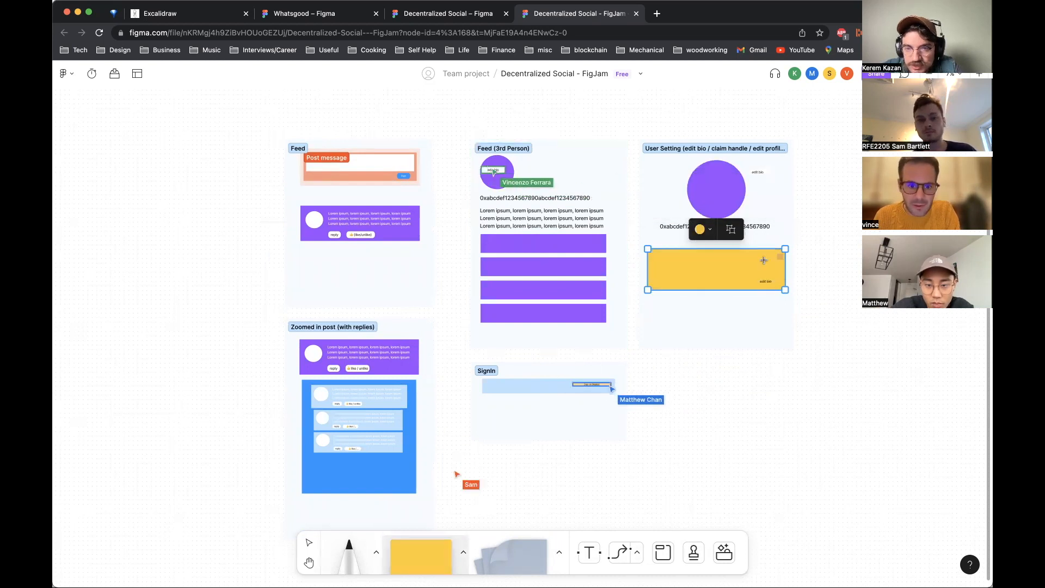
left_click(702, 229)
left_click(719, 187)
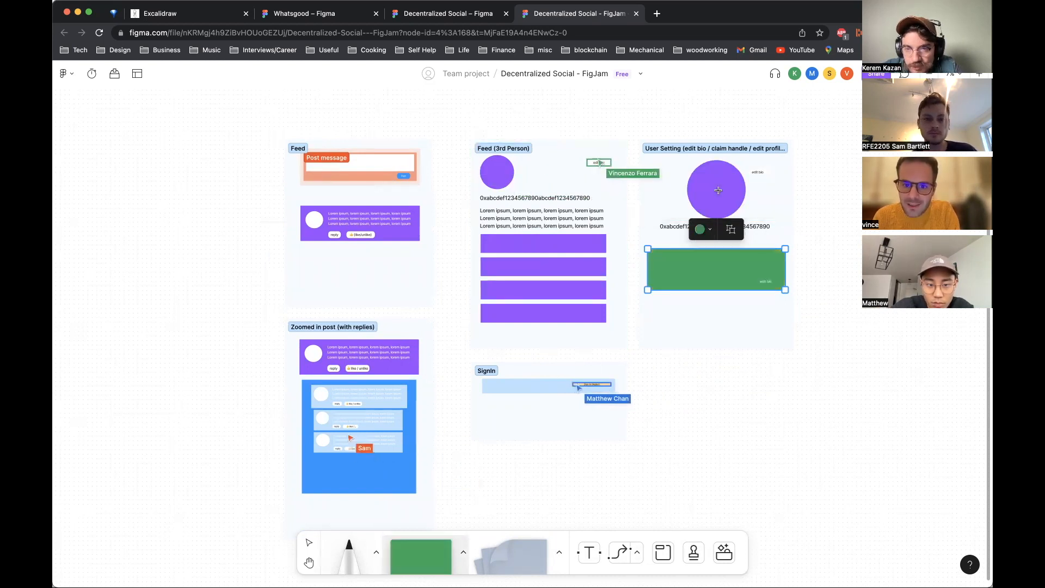
left_click(866, 323)
key("super+z")
key("super+z")
key("super+z")
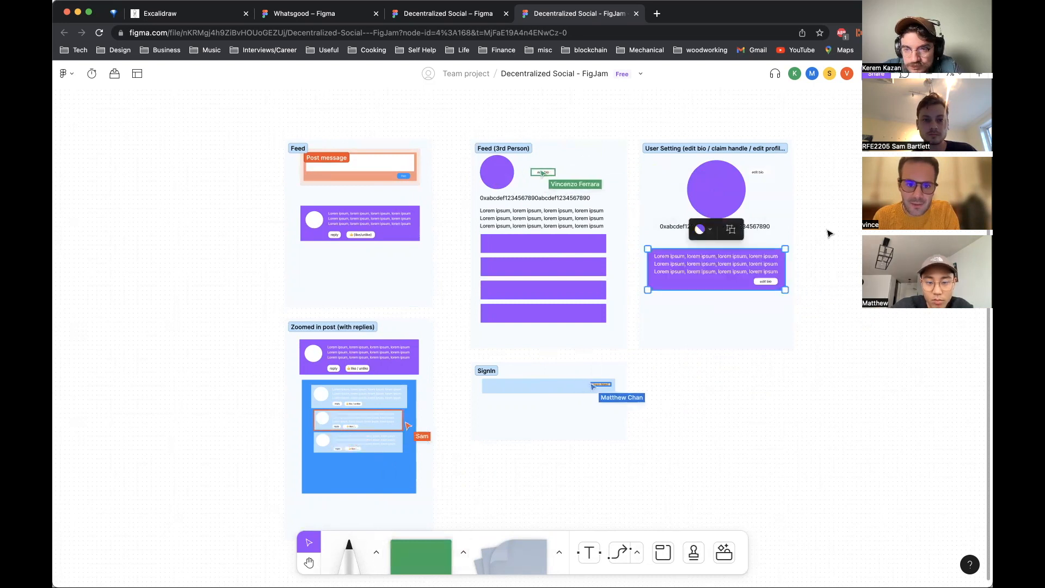
Step: Recolor the bio box orange and open its text for editing, then undo those changes
left_click(708, 233)
left_click(665, 189)
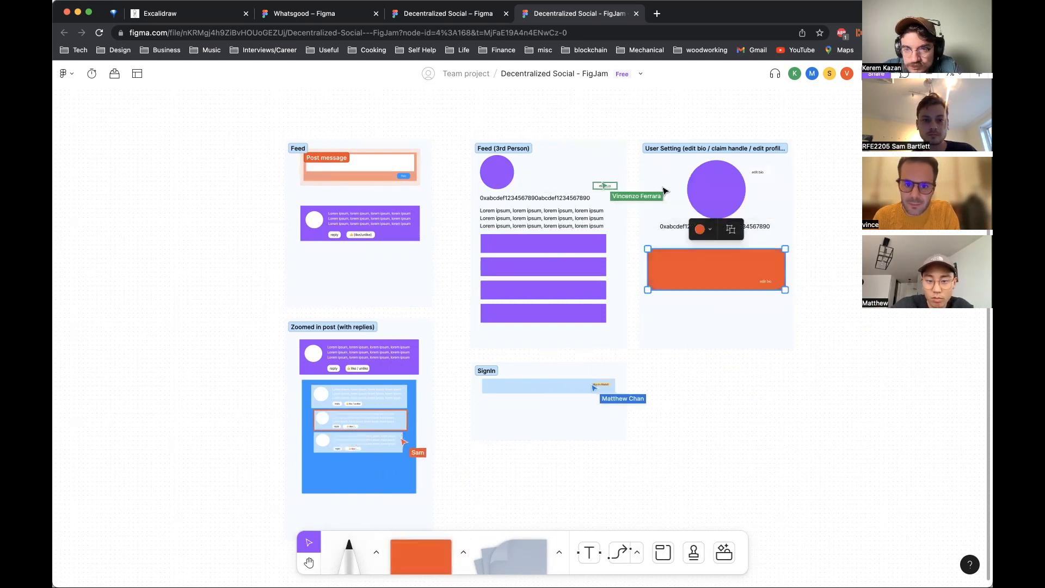
left_click(749, 282)
double_click(739, 273)
key("Escape")
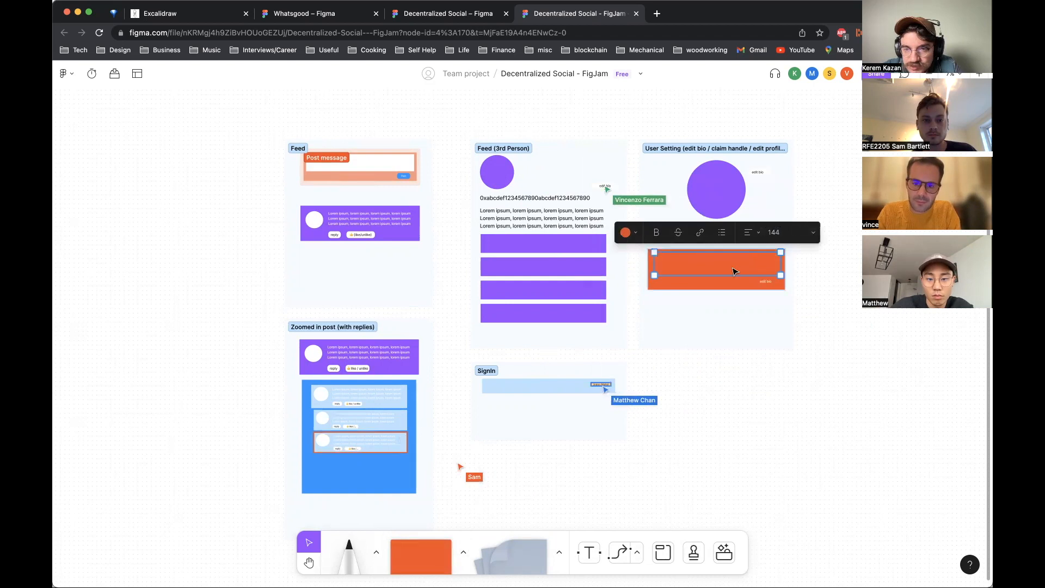
key("Return")
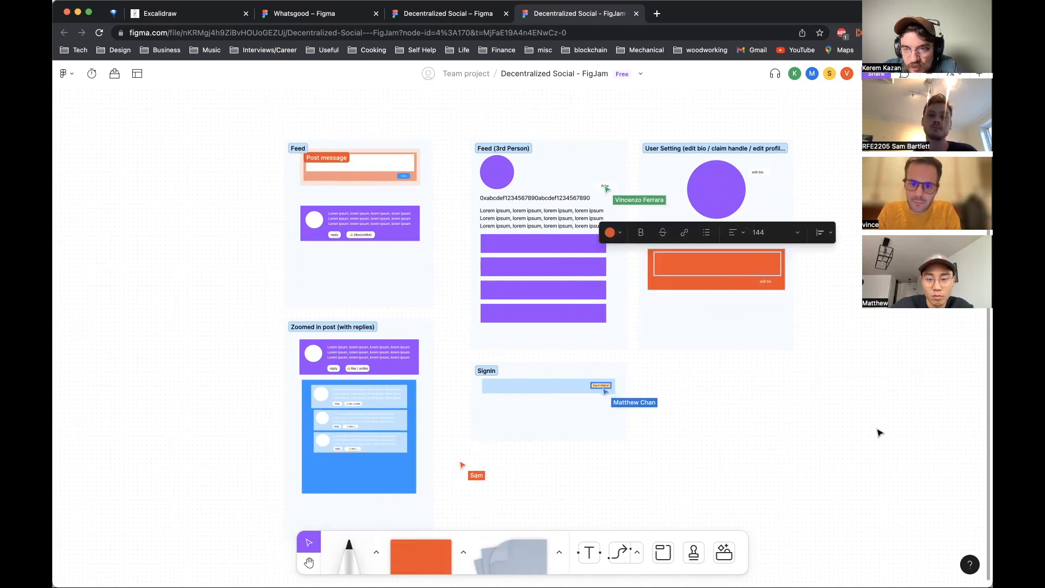
key("super+z")
key("super+z")
key("super+z")
key("super+z")
left_click(870, 407)
Step: Change the fill of the User Setting bio box to orange
left_click(765, 288)
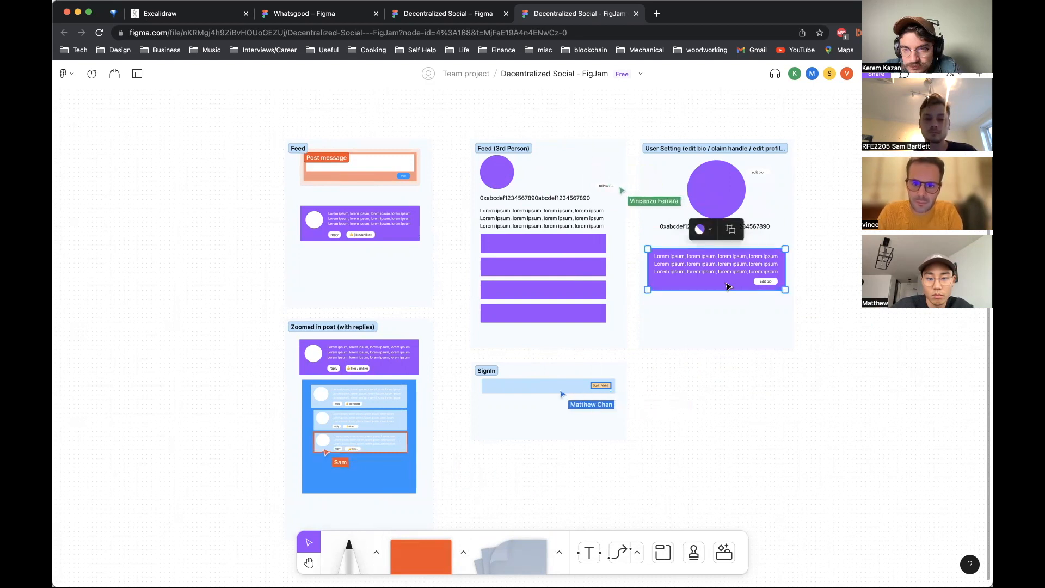
left_click(717, 214)
left_click(685, 179)
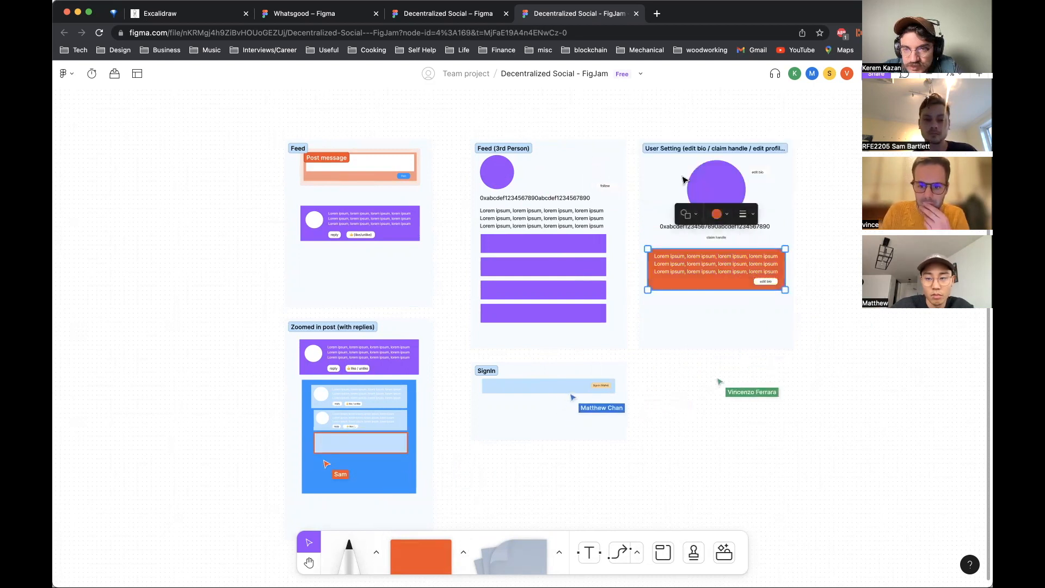
left_click(934, 338)
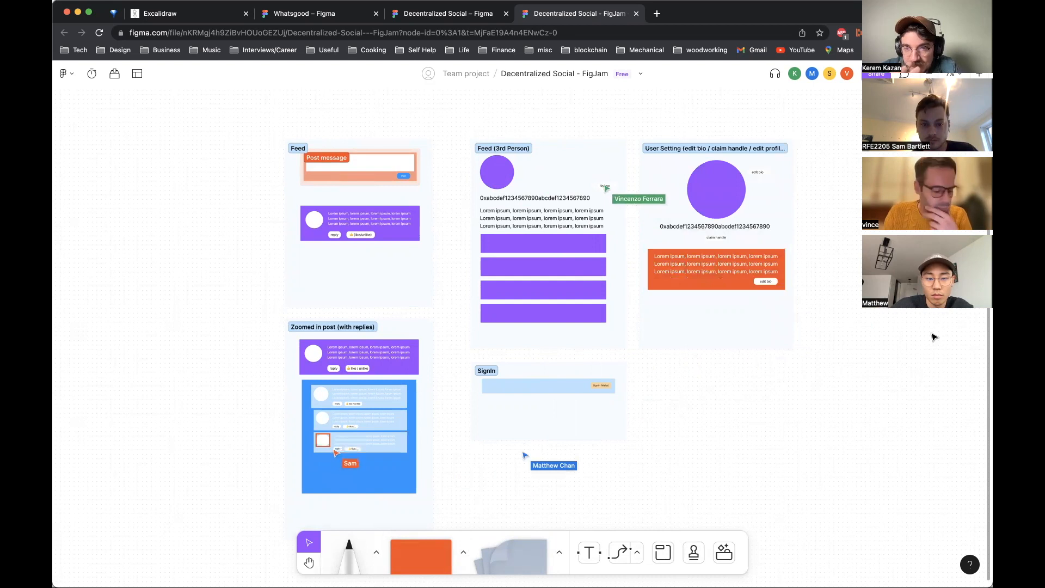
Step: Duplicate the orange bio box and place the copy below the User Setting section
scroll(933, 336, "up", 1)
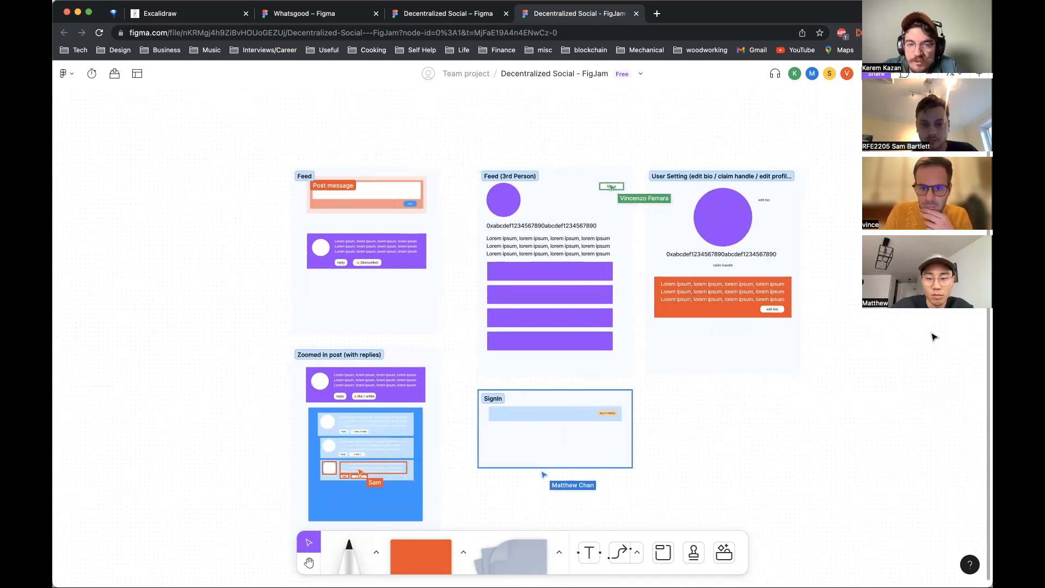
left_click(506, 255)
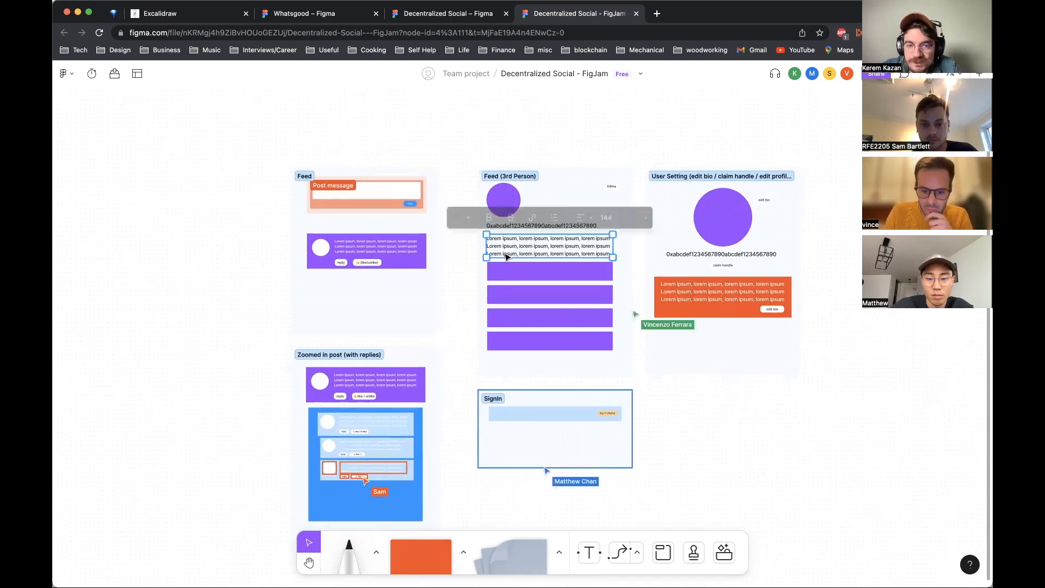
left_click(777, 385)
left_click(708, 315)
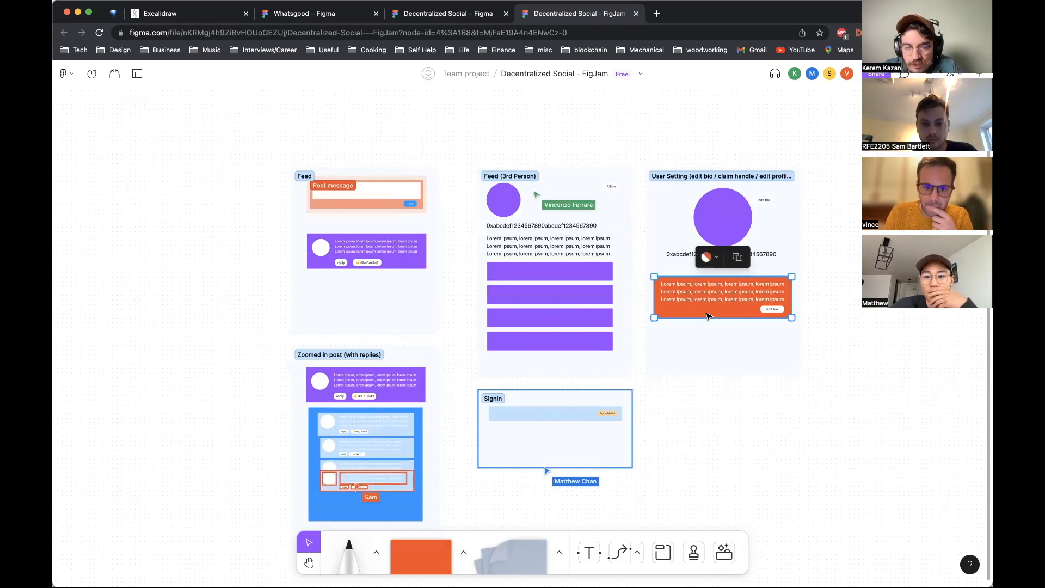
left_click_drag(733, 308, 783, 421)
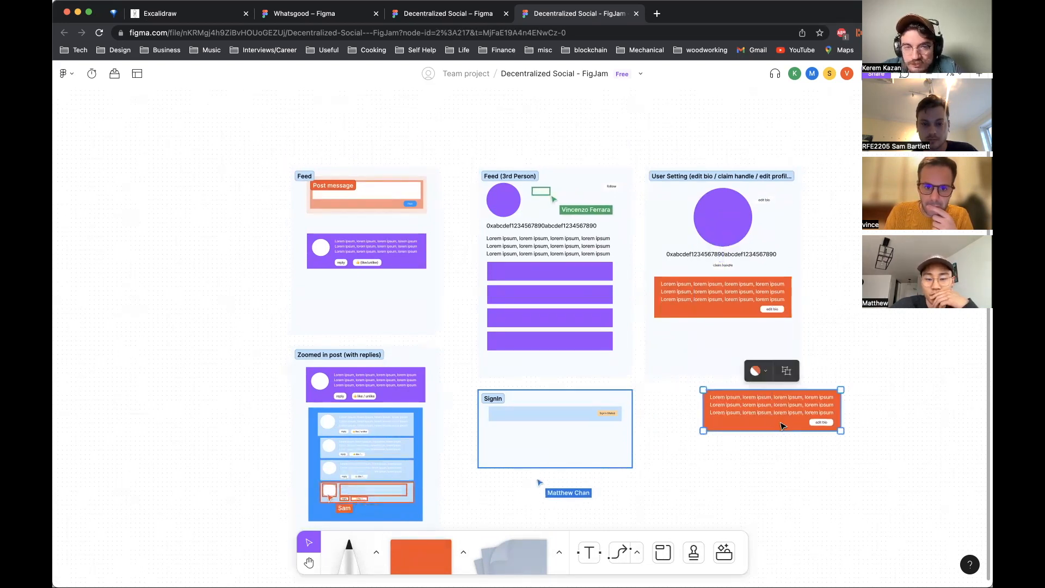
Step: Delete the lorem ipsum text in Feed (3rd Person) and the edit bio button from the copied box
left_click(550, 247)
key("BackSpace")
left_click(826, 423)
double_click(826, 423)
key("BackSpace")
left_click(825, 423)
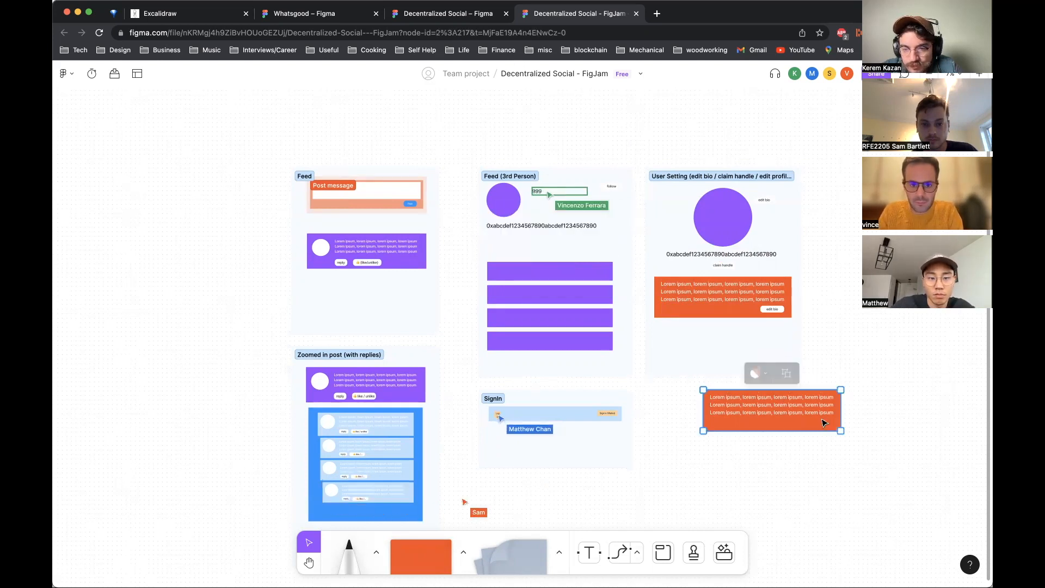
Step: Shorten the copied bio box and move it under the address in the Feed (3rd Person) section
left_click_drag(841, 431, 841, 420)
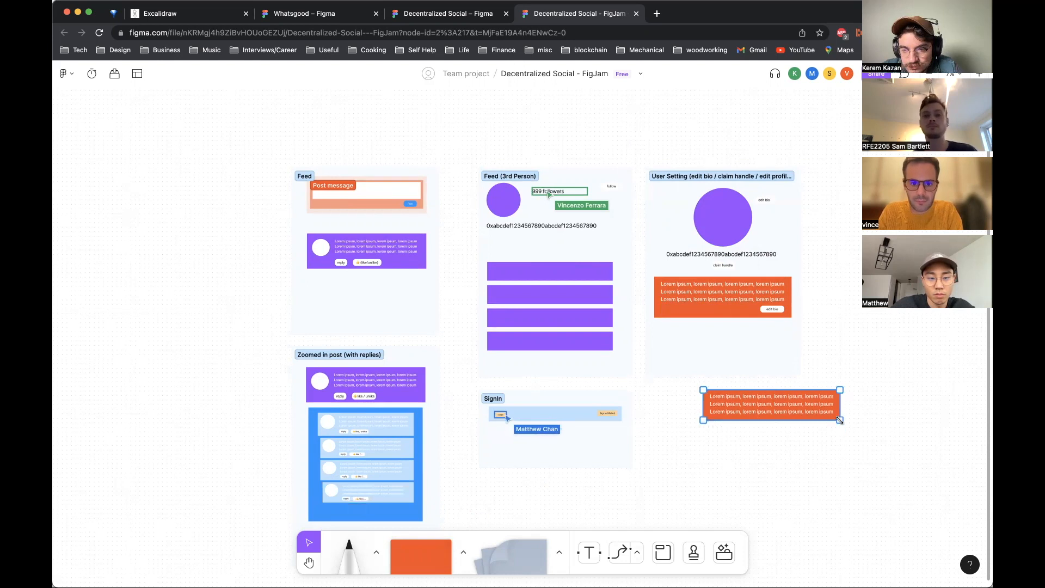
key("BackSpace")
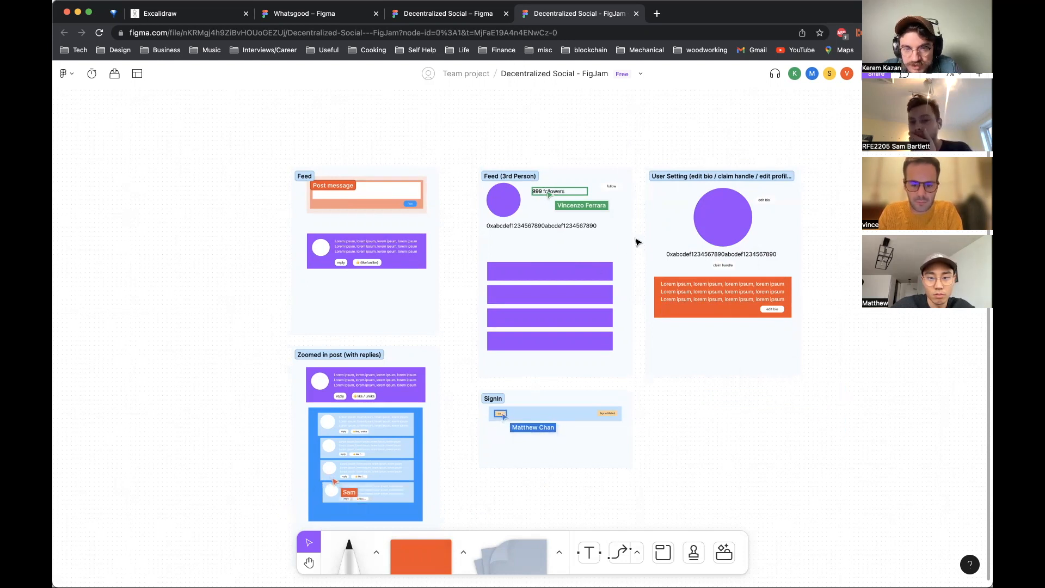
key("ctrl+z")
left_click_drag(740, 417, 527, 254)
left_click(764, 400)
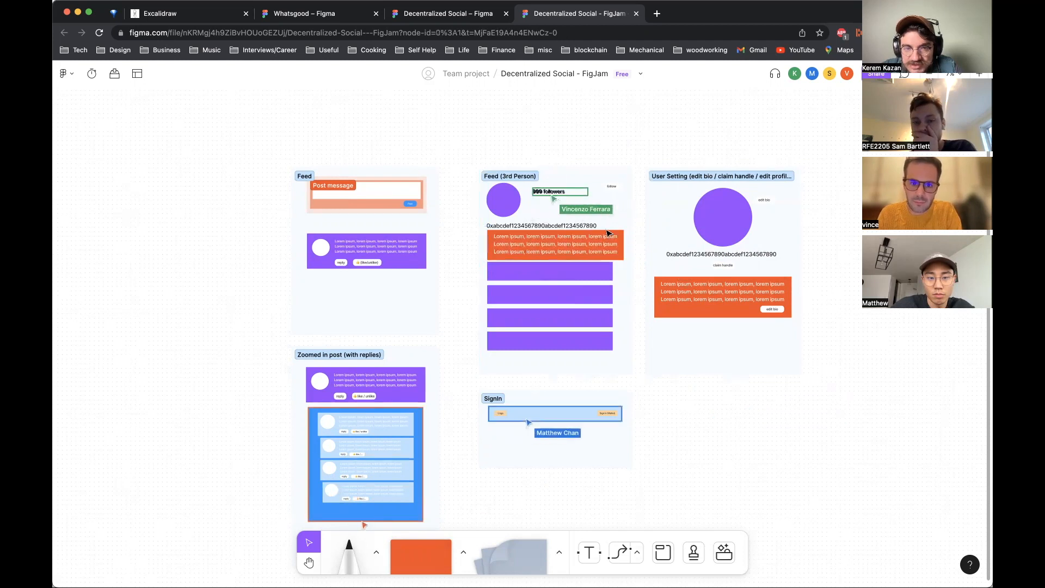
Step: Shift the purple post bars in Feed (3rd Person) down so they sit below the orange bio box
left_click(610, 237)
left_click(607, 273)
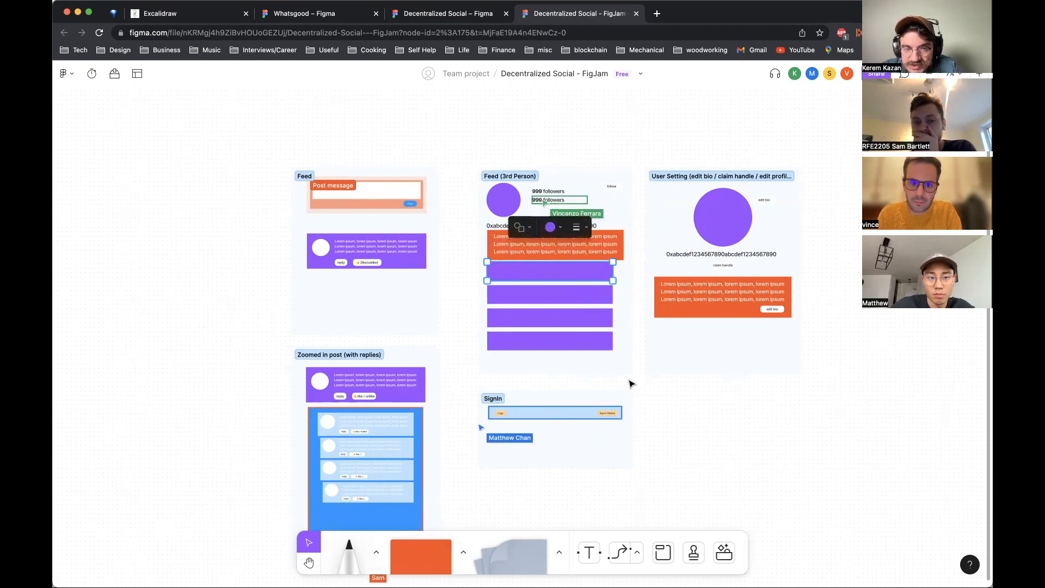
left_click_drag(626, 359, 558, 283)
left_click(770, 415)
left_click_drag(619, 255, 619, 261)
left_click(719, 421)
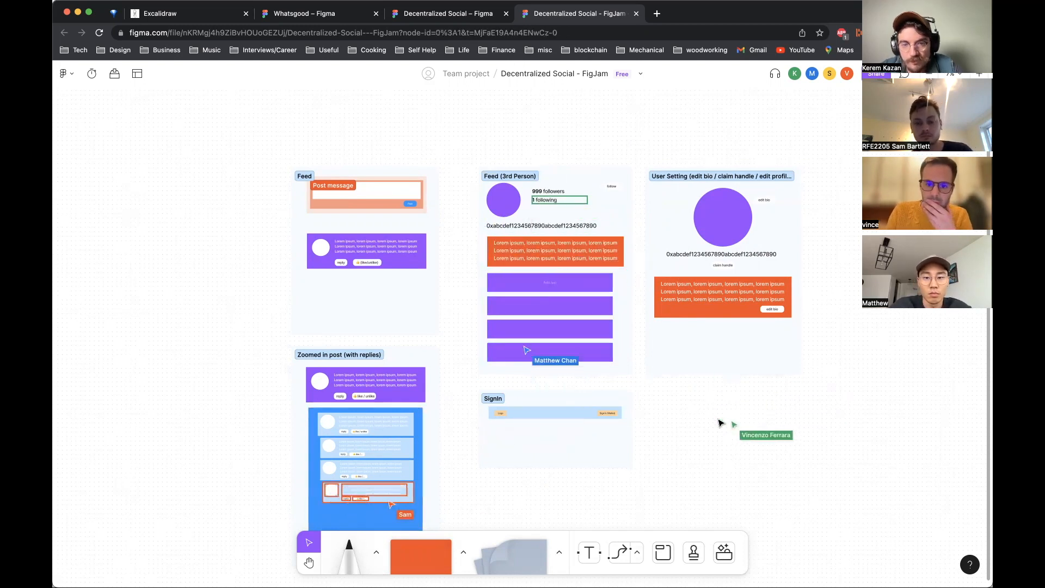
scroll(719, 420, "left", 2)
scroll(719, 420, "down", 1)
scroll(721, 423, "down", 2)
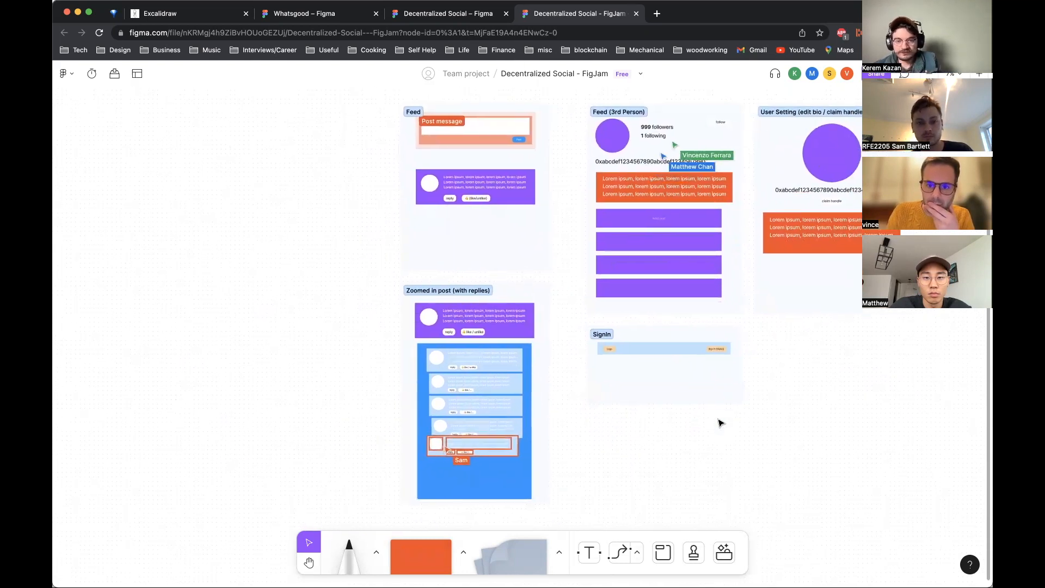
scroll(721, 423, "right", 2)
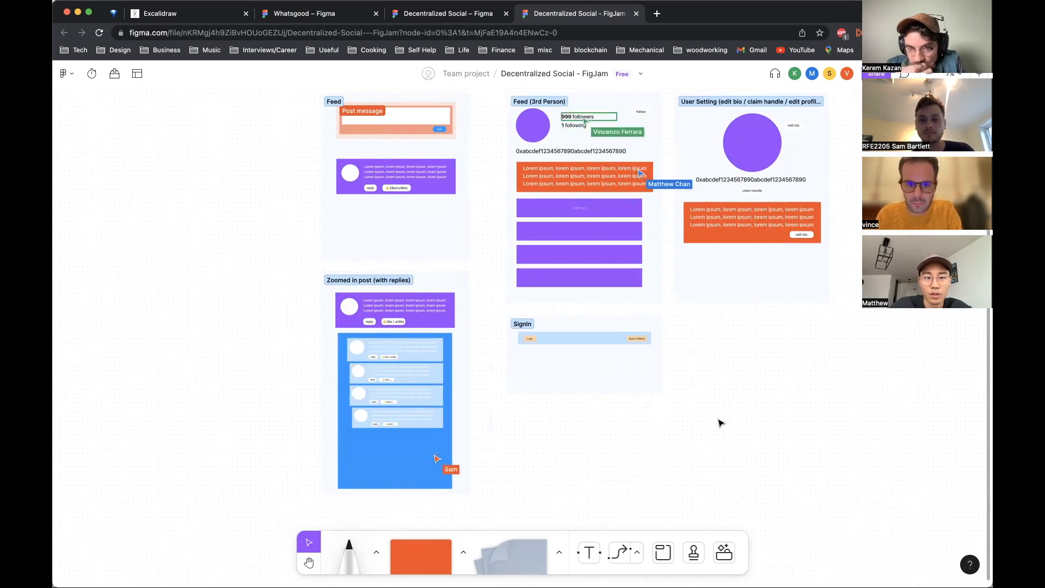
mouse_move(485, 310)
left_mouse_down()
mouse_move(653, 353)
mouse_move(674, 431)
mouse_move(690, 419)
mouse_move(489, 298)
mouse_move(701, 399)
mouse_move(714, 432)
mouse_move(477, 267)
mouse_move(491, 306)
left_mouse_up()
left_click(490, 305)
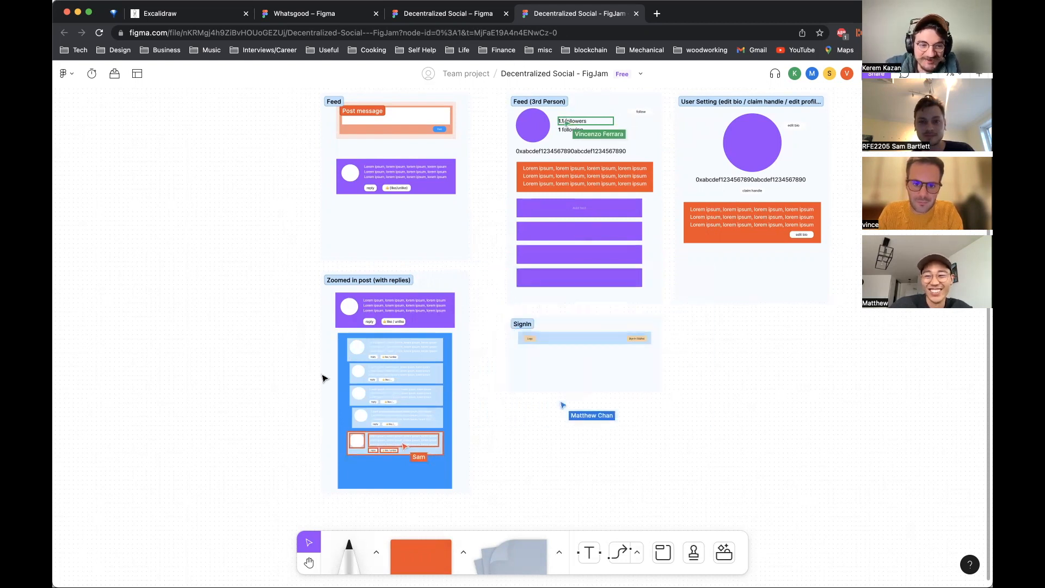
scroll(309, 390, "left", 1)
scroll(310, 390, "down", 1)
scroll(309, 391, "up", 3)
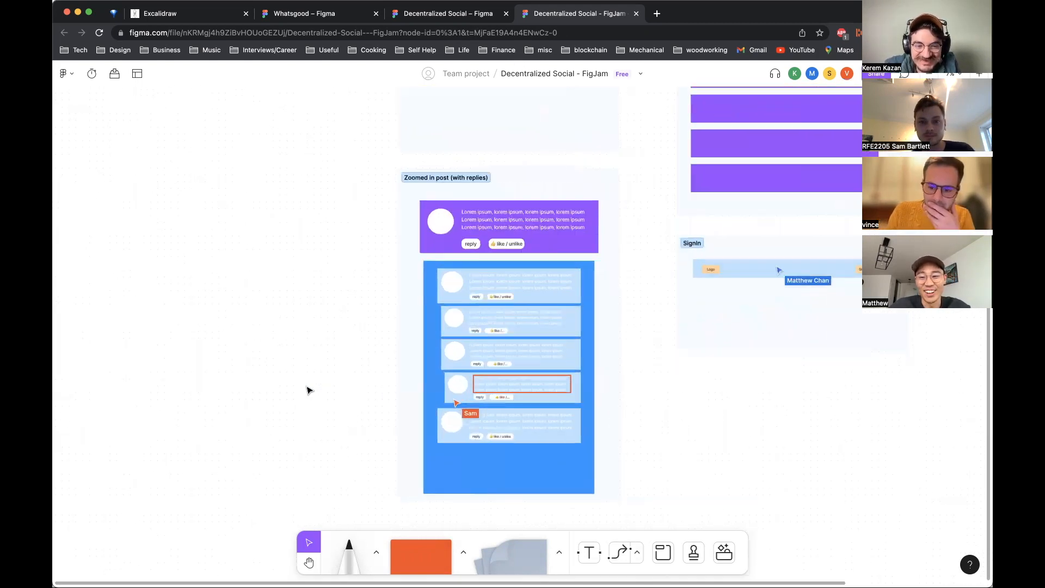
scroll(309, 391, "up", 2)
scroll(309, 390, "right", 1)
scroll(309, 390, "down", 1)
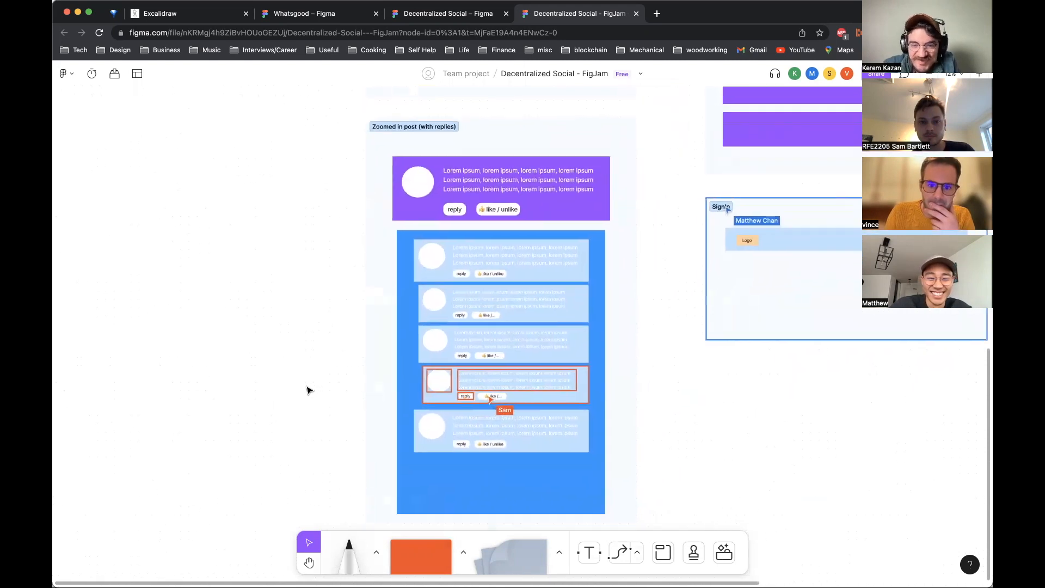
double_click(756, 209)
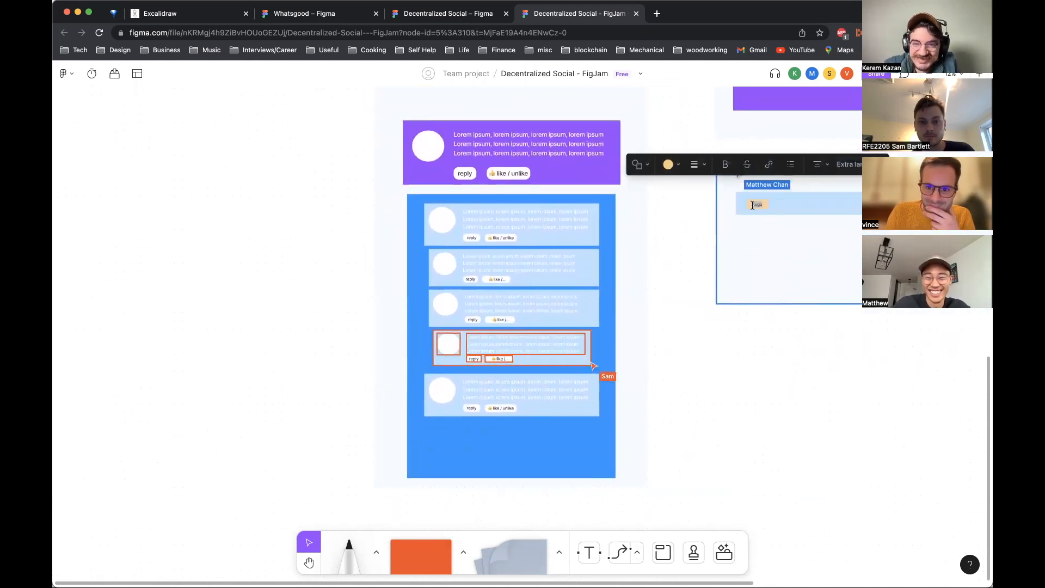
left_click(770, 203)
left_click(848, 382)
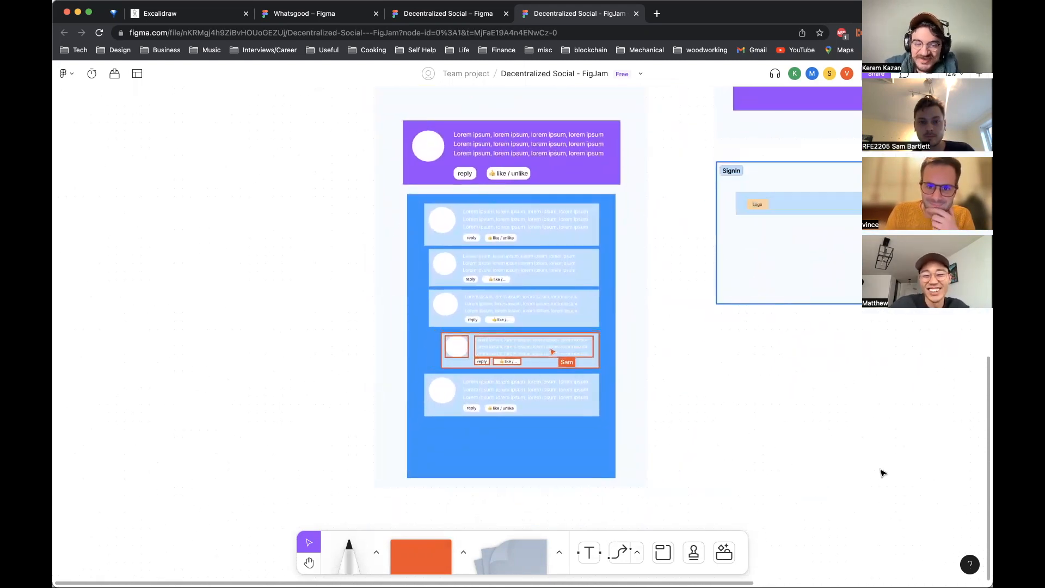
scroll(809, 449, "right", 2)
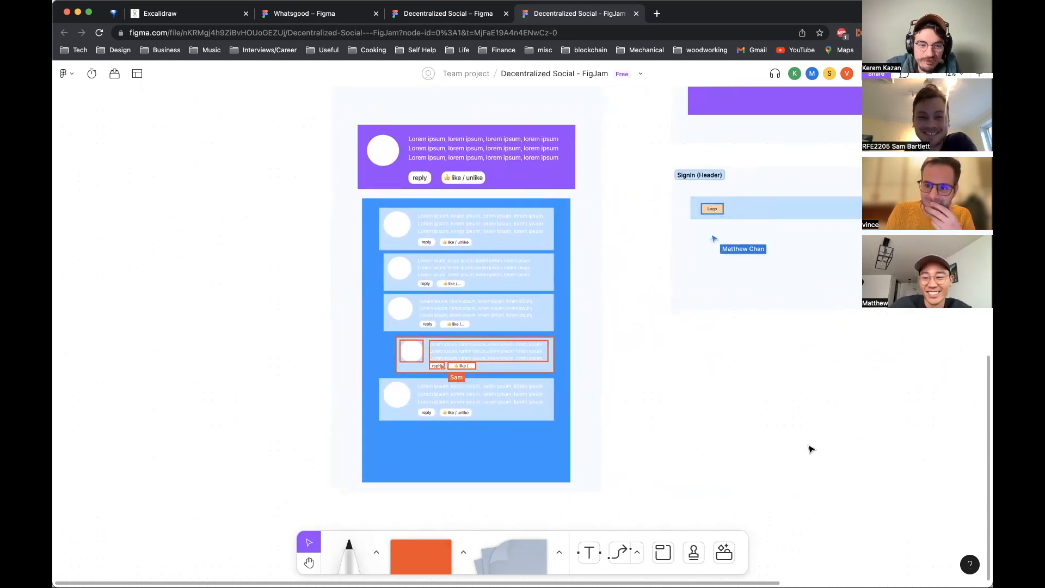
scroll(809, 450, "down", 2)
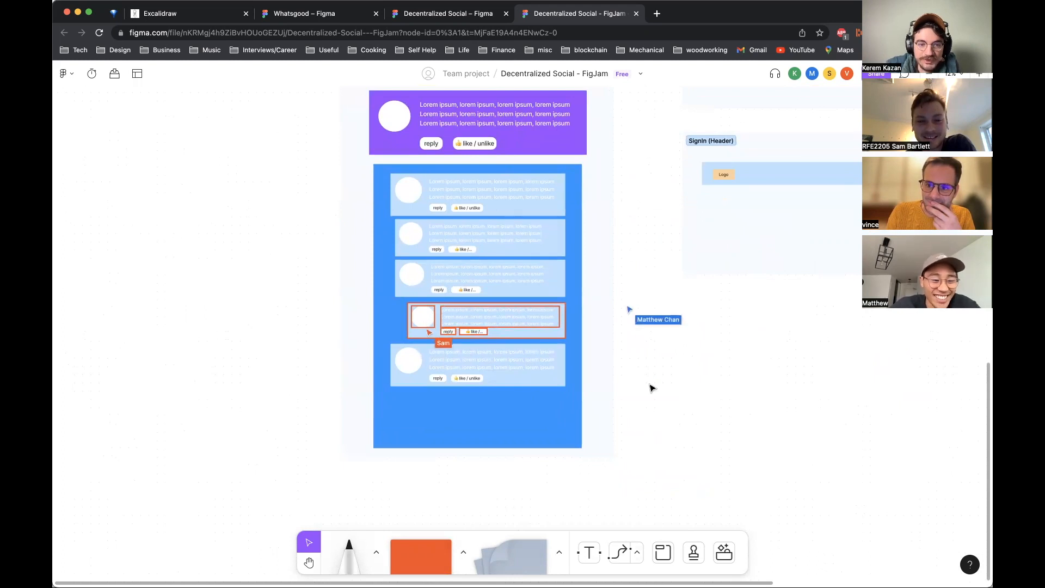
left_click(402, 195)
left_click(398, 238)
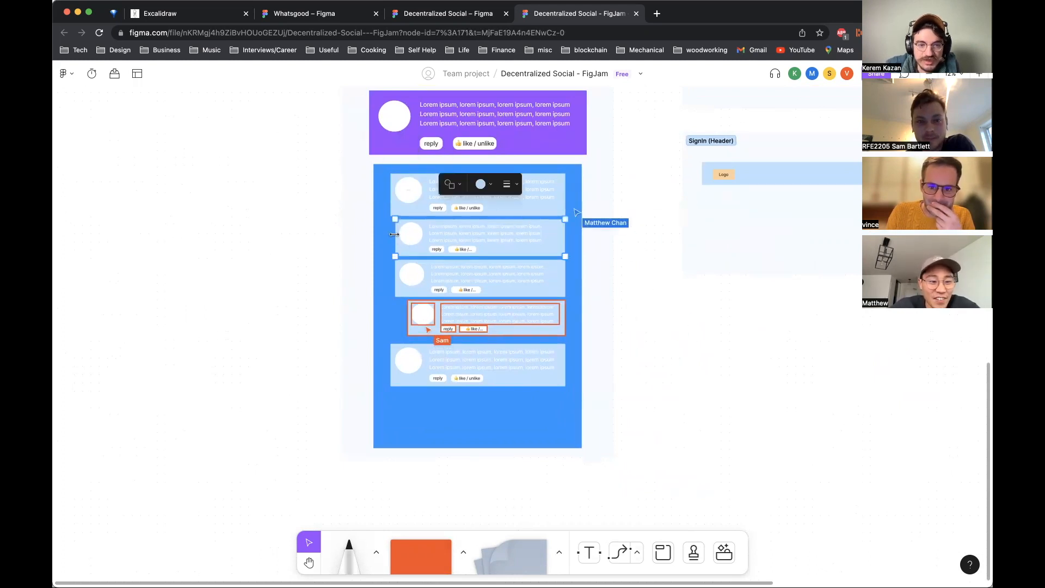
left_click(625, 337)
left_click(432, 253)
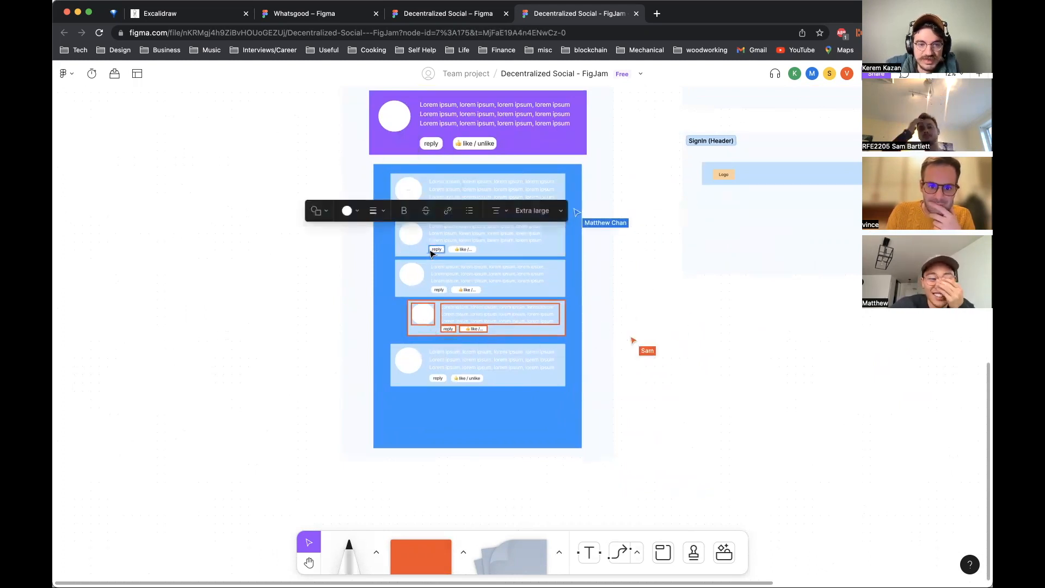
left_click(406, 291)
left_click(358, 197)
scroll(357, 198, "up", 2)
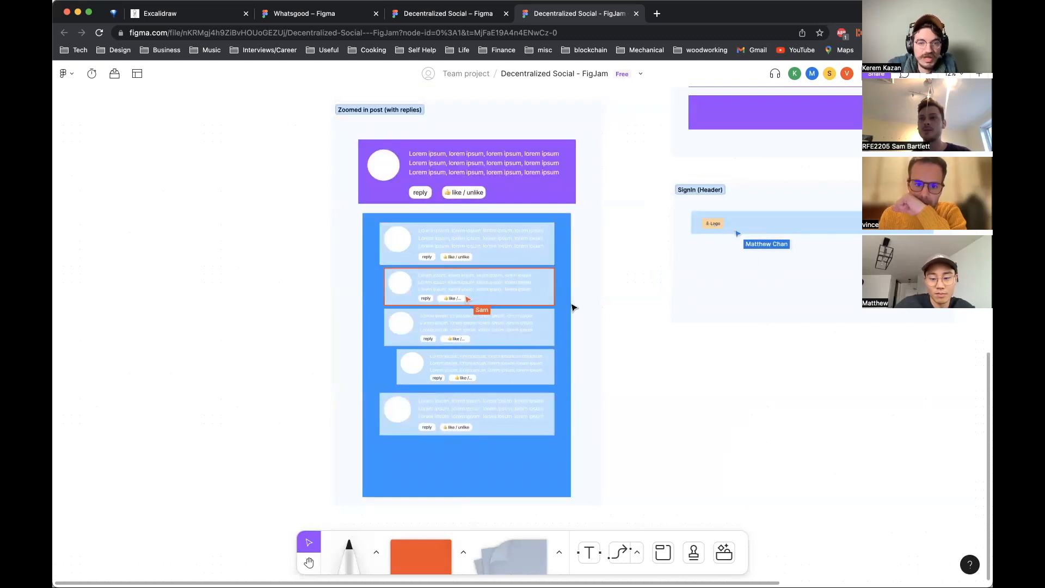
Step: Duplicate the like / unlike button on the zoomed-in post and relabel the copy as view post
scroll(573, 307, "up", 3)
left_click(397, 136)
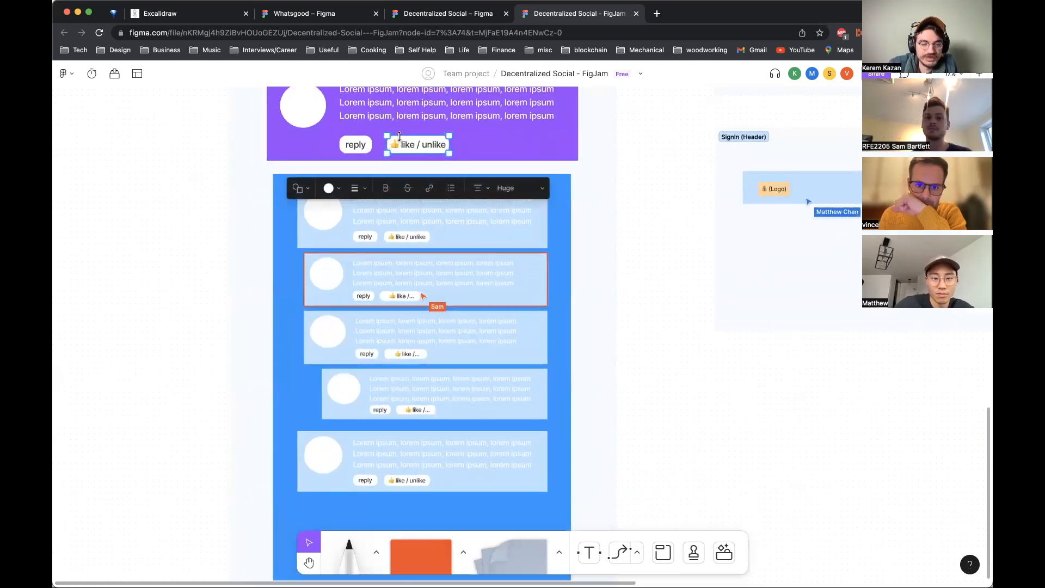
key("super+v")
left_click_drag(414, 146, 495, 147)
double_click(496, 146)
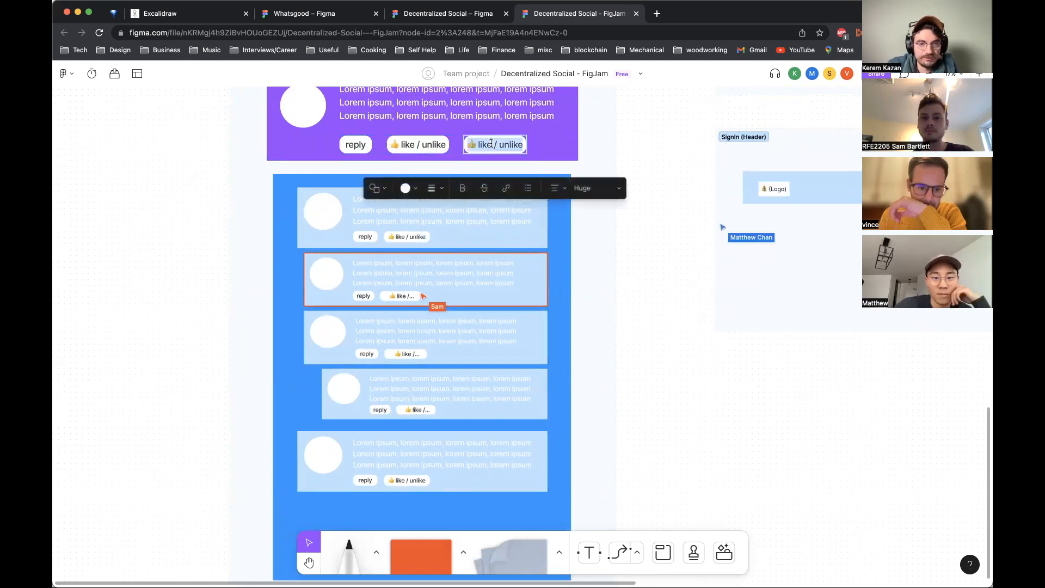
key("super+a")
type("view post")
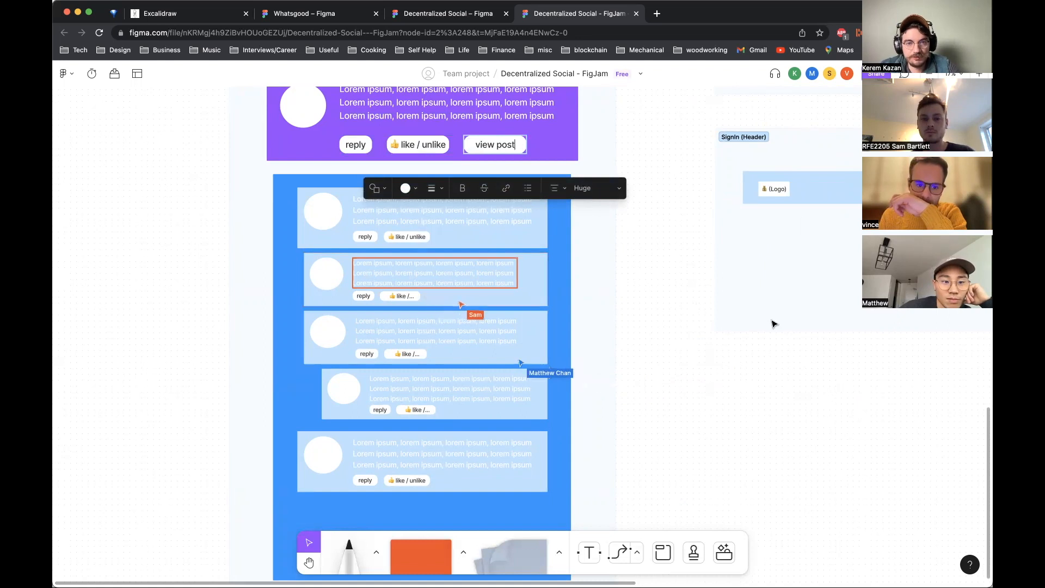
key("Escape")
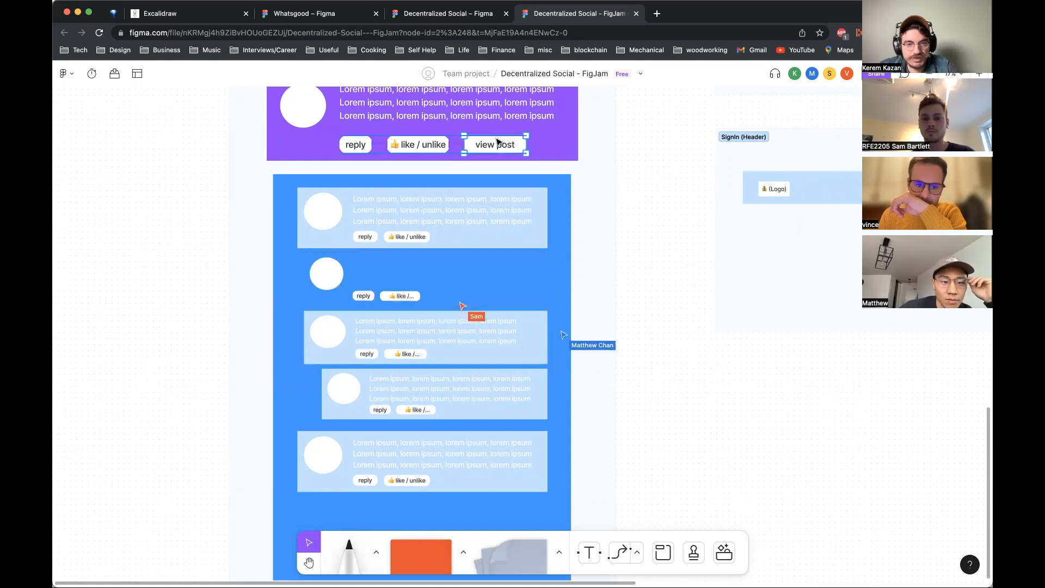
left_click_drag(501, 140, 497, 142)
left_click(634, 236)
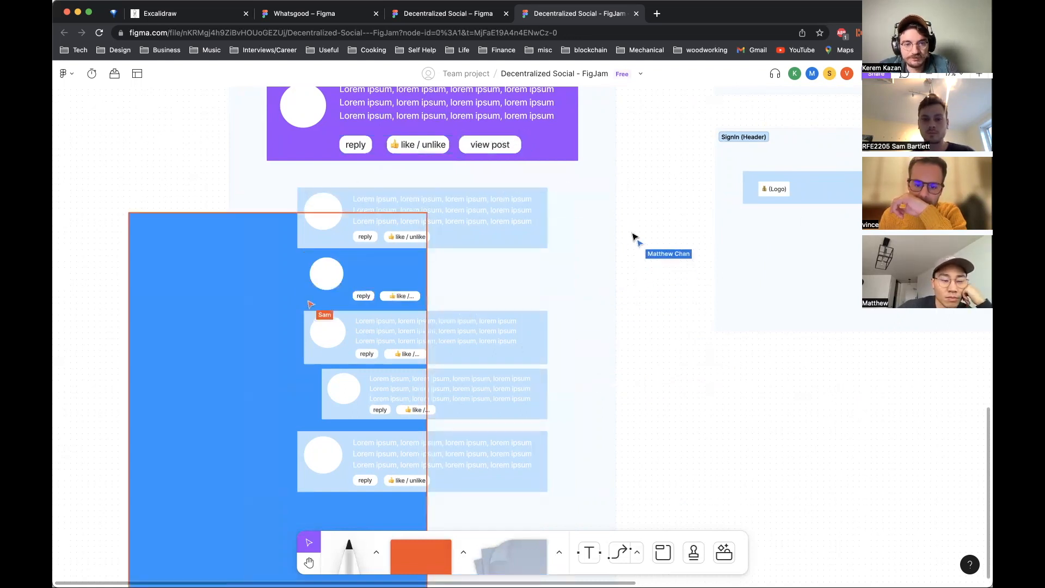
left_click(483, 143)
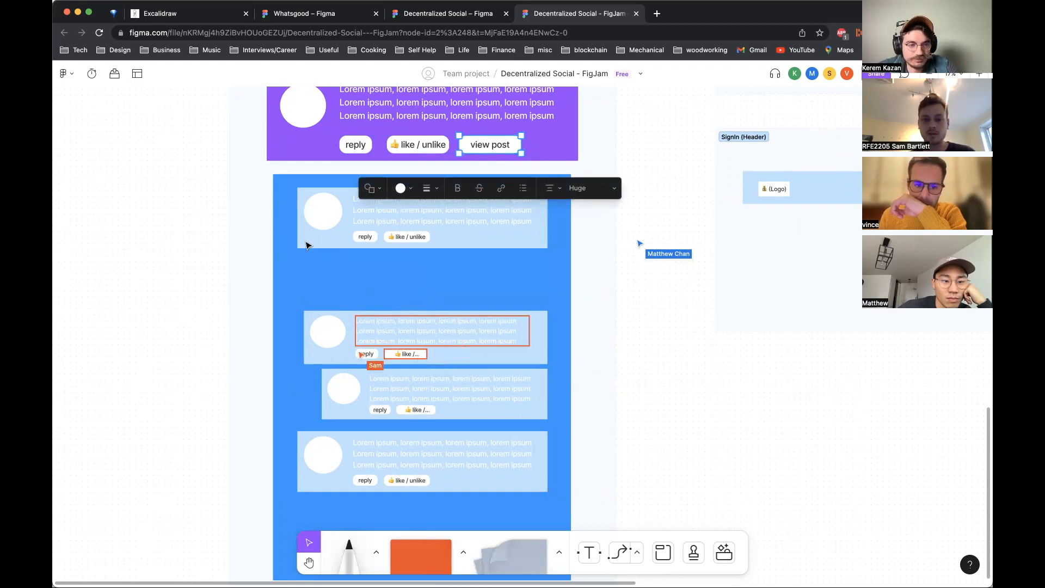
left_click(785, 402)
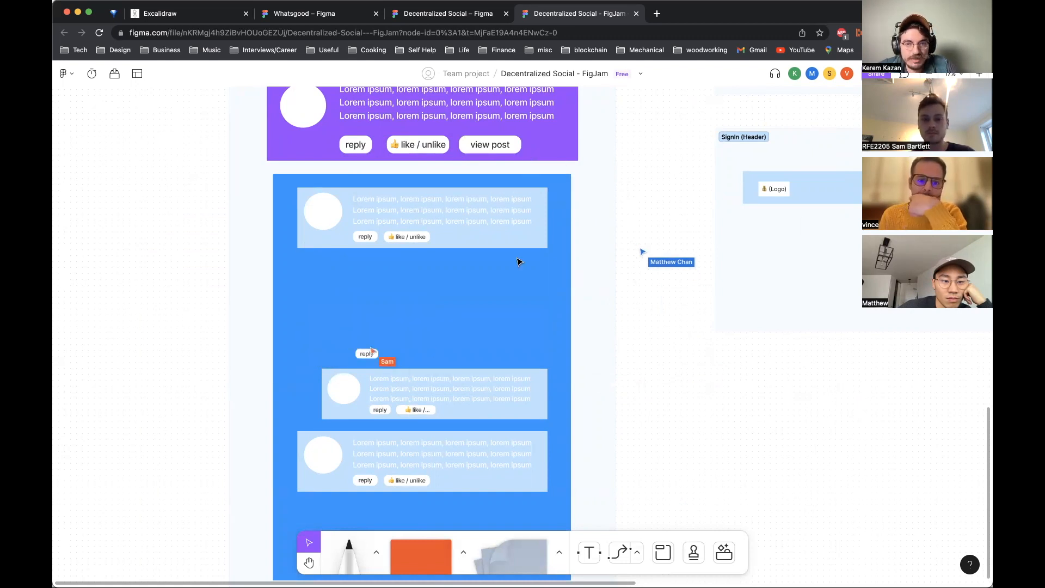
scroll(517, 156, "up", 1)
left_click(528, 175)
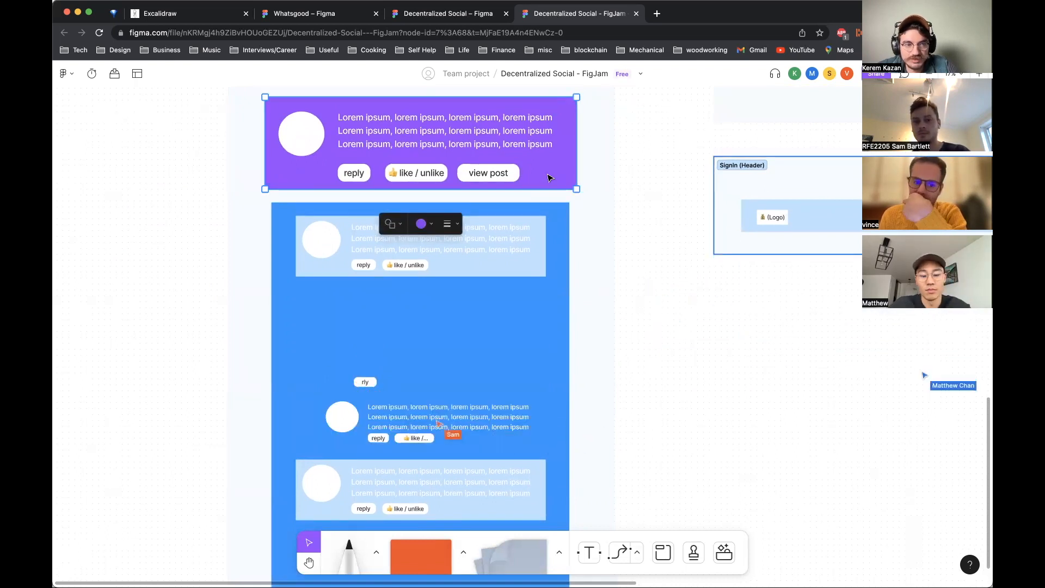
Step: Open twitter.com in a new browser tab to check its post layout, then close the tab
key("super+t")
type("twitter.com/home")
key("Return")
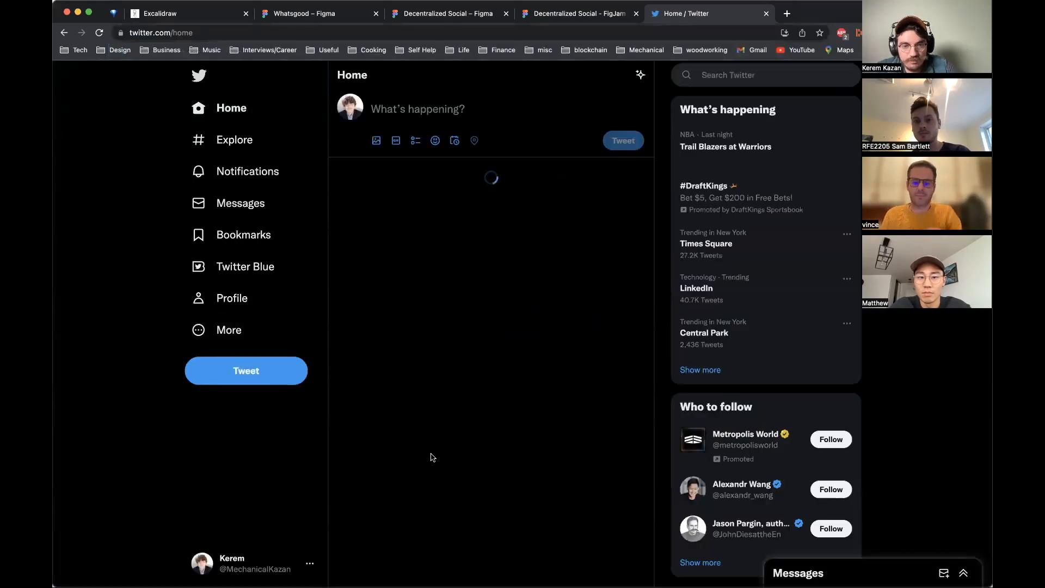
key("super+w")
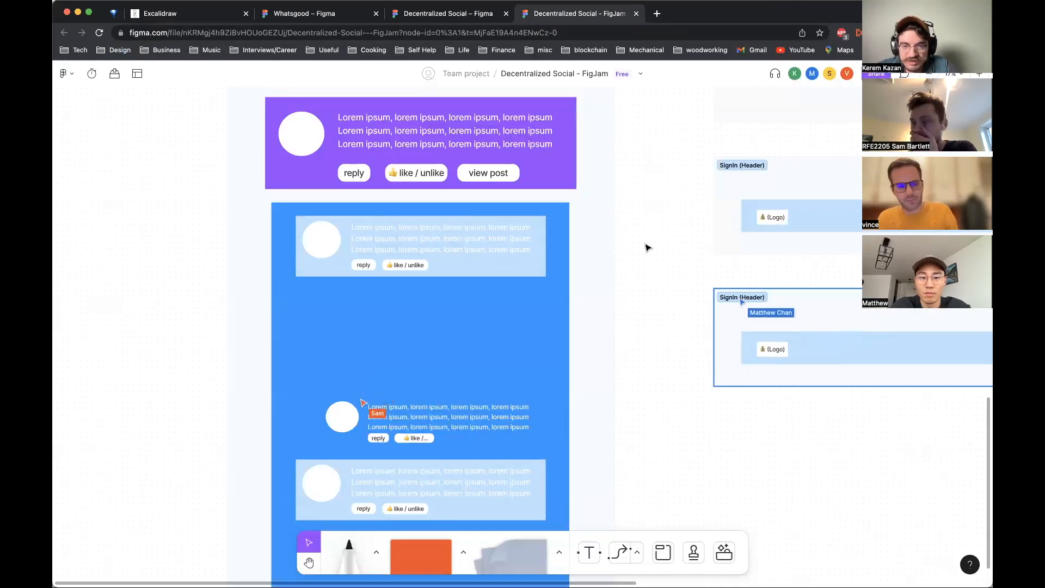
scroll(644, 256, "down", 1)
scroll(640, 265, "down", 8)
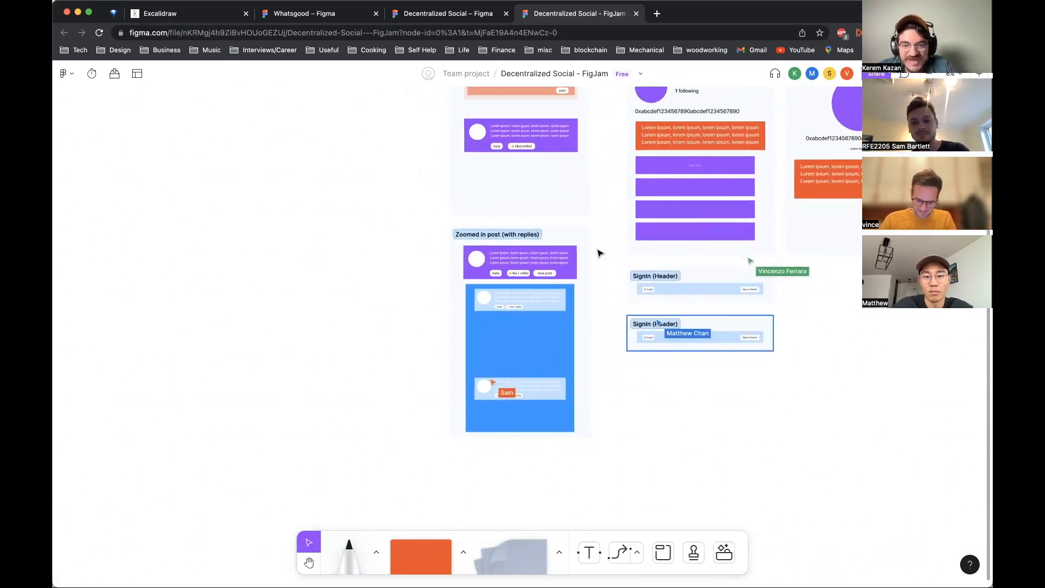
scroll(599, 254, "up", 3)
scroll(599, 253, "right", 3)
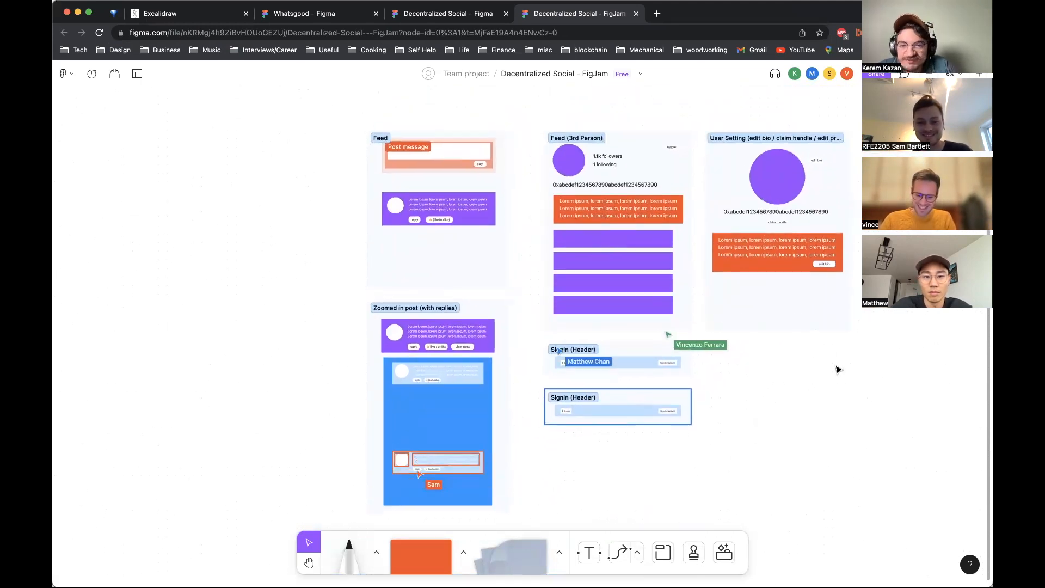
scroll(837, 370, "down", 2)
scroll(837, 370, "right", 1)
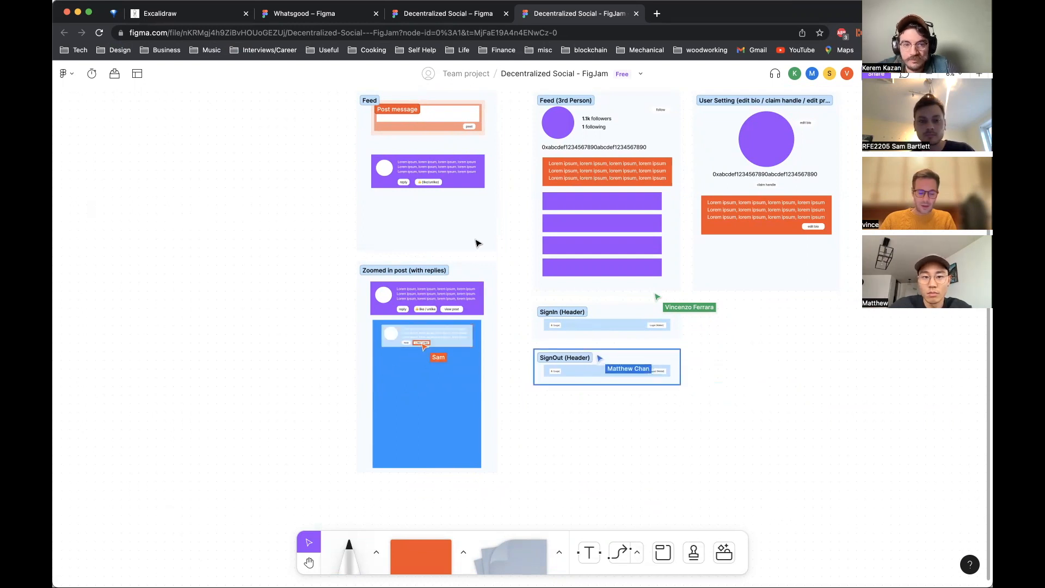
scroll(441, 330, "up", 5)
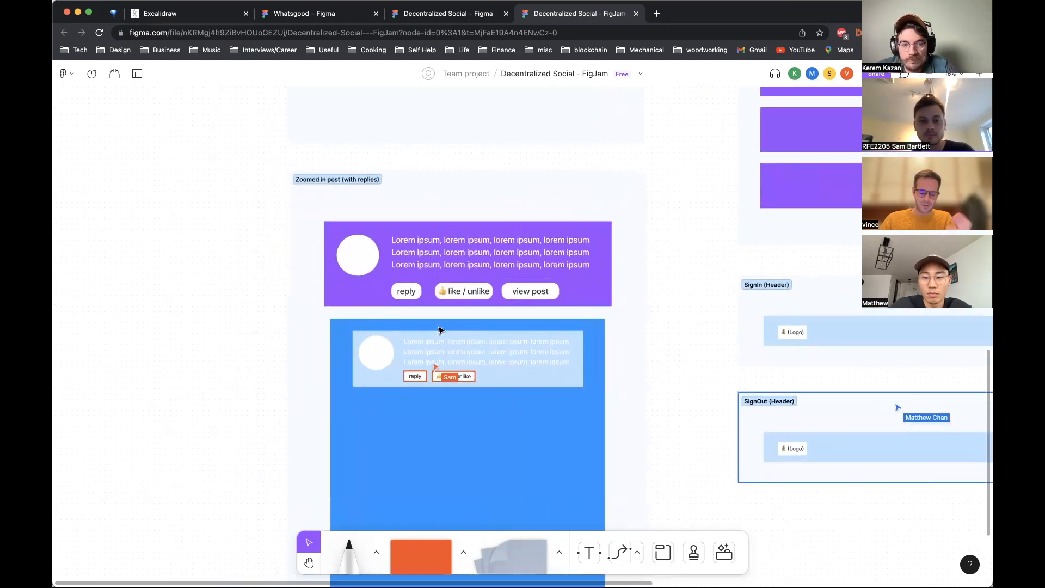
Step: Duplicate the view post button on the zoomed-in post and relabel the copy as share
left_click(547, 289)
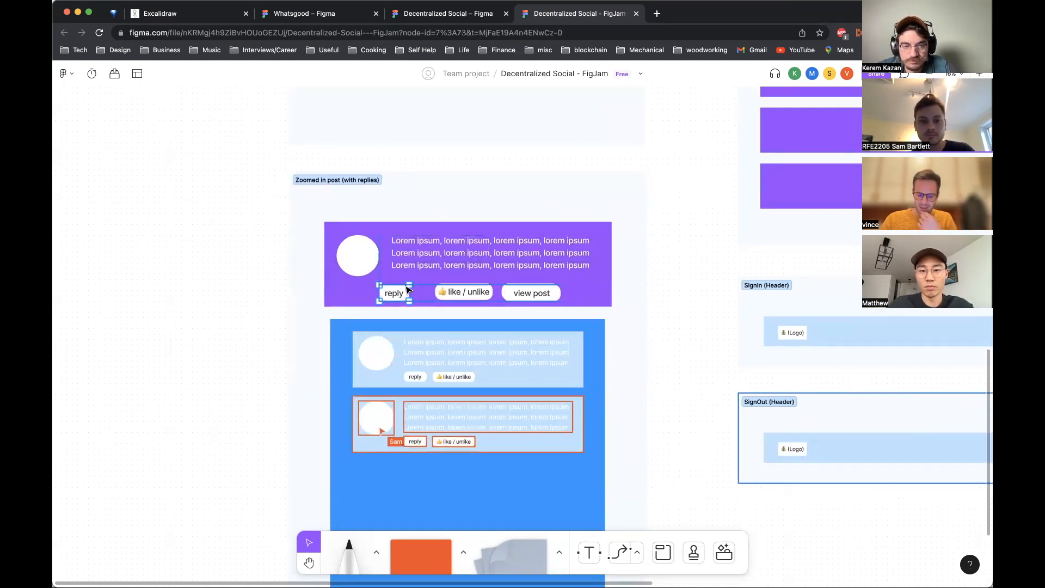
left_click(473, 291)
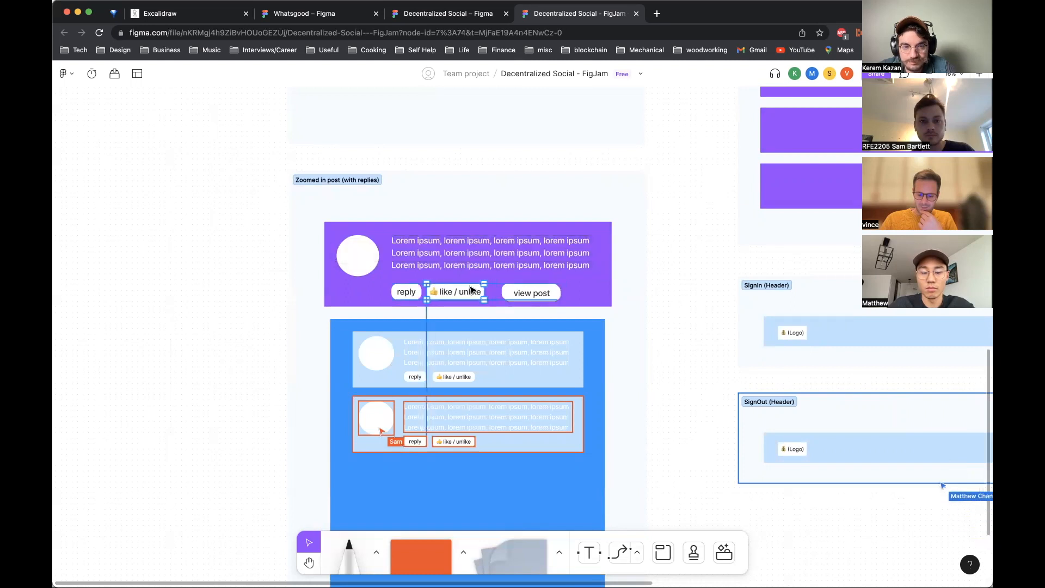
left_click_drag(511, 287, 599, 291)
left_click(662, 321)
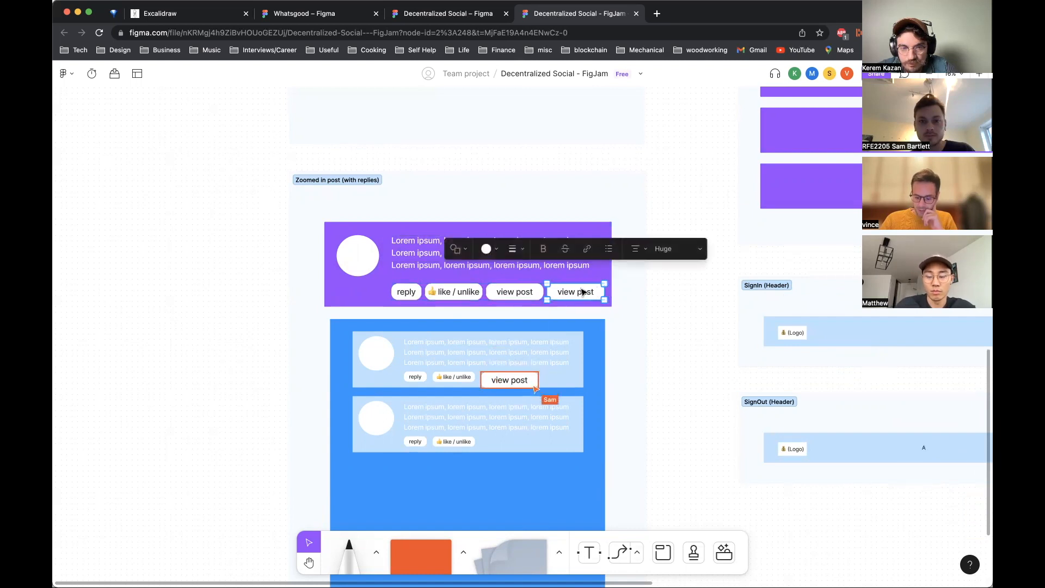
double_click(581, 289)
type("share")
key("Escape")
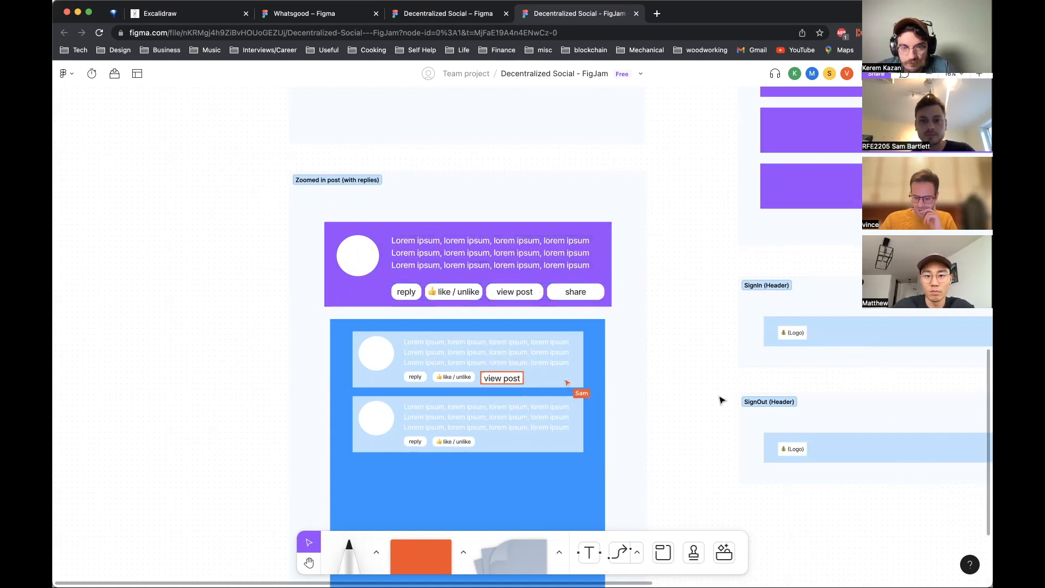
left_click_drag(602, 299, 593, 299)
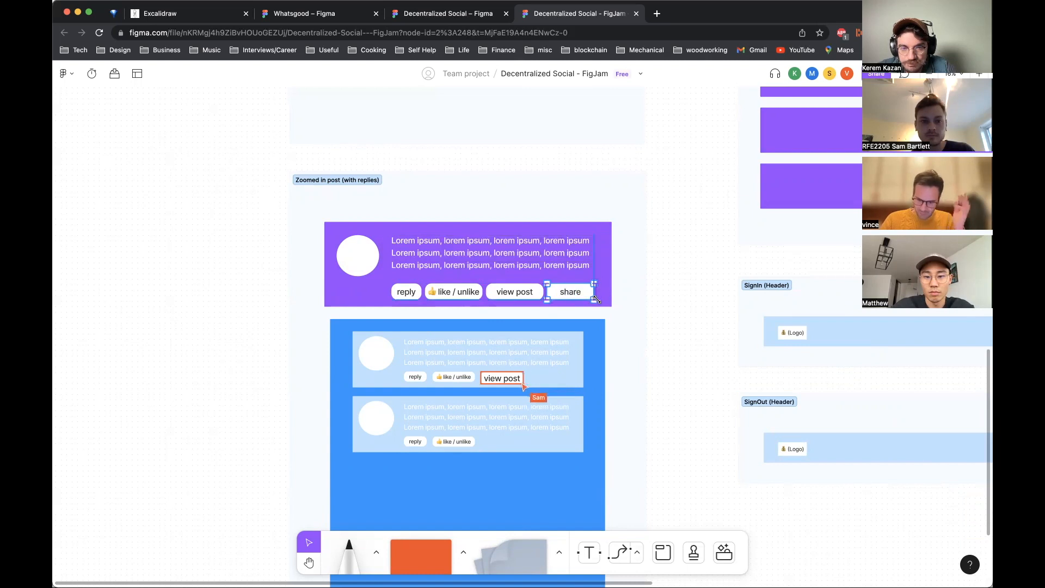
left_click(679, 307)
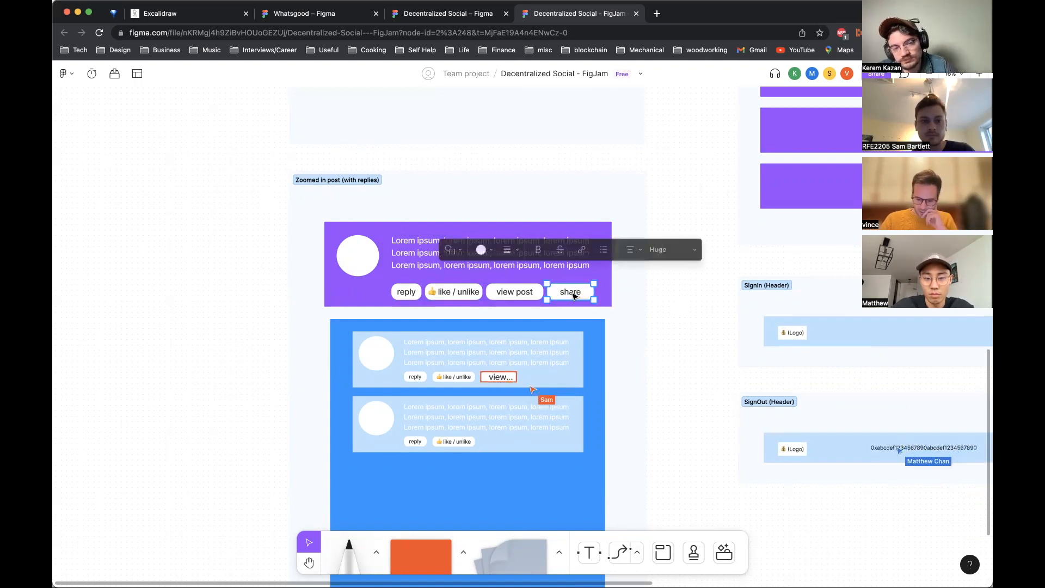
scroll(677, 322, "down", 2)
scroll(677, 321, "down", 1)
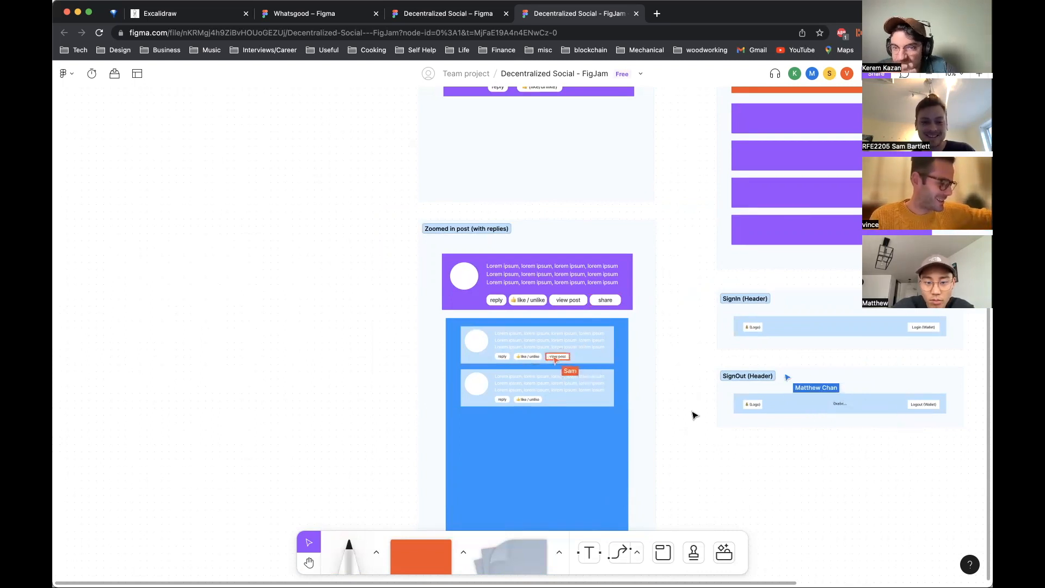
Step: Duplicate the follow label in the Feed (3rd Person) header and relabel the copy as follows you
scroll(693, 416, "down", 10)
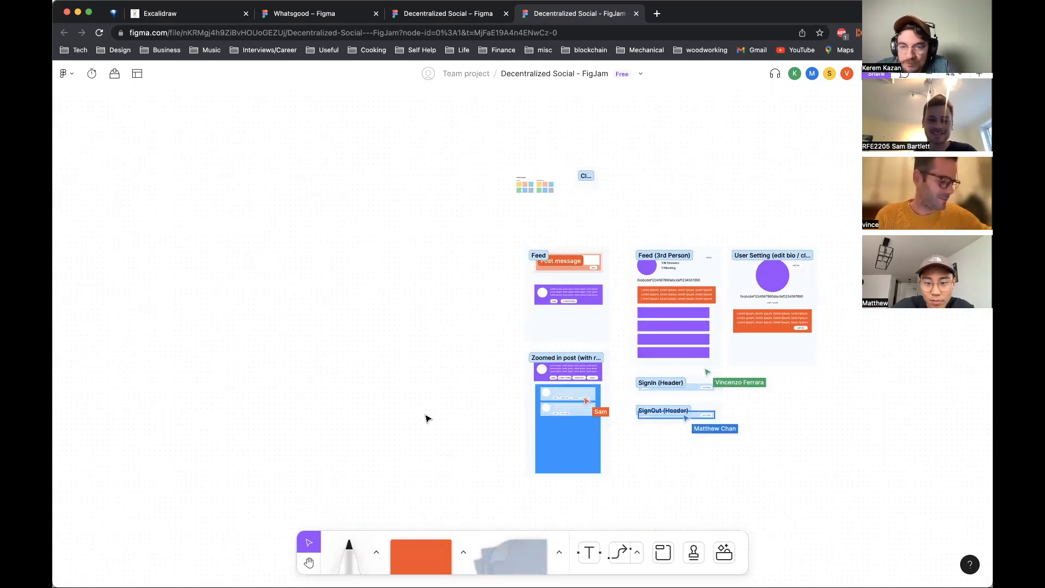
scroll(426, 418, "right", 5)
scroll(426, 418, "down", 2)
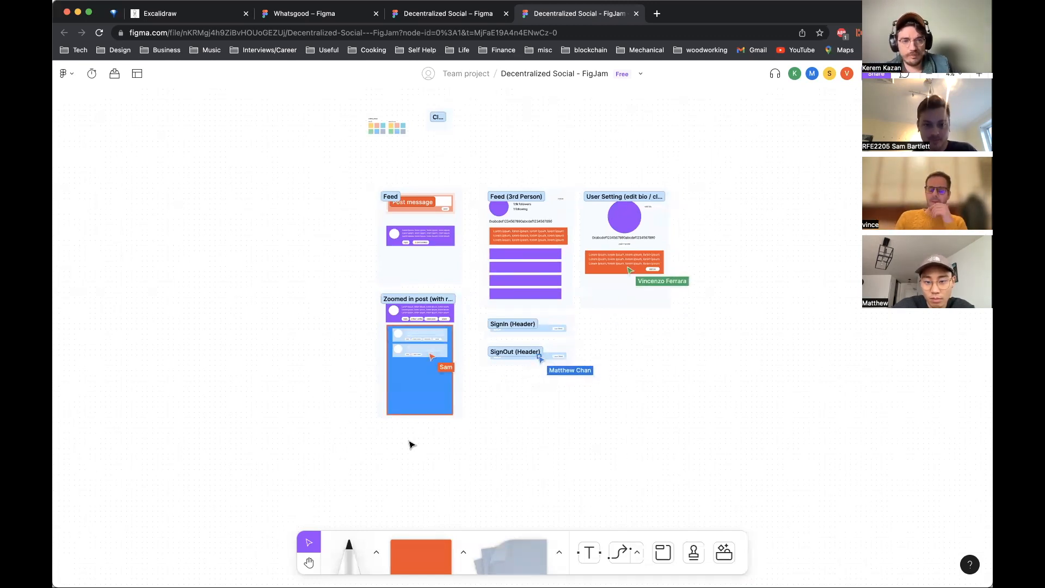
scroll(414, 442, "up", 2)
scroll(419, 439, "down", 3)
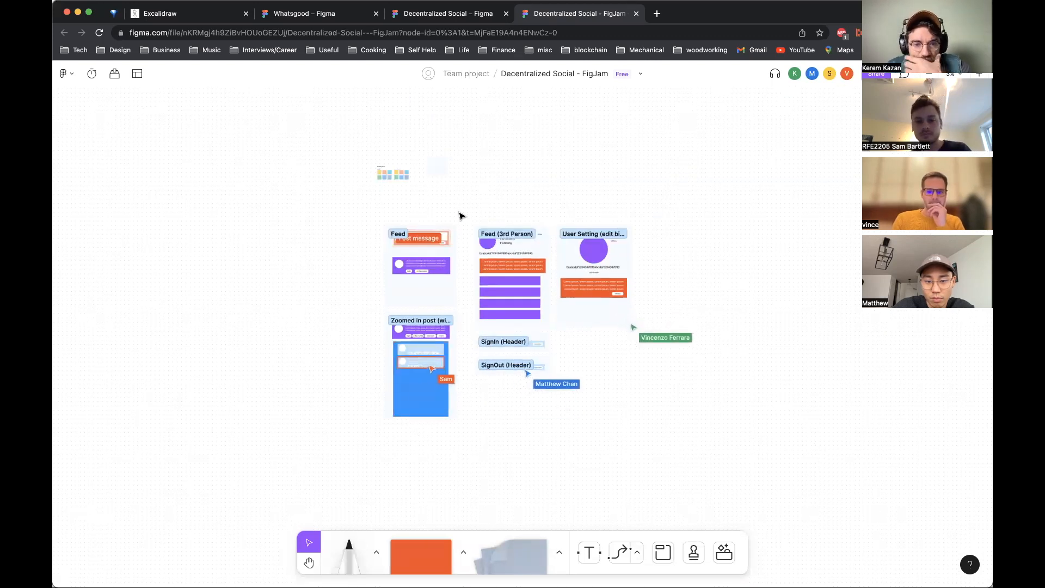
scroll(462, 216, "up", 5)
scroll(461, 216, "up", 1)
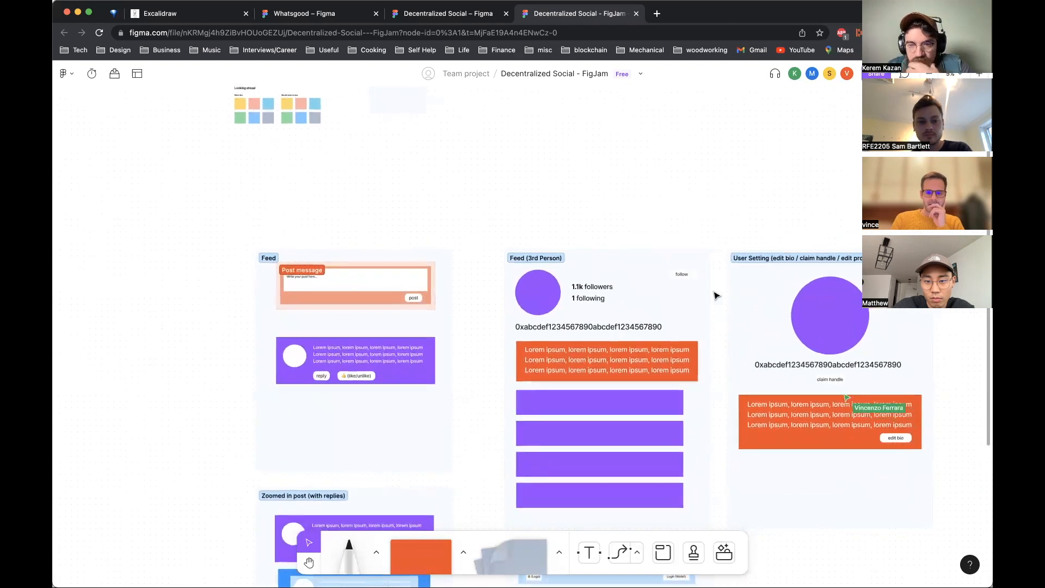
left_click(691, 278)
left_click(687, 266)
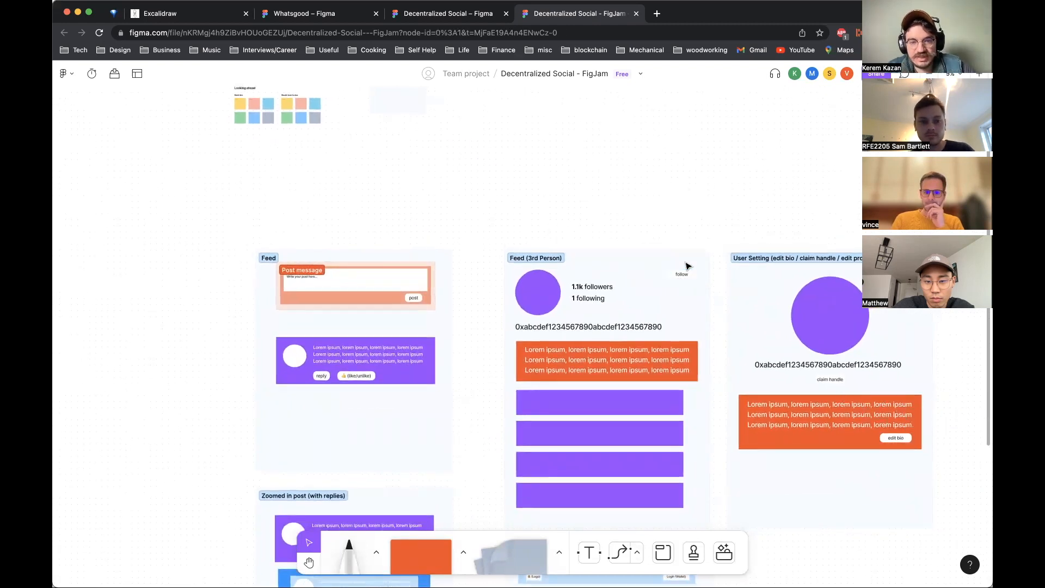
left_click(688, 278)
left_click_drag(687, 278, 646, 276)
double_click(644, 275)
type("fo")
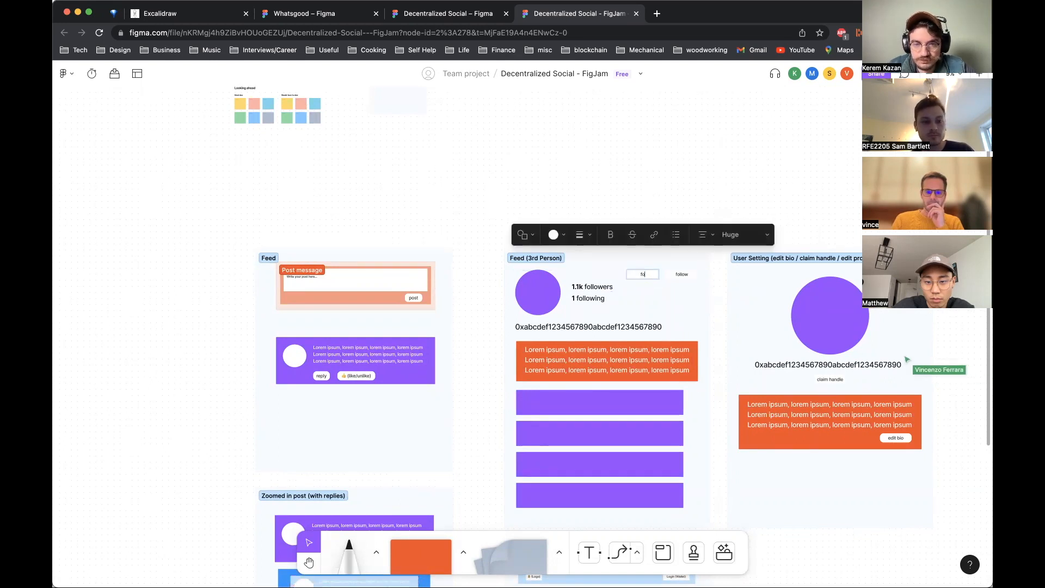
left_click(653, 162)
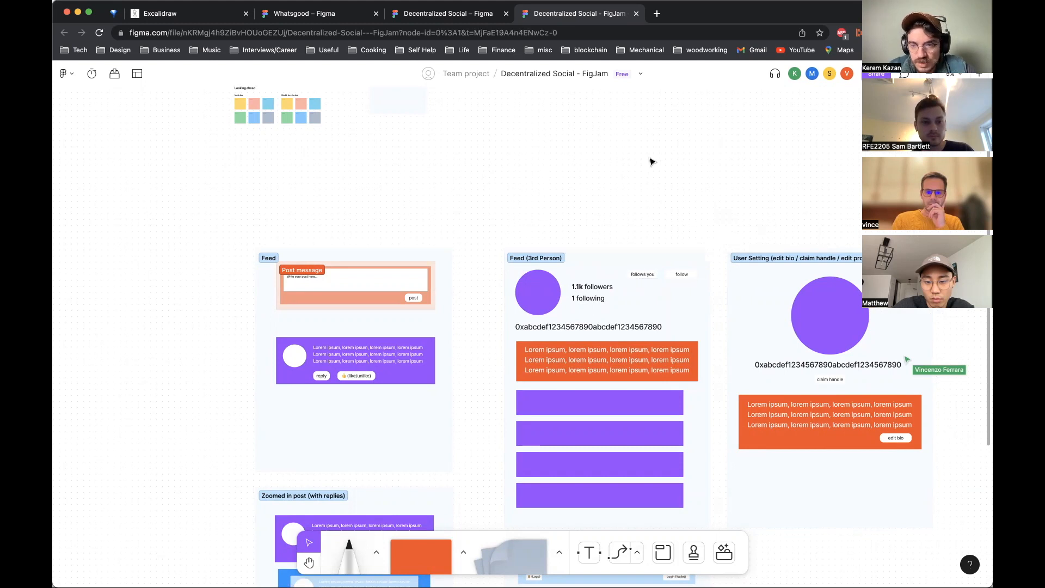
Step: Duplicate the Feed (3rd Person) section and place the copy below the User Setting section
scroll(652, 162, "down", 6)
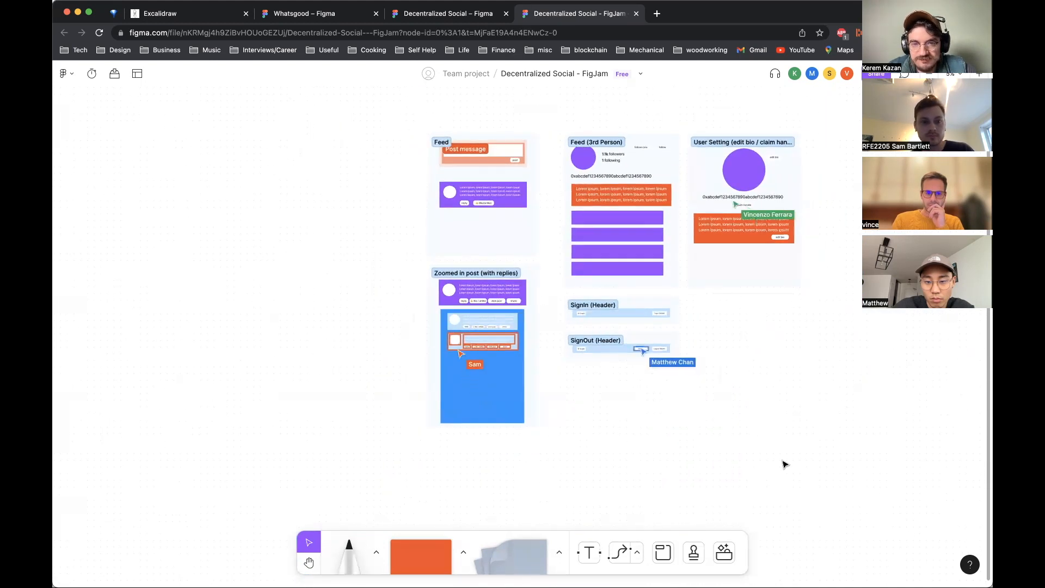
scroll(783, 462, "right", 3)
scroll(783, 462, "up", 1)
scroll(784, 464, "right", 3)
scroll(784, 464, "up", 1)
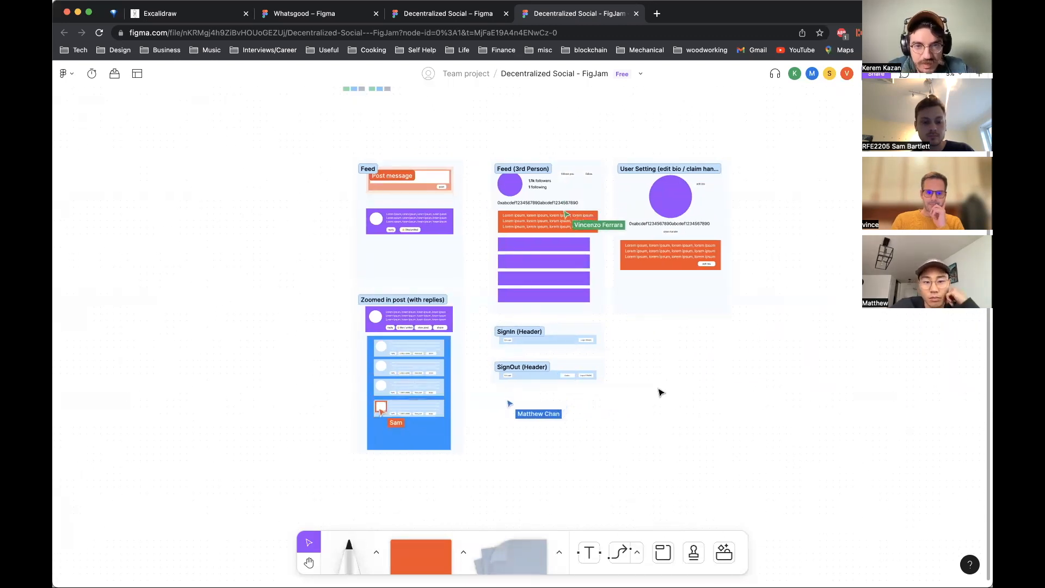
left_click(577, 169)
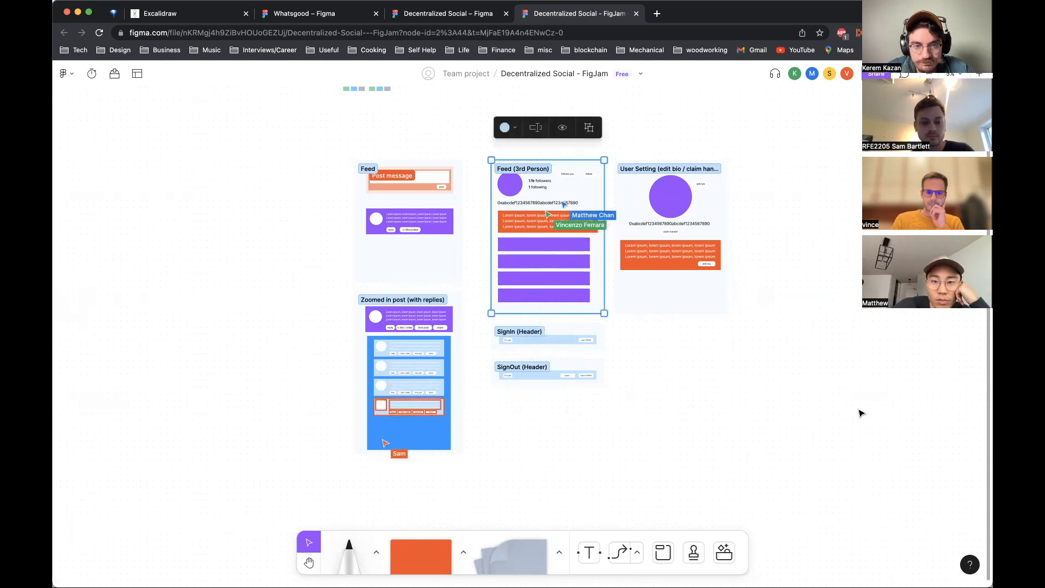
key("super+d")
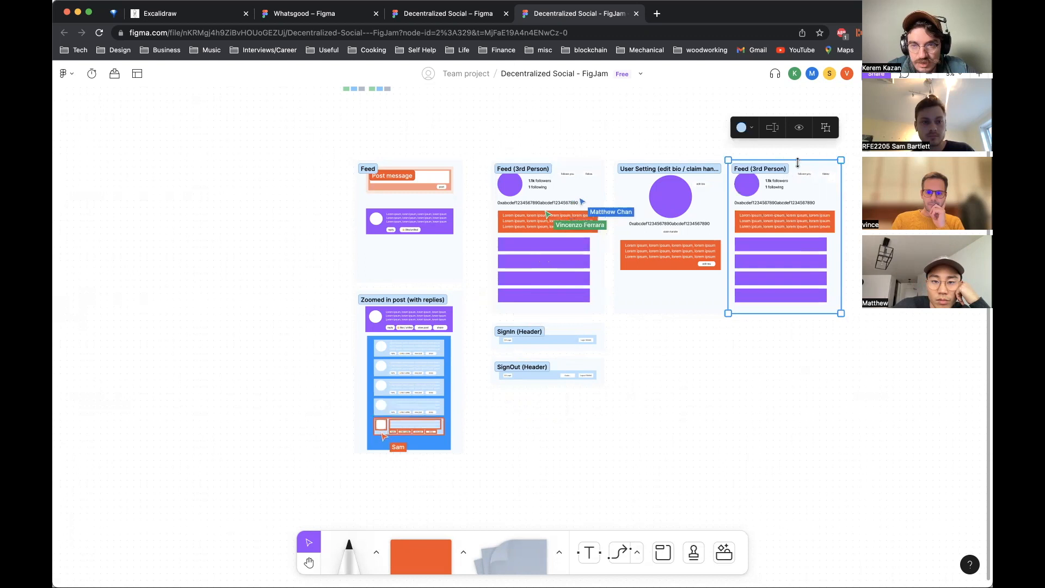
left_click_drag(799, 161, 799, 337)
key("super+z")
left_click(844, 136)
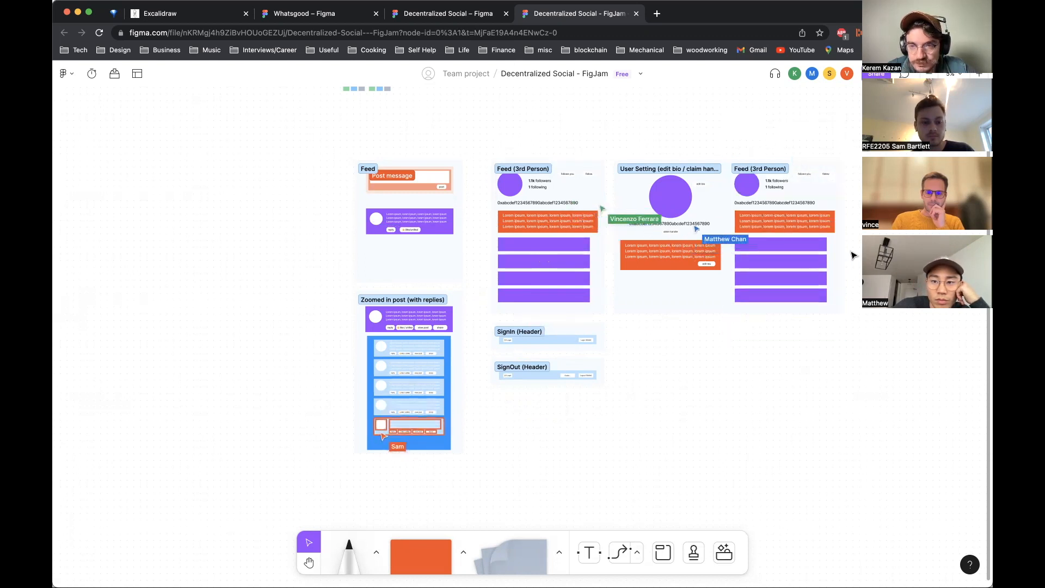
left_click_drag(945, 409, 727, 126)
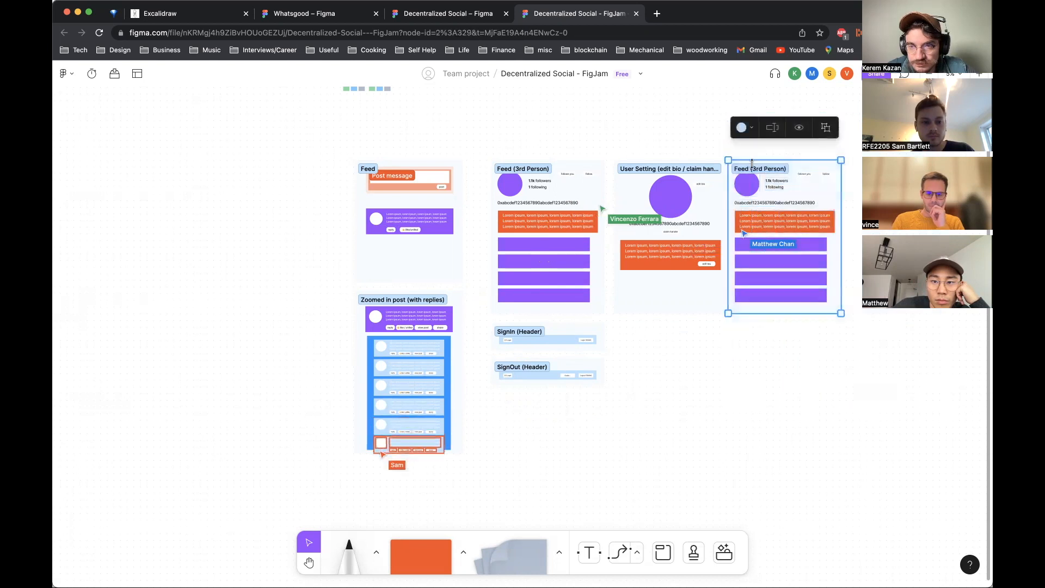
left_click_drag(747, 164, 635, 329)
left_click(805, 376)
Step: Rename the copied section to Followers
scroll(807, 377, "up", 3)
scroll(807, 378, "left", 5)
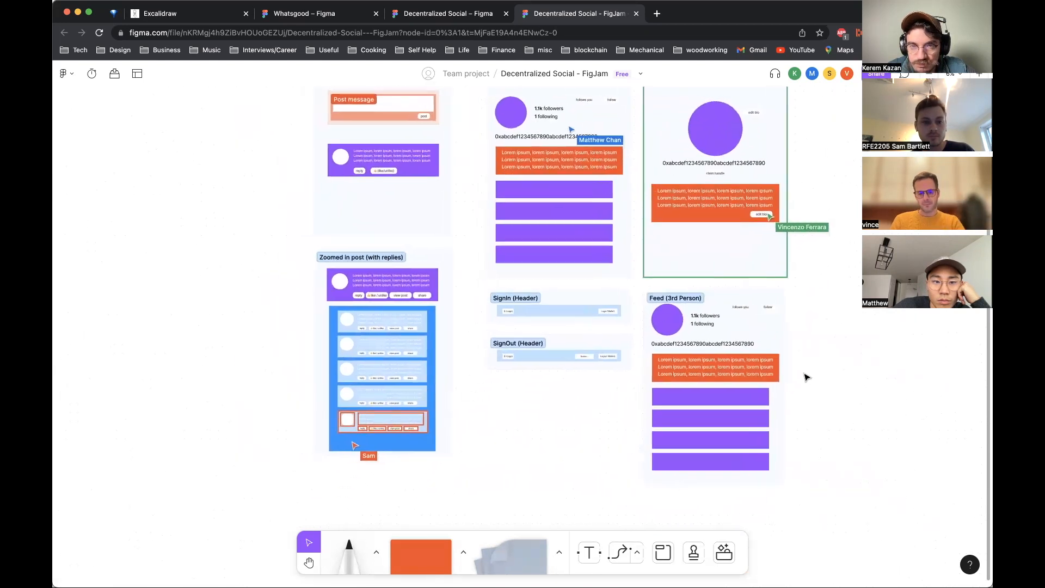
scroll(807, 378, "down", 1)
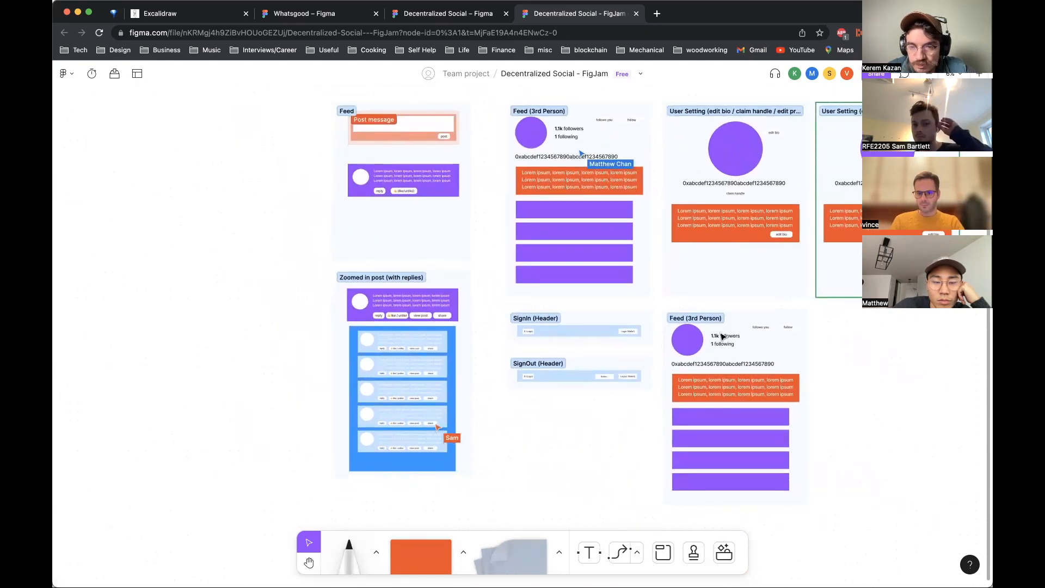
left_click(693, 318)
type("Followers")
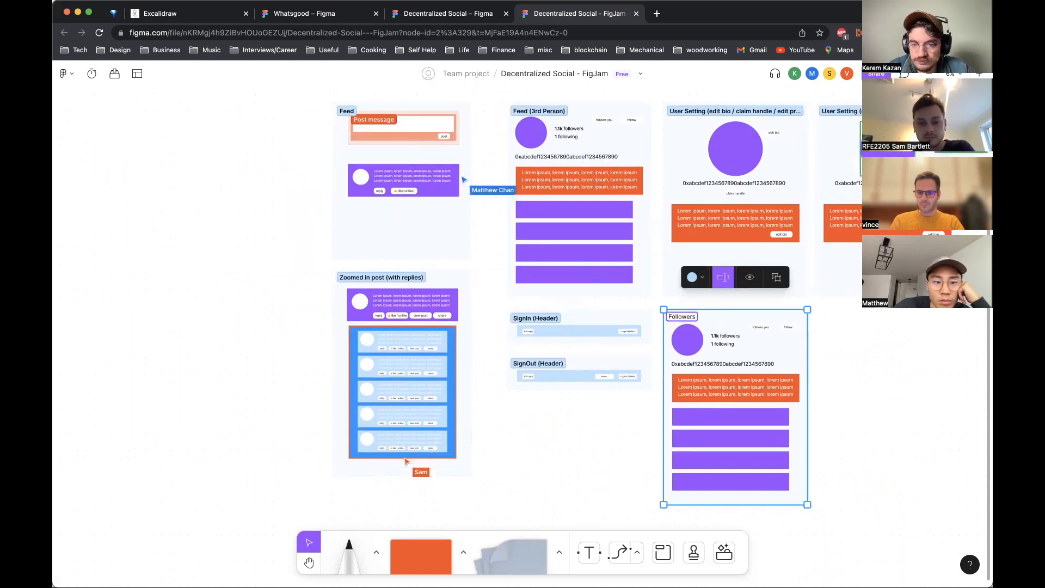
left_click(842, 418)
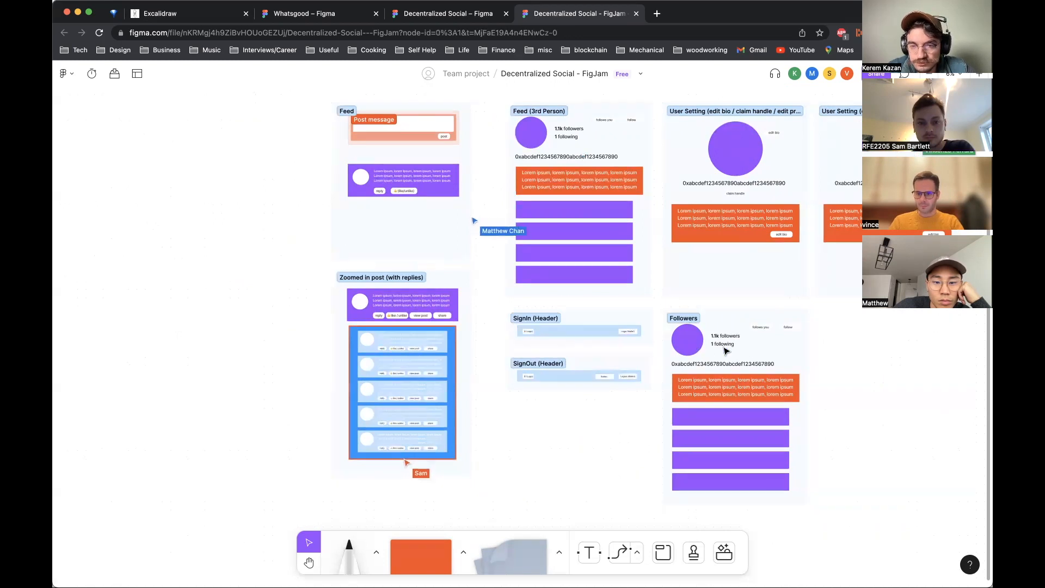
left_click(763, 329)
left_click(823, 361)
left_click(788, 327)
left_click(754, 327)
left_click(795, 327)
left_click(755, 329)
left_click(741, 328)
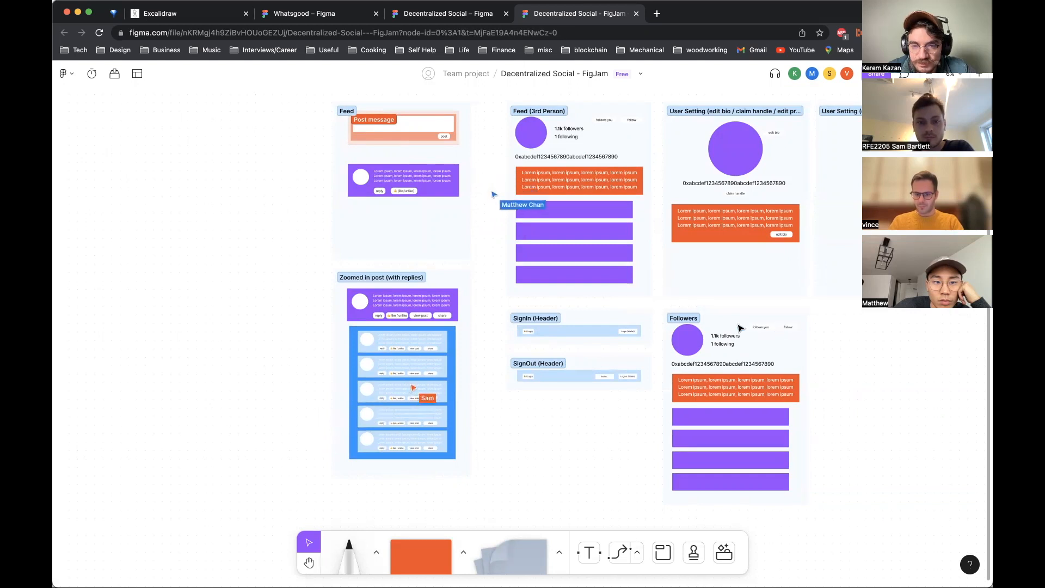
left_click(788, 327)
left_click(682, 366)
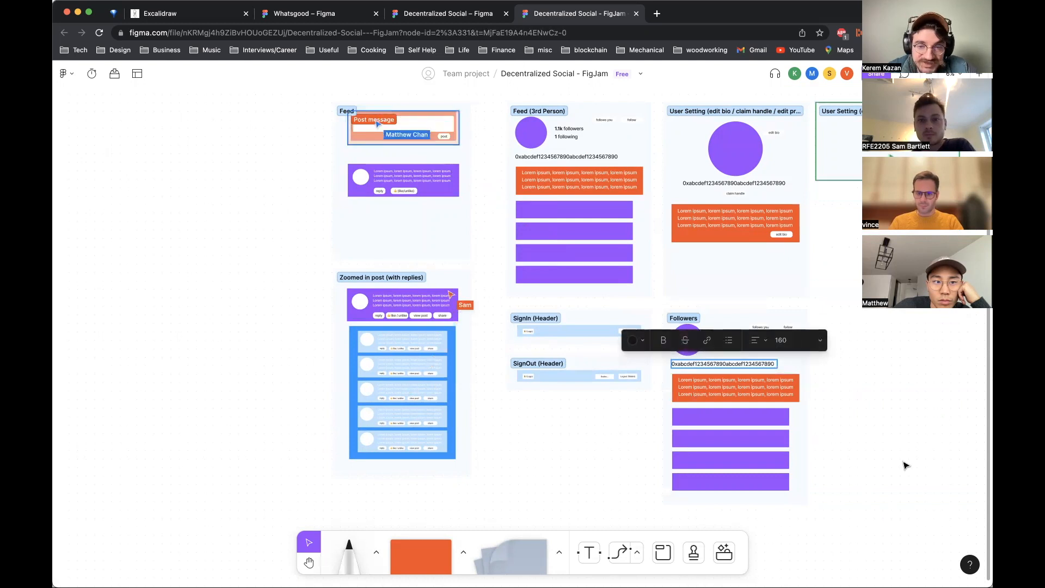
left_click(779, 399)
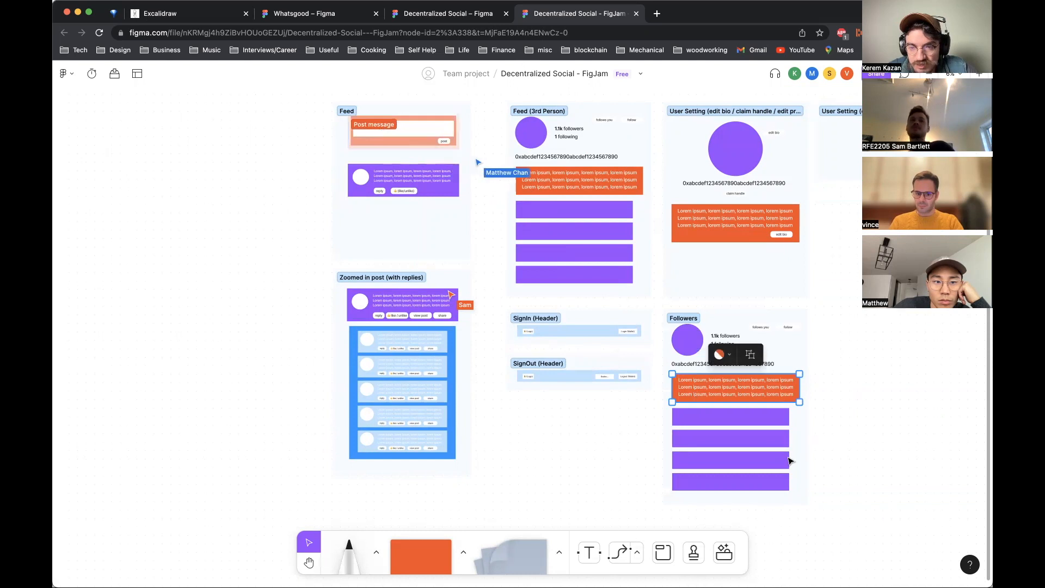
key("Delete")
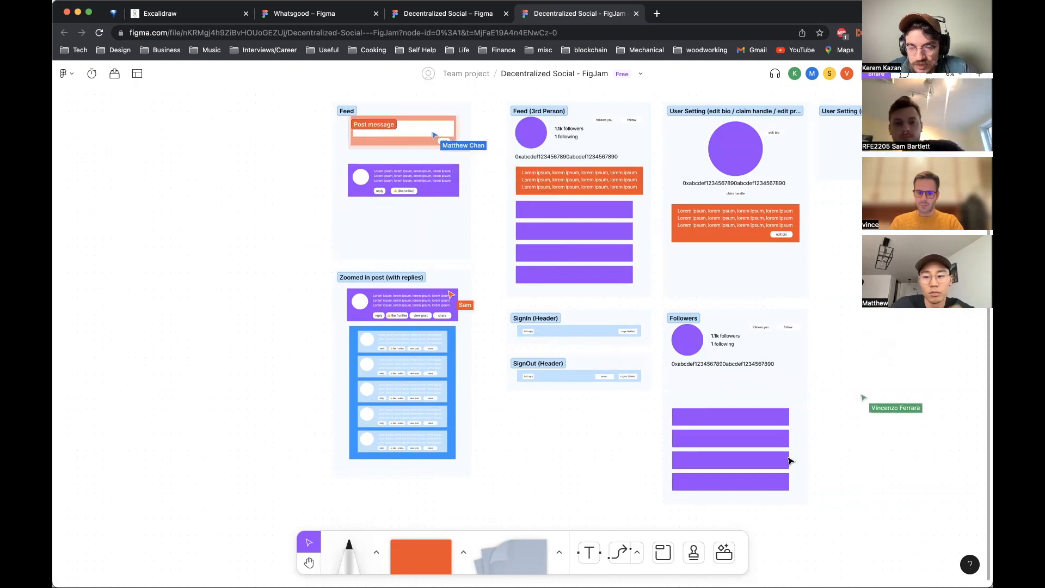
left_click(689, 369)
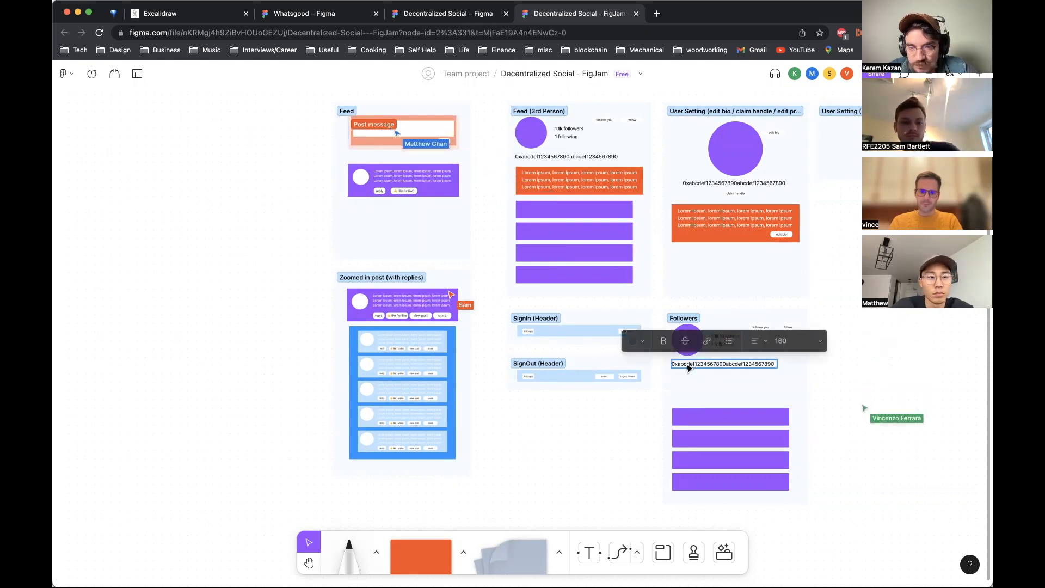
left_click(752, 421)
key("Delete")
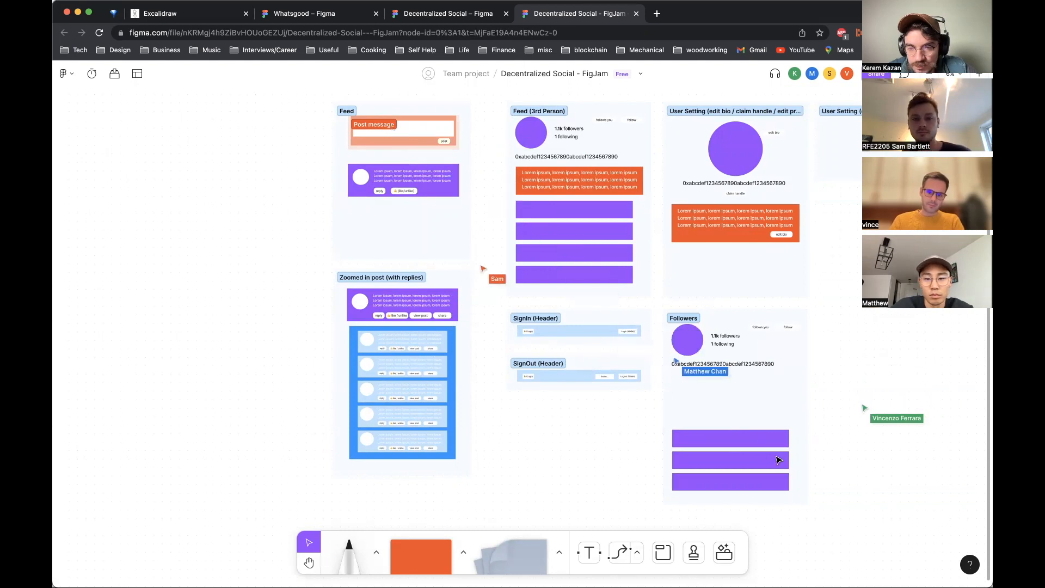
left_click(753, 443)
key("Delete")
left_click(735, 465)
key("Delete")
left_click(723, 490)
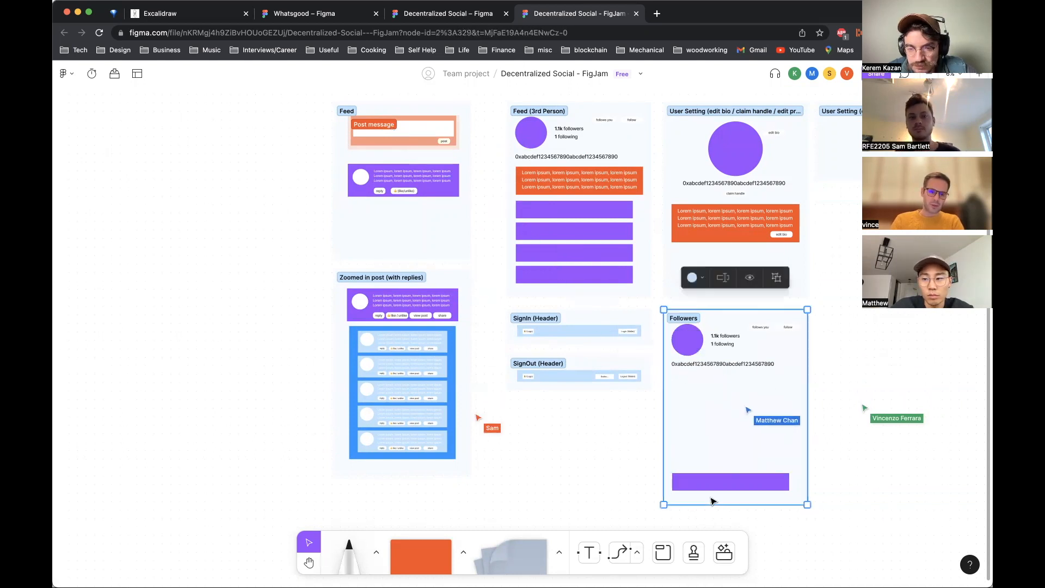
left_click(724, 483)
key("Delete")
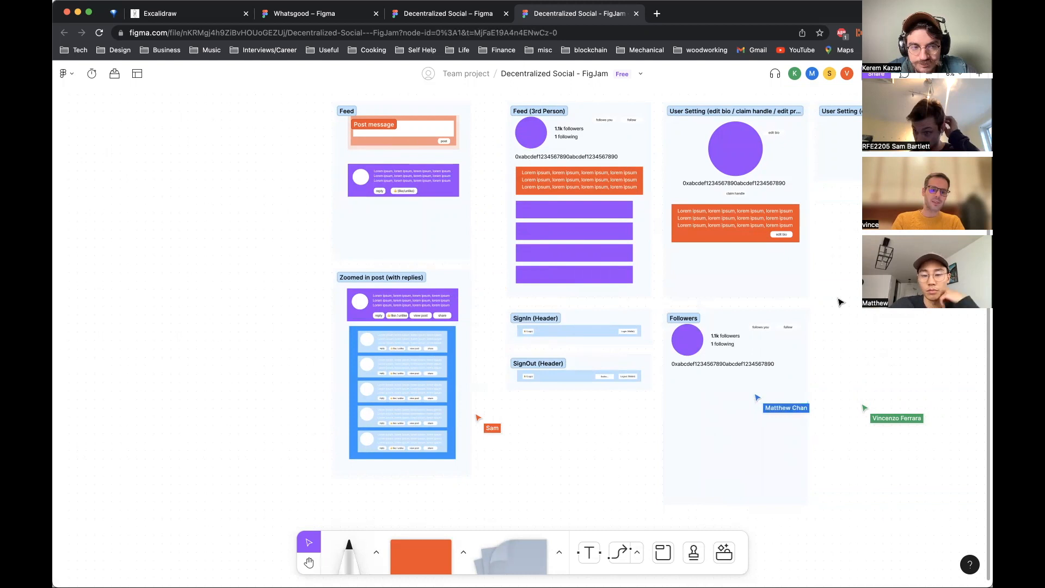
left_click(672, 322)
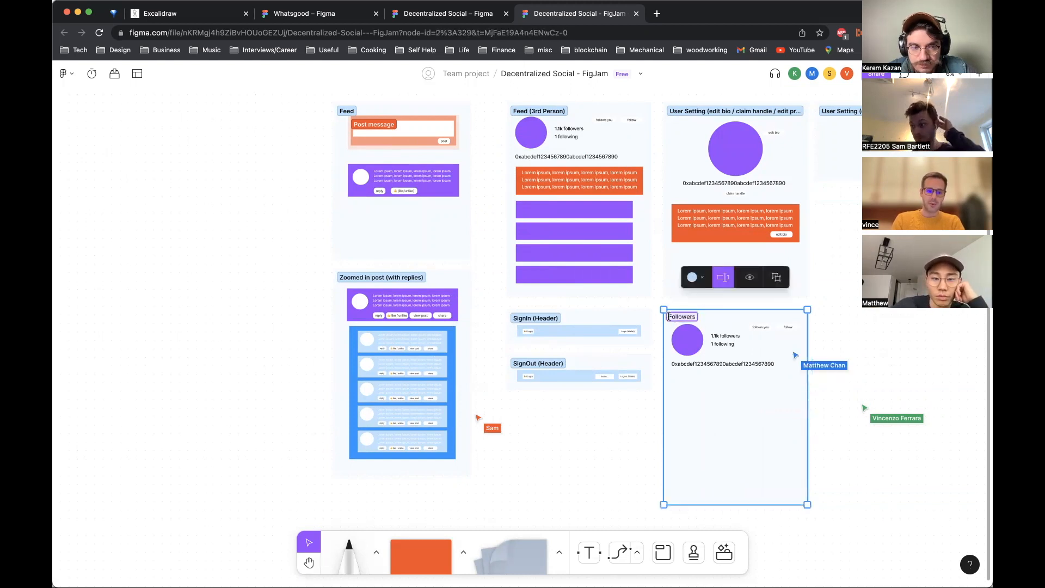
key("Escape")
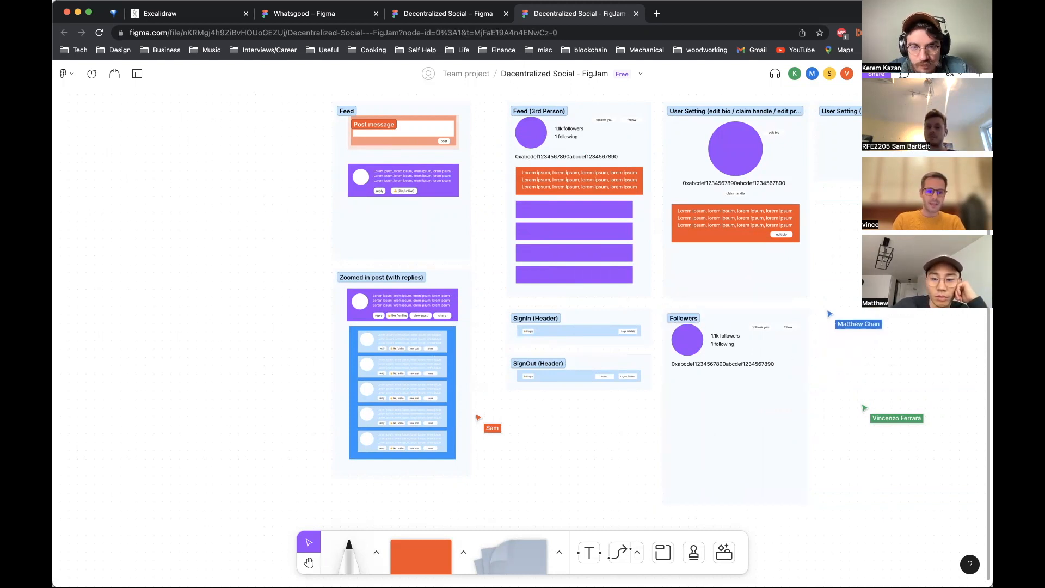
left_click(762, 329)
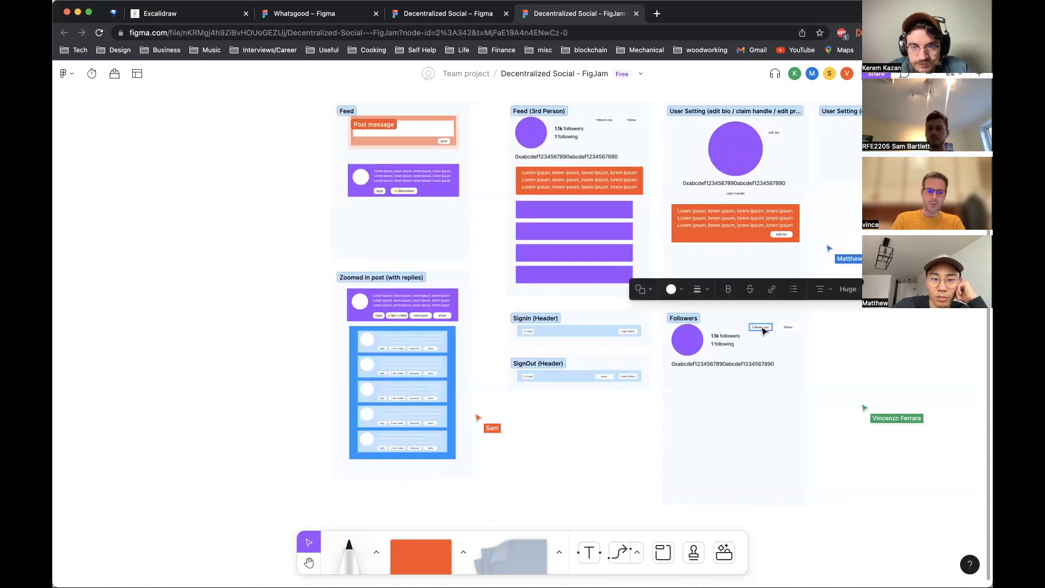
key("Escape")
key("ctrl+v")
key("Escape")
key("ctrl+v")
key("ctrl+v")
key("ctrl+v")
key("Escape")
key("ctrl+v")
key("Escape")
Step: Delete the four purple post bars from the Followers section
scroll(852, 341, "down", 2)
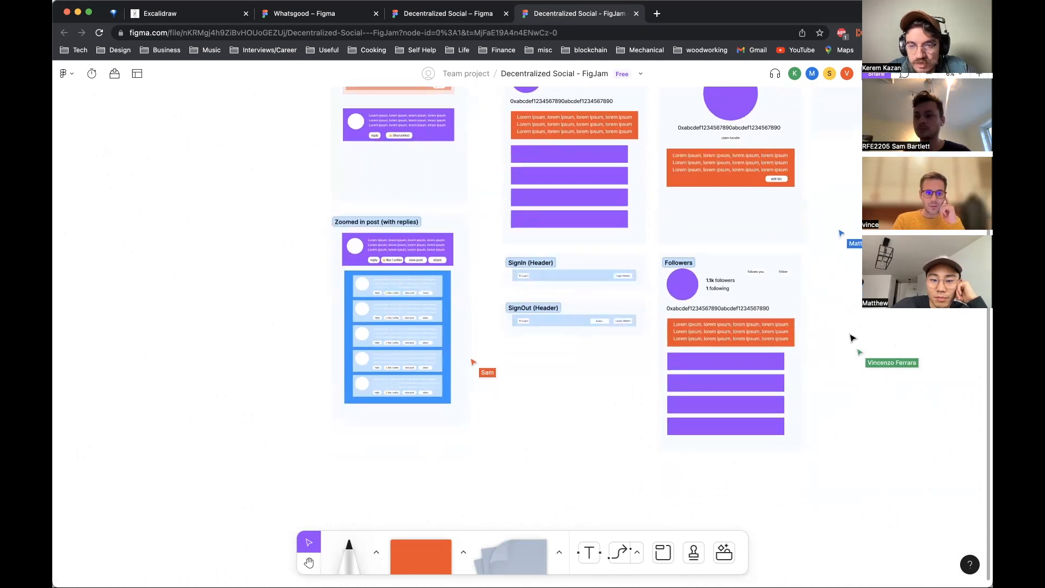
left_click(747, 362)
key("BackSpace")
left_click(754, 383)
key("BackSpace")
left_click(757, 404)
key("BackSpace")
left_click(757, 426)
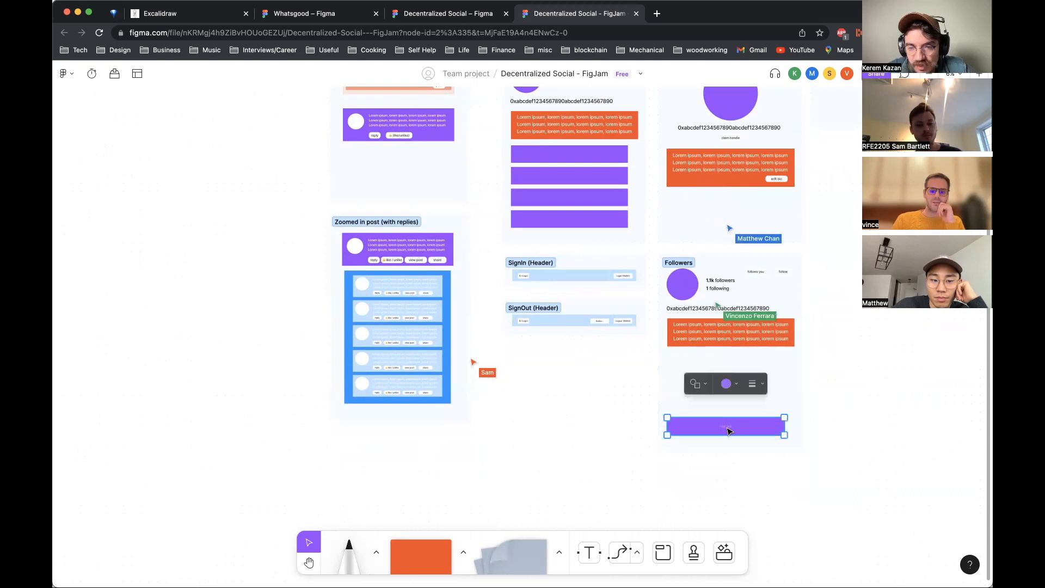
key("BackSpace")
Step: Draw a wide yellow-orange rounded rectangle below the orange bio box in the Followers section
scroll(819, 378, "right", 5)
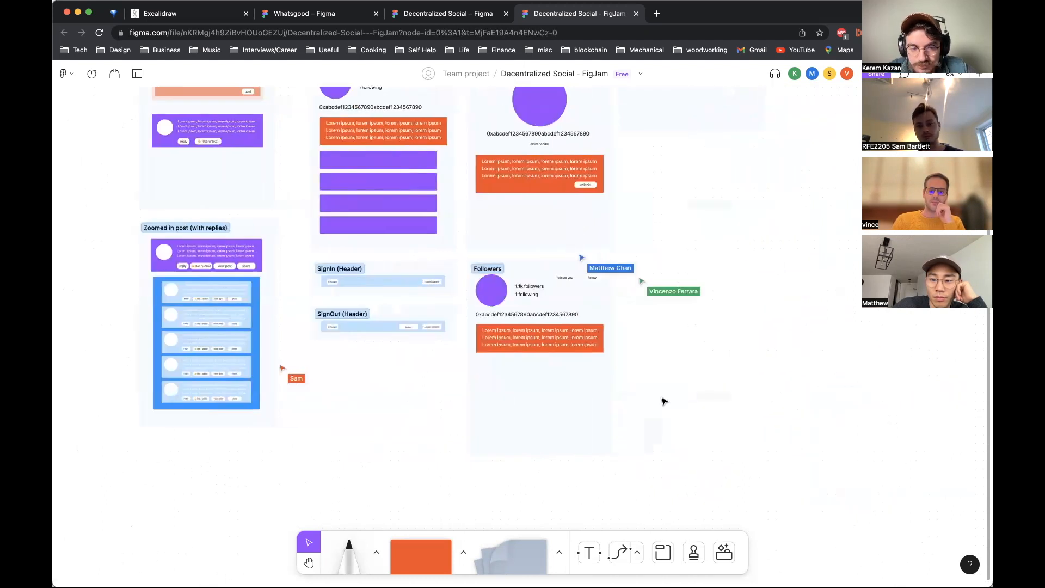
left_click(409, 562)
right_click(396, 539)
left_click(396, 539)
left_click(463, 553)
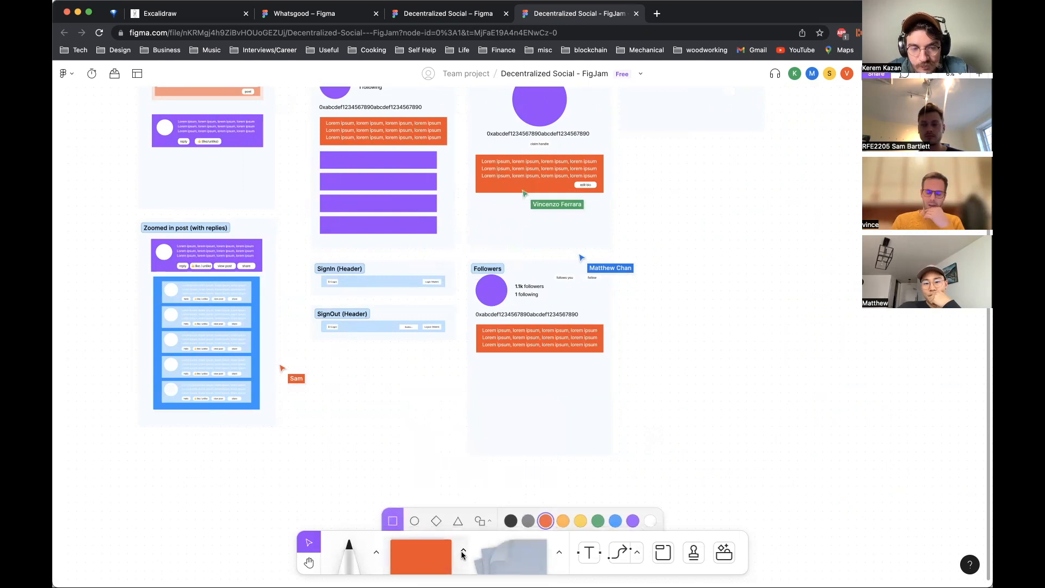
left_click(562, 519)
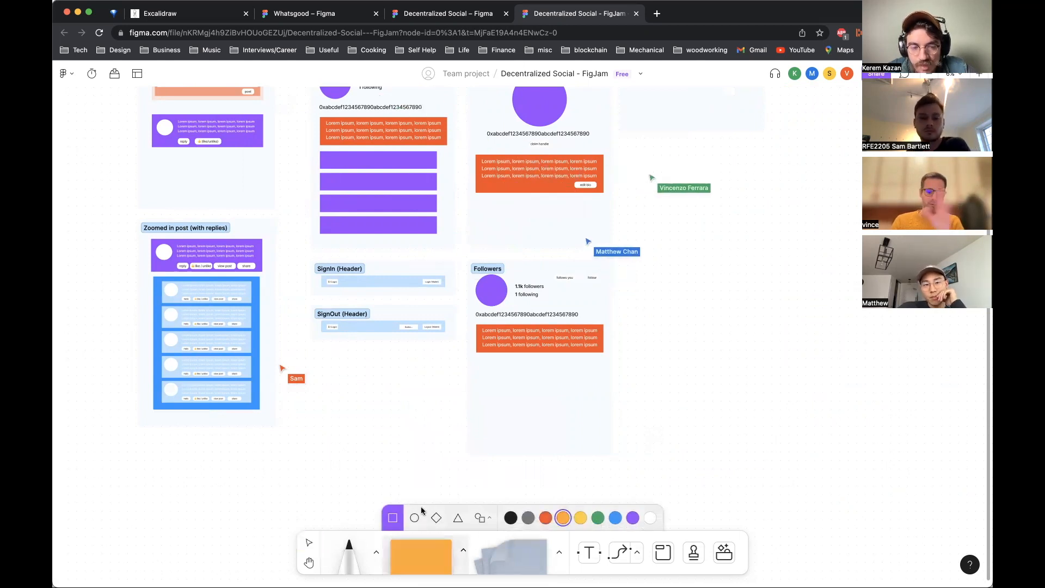
left_click(482, 520)
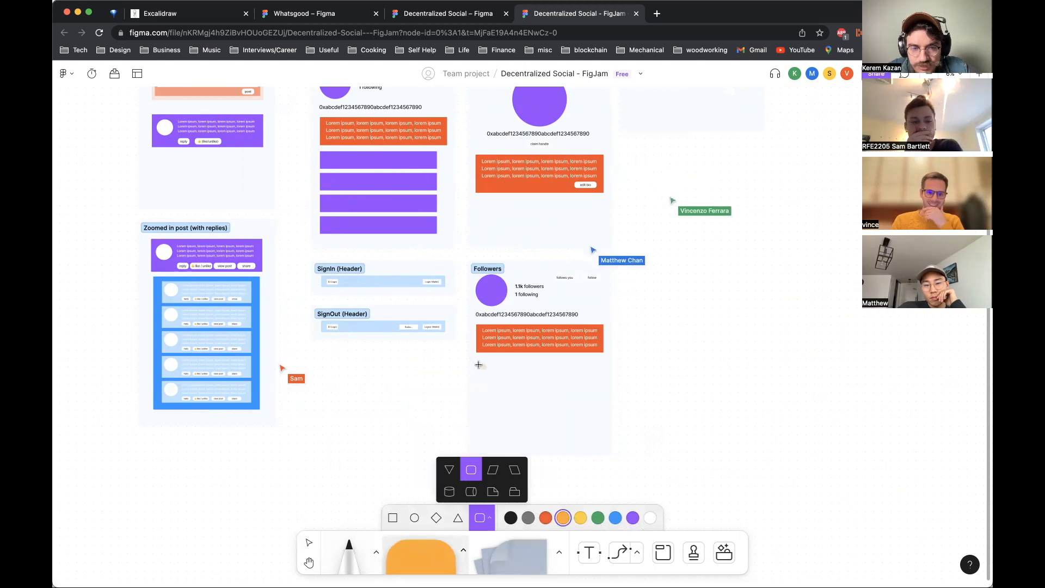
mouse_move(478, 358)
left_mouse_down()
mouse_move(506, 377)
mouse_move(606, 382)
left_mouse_up()
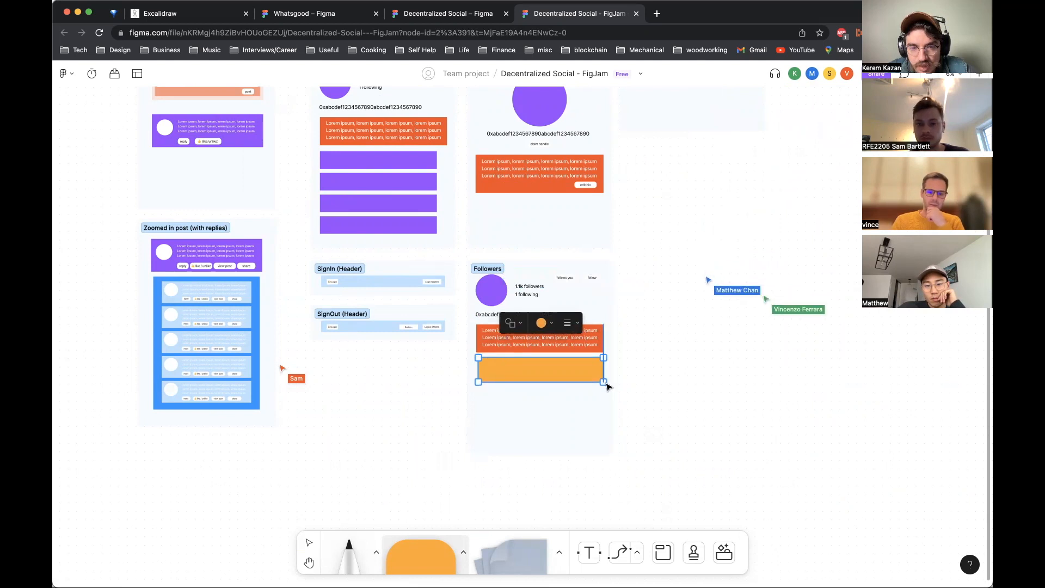
key("Escape")
key("Escape")
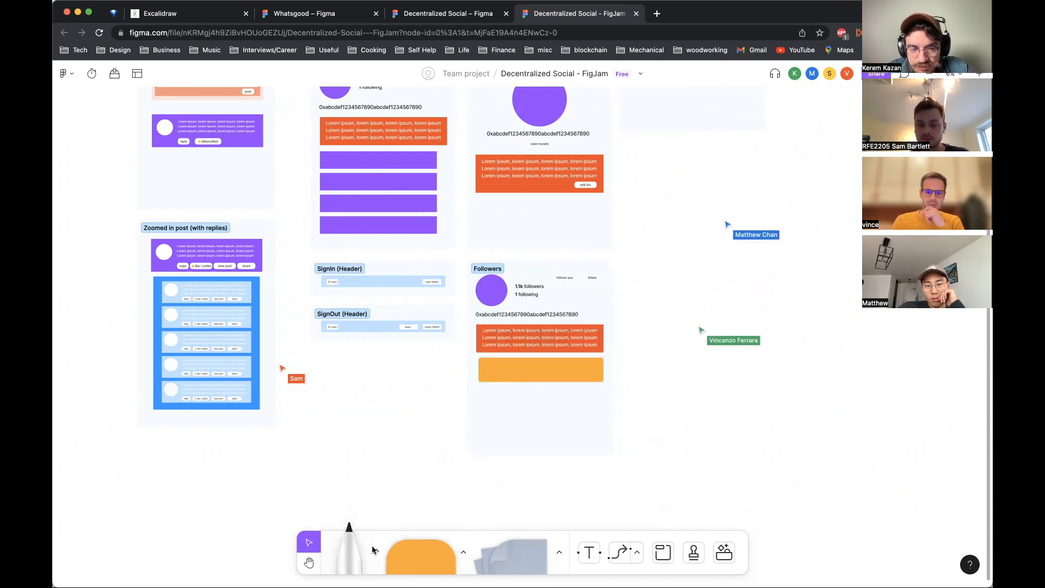
left_click(421, 558)
left_click(421, 558)
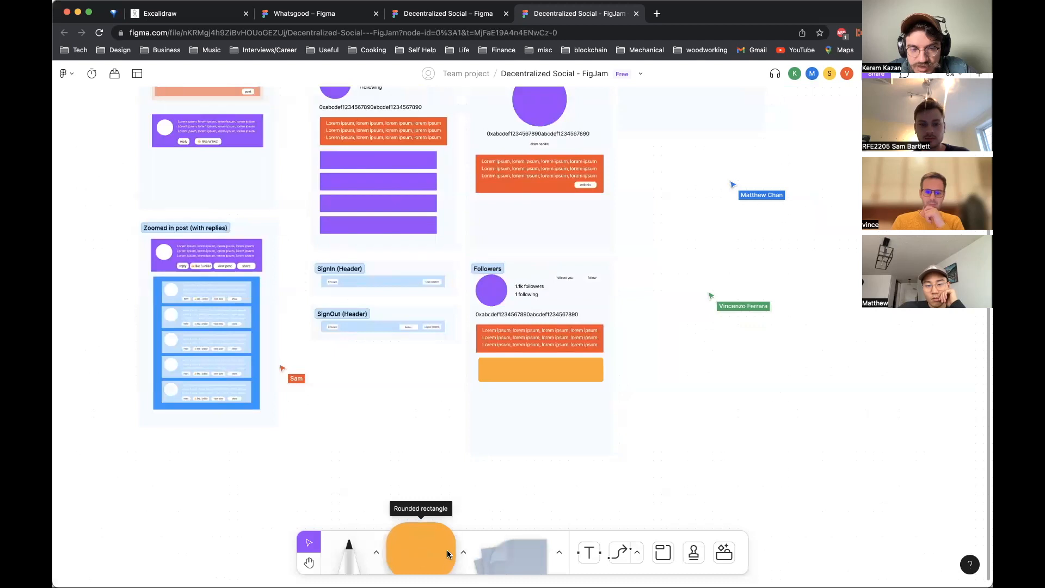
left_click(464, 552)
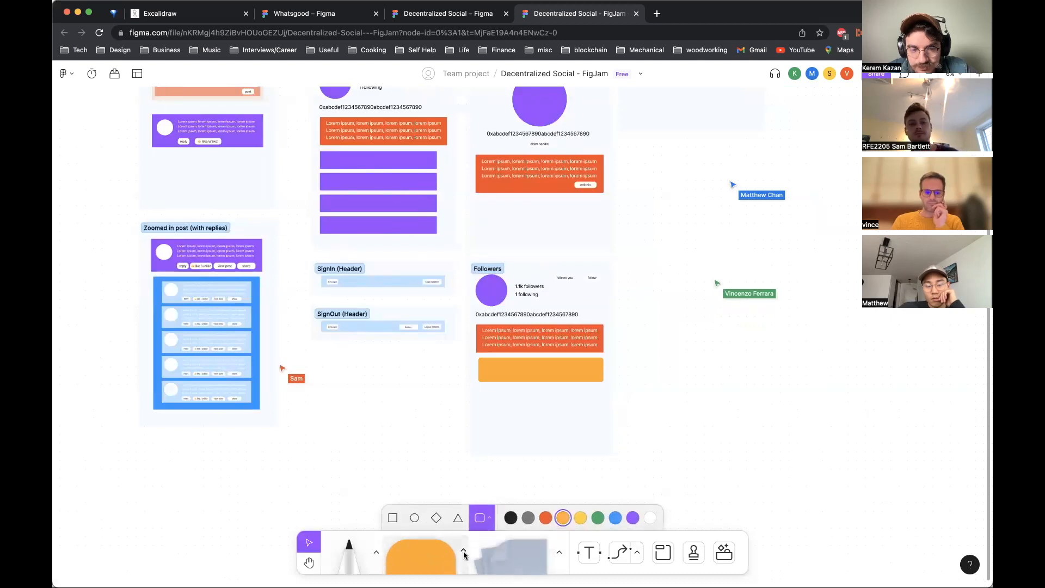
left_click(414, 518)
left_click(650, 517)
mouse_move(481, 357)
left_mouse_down()
mouse_move(501, 379)
mouse_move(491, 370)
left_mouse_up()
key("Escape")
left_click(695, 368)
left_click(489, 363)
key("Delete")
Step: Copy the purple avatar circle into the left end of the yellow-orange bar as a small profile picture
left_click(493, 291)
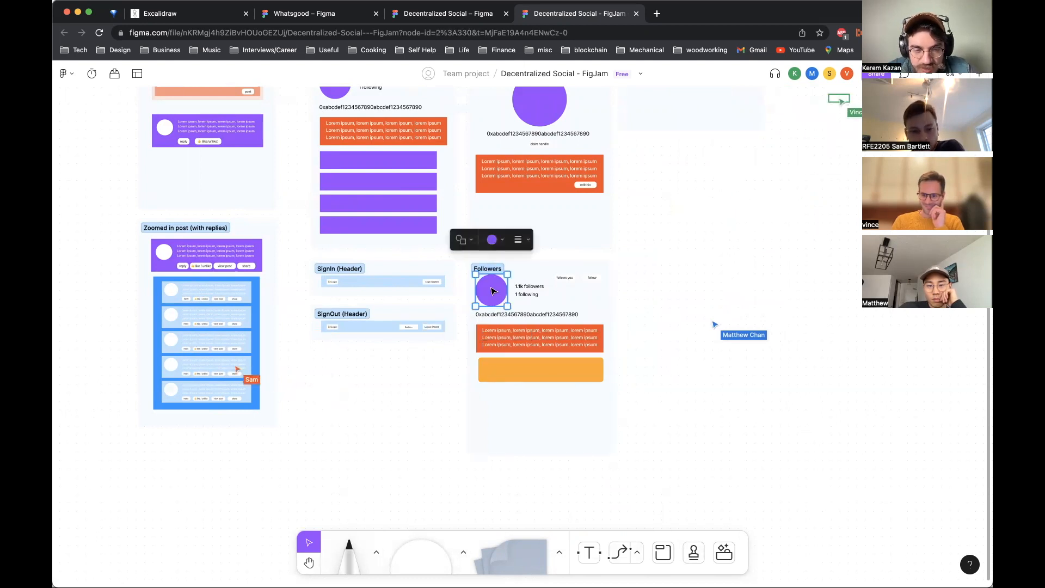
left_click_drag(493, 297, 495, 373)
left_click(772, 438)
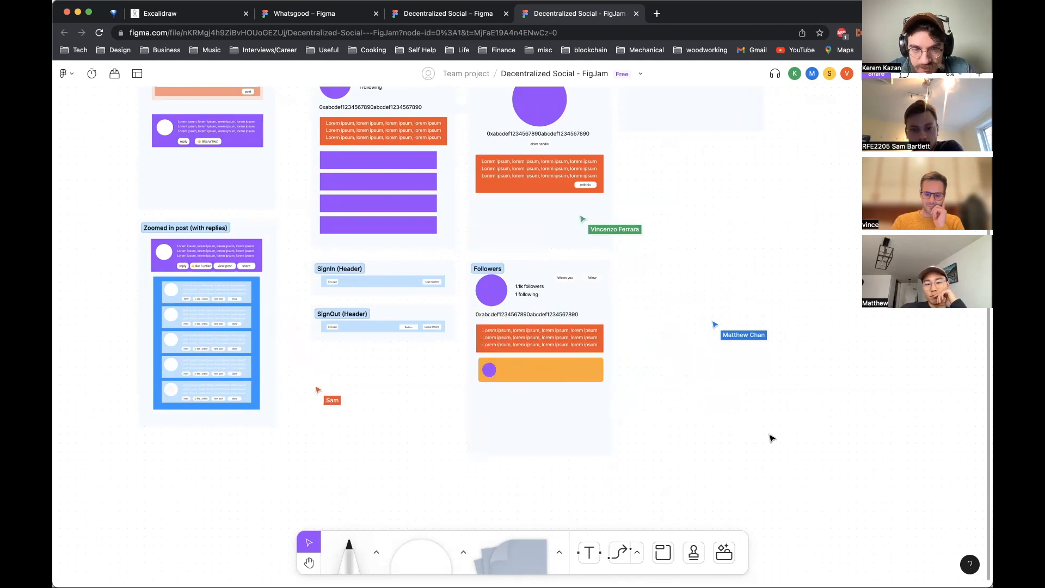
Step: Browse the board's sections to compare the Followers layout with the Feed and Zoomed in post screens
scroll(785, 402, "up", 5)
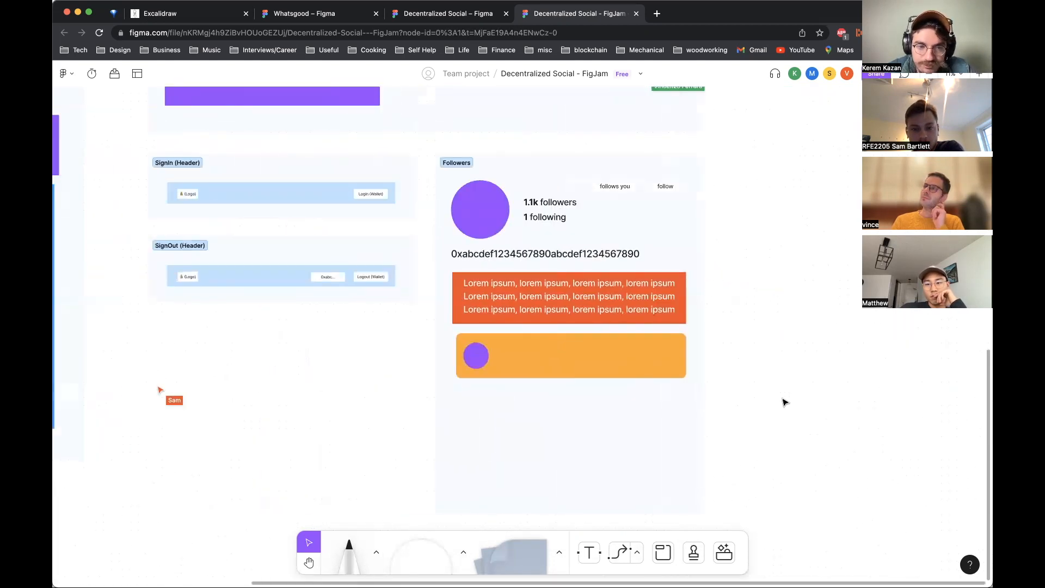
left_click(571, 337)
left_click(789, 441)
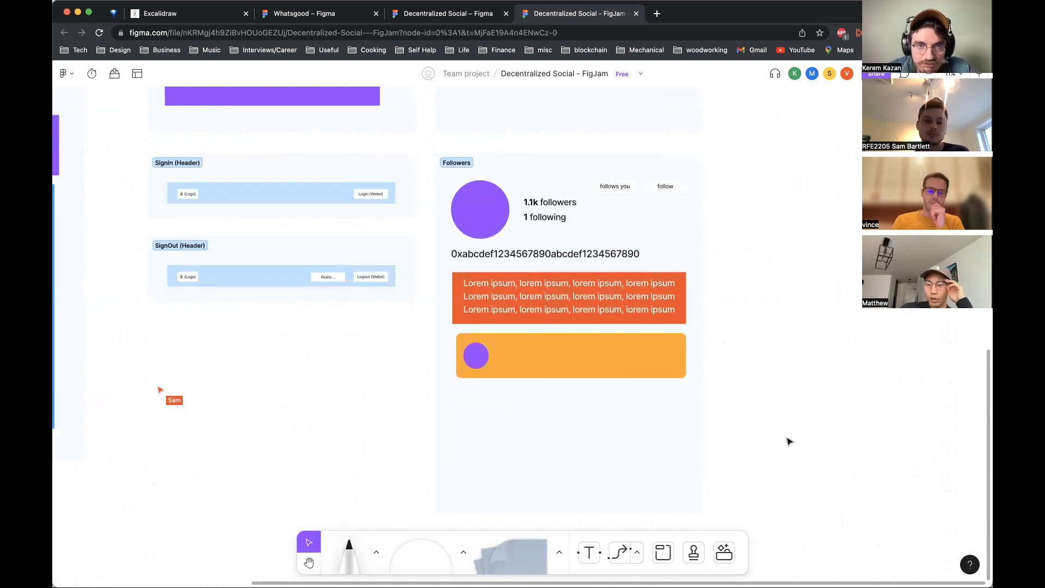
left_click(561, 357)
scroll(554, 396, "up", 10)
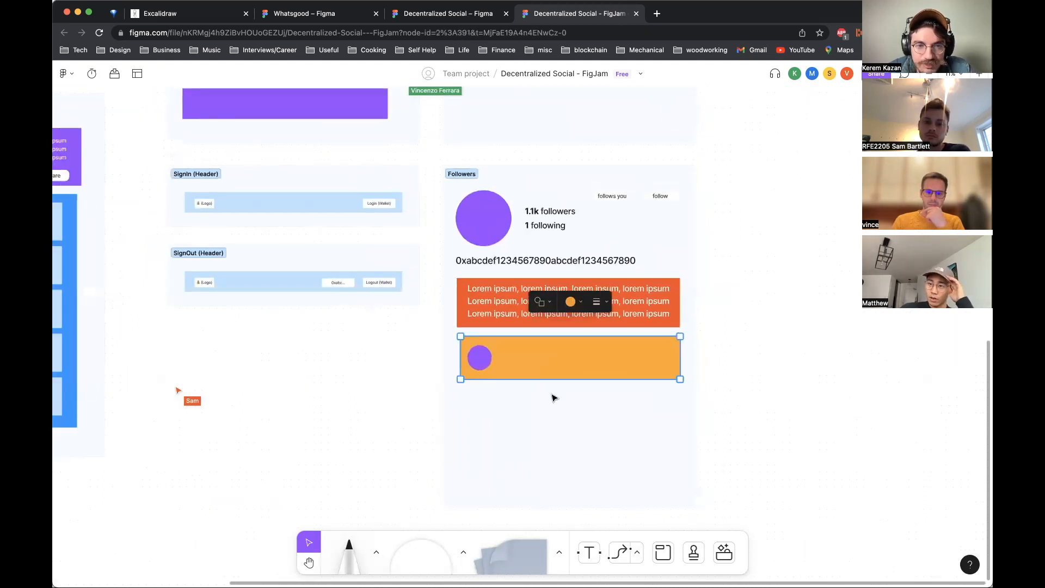
left_click_drag(437, 138, 707, 462)
scroll(708, 464, "left", 10)
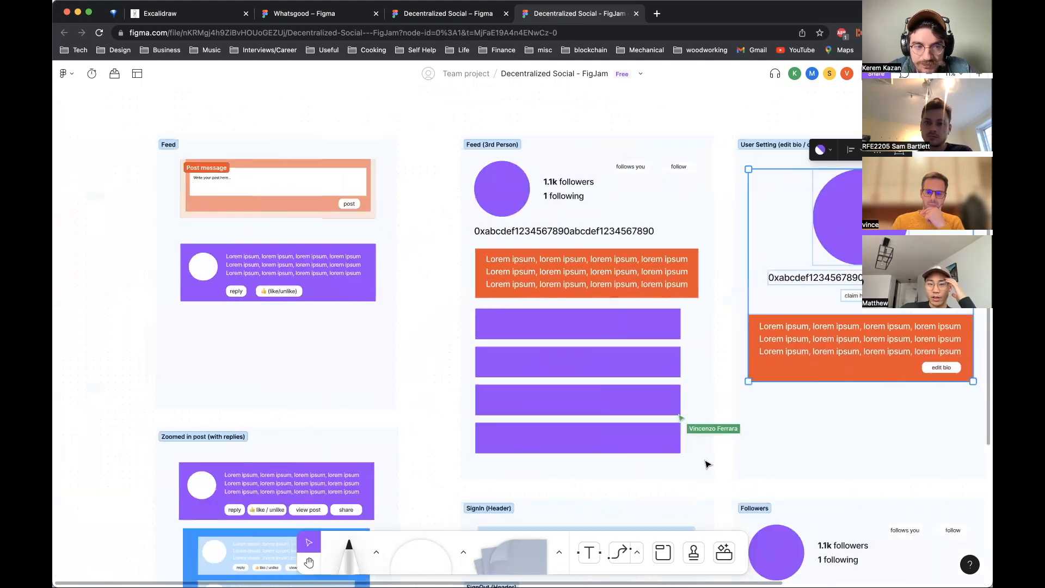
left_click(707, 464)
scroll(707, 464, "down", 4)
left_click(303, 236)
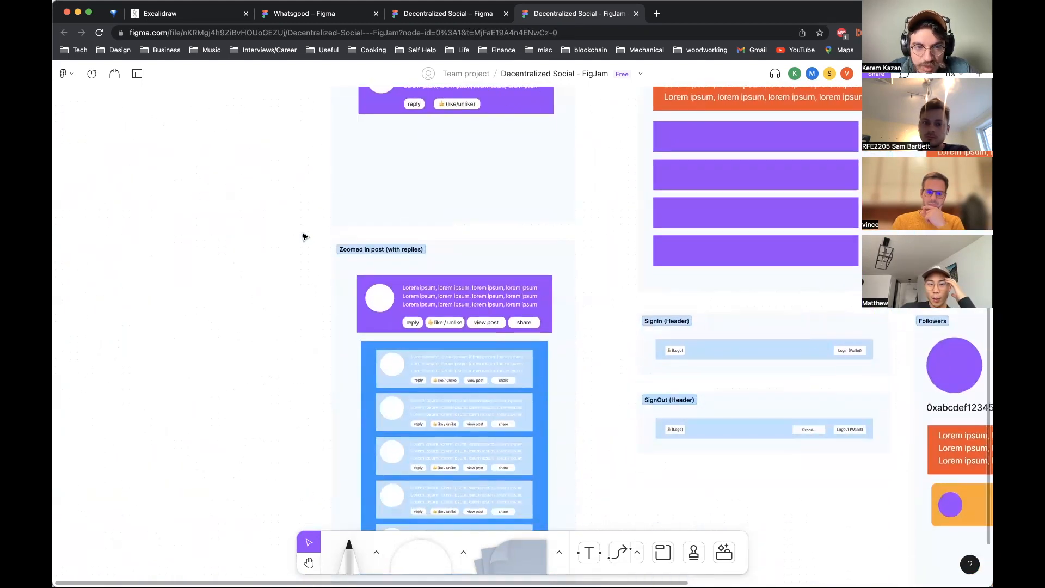
left_click_drag(311, 239, 593, 535)
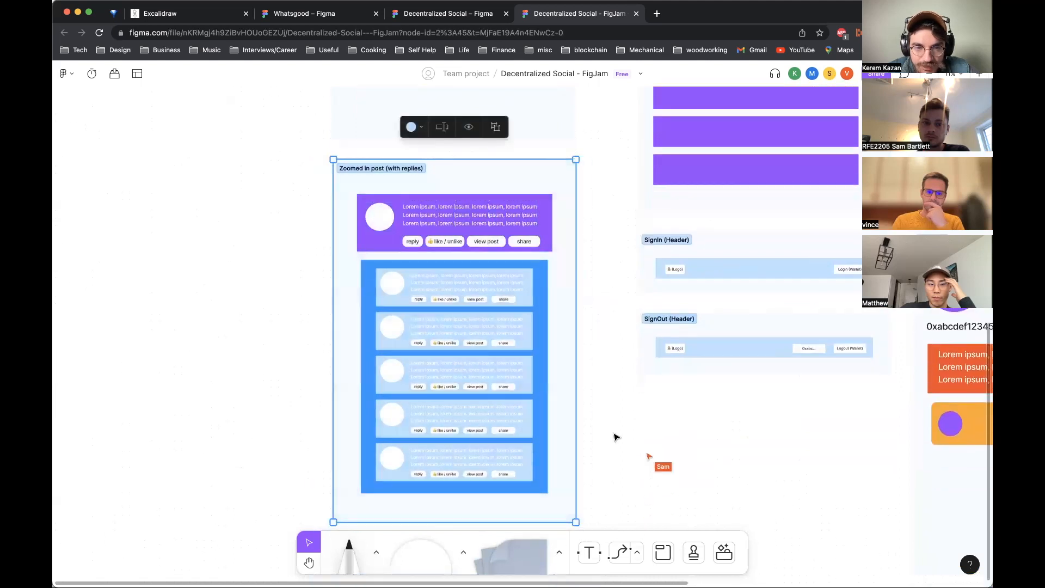
left_click(616, 435)
scroll(616, 433, "up", 6)
left_click(542, 357)
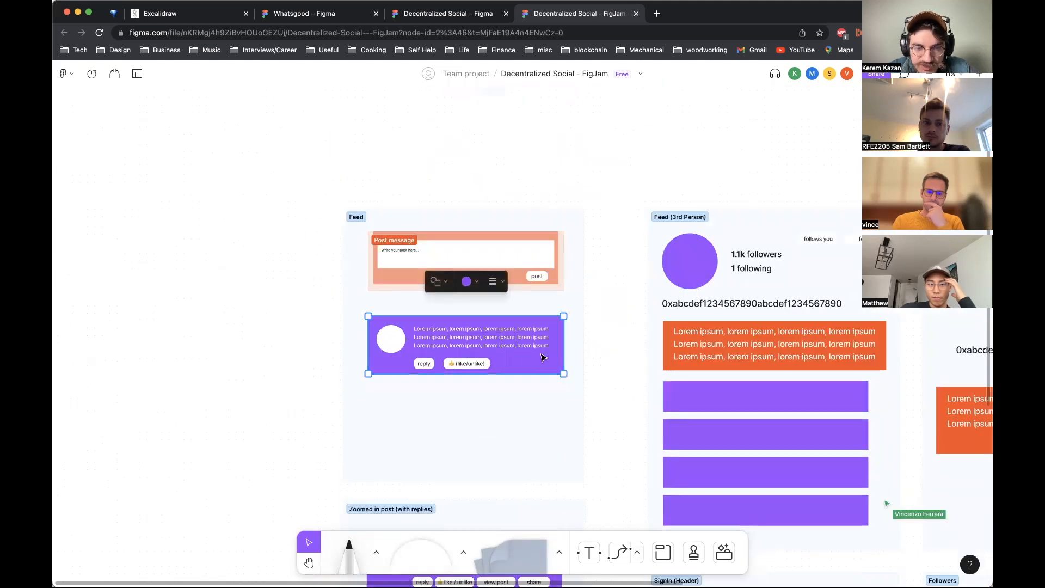
scroll(542, 357, "right", 10)
scroll(542, 358, "down", 7)
left_click(486, 384)
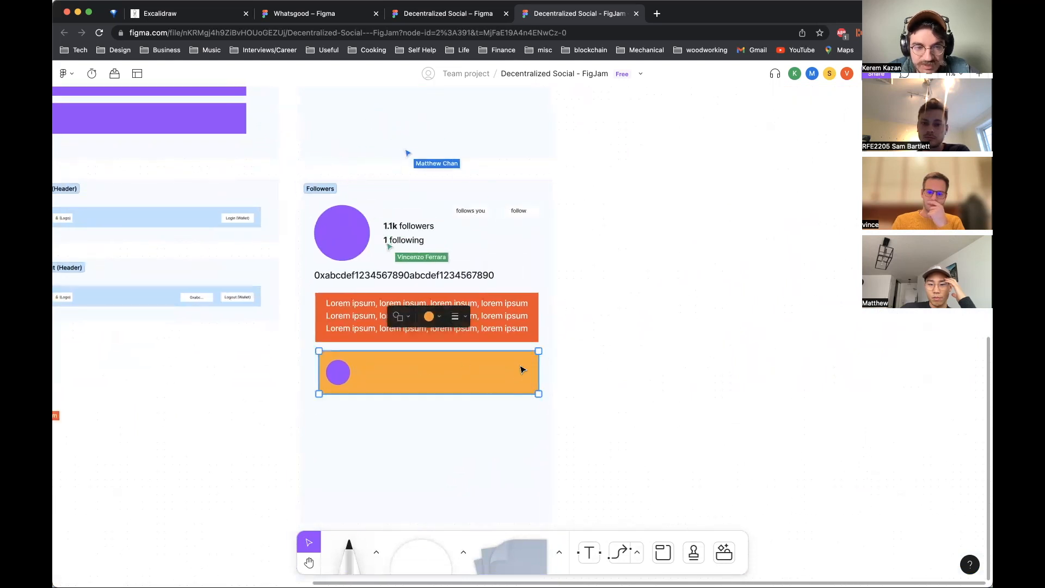
left_click(700, 348)
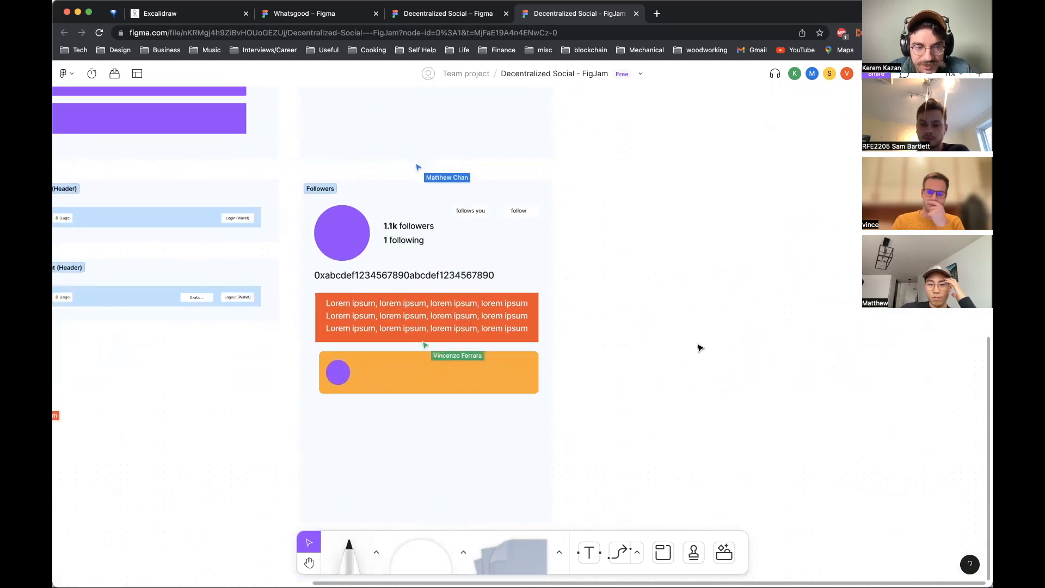
scroll(700, 348, "up", 10)
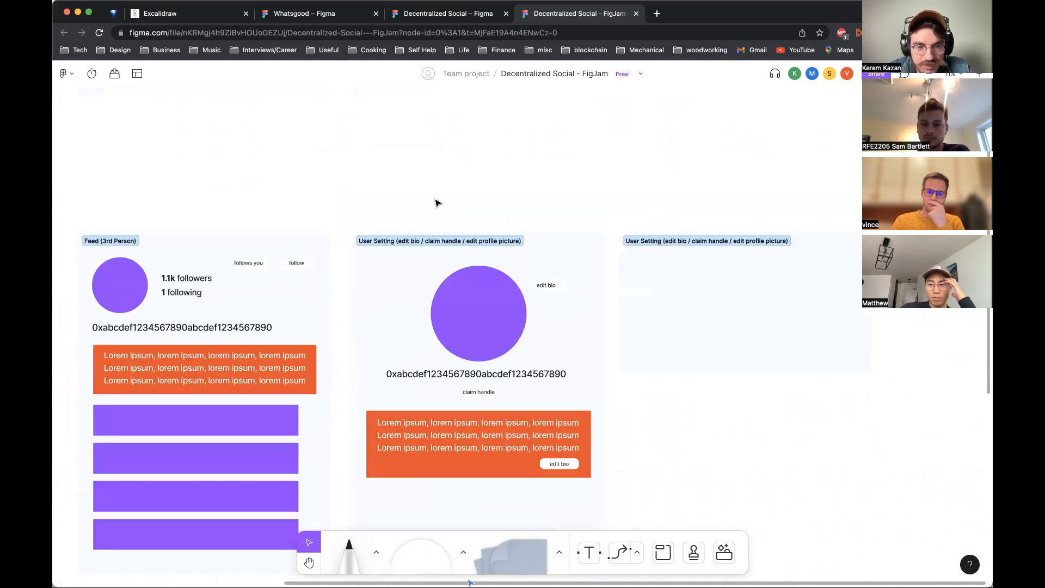
scroll(520, 445, "down", 10)
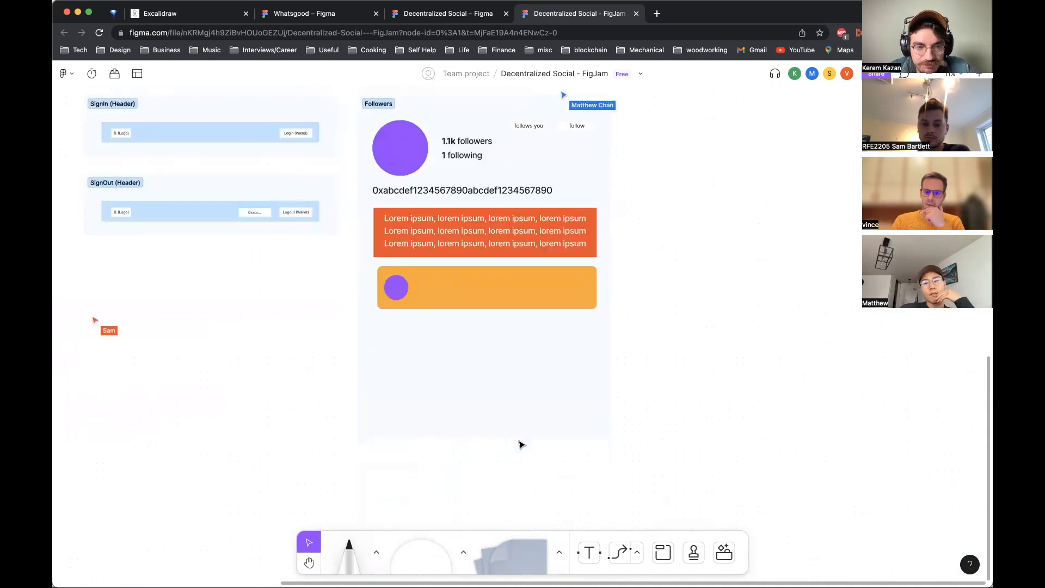
scroll(520, 445, "up", 1)
left_click(551, 321)
left_click(696, 417)
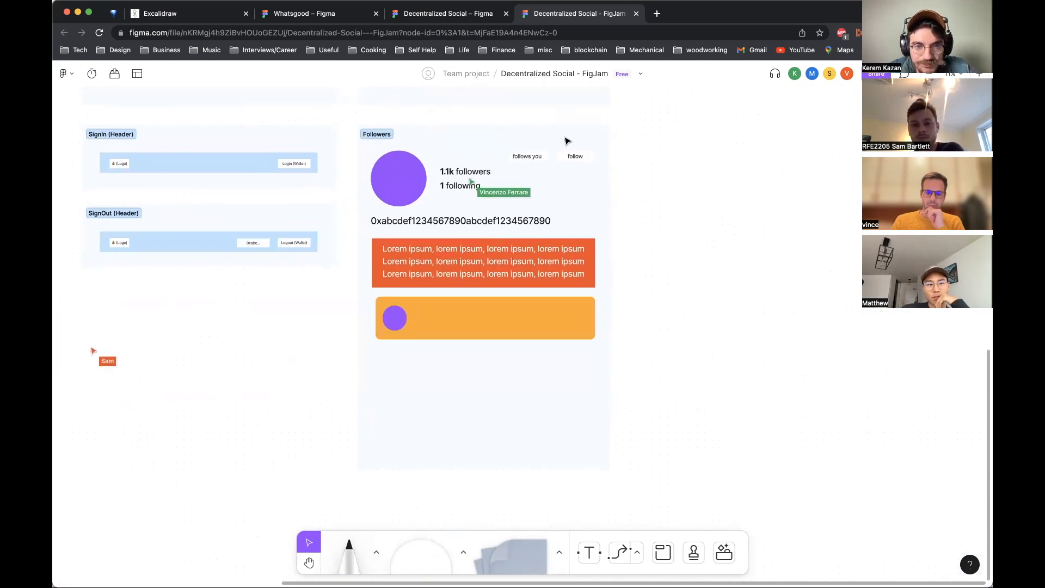
Step: Copy the follows you and follow buttons into the right side of the yellow-orange bar
left_click(581, 159)
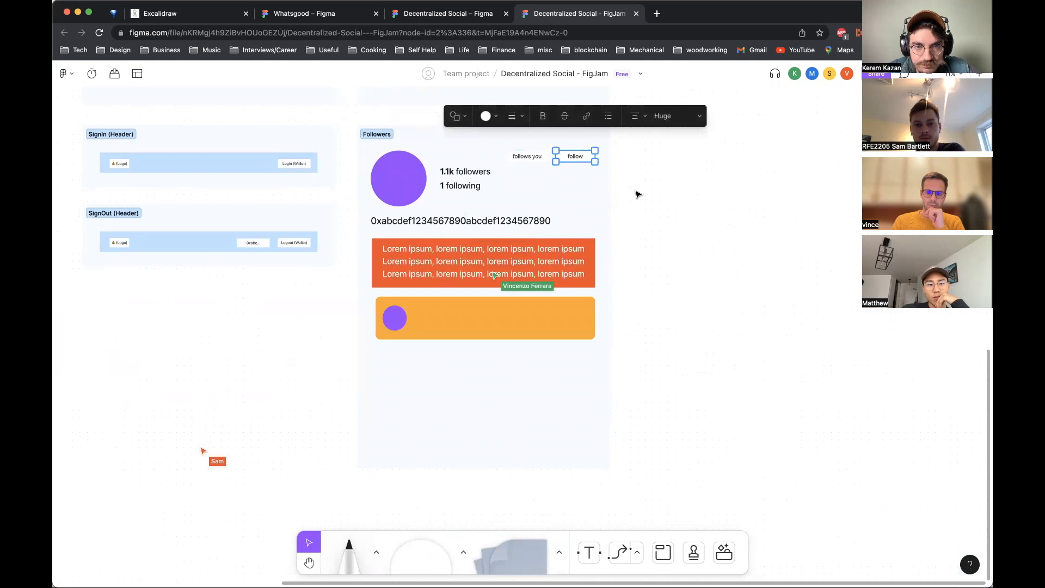
left_click(535, 158, "shift")
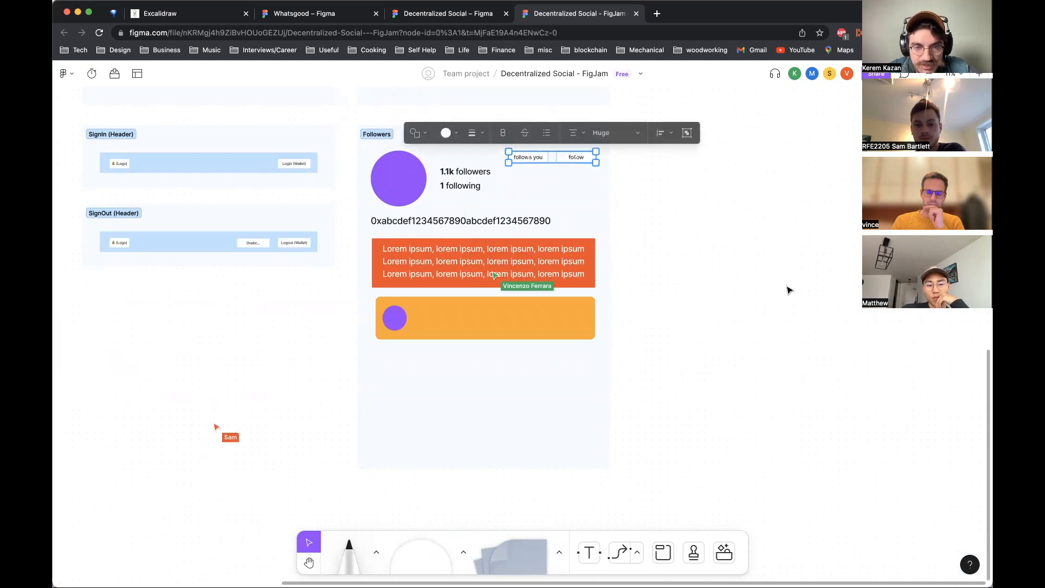
left_click_drag(561, 158, 556, 318)
left_click(673, 351)
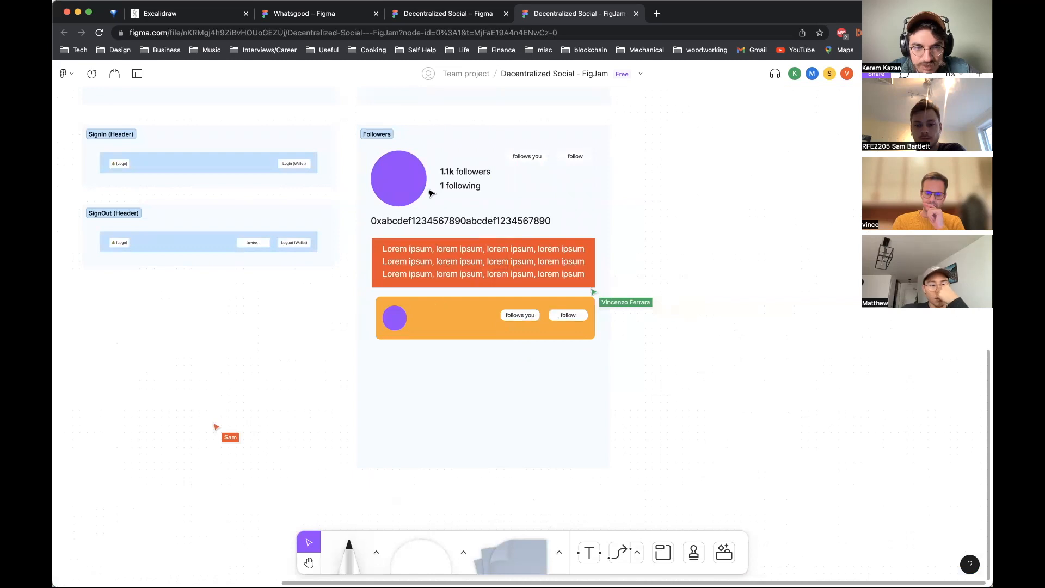
left_click(478, 337)
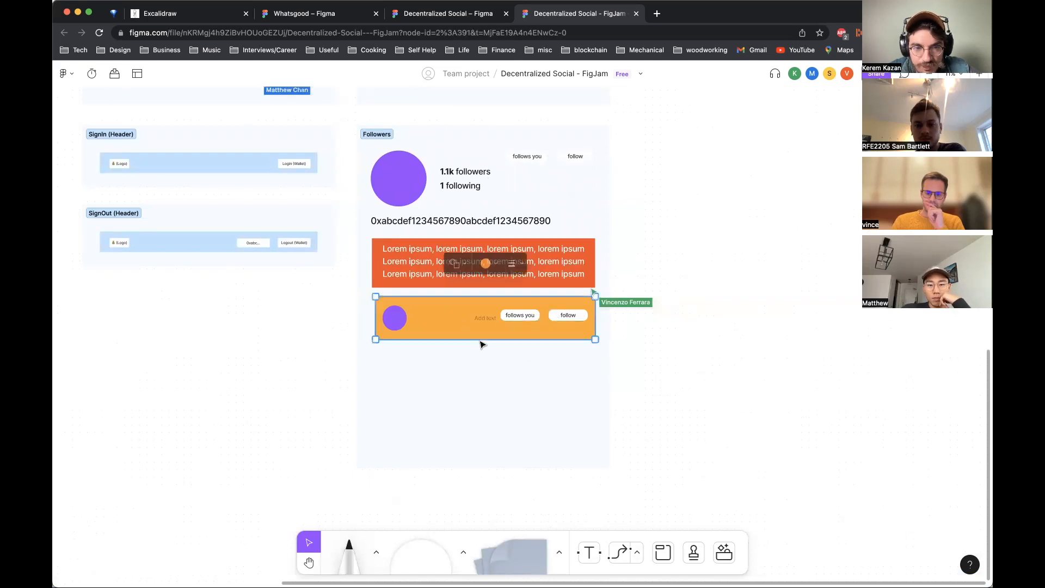
left_click(684, 403)
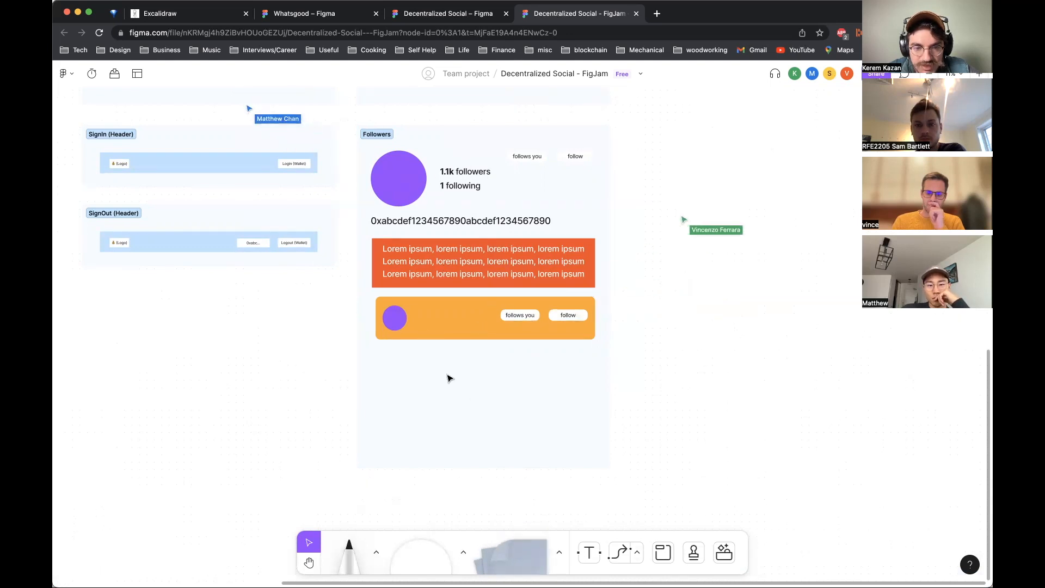
Step: Add the text 0xsdfasdfasdf beside the small avatar in the yellow-orange bar
left_click_drag(411, 308, 486, 321)
type("0xsdfasdfasdfa")
key("BackSpace")
key("Escape")
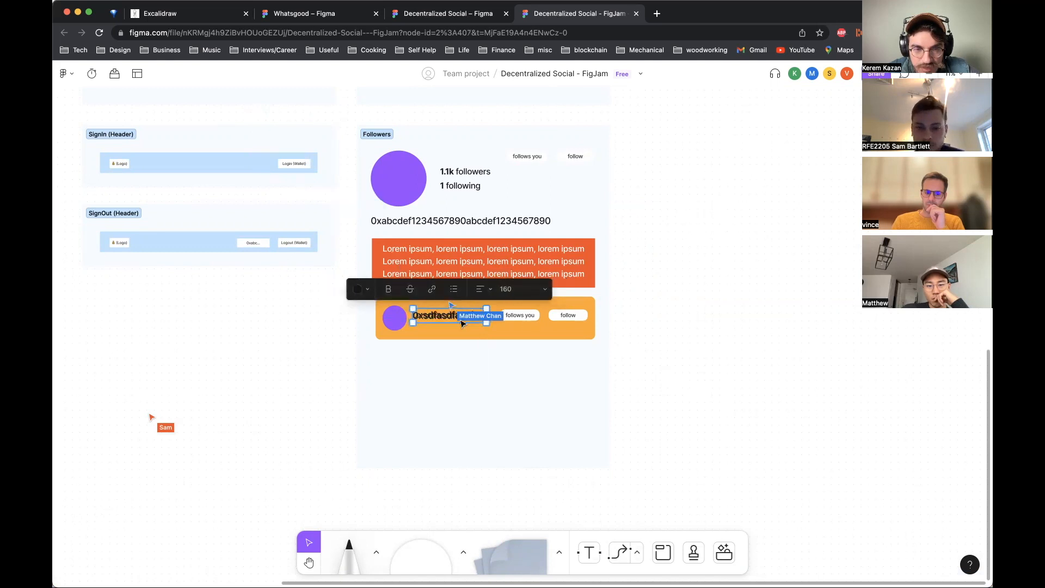
left_click_drag(446, 316, 445, 328)
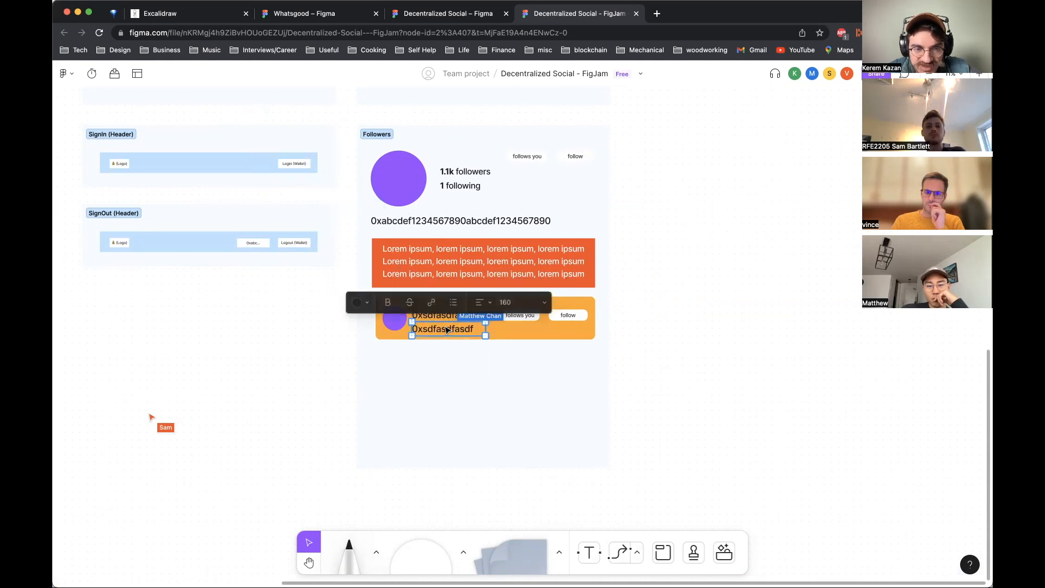
double_click(444, 326)
key("BackSpace")
left_click(656, 397)
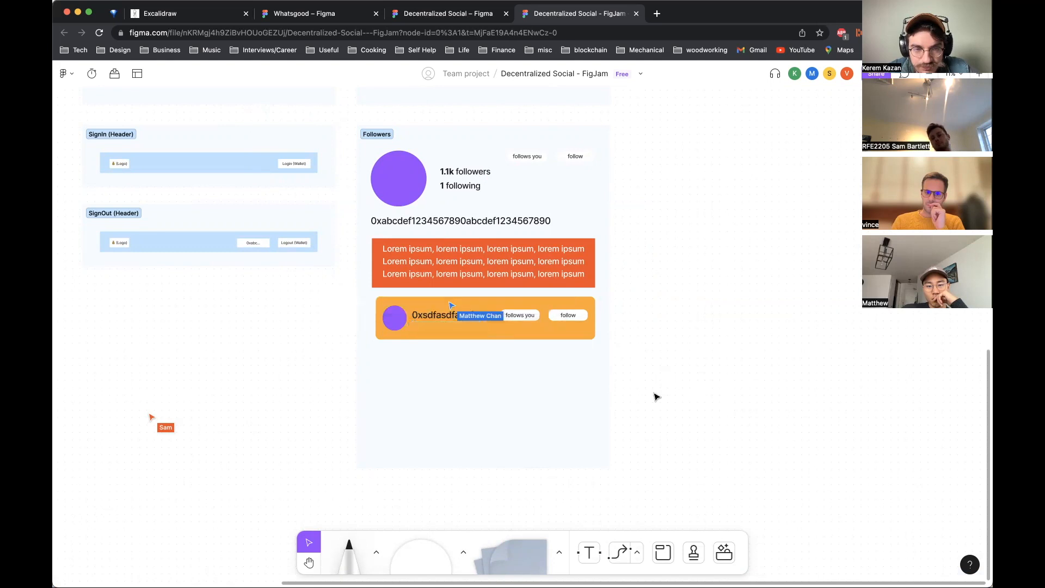
left_click(477, 332)
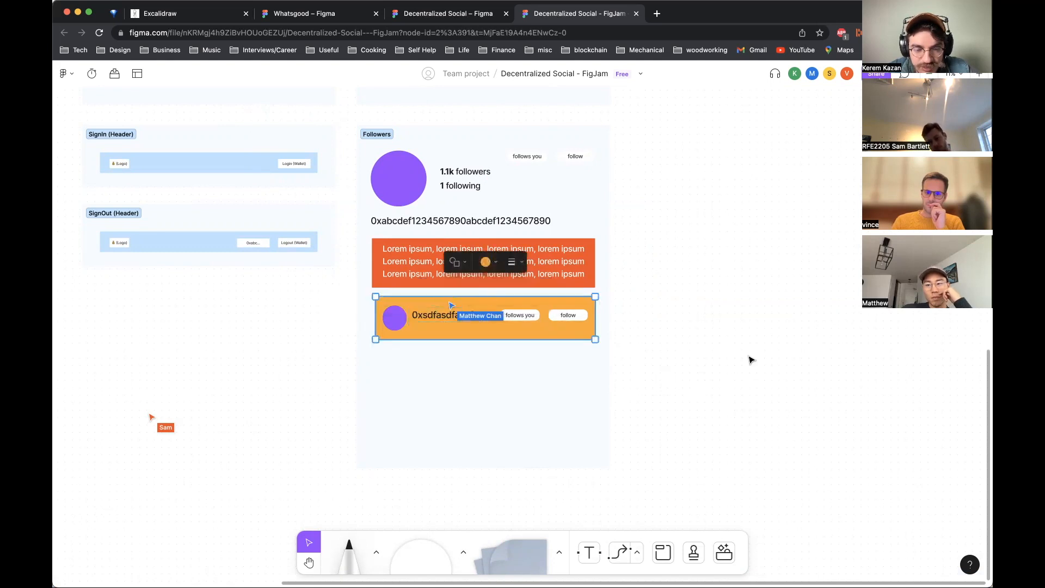
key("super+v")
left_click_drag(548, 318, 549, 389)
key("super+z")
left_click(721, 355)
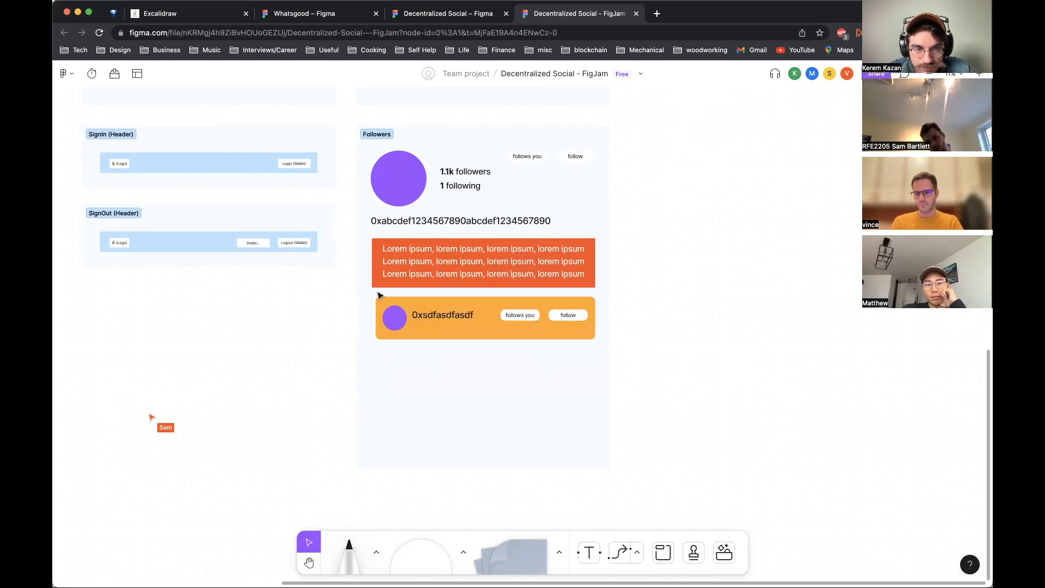
Step: Duplicate the whole follower row bar and place the copy directly below it
left_click_drag(415, 313, 607, 368)
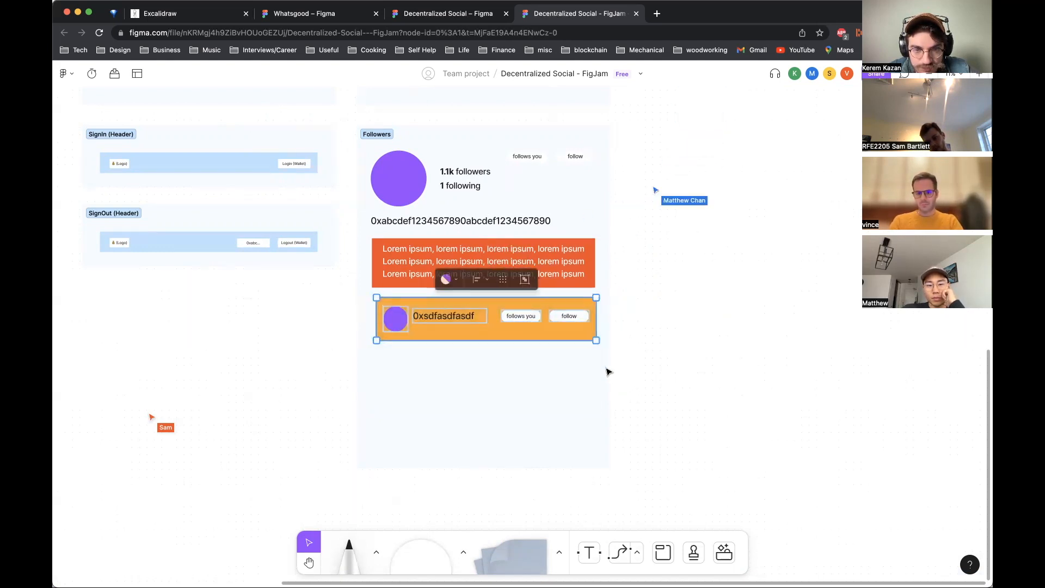
left_click_drag(543, 310, 544, 363)
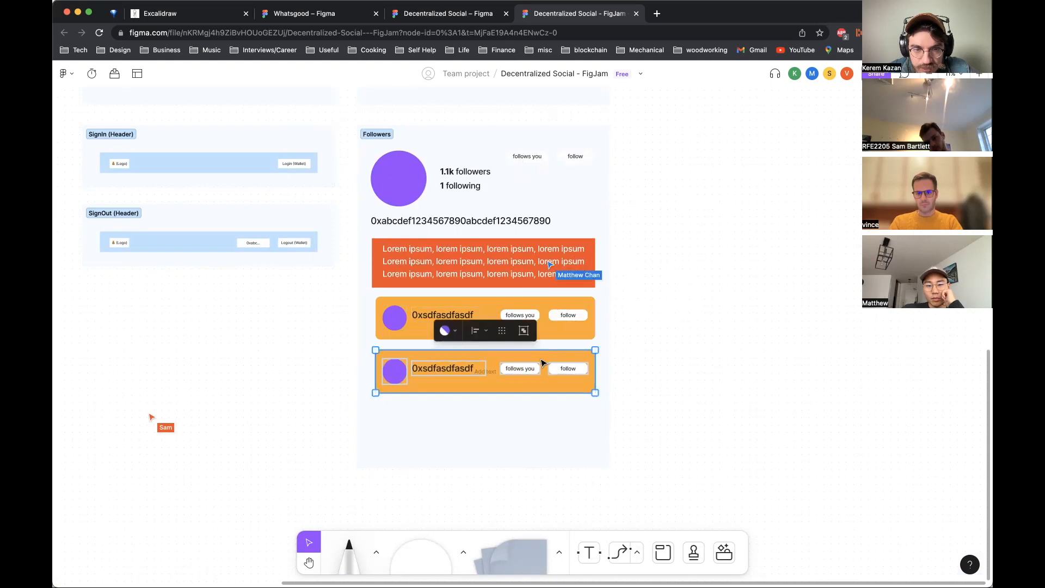
Step: Replace the address text in the copied row with Username
double_click(459, 371)
key("BackSpace")
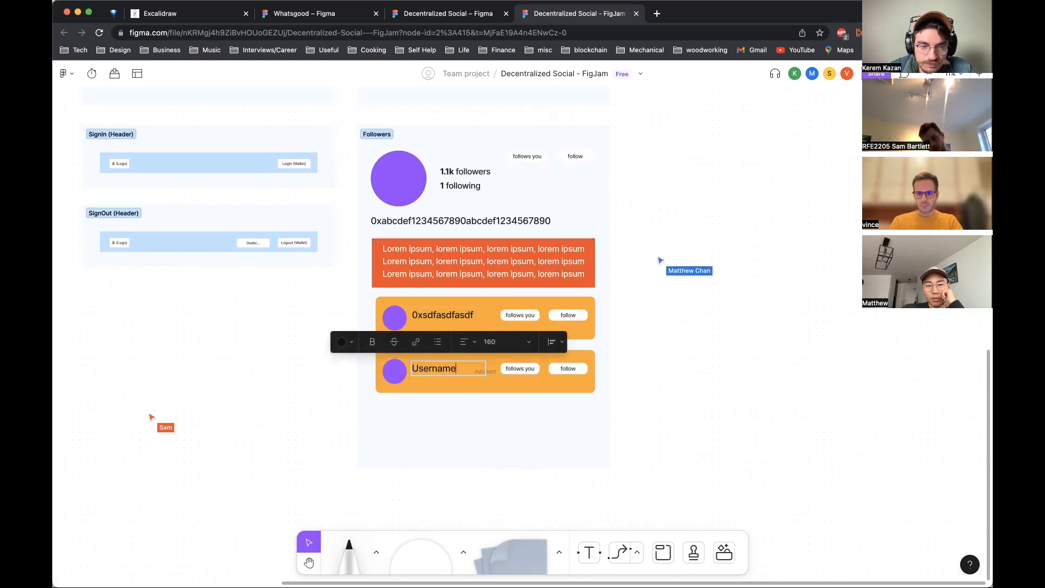
type("Username")
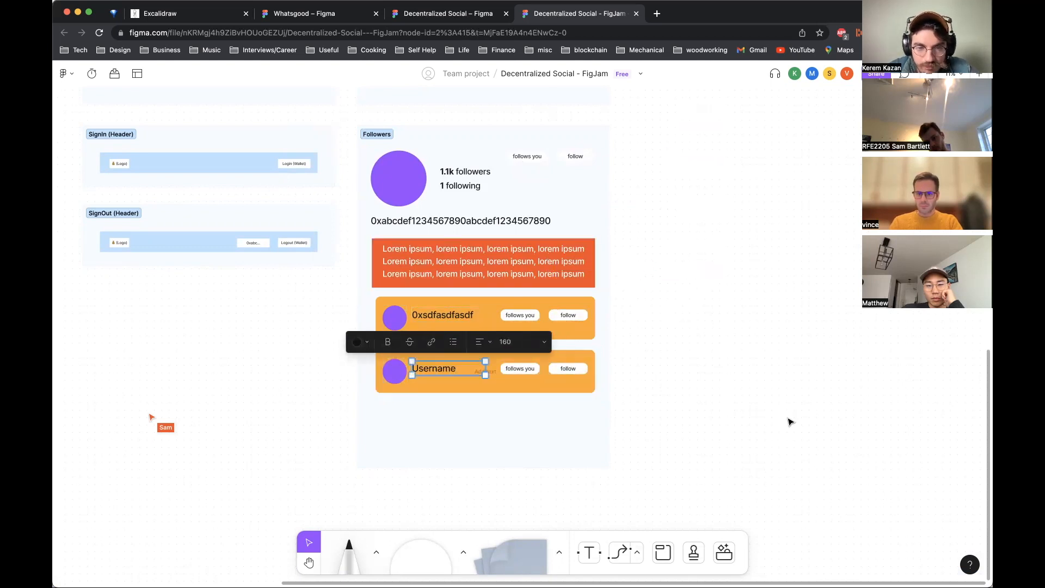
left_click(790, 422)
Step: Rename the Followers section to Followers/Following
scroll(751, 279, "up", 1)
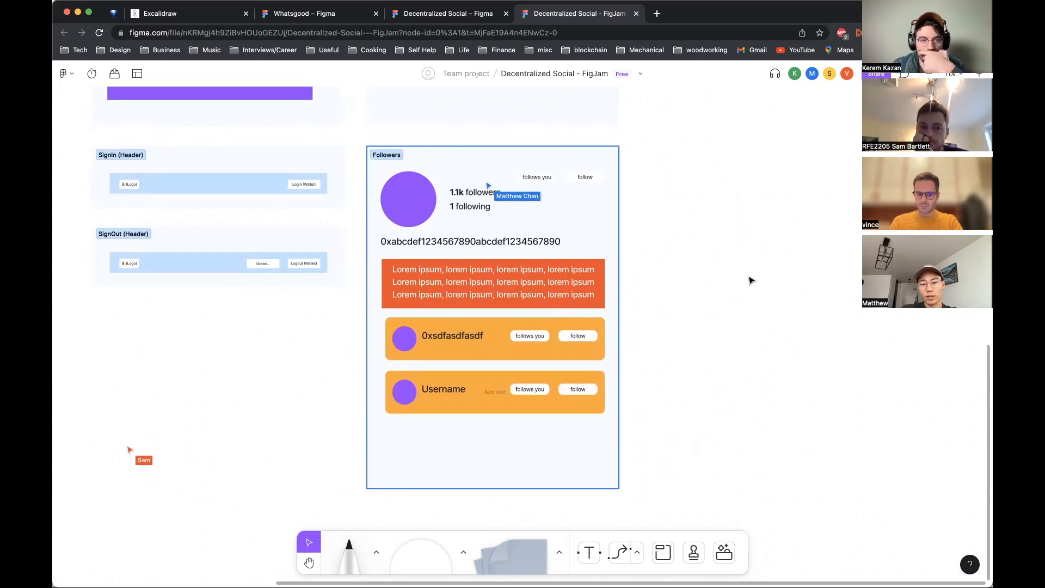
left_click(403, 153)
left_click(400, 153)
type("/Following f")
key("Return")
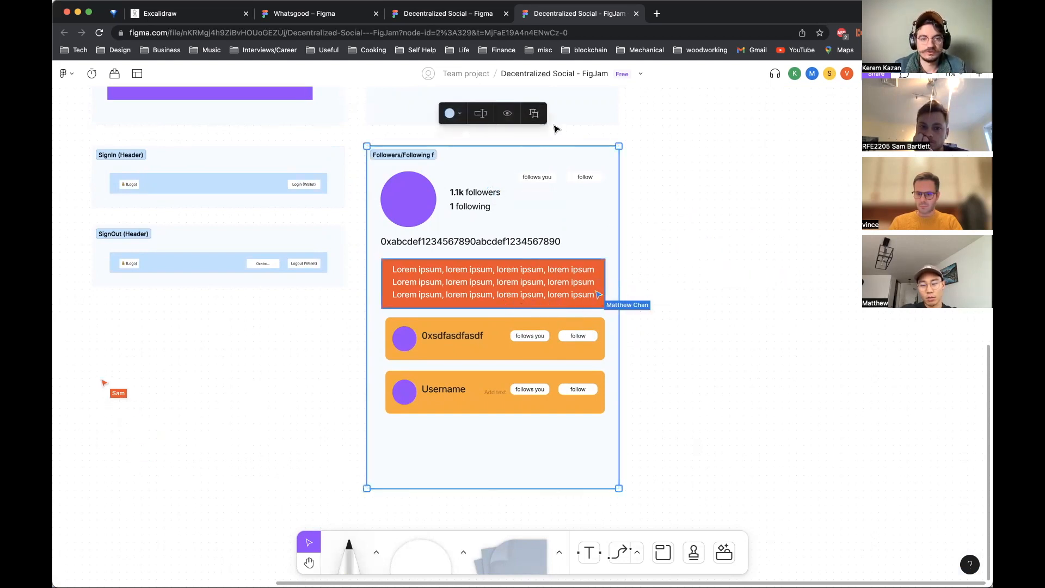
left_click(429, 157)
key("BackSpace")
key("BackSpace")
left_click(782, 268)
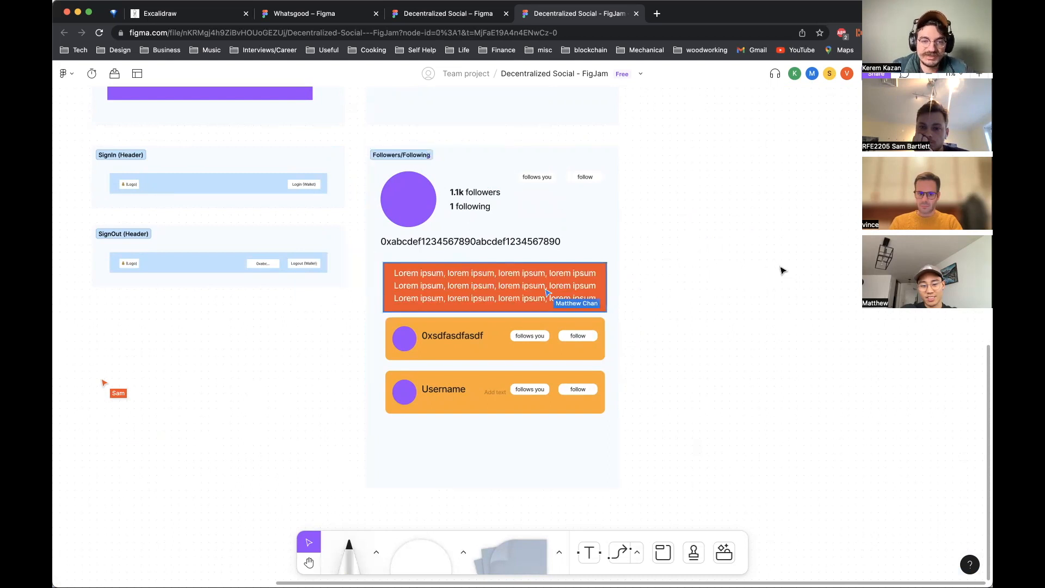
left_click(572, 271)
left_click(688, 297)
left_click(592, 264)
left_click(694, 317)
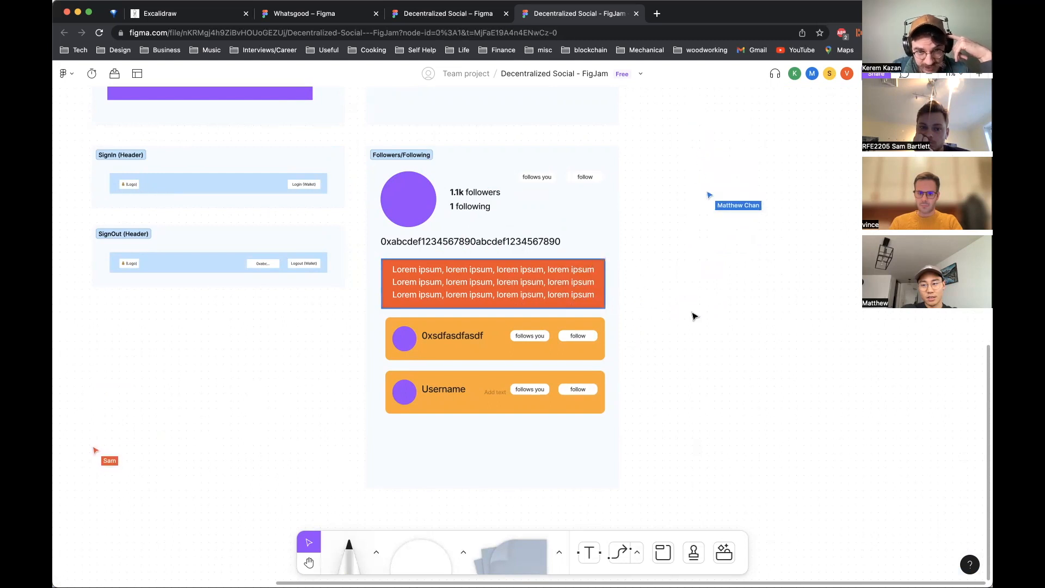
Step: Delete the orange bio text block from the Followers/Following wireframe
left_click(588, 257)
left_click(575, 267)
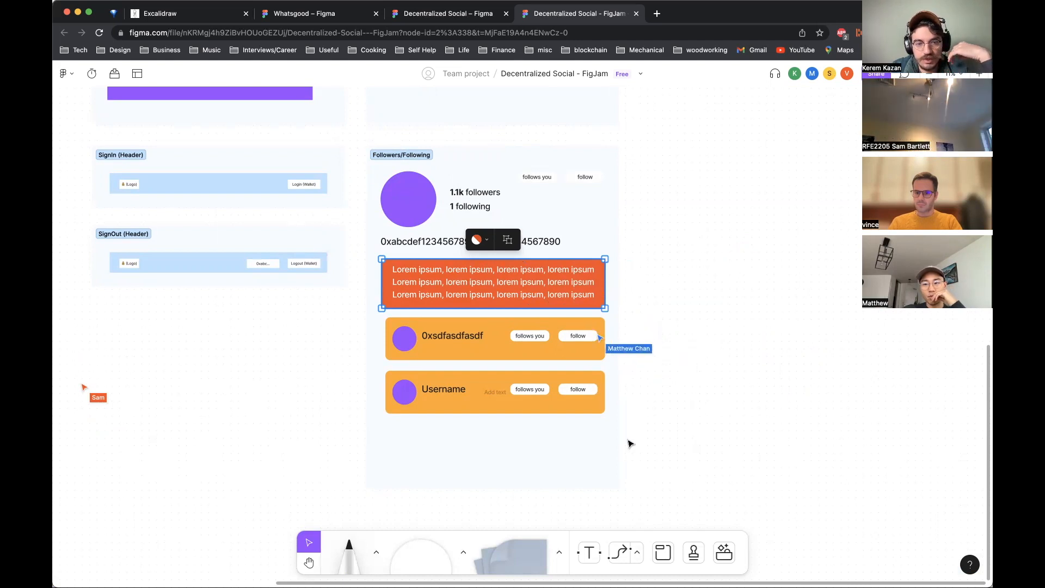
left_click(404, 339)
left_click(596, 283)
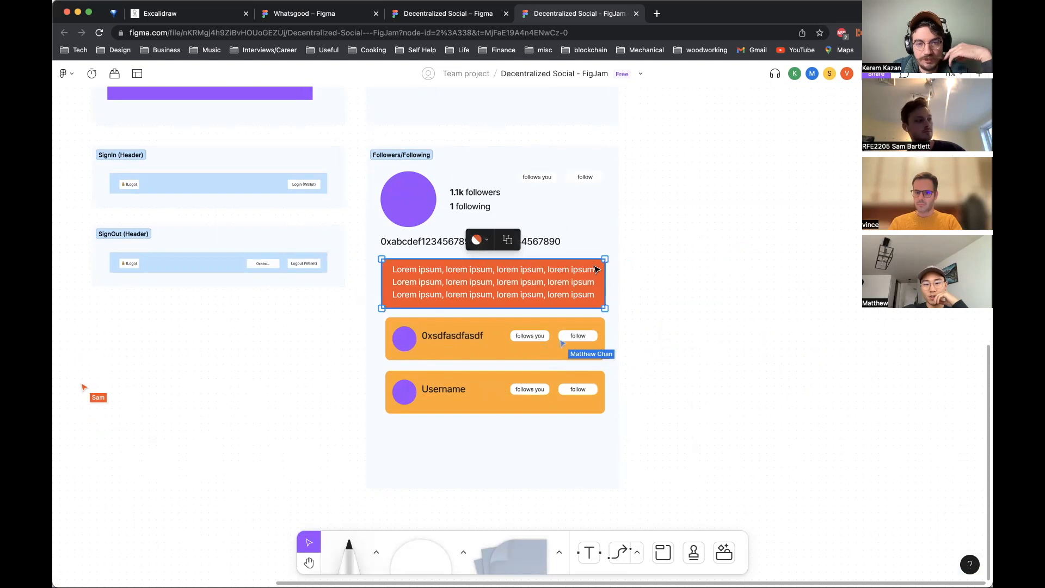
left_click(404, 353)
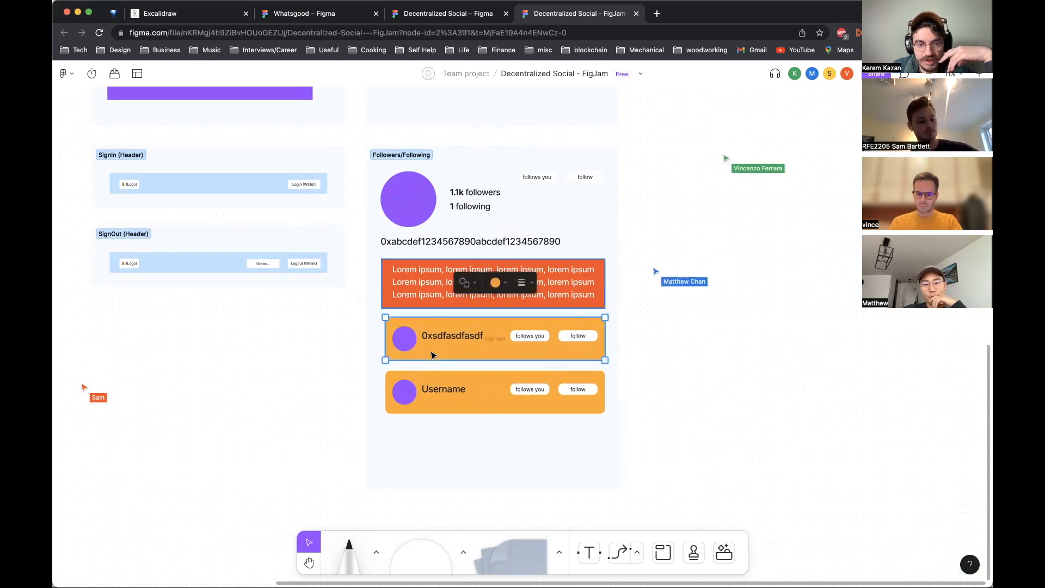
left_click(441, 382)
left_click(404, 340)
left_click(404, 340)
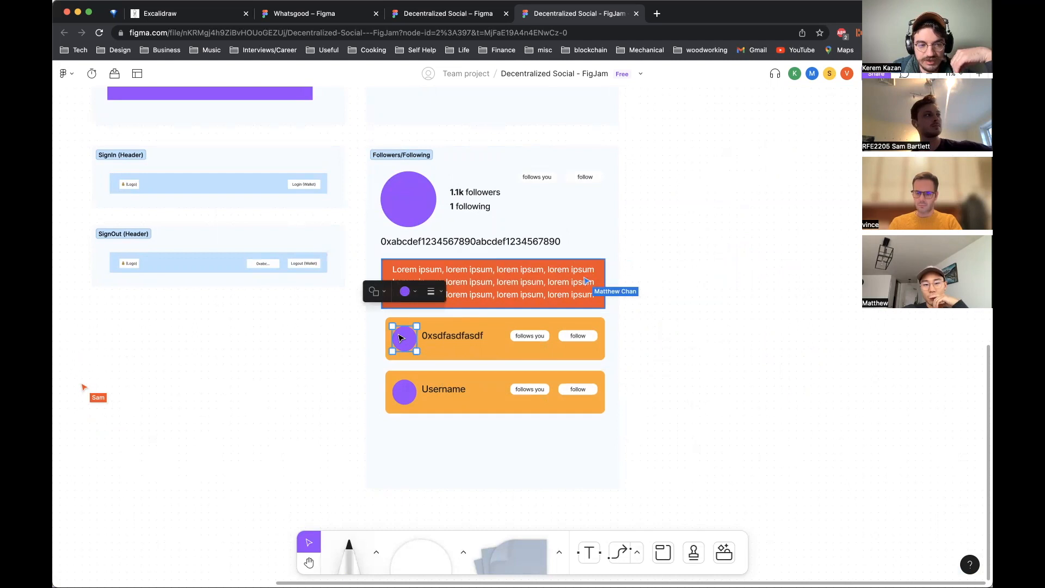
left_click(509, 260)
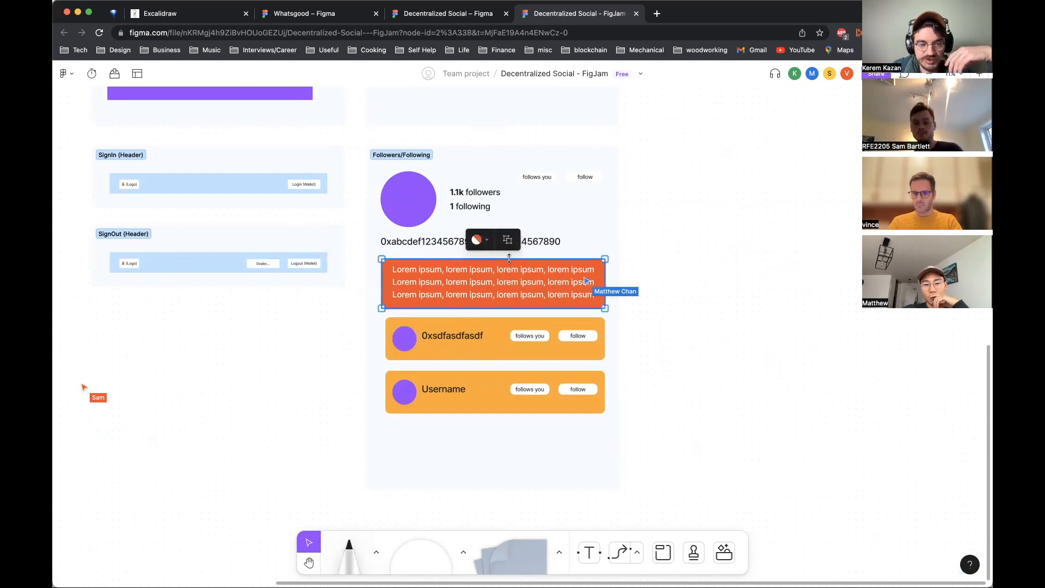
scroll(509, 258, "up", 15)
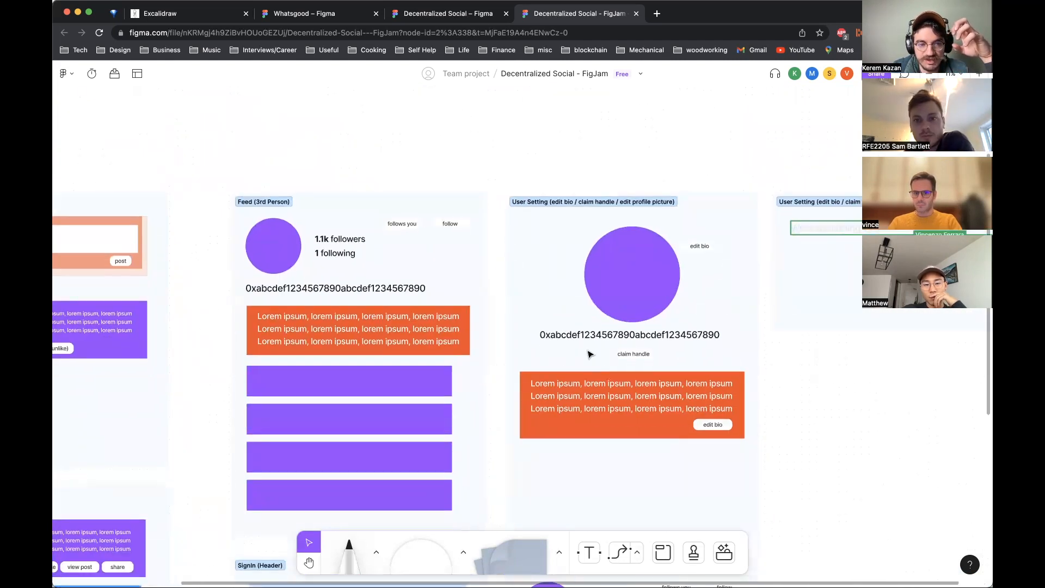
scroll(590, 354, "down", 10)
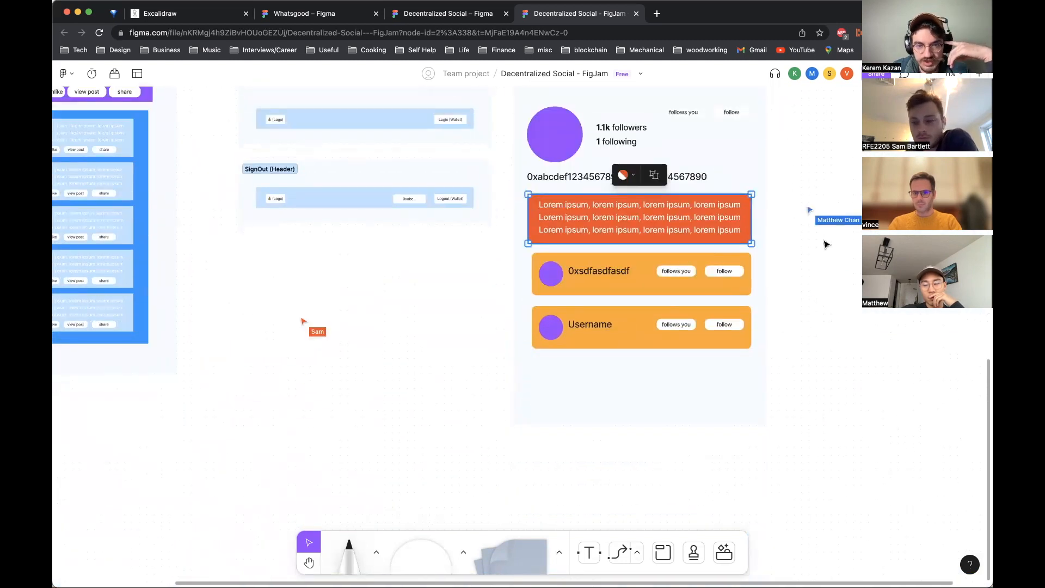
key("BackSpace")
Step: Move both follower rows up into the space below the address line
left_click_drag(761, 359, 545, 204)
key("super+z")
left_click_drag(624, 261, 619, 200)
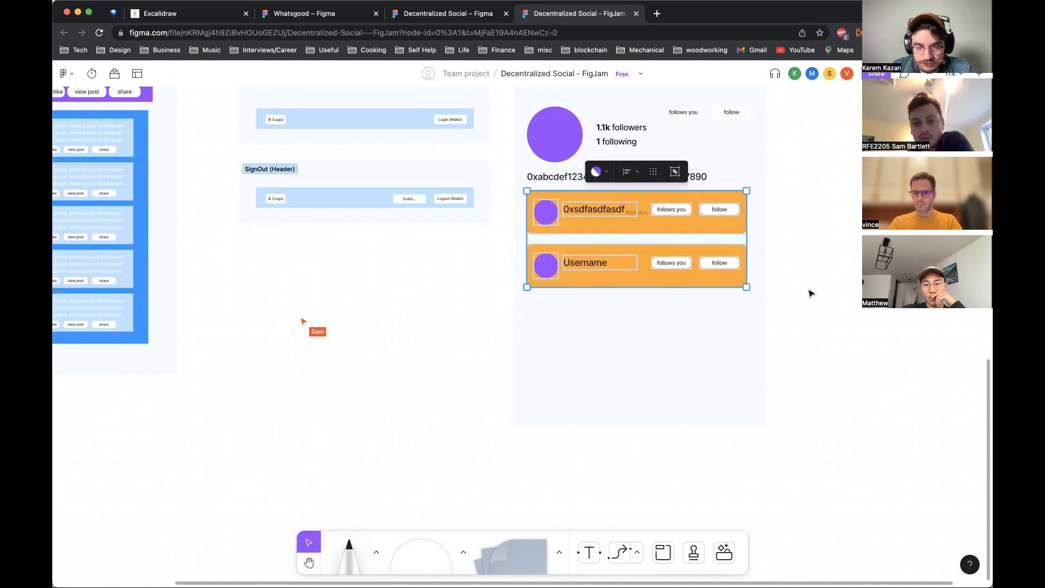
Step: Paste another copy of the follower row and place it as a third row below the Username row
key("super+v")
left_click_drag(693, 262, 686, 307)
left_click(827, 298)
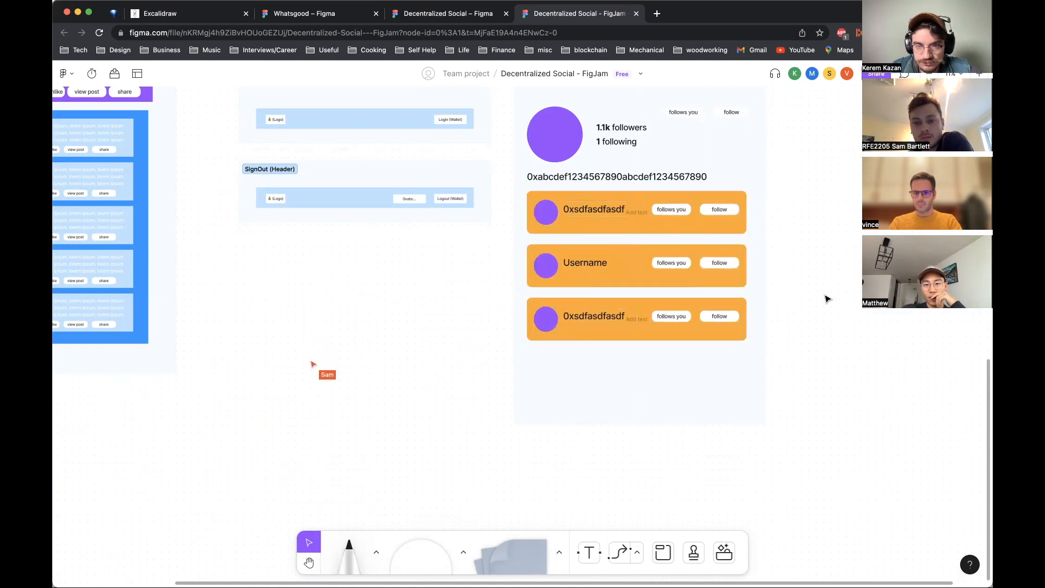
Step: Zoom out and pan around to overview all the wireframe sections on the board
key("shift+1")
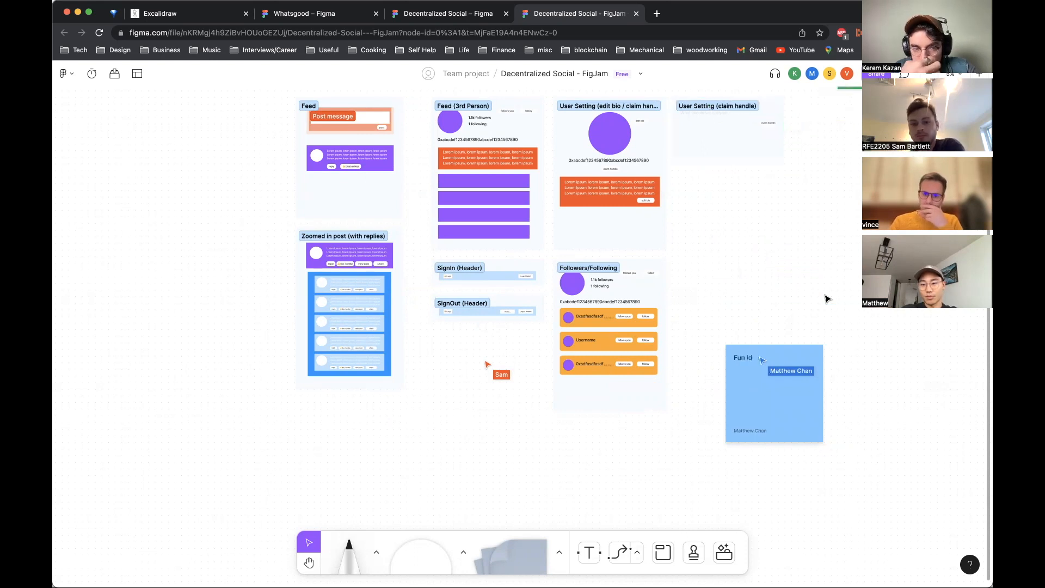
scroll(680, 398, "right", 1)
scroll(681, 398, "down", 1)
scroll(681, 398, "left", 1)
scroll(680, 398, "up", 1)
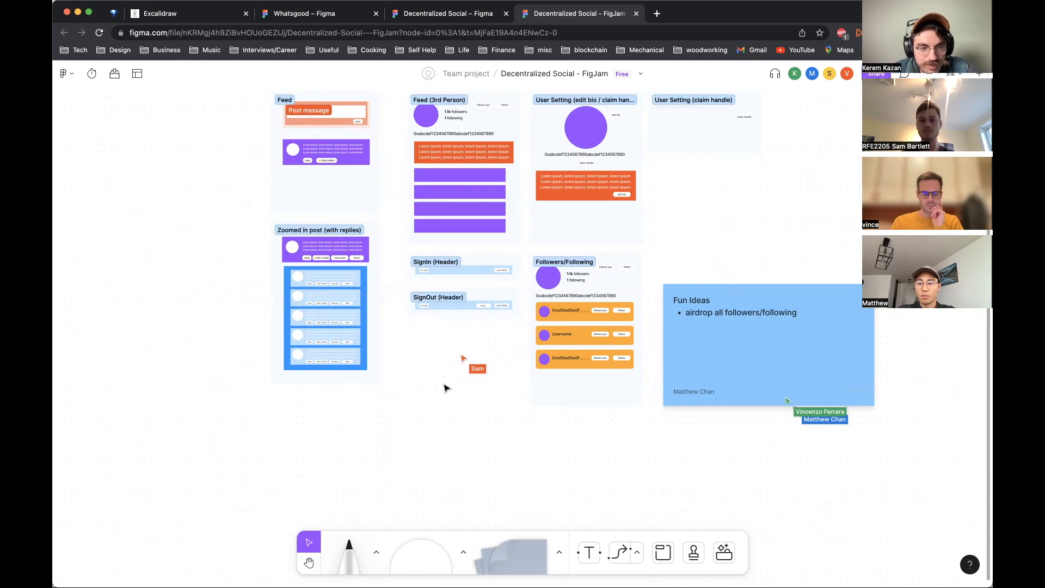
left_click(298, 285)
left_click(456, 393)
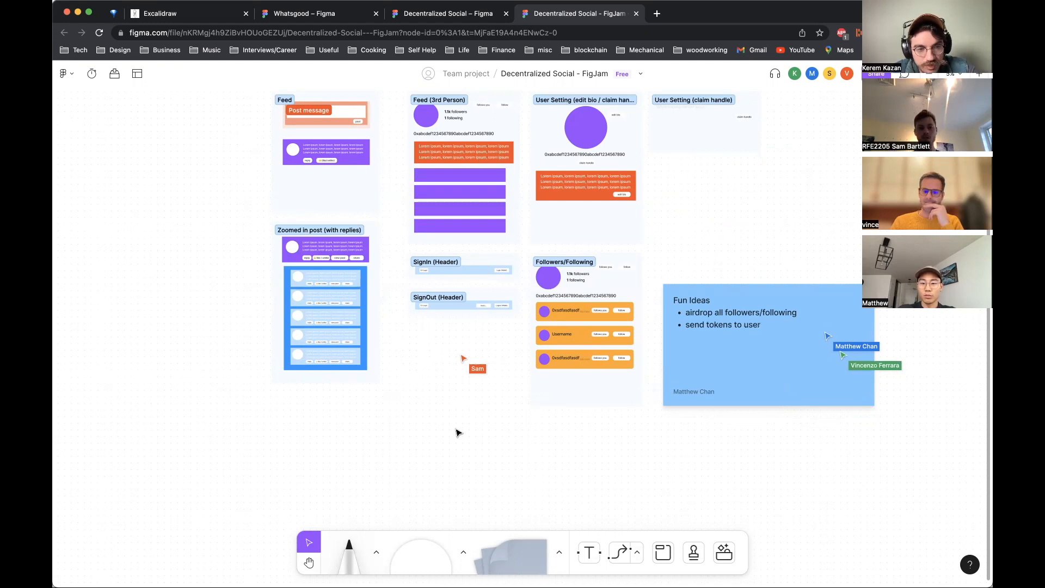
scroll(459, 433, "up", 1)
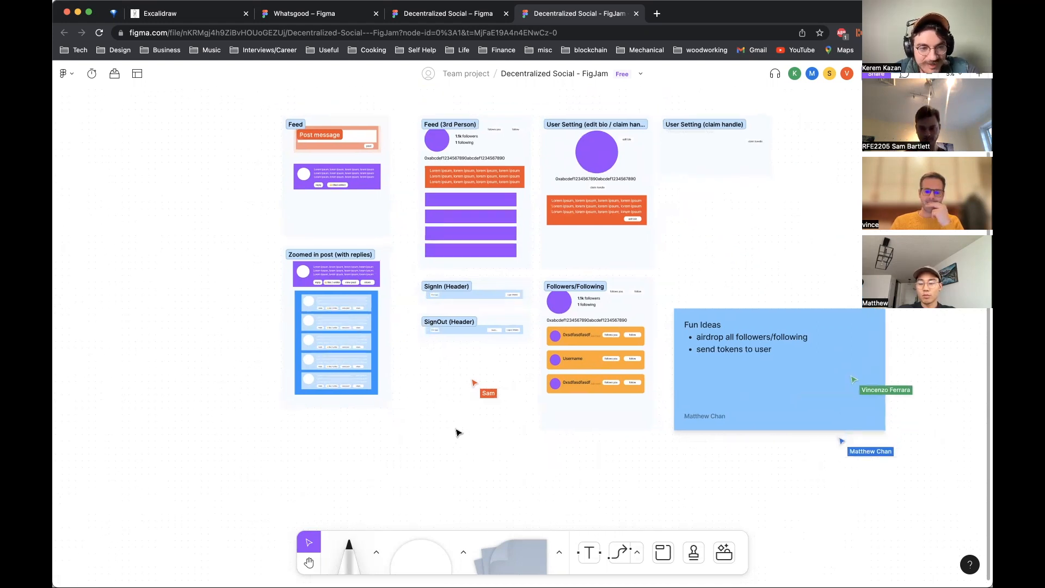
scroll(459, 433, "up", 1)
scroll(459, 433, "down", 1)
scroll(459, 433, "up", 1)
scroll(458, 433, "right", 1)
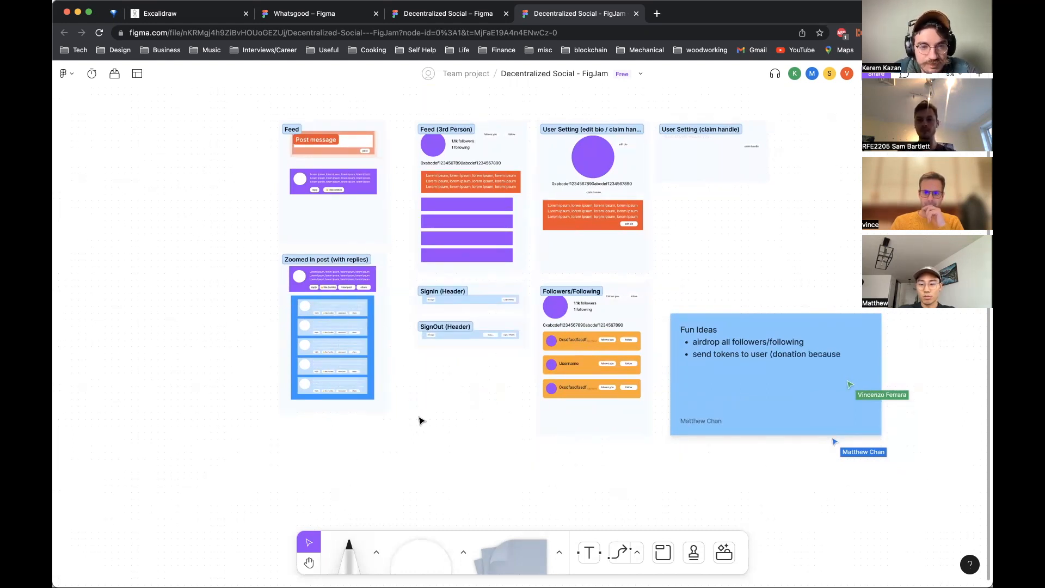
left_click(363, 315)
left_click(474, 452)
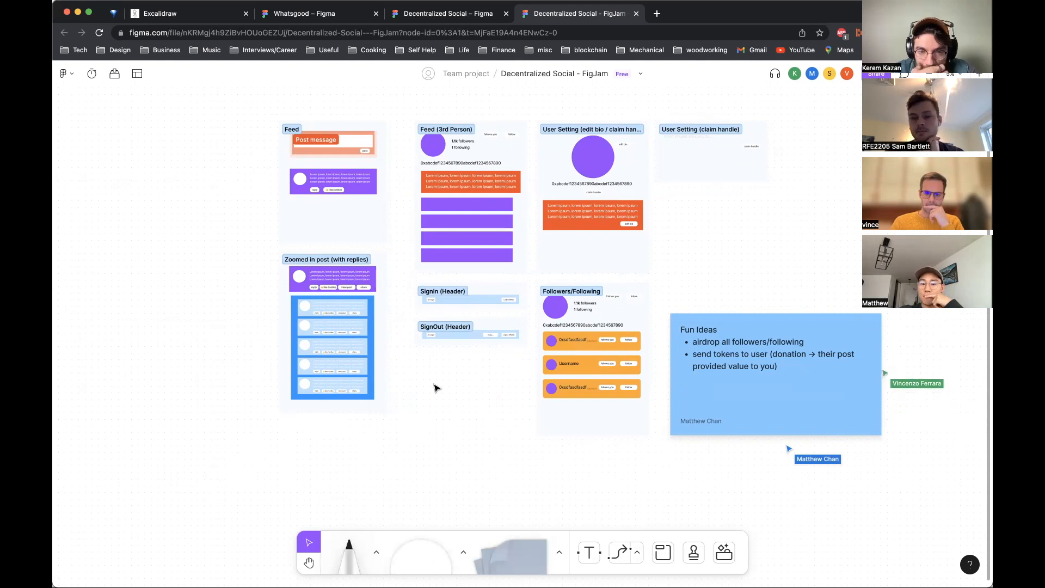
Step: Add a bullet reading "customizable, 3rd party, protocol blocks" to the Fun Ideas sticky note
double_click(786, 371)
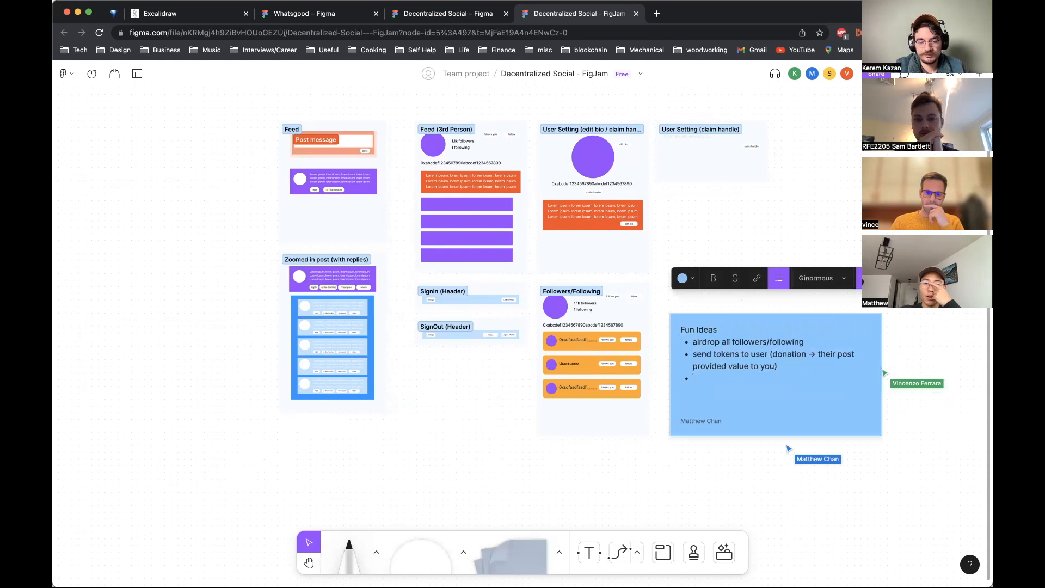
type(", 3rd party, protocol blocks")
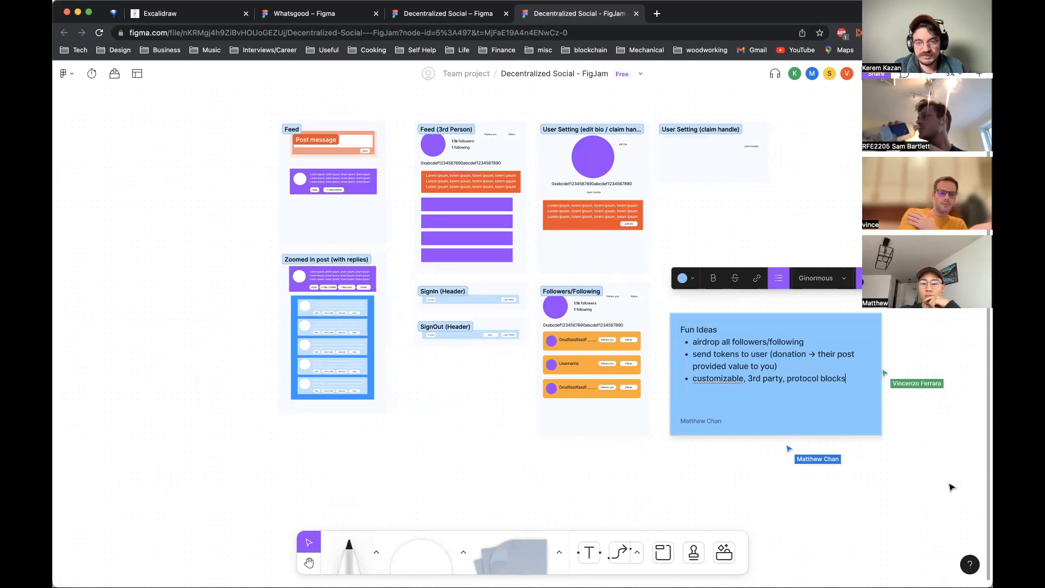
left_click(941, 506)
Step: Add the line example: "buy my NFT" or "add liquidity to my uniswap pool" below the bullets in the Fun Ideas note
double_click(813, 383)
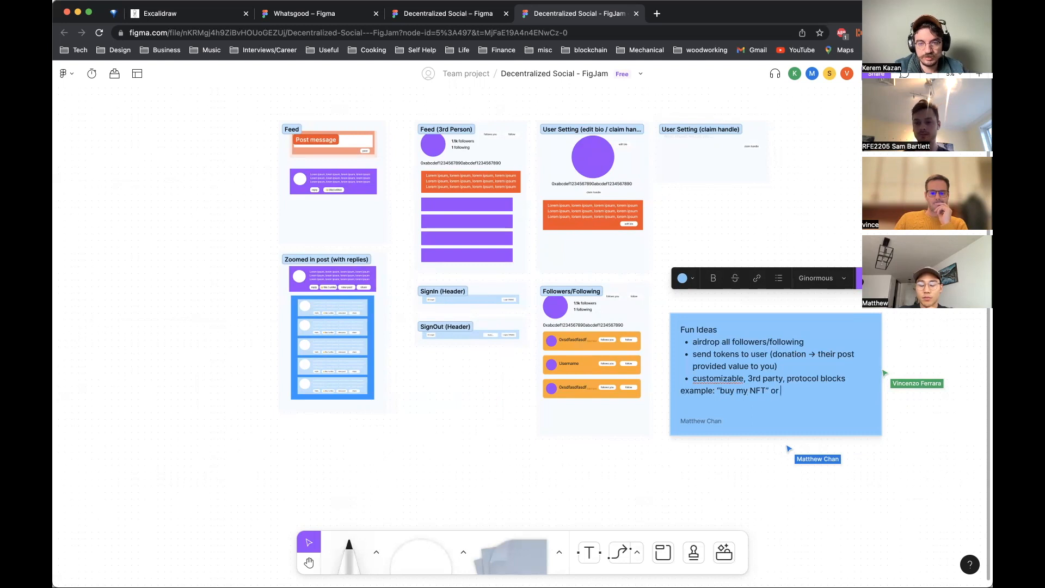
type("my uniswap pool”")
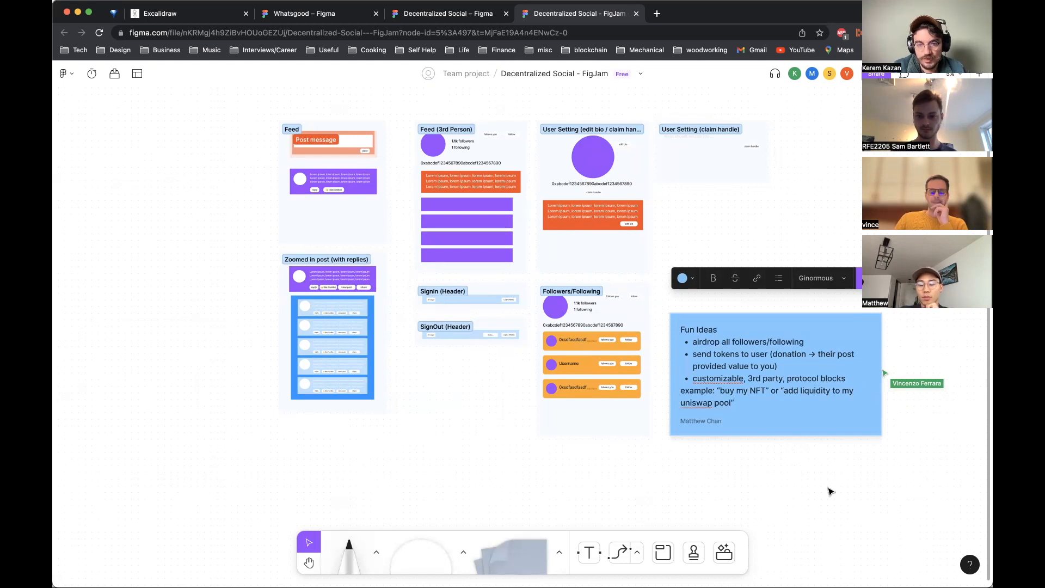
left_click(829, 491)
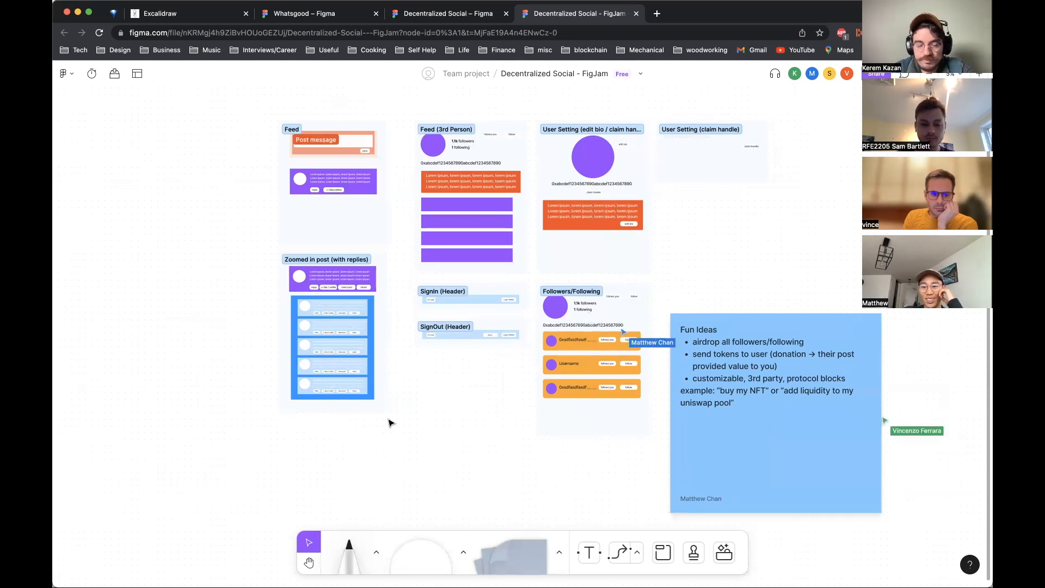
Step: Insert a new bullet for direct messaging below the protocol blocks bullet in the Fun Ideas note
double_click(726, 406)
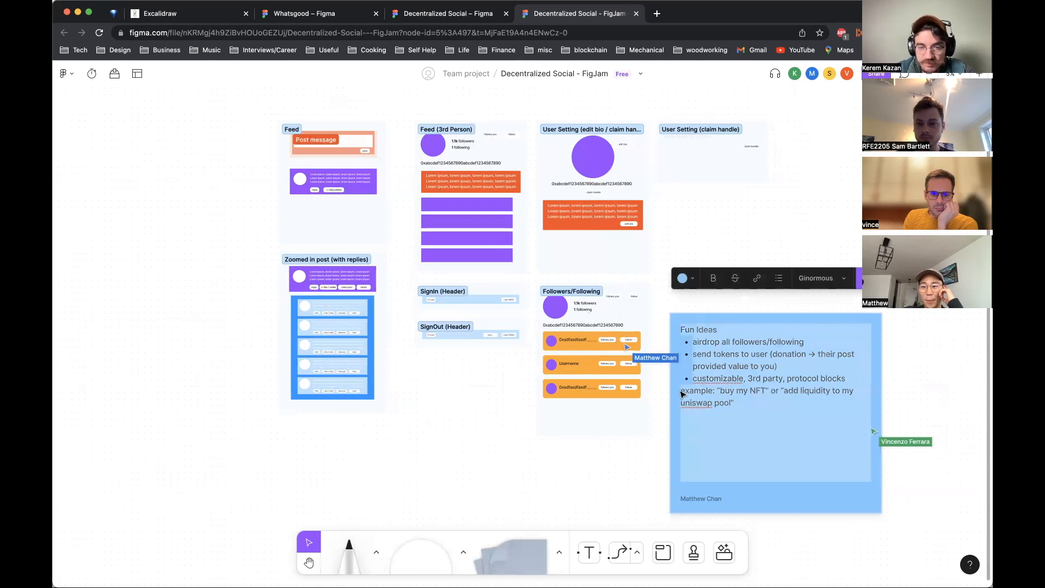
left_click(681, 330)
type("-")
key("BackSpace")
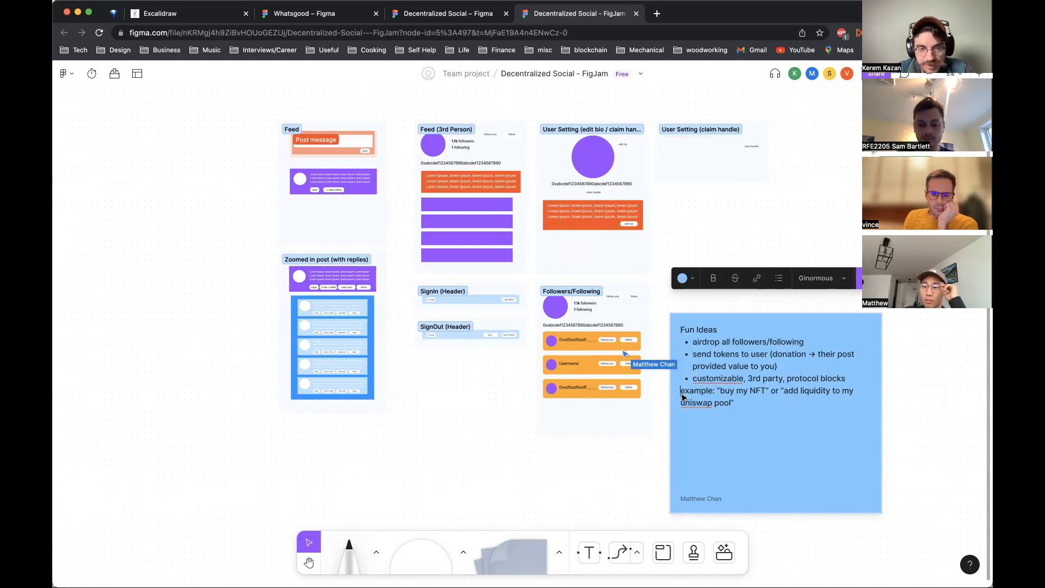
key("Return")
key("Return")
key("Return")
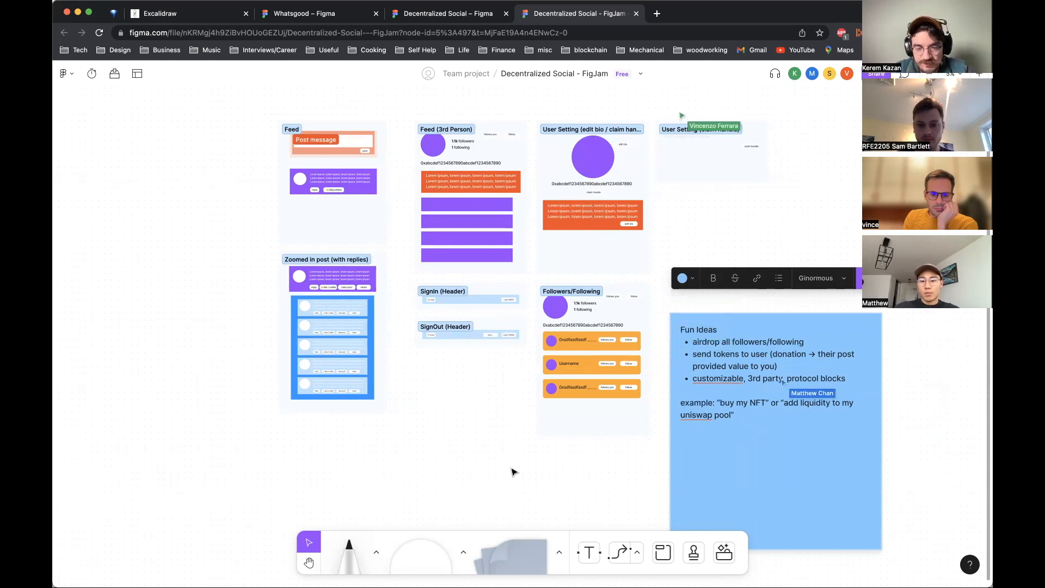
type("*")
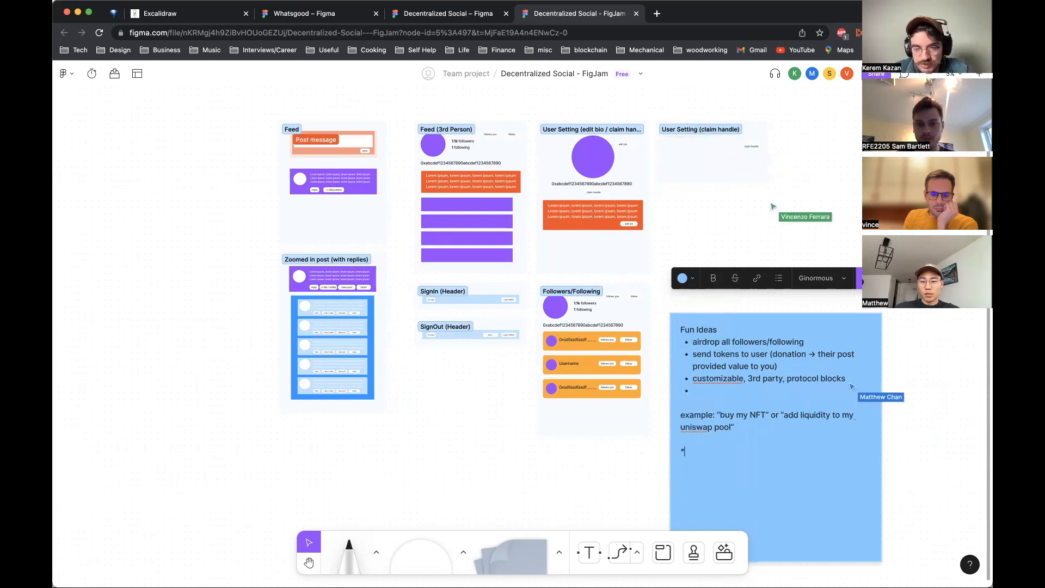
key("BackSpace")
key("BackSpace")
key("BackSpace")
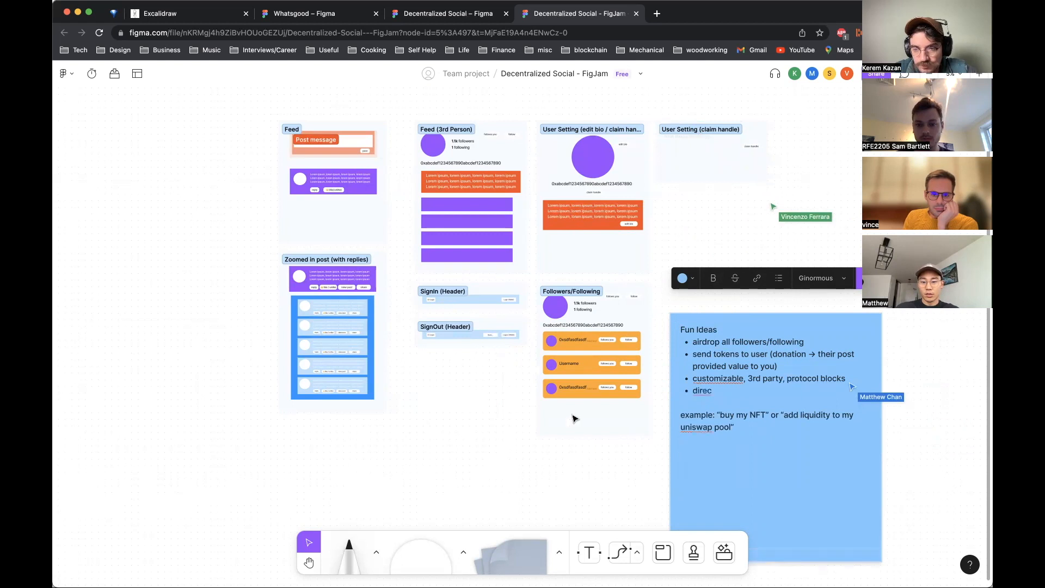
Step: Move the example text into the protocol blocks bullet after a period and delete the leftover example line
left_click_drag(740, 425, 676, 418)
key("super+c")
left_click(829, 389)
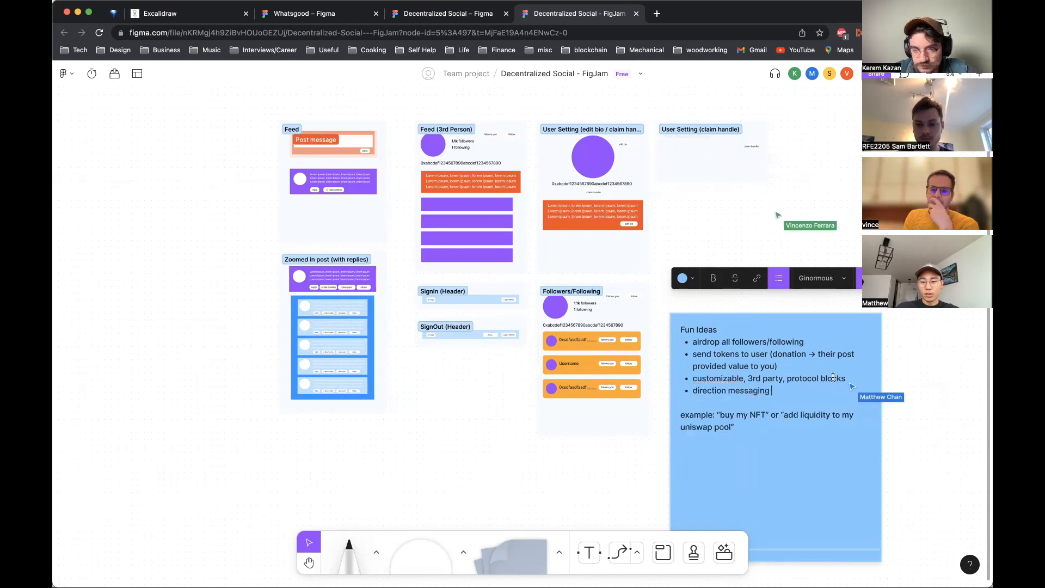
type(".")
key("super+v")
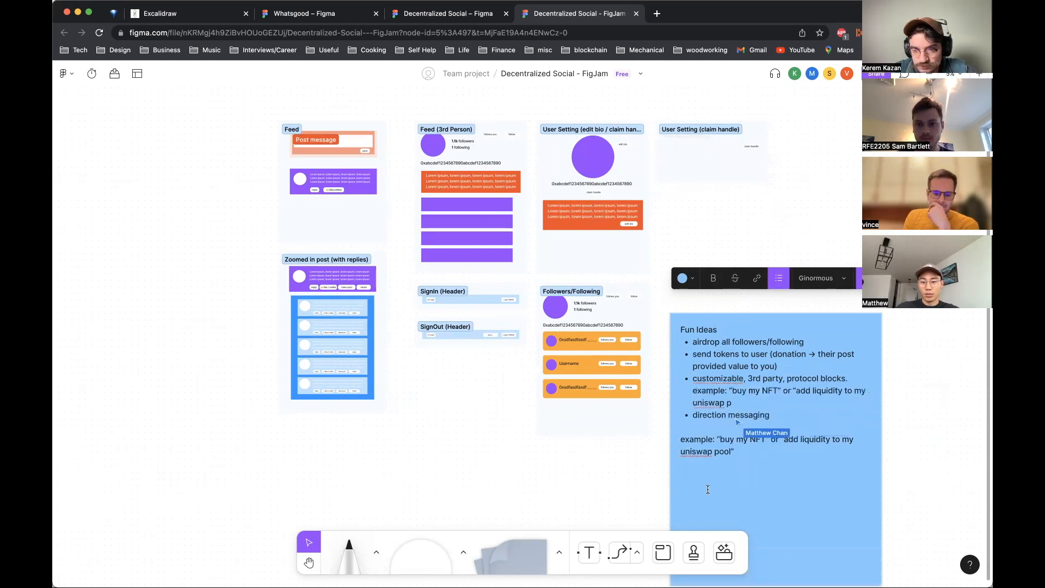
left_click_drag(735, 450, 667, 443)
key("BackSpace")
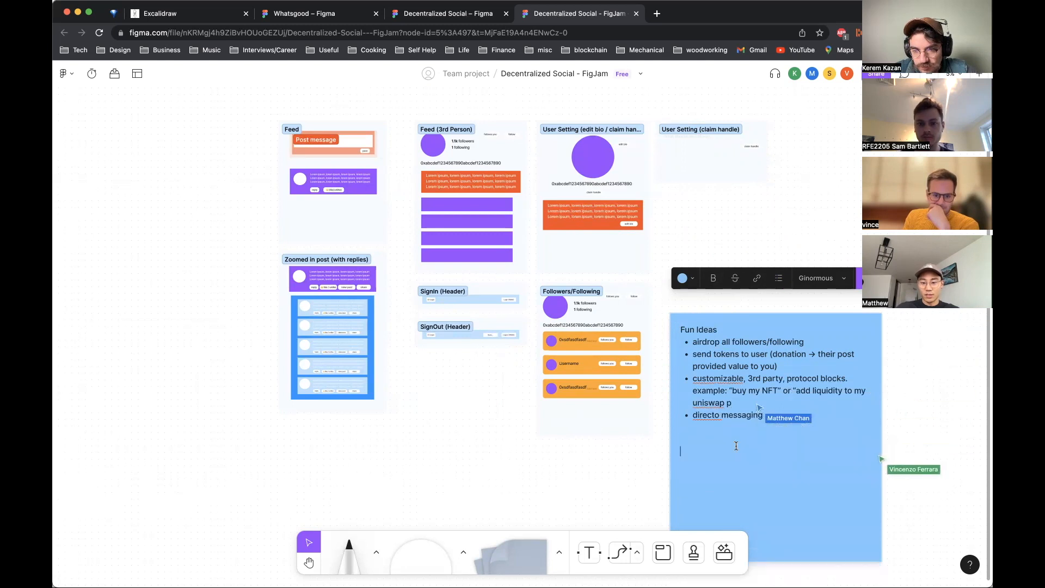
Step: Edit the last bullet to read "direct messaging (user to user)"
left_click(720, 413)
left_click(789, 417)
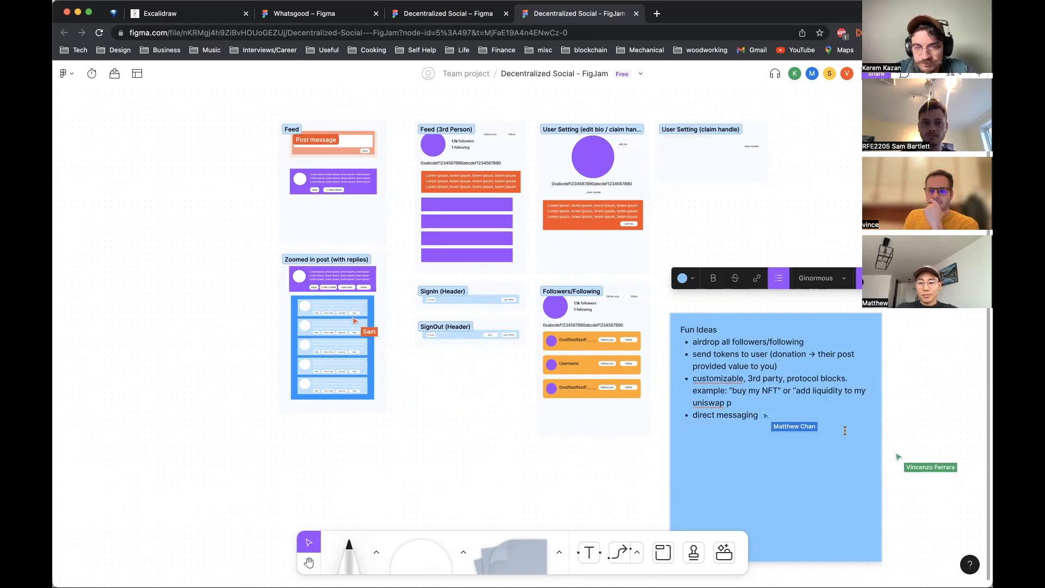
left_click(455, 455)
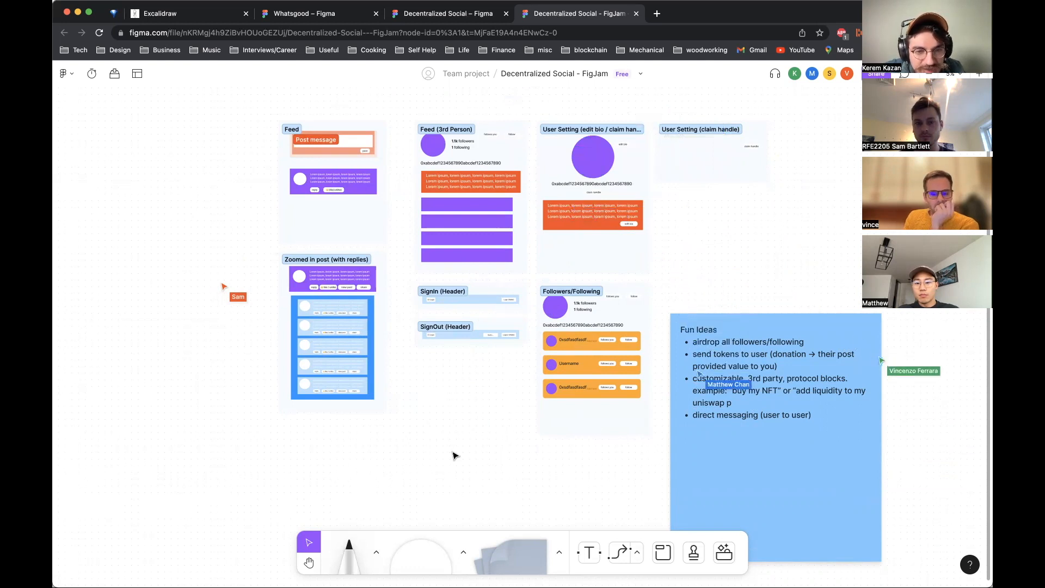
Step: Create a new section below Zoomed in post (with replies) and name it Landing Page
scroll(456, 456, "down", 1)
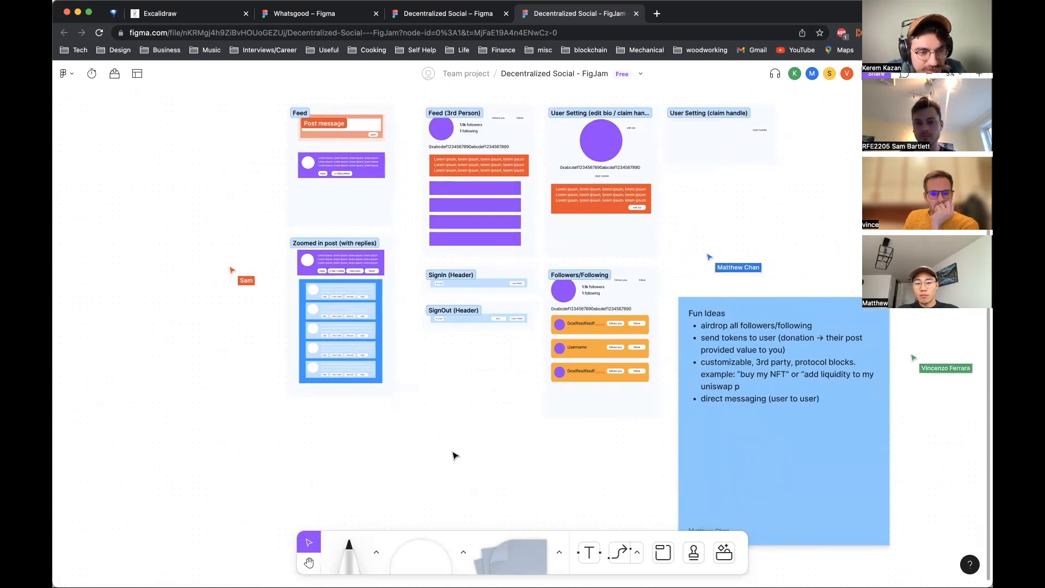
scroll(455, 455, "down", 1)
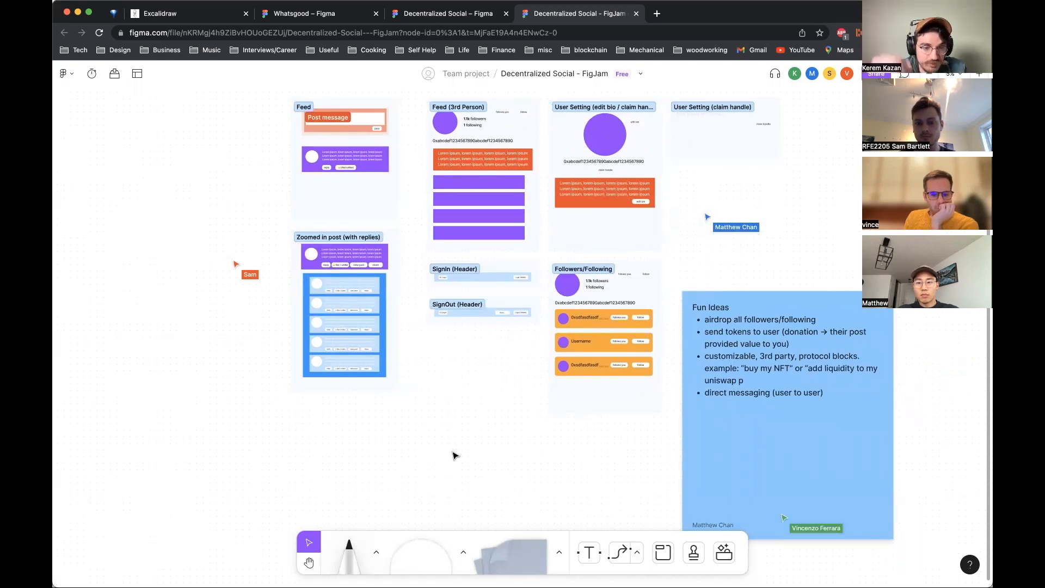
scroll(455, 455, "down", 3)
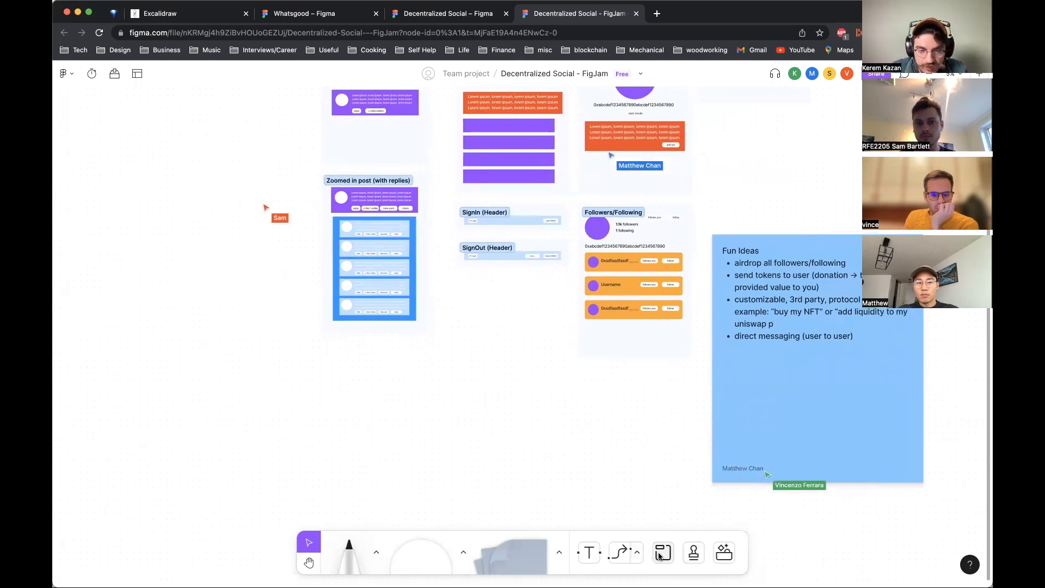
left_click(665, 561)
left_click_drag(325, 365, 597, 512)
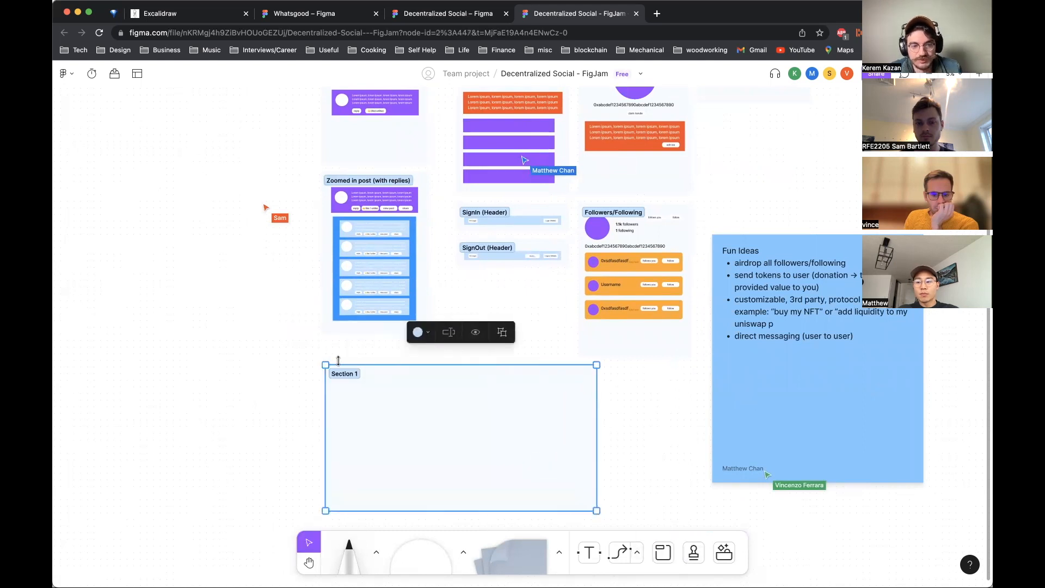
double_click(344, 372)
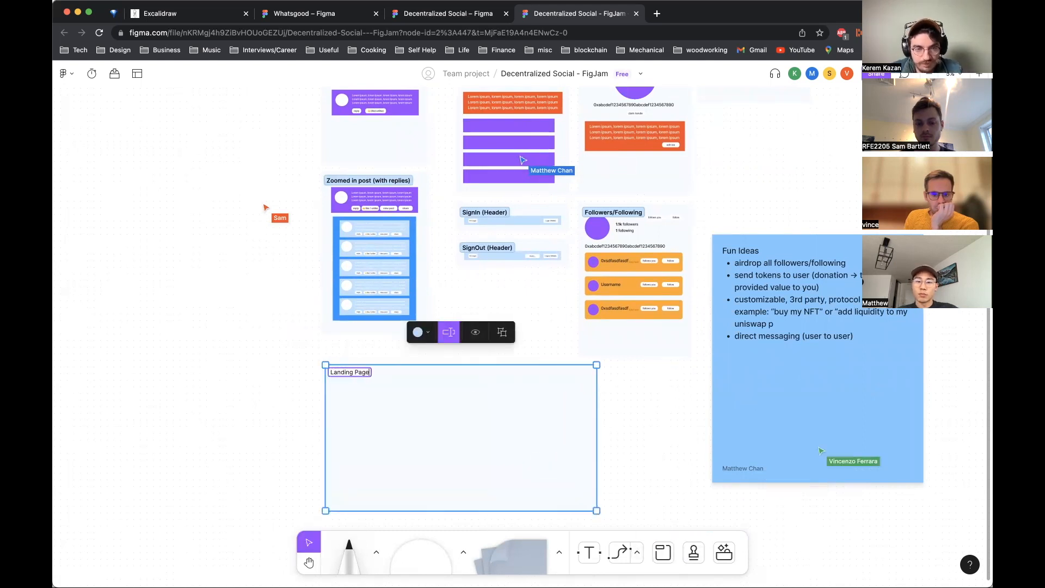
Step: Move the Landing Page section up to sit above the existing screen sections
left_click(648, 400)
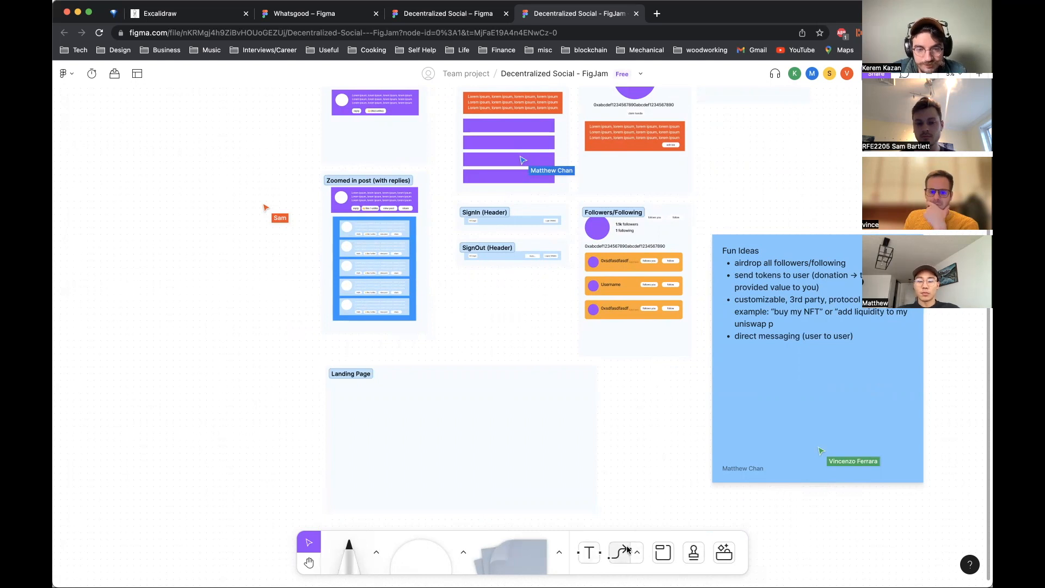
left_click(530, 416)
scroll(531, 416, "down", 5)
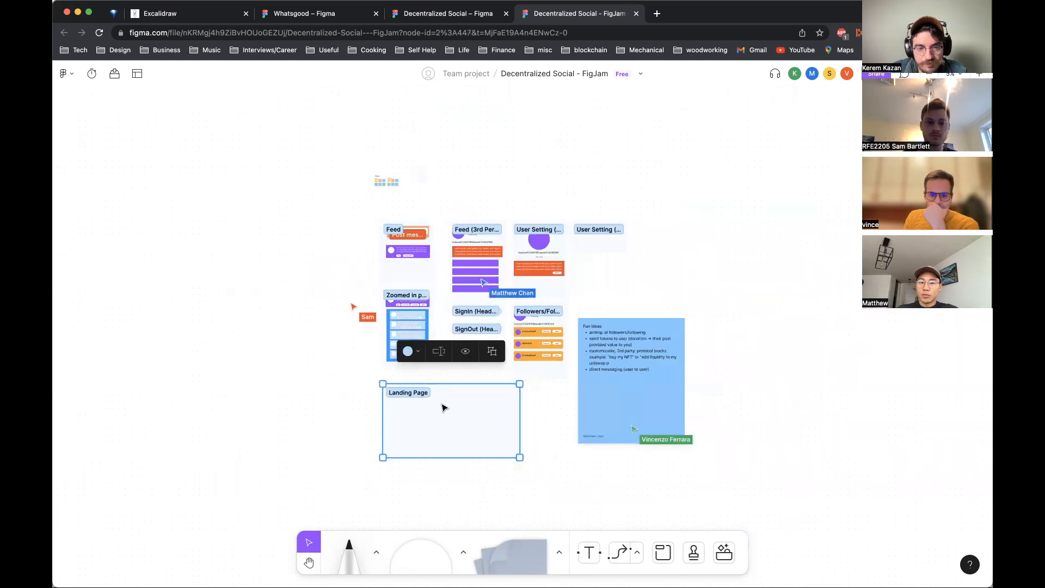
left_click_drag(422, 377, 472, 164)
left_click(549, 199)
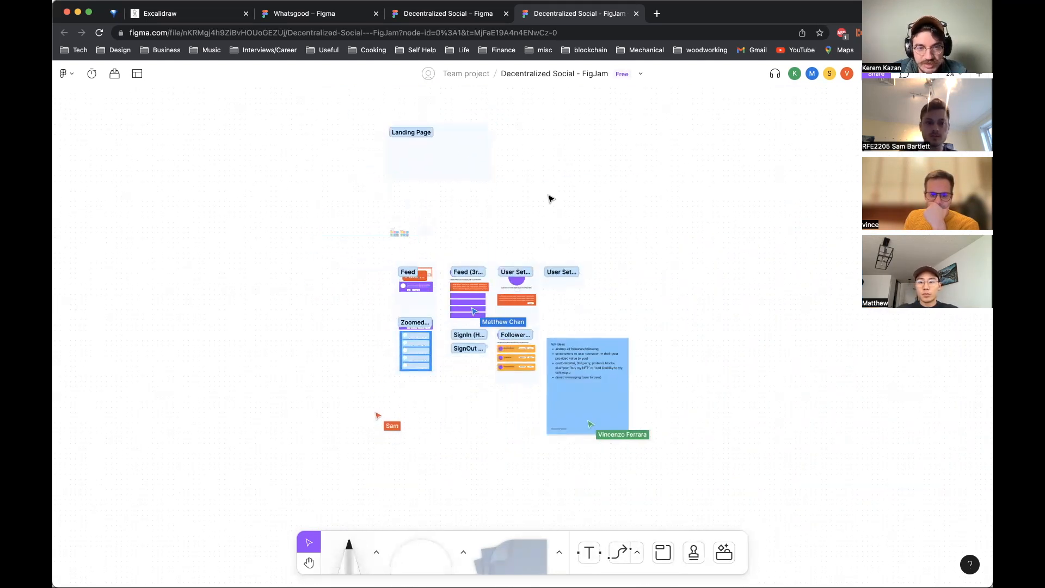
key("x")
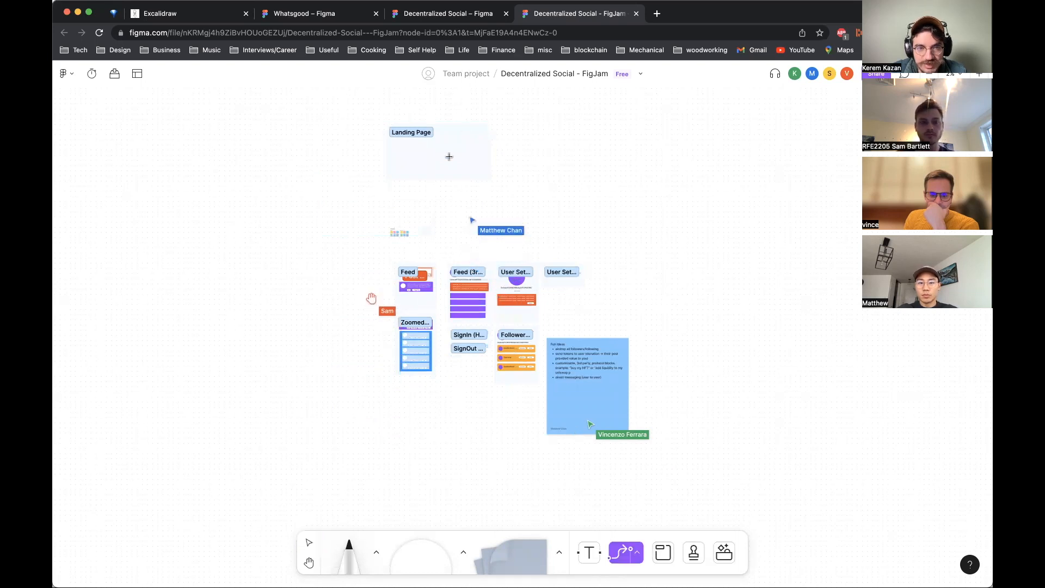
scroll(450, 157, "up", 3)
left_click(637, 552)
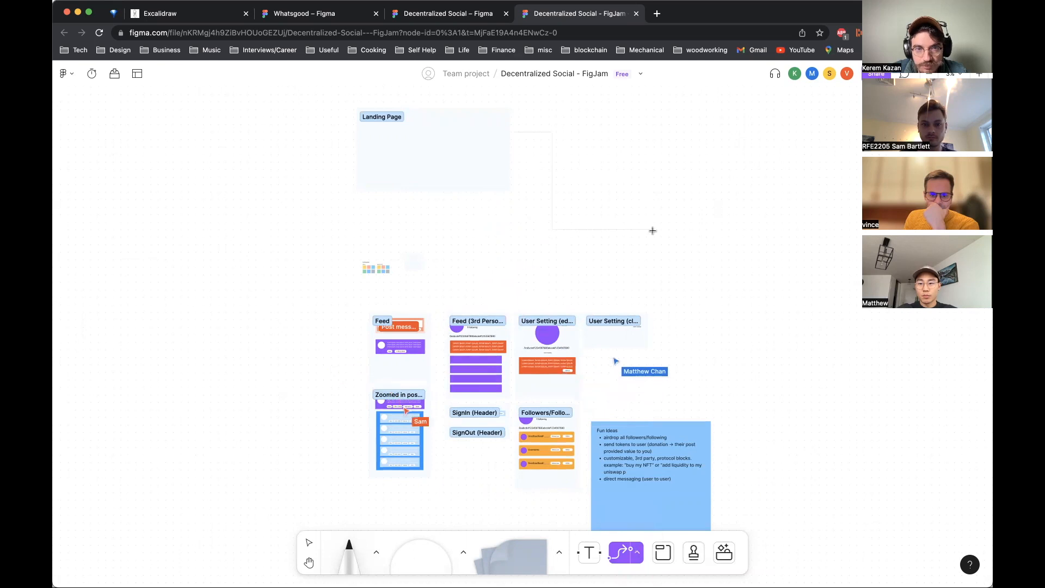
scroll(534, 168, "up", 5)
scroll(535, 169, "up", 3)
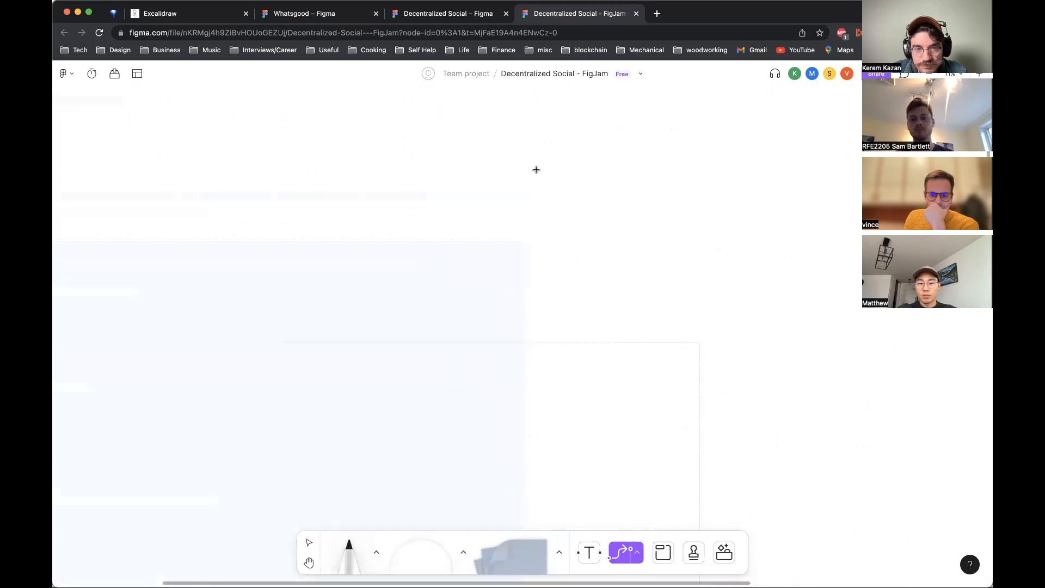
scroll(536, 170, "up", 3)
scroll(542, 204, "down", 5)
key("Escape")
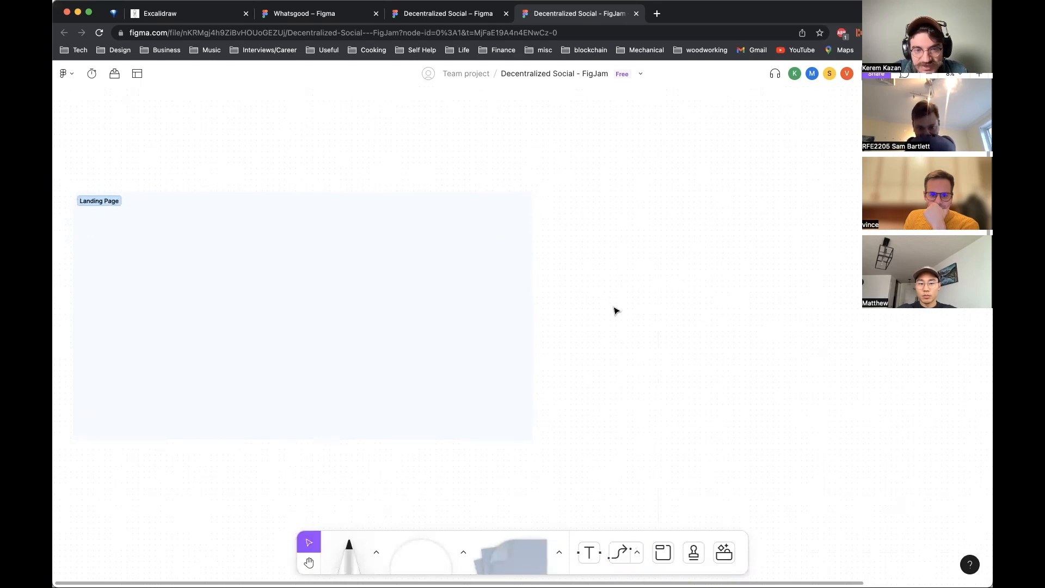
Step: Shift the Landing Page section slightly to the right so it sits above the Feed (3rd Person) and User Setting sections
scroll(611, 290, "down", 5)
scroll(611, 289, "down", 2)
scroll(599, 285, "right", 3)
left_click(519, 294)
left_click_drag(519, 294, 553, 285)
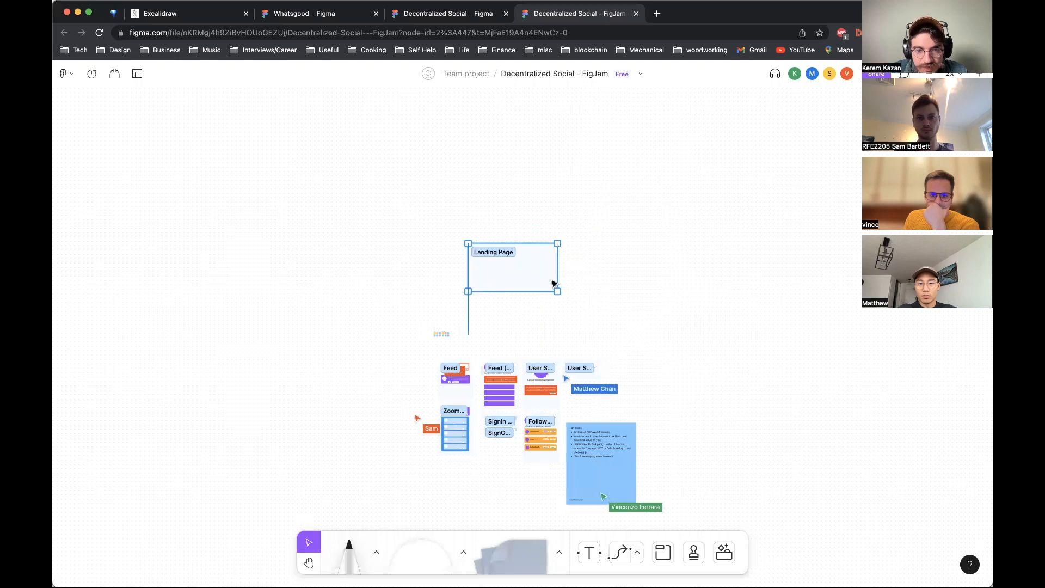
scroll(559, 265, "up", 5)
left_click(563, 376)
scroll(562, 376, "down", 3)
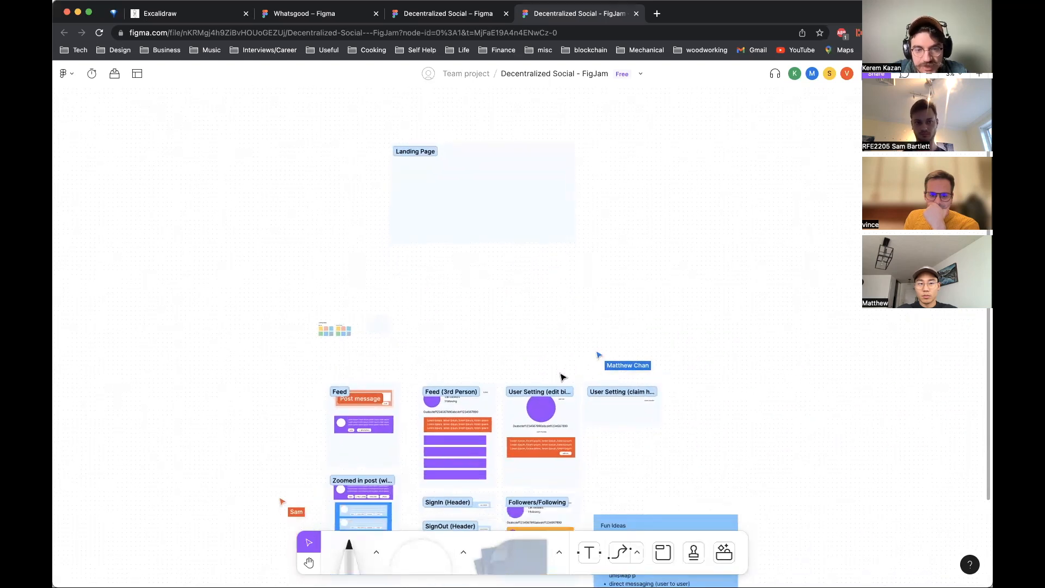
scroll(515, 173, "up", 2)
left_click(508, 178)
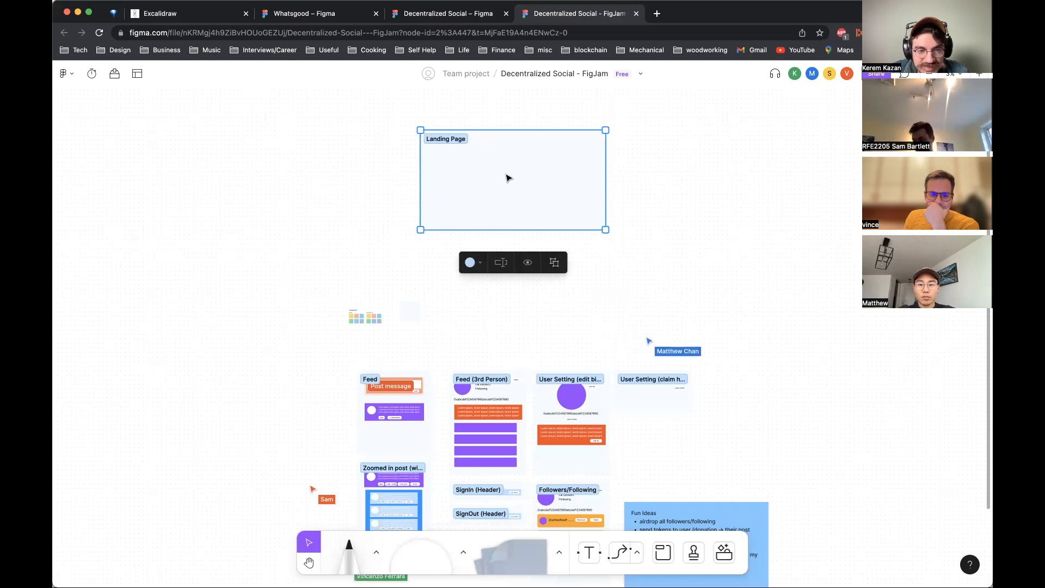
left_click(561, 314)
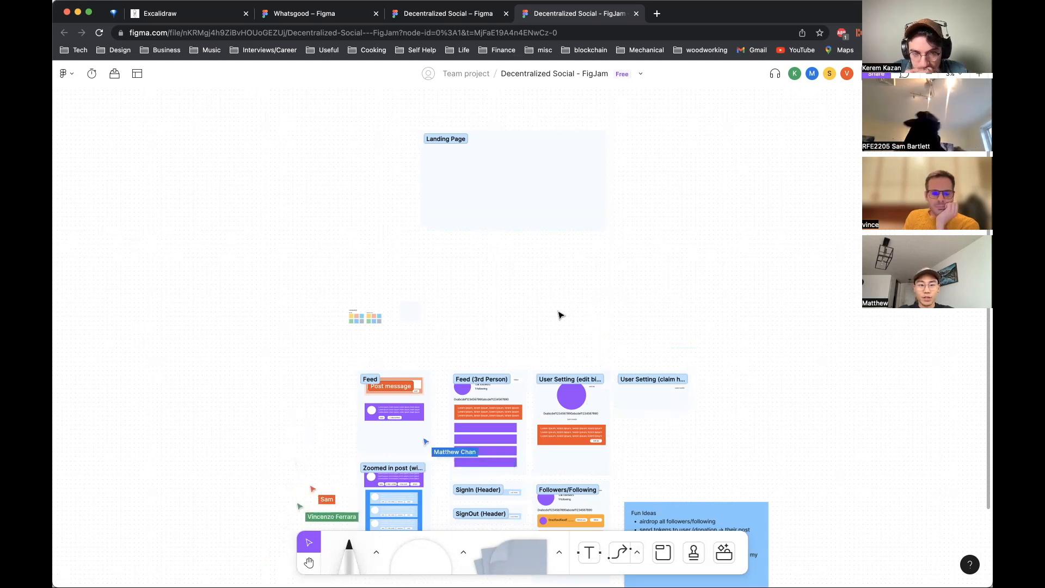
Step: Pan and zoom around the board to review the screen sections and the SignIn and SignOut headers
scroll(561, 314, "down", 5)
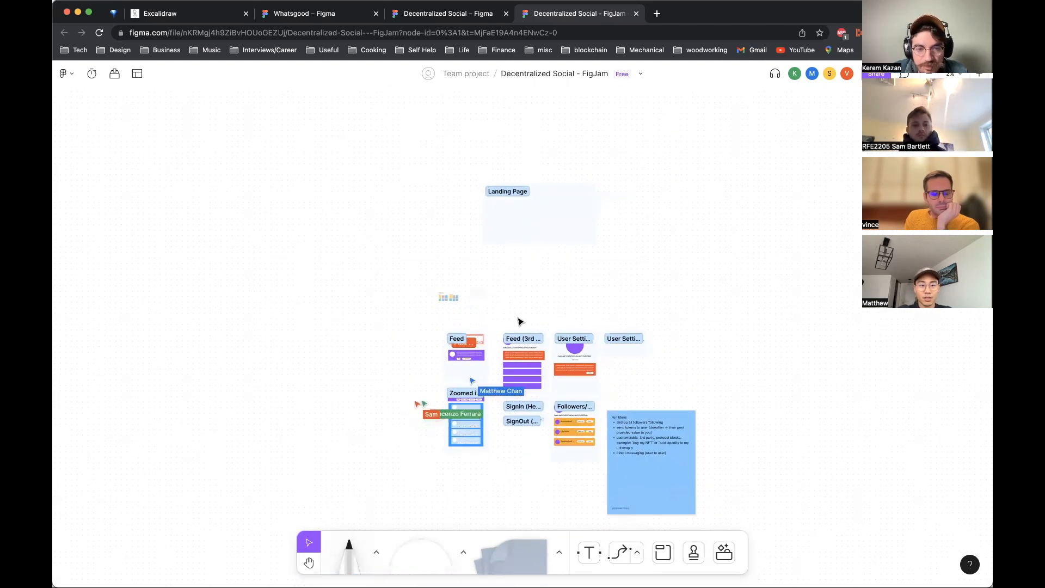
scroll(409, 346, "up", 5)
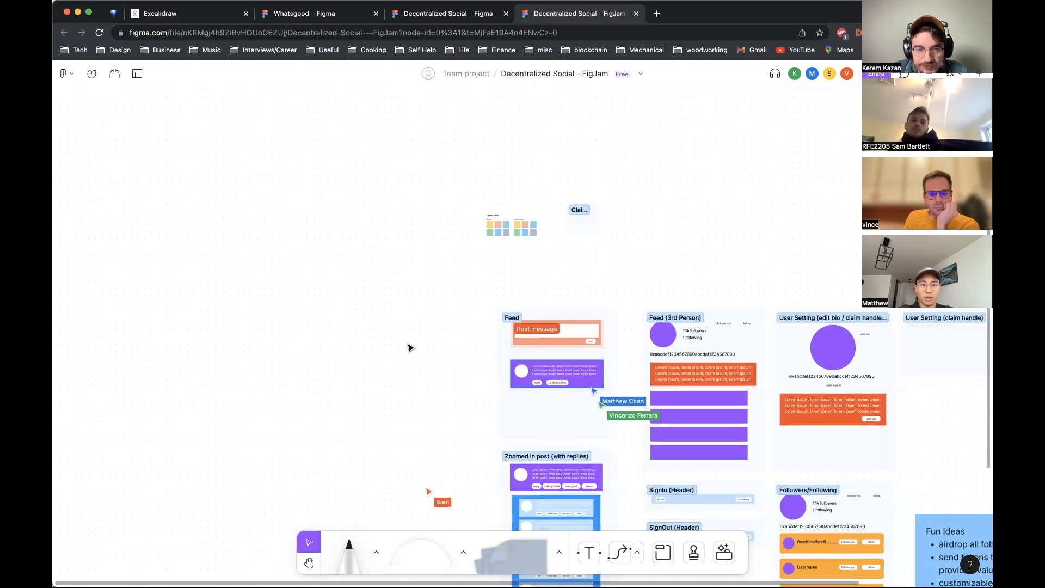
scroll(410, 347, "up", 5)
scroll(409, 346, "down", 2)
scroll(410, 346, "right", 2)
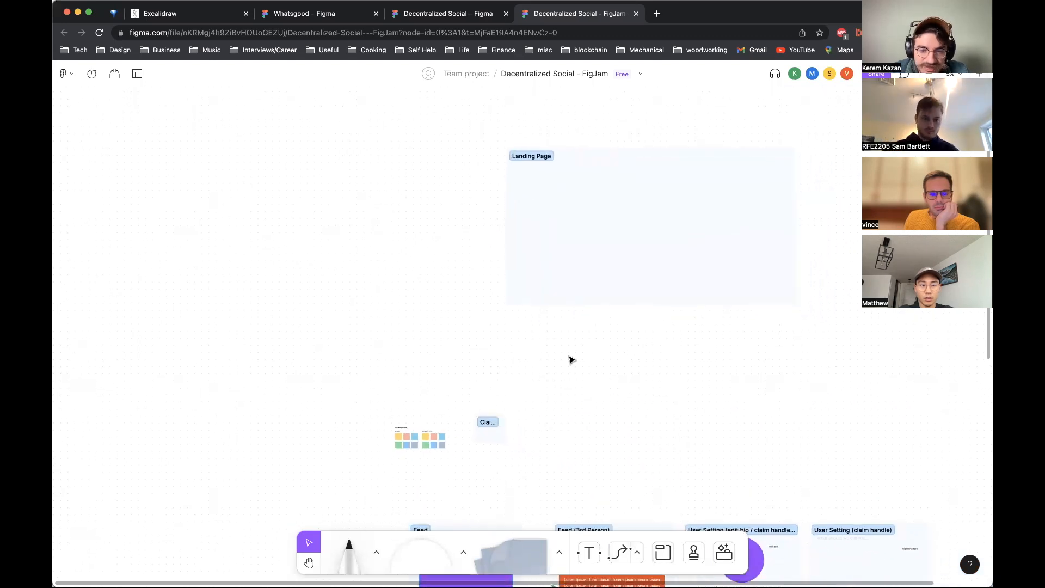
scroll(571, 359, "down", 5)
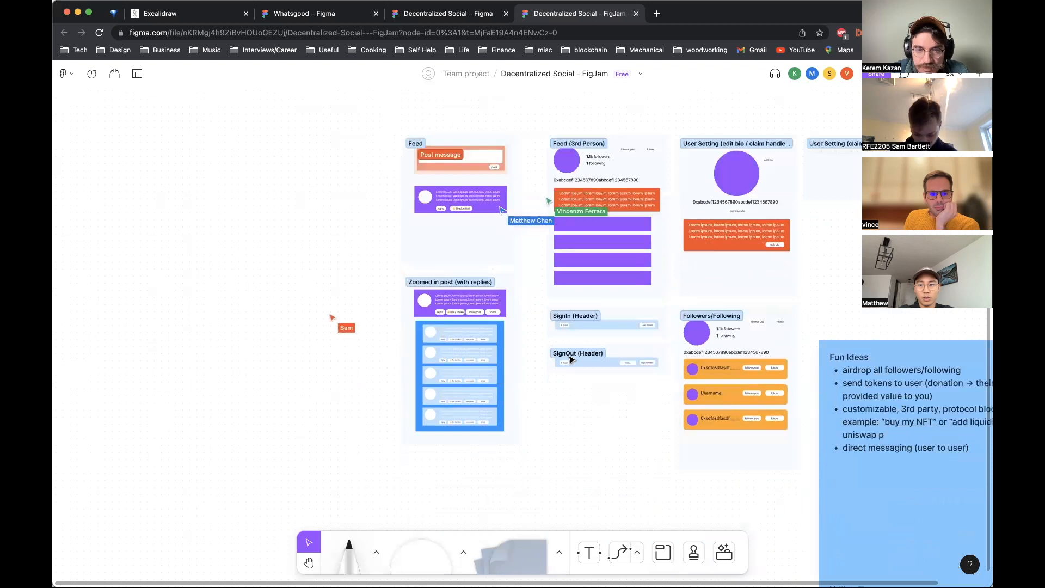
scroll(577, 354, "up", 5)
left_click(635, 256)
left_click(628, 397)
left_click(710, 493)
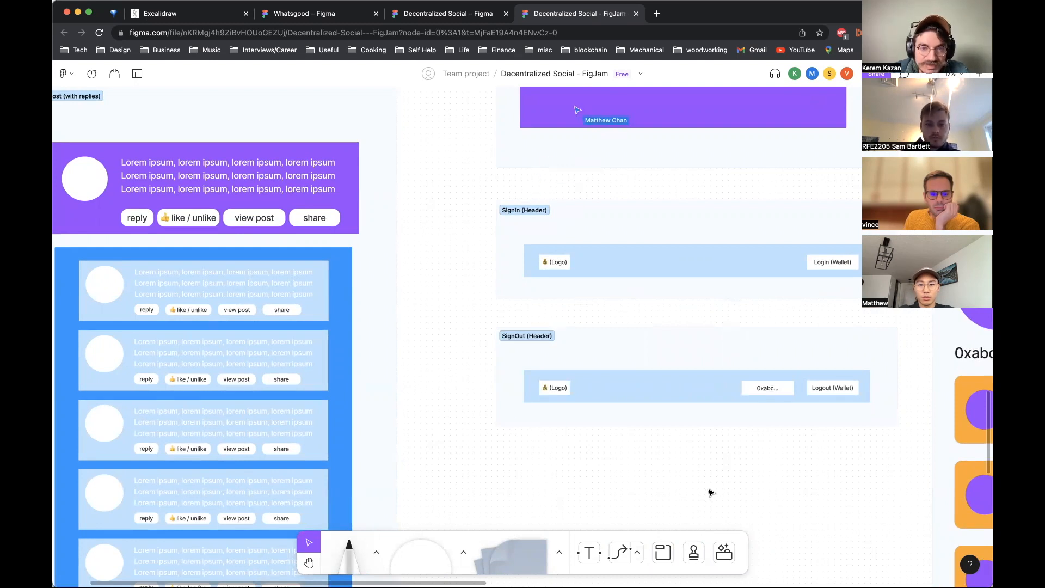
scroll(711, 493, "down", 10)
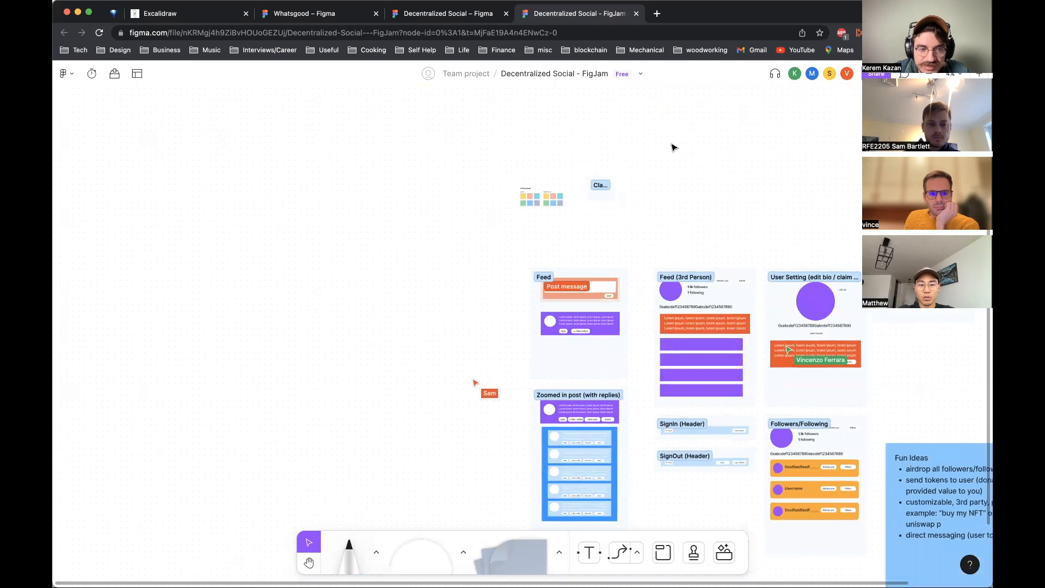
scroll(674, 147, "up", 5)
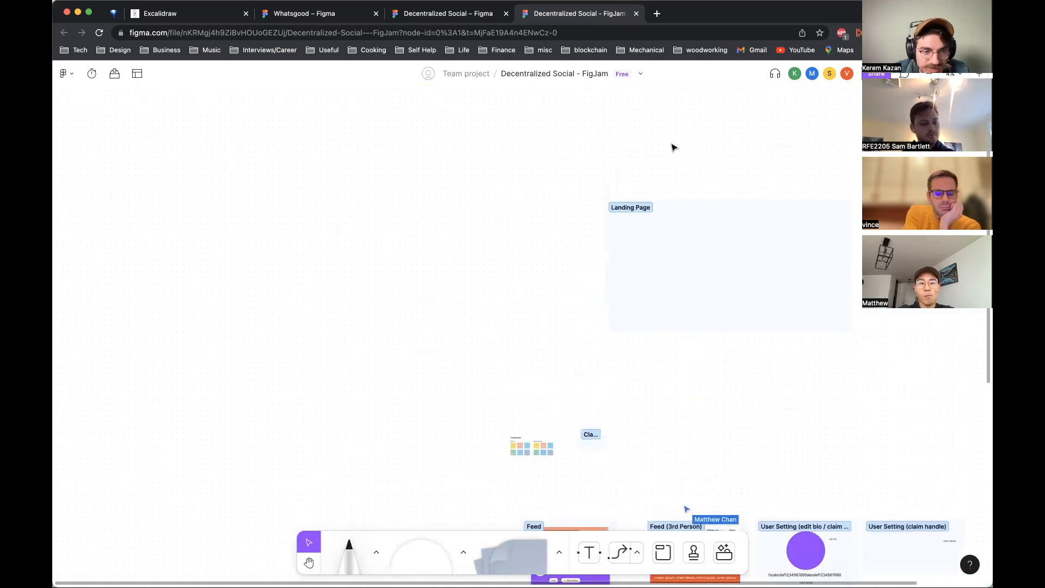
scroll(674, 147, "down", 3)
scroll(598, 189, "up", 5)
left_click_drag(600, 164, 637, 261)
left_click(643, 368)
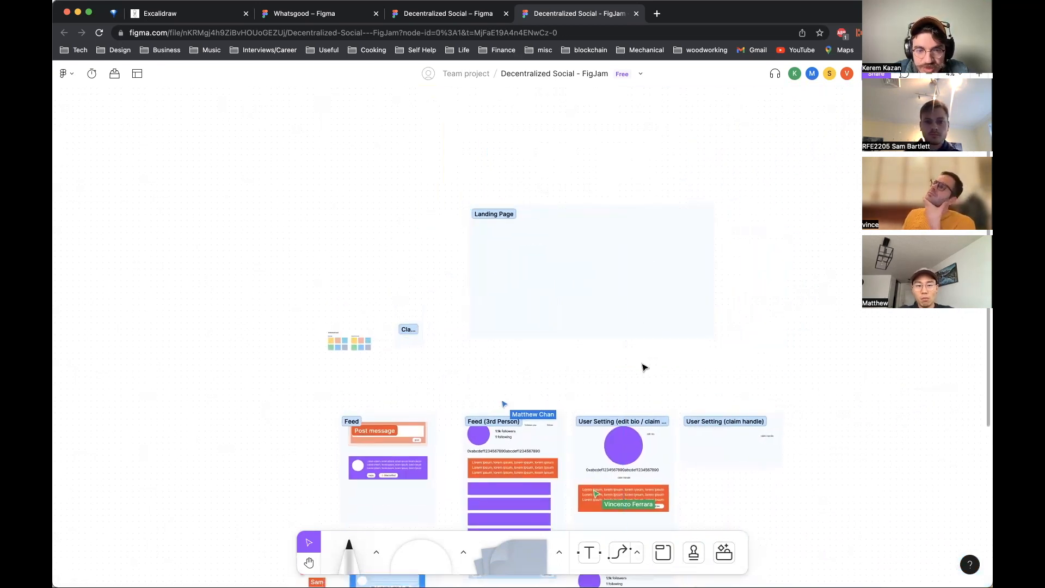
left_click(662, 551)
left_click(589, 553)
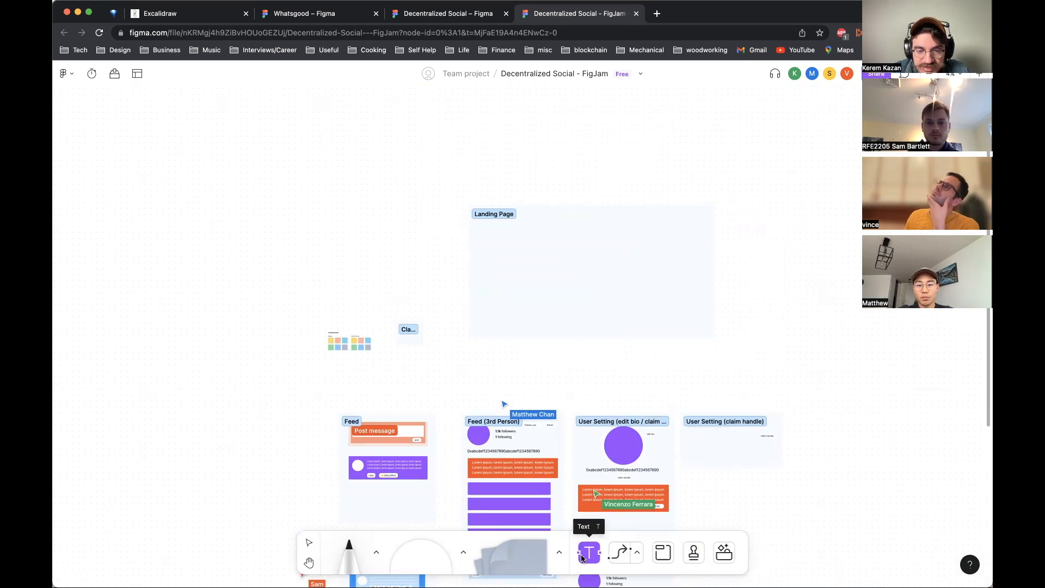
left_click(626, 554)
key("t")
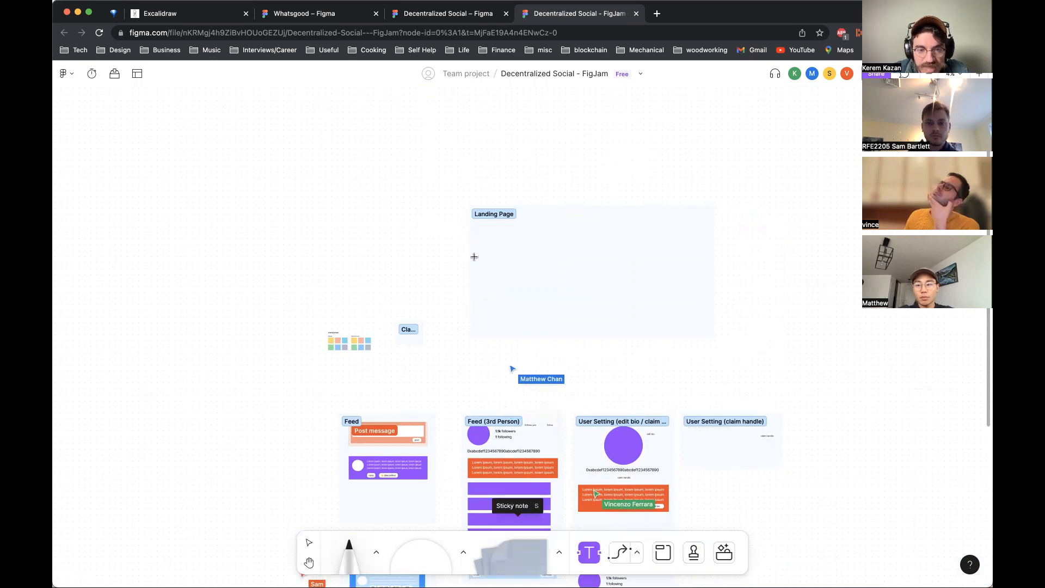
left_click(660, 552)
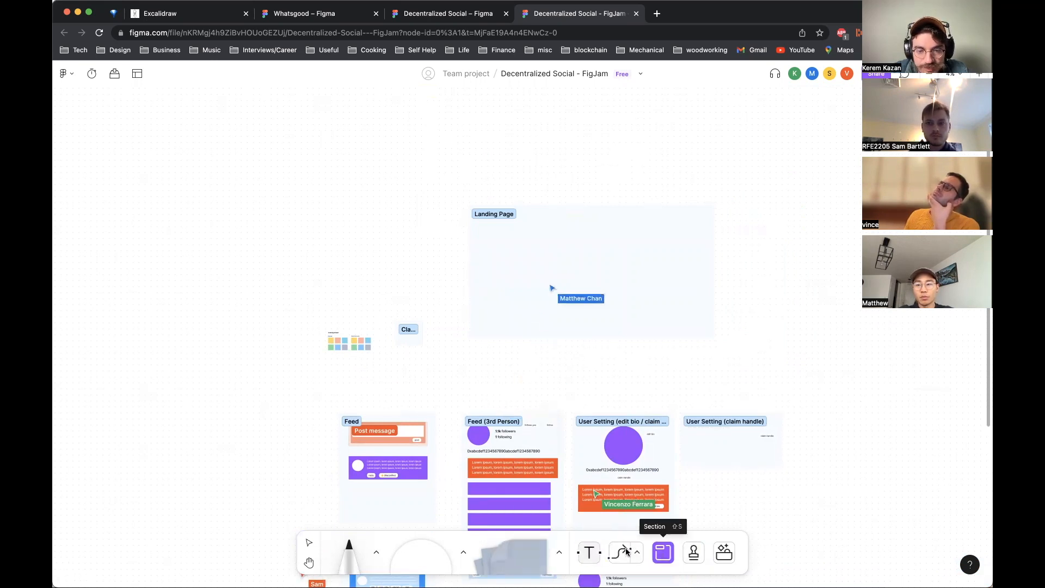
left_click(588, 551)
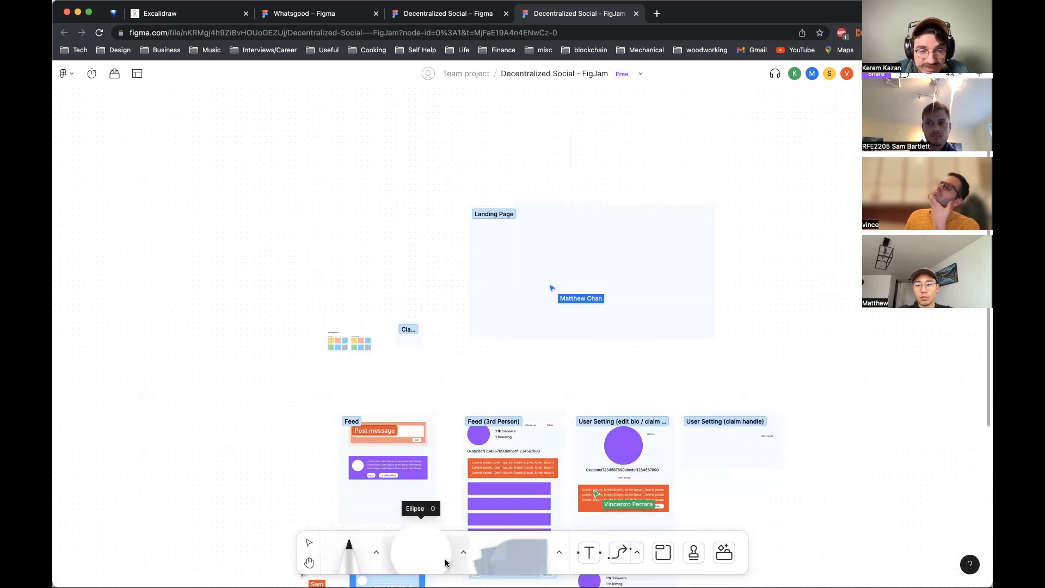
left_click(352, 566)
left_click(514, 568)
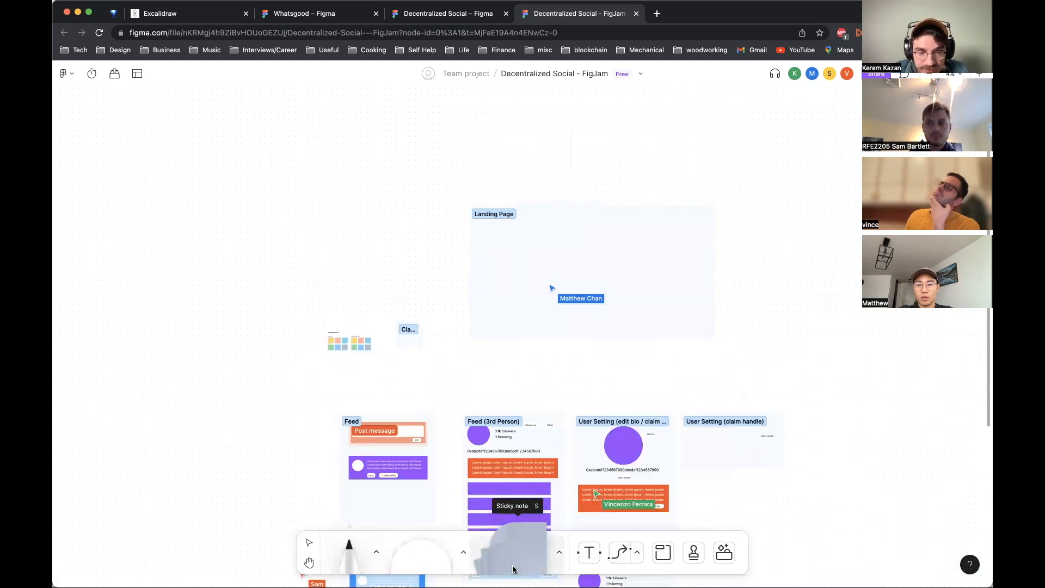
left_click(464, 552)
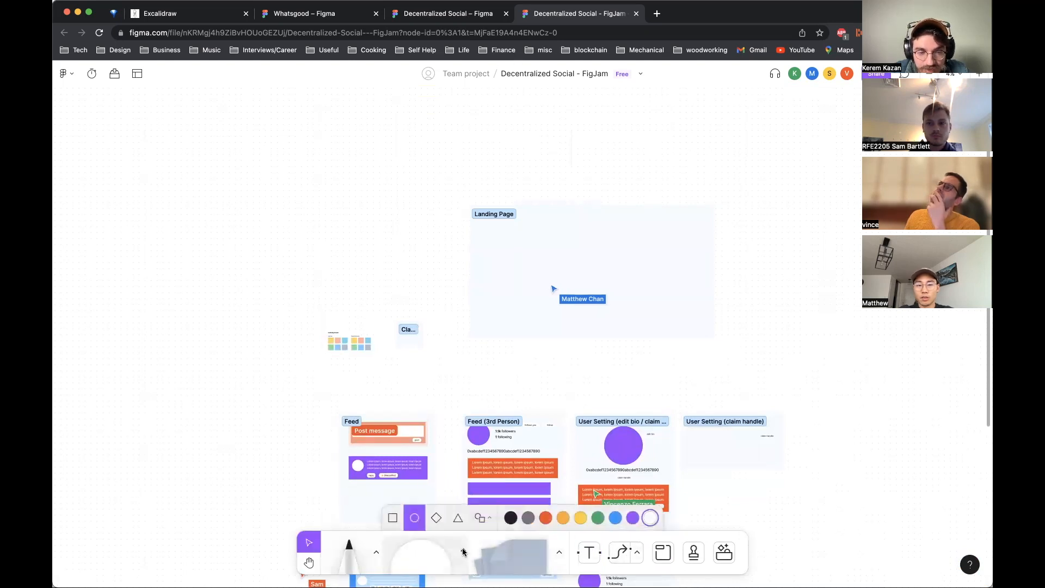
Step: Copy the purple post bars from Feed (3rd Person) into the Landing Page section, stacking five bars vertically
left_click(490, 489)
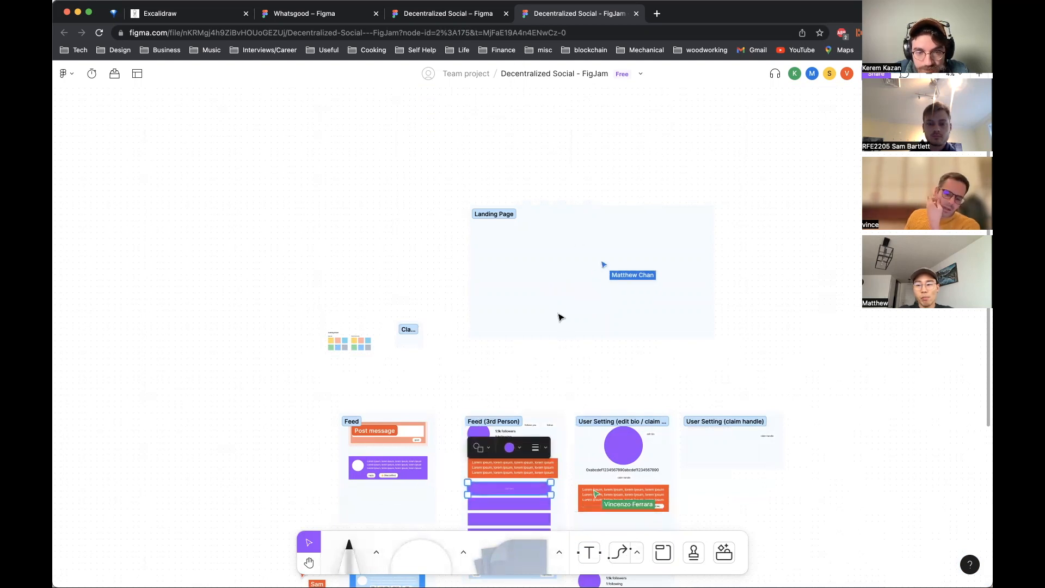
left_click(544, 261)
key("ctrl+v")
left_click_drag(535, 287, 533, 242)
key("ctrl+v")
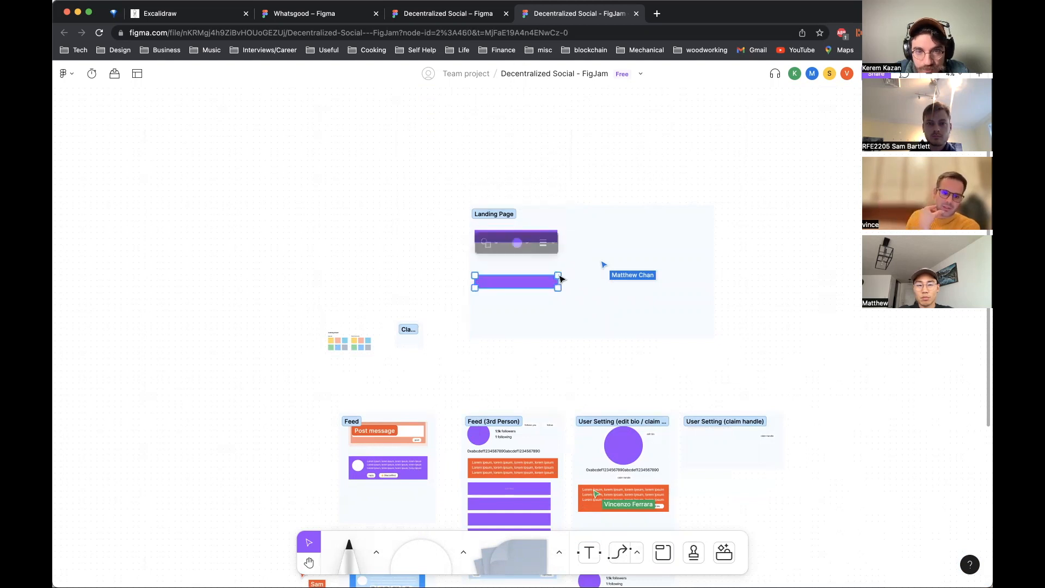
left_click_drag(534, 287, 534, 263)
key("ctrl+v")
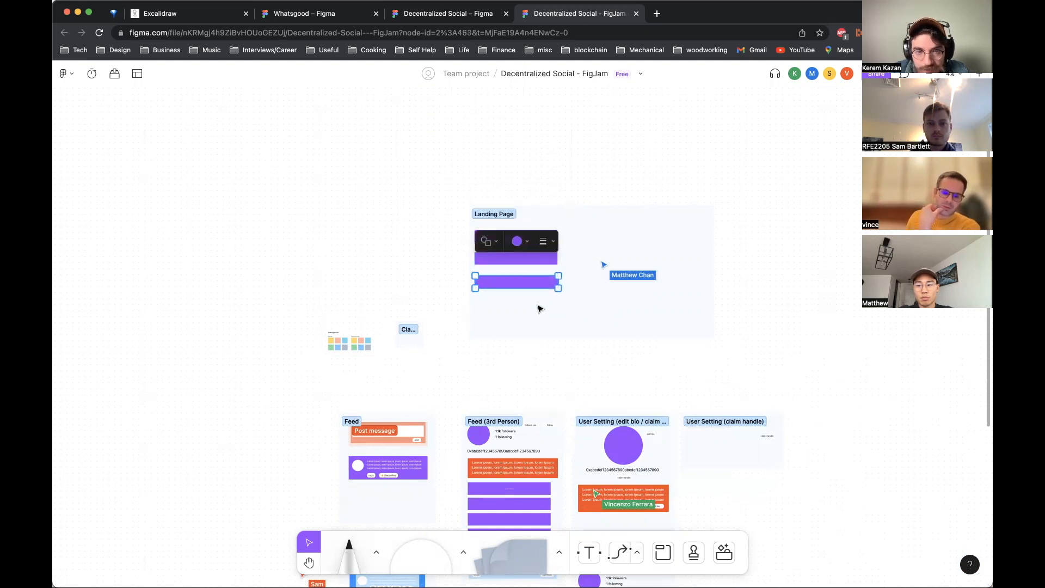
left_click(563, 308)
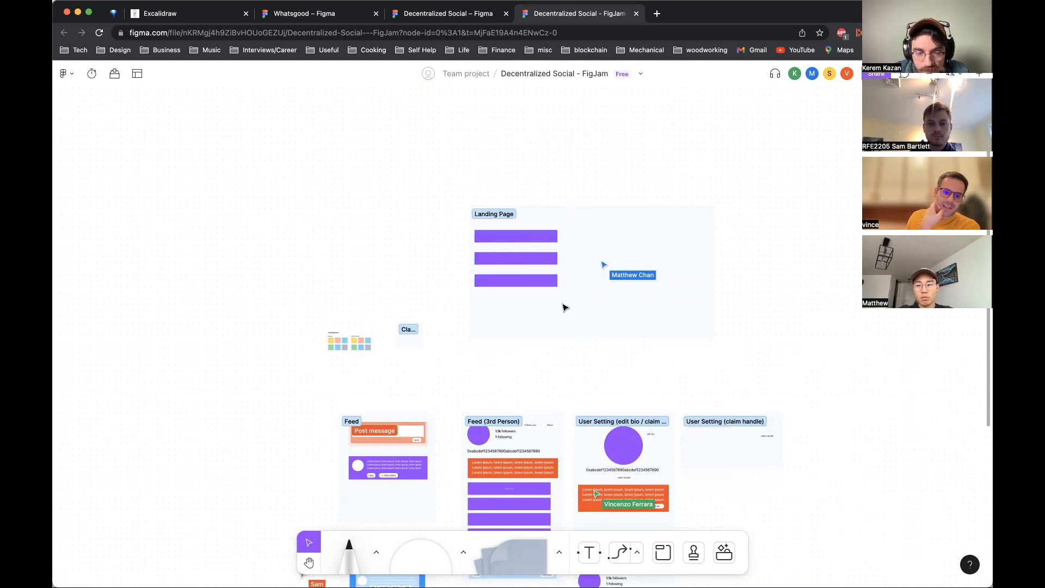
left_click(528, 488)
left_click_drag(531, 488, 537, 301)
left_click(548, 327)
left_click(537, 488)
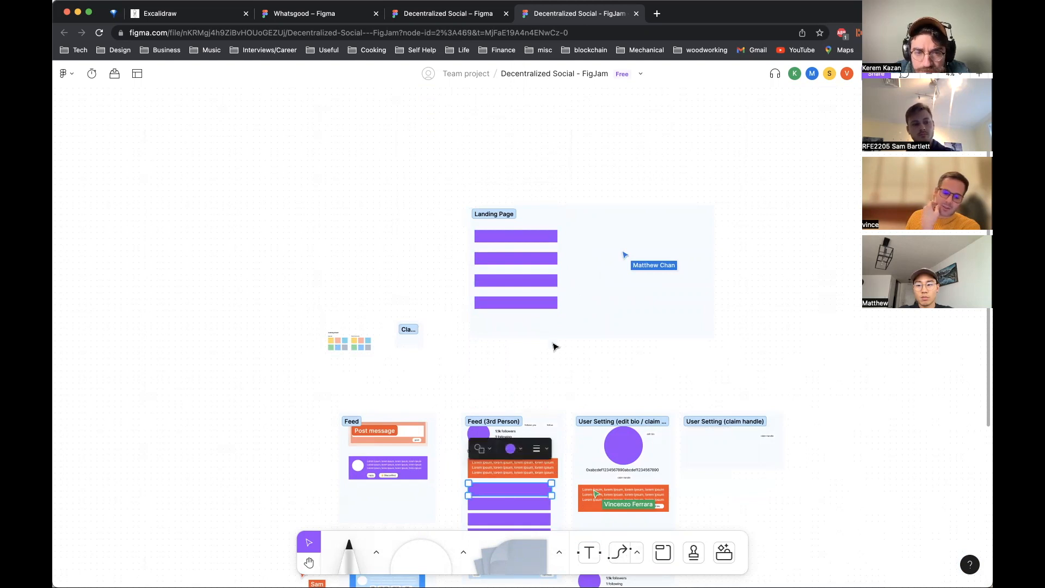
left_click_drag(518, 498, 522, 333)
left_click(538, 389)
Step: Add a new bullet 'recommendation systems / AI / ML / NLP' to the Fun Ideas sticky note
scroll(743, 313, "right", 1)
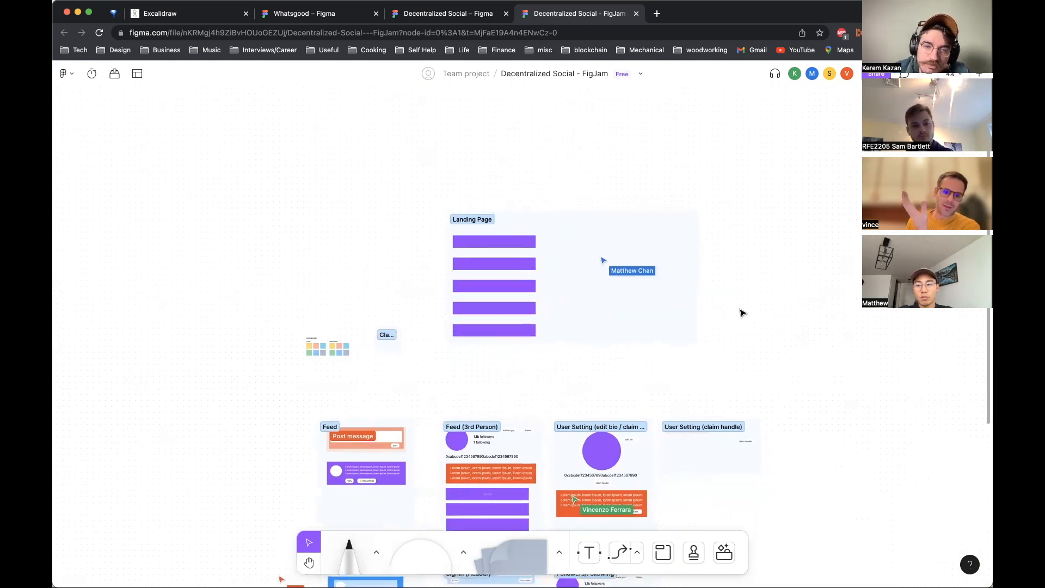
scroll(743, 313, "up", 5)
scroll(743, 313, "down", 2)
scroll(744, 312, "left", 1)
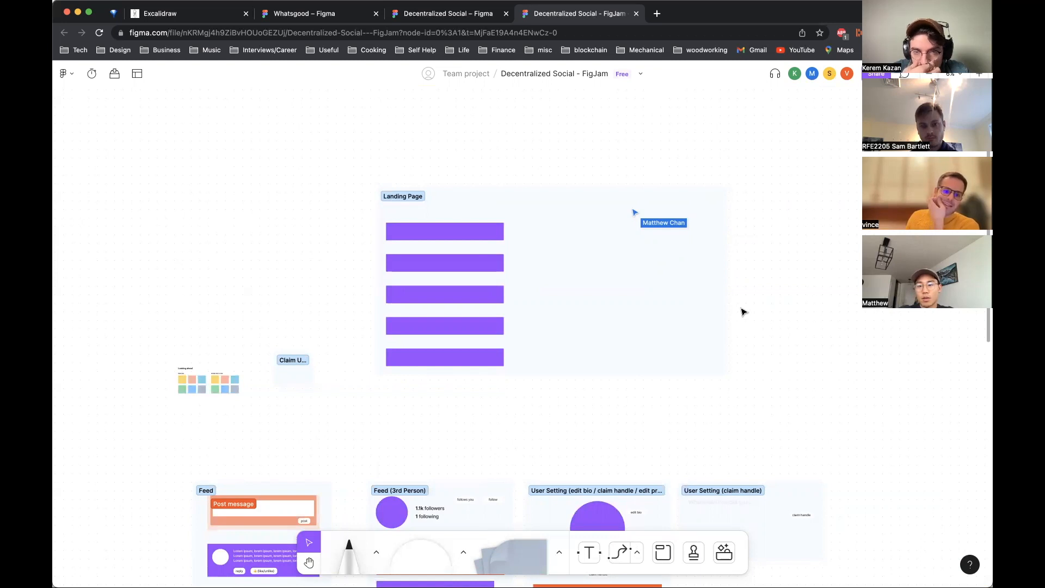
scroll(744, 312, "down", 6)
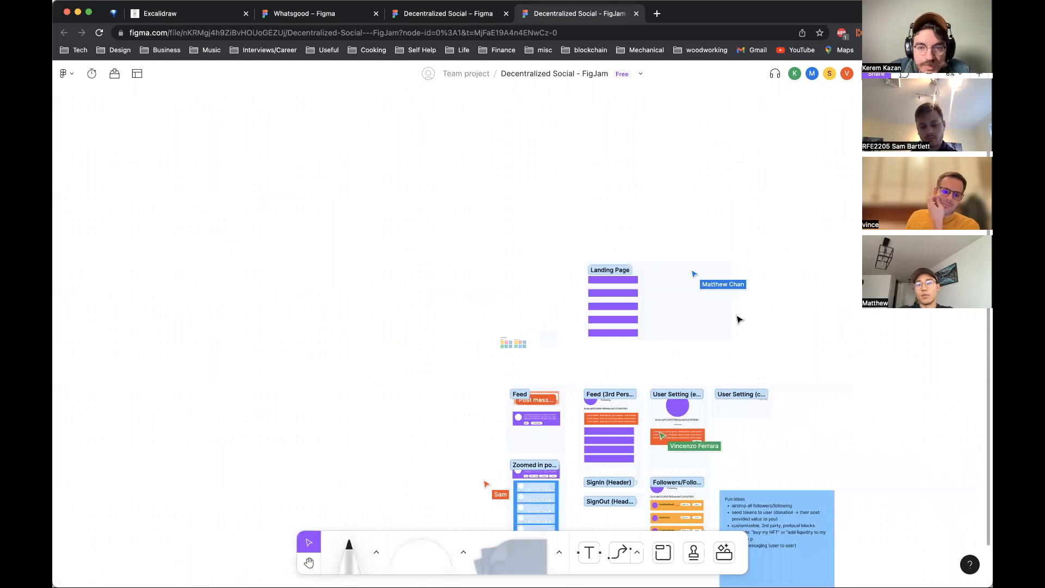
left_click(743, 357)
left_click(744, 357)
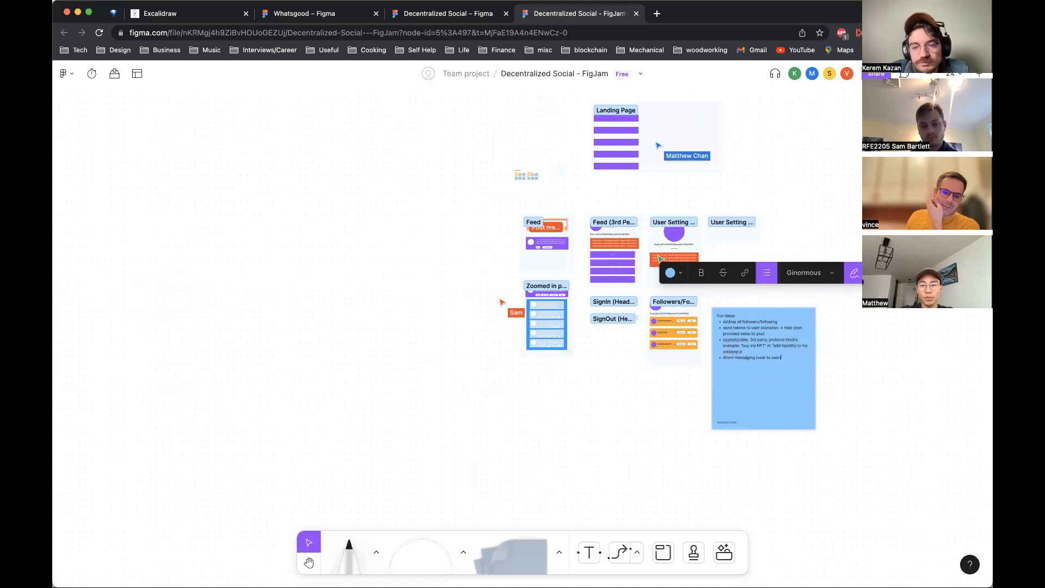
key("Return")
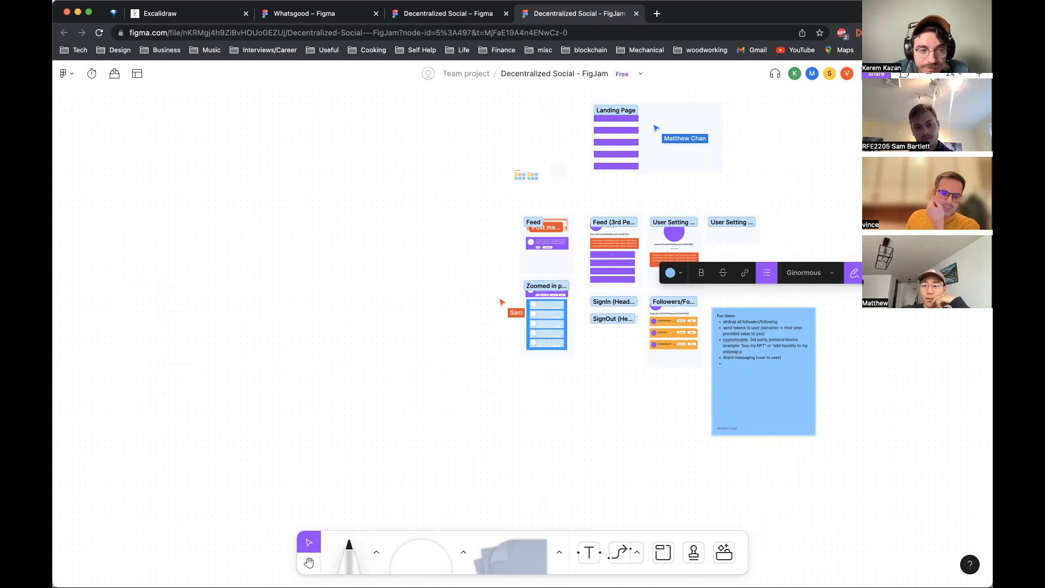
type("rocc")
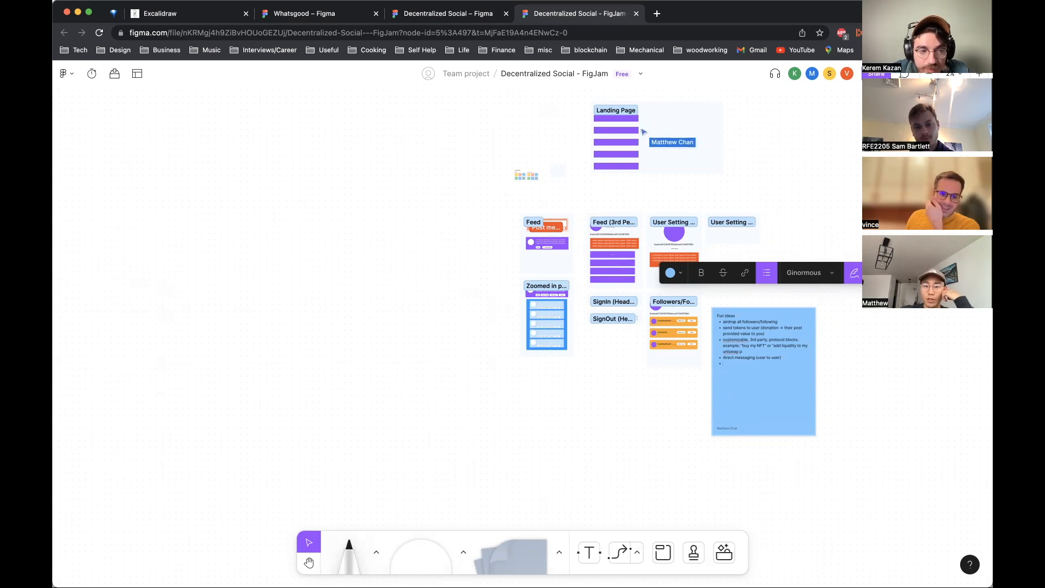
type("mmendation systems / AI / ML")
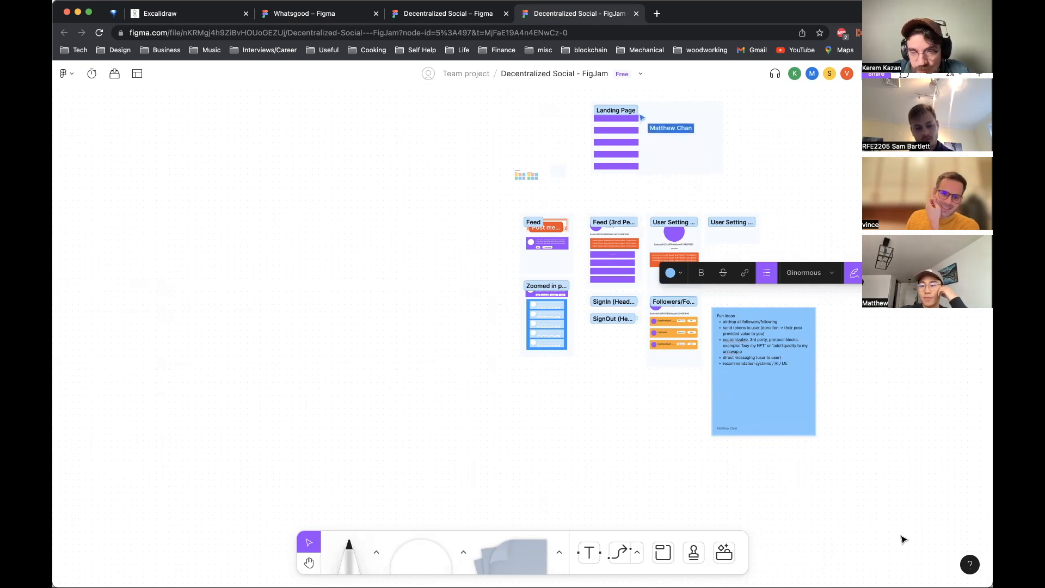
key("super+a")
left_click(782, 360)
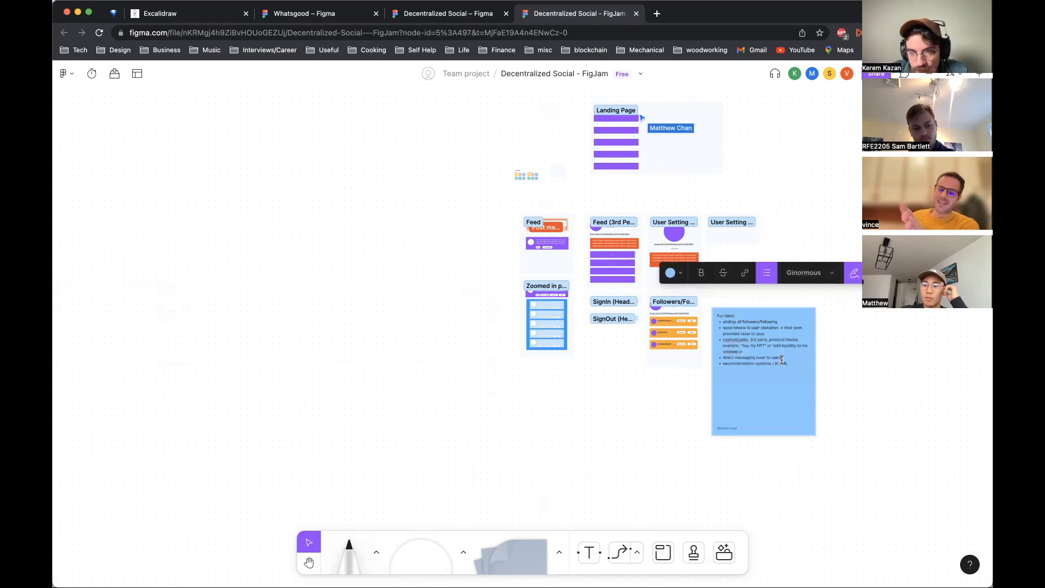
type("/")
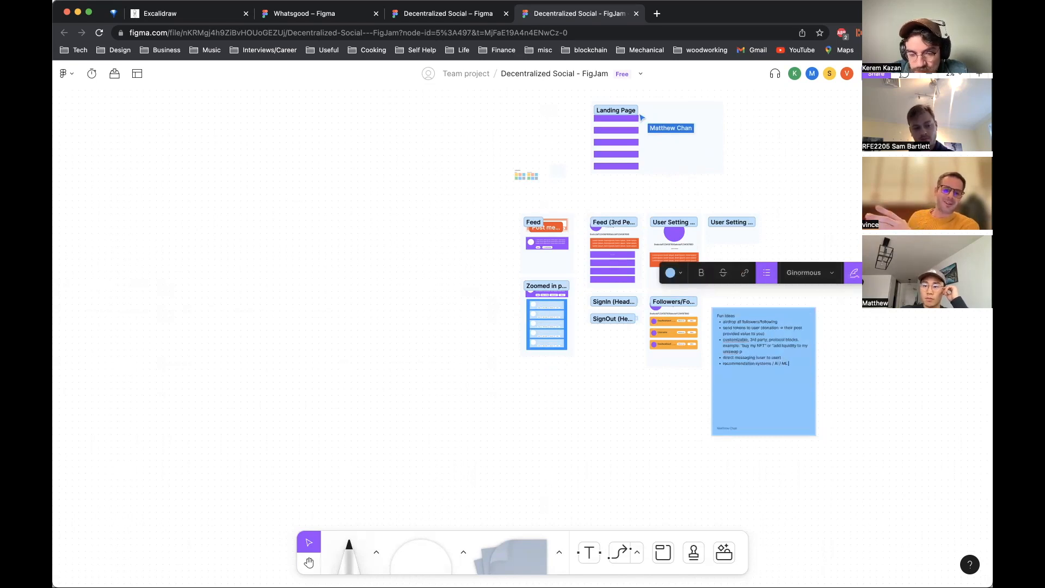
type(" NLP")
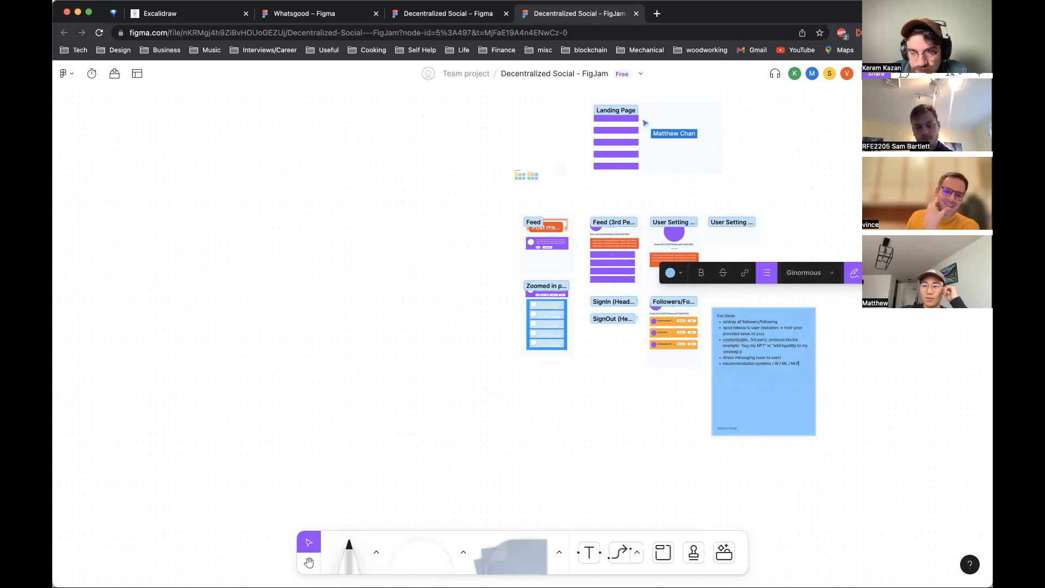
left_click(965, 418)
scroll(918, 317, "left", 4)
scroll(919, 317, "up", 2)
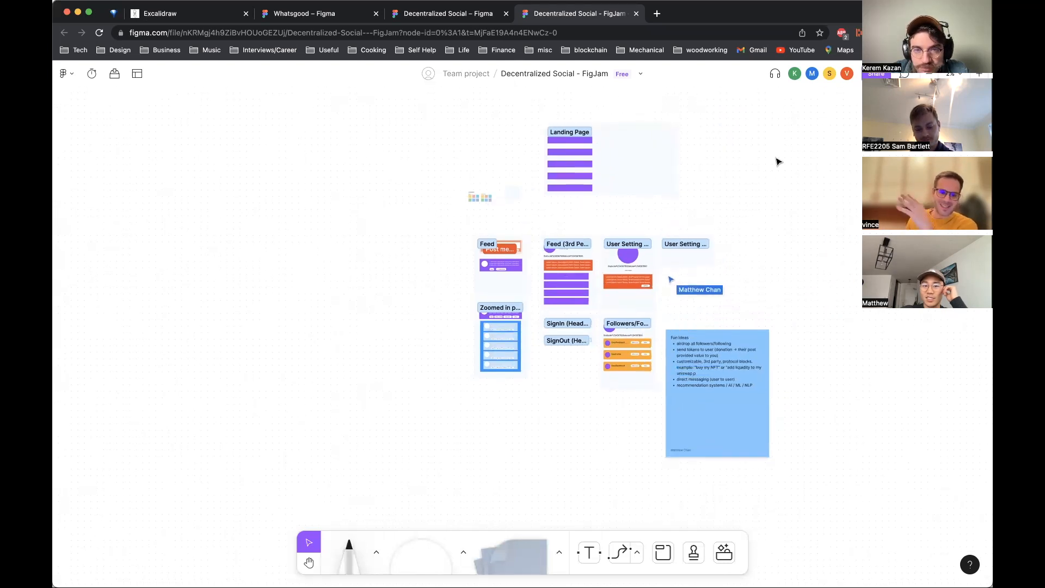
scroll(777, 158, "up", 5)
left_click(614, 205)
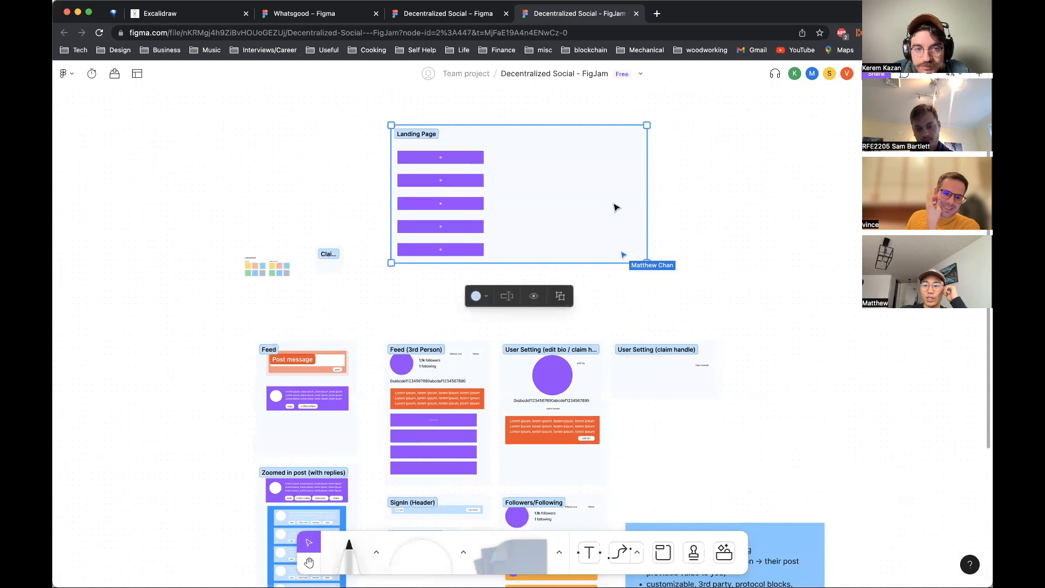
left_click(672, 282)
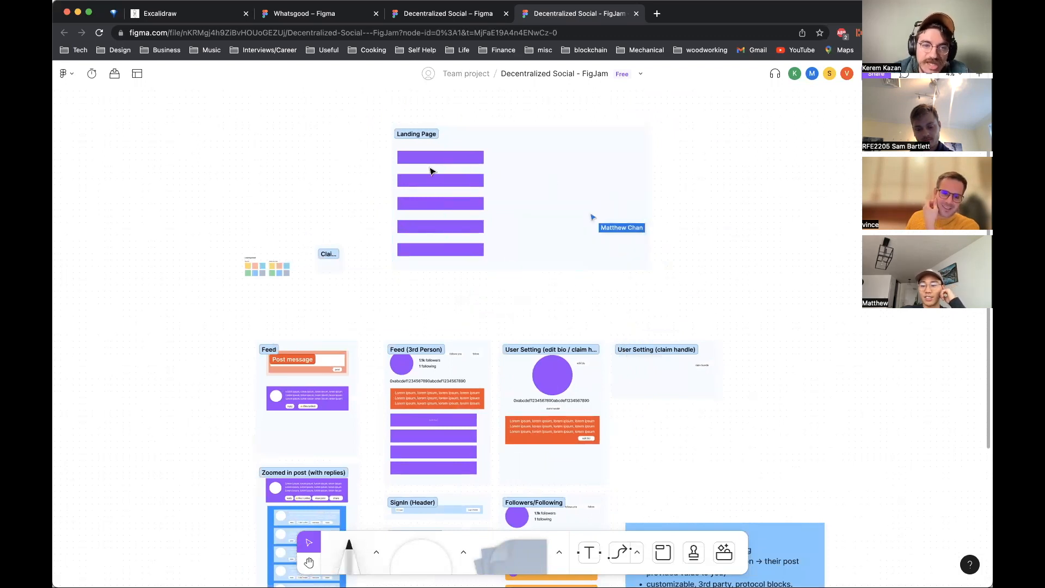
left_click(426, 167)
left_click(354, 187)
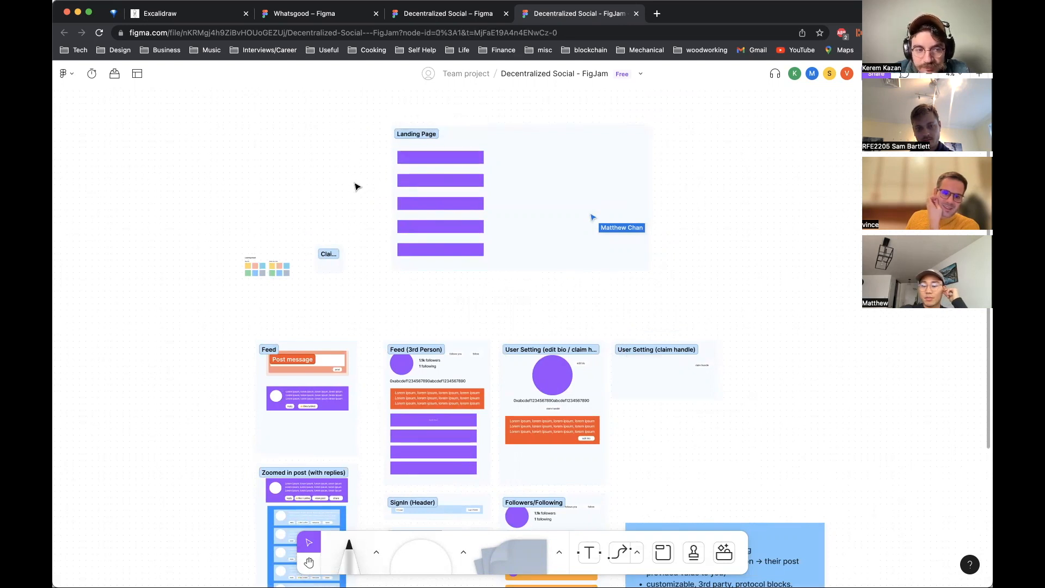
left_click(392, 173)
left_click(347, 191)
Step: Pan around the board to review the screen sections and the Fun Ideas sticky note
scroll(347, 191, "down", 5)
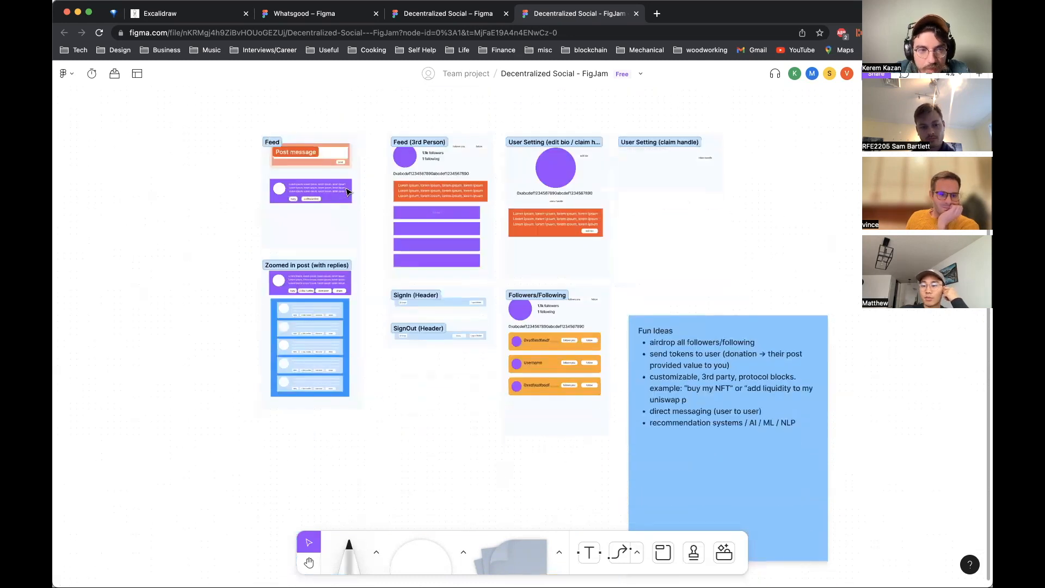
scroll(349, 192, "up", 1)
scroll(347, 192, "up", 2)
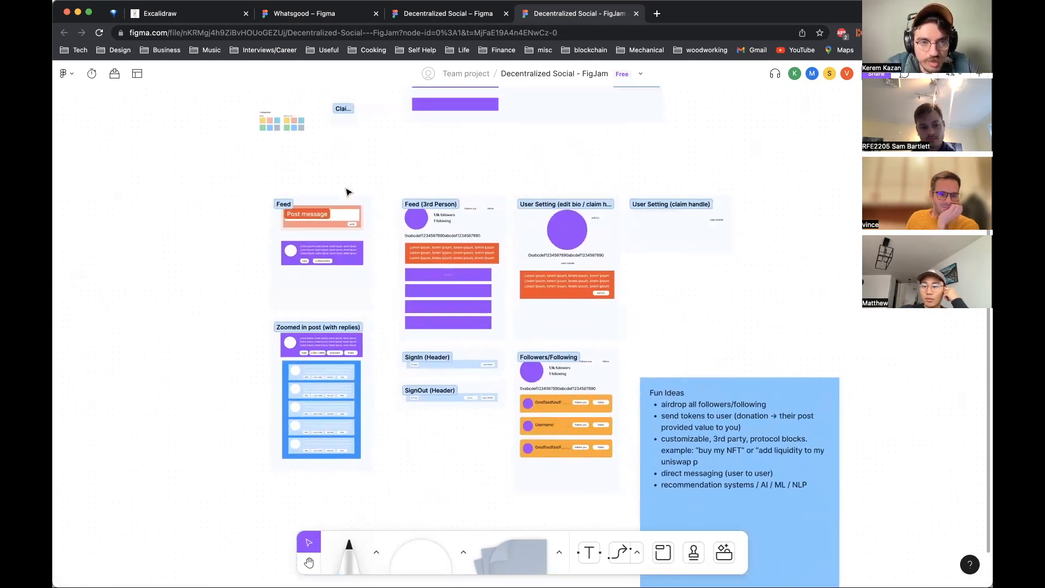
scroll(346, 192, "down", 6)
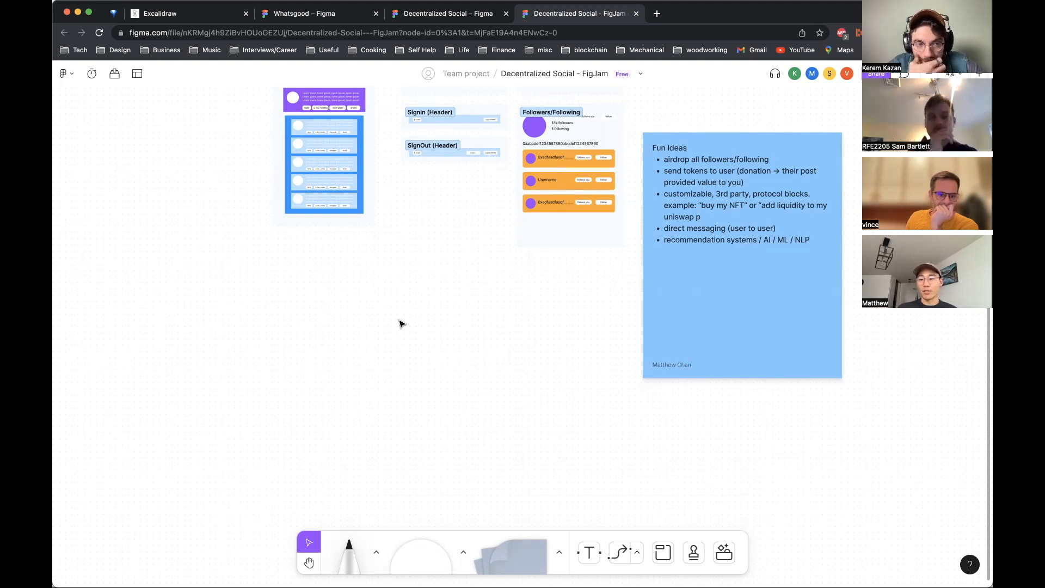
scroll(399, 324, "up", 5)
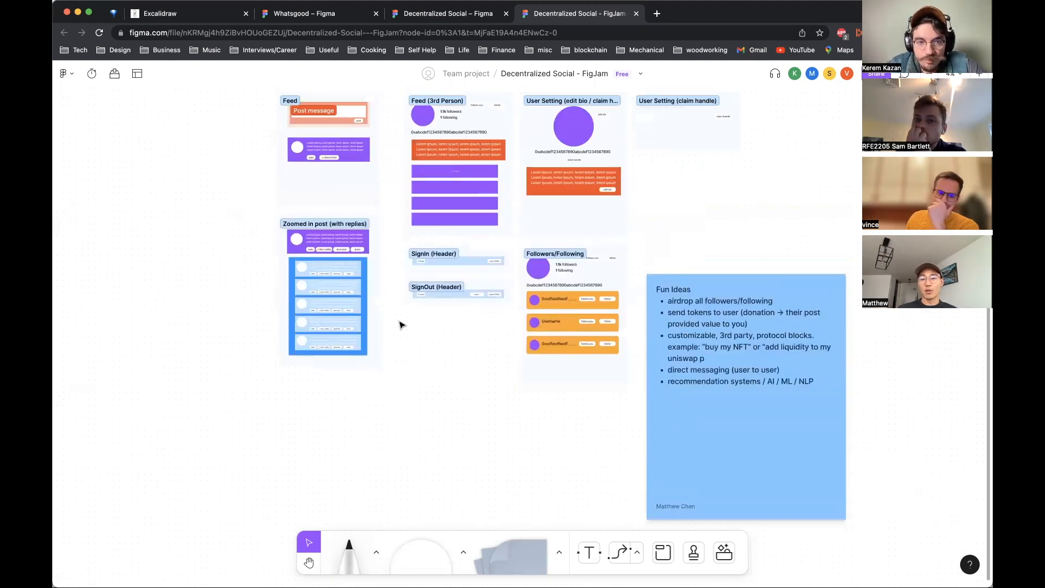
scroll(399, 323, "down", 5)
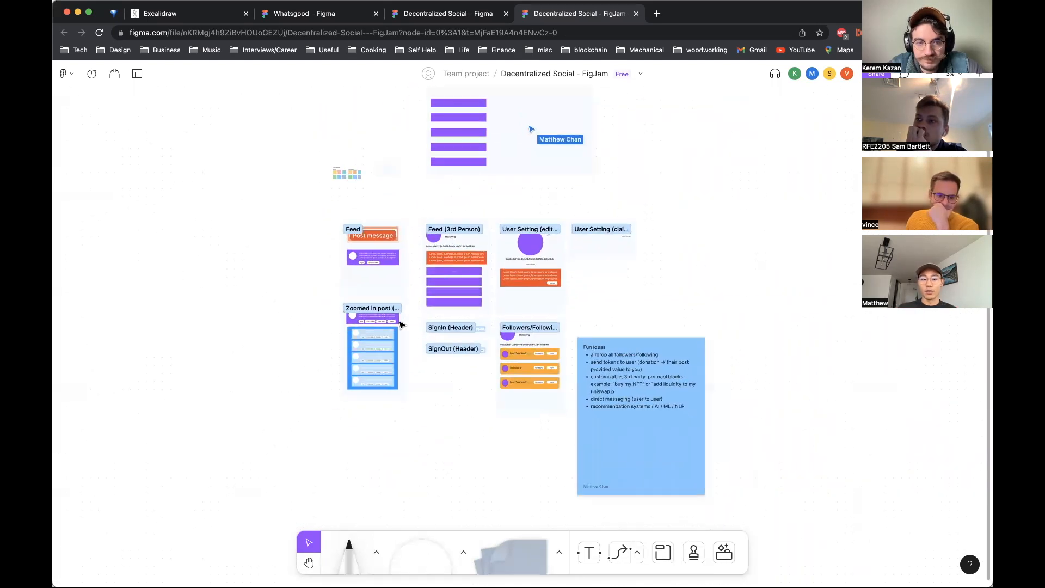
left_click(400, 325)
left_click(420, 316)
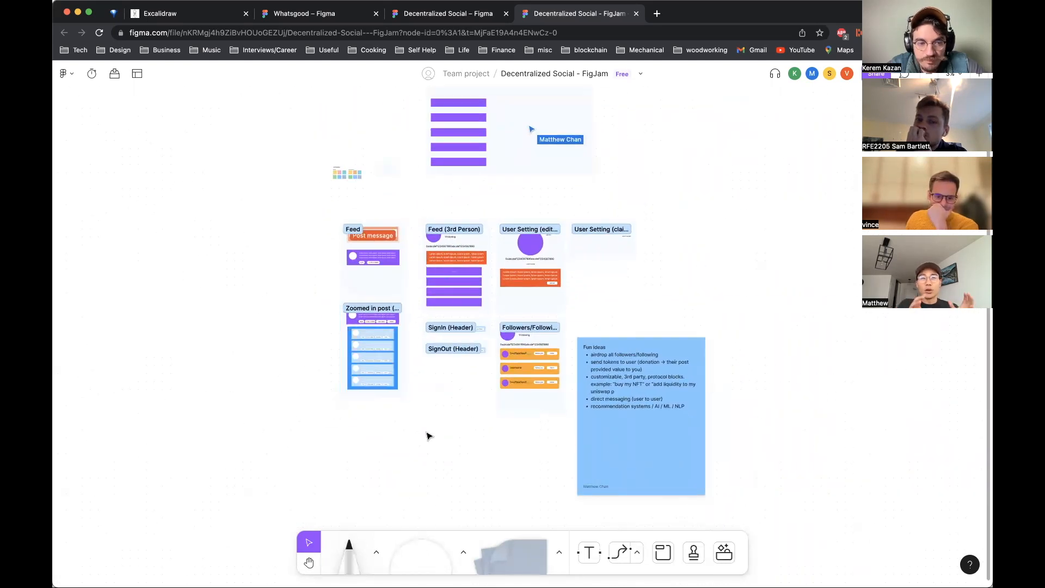
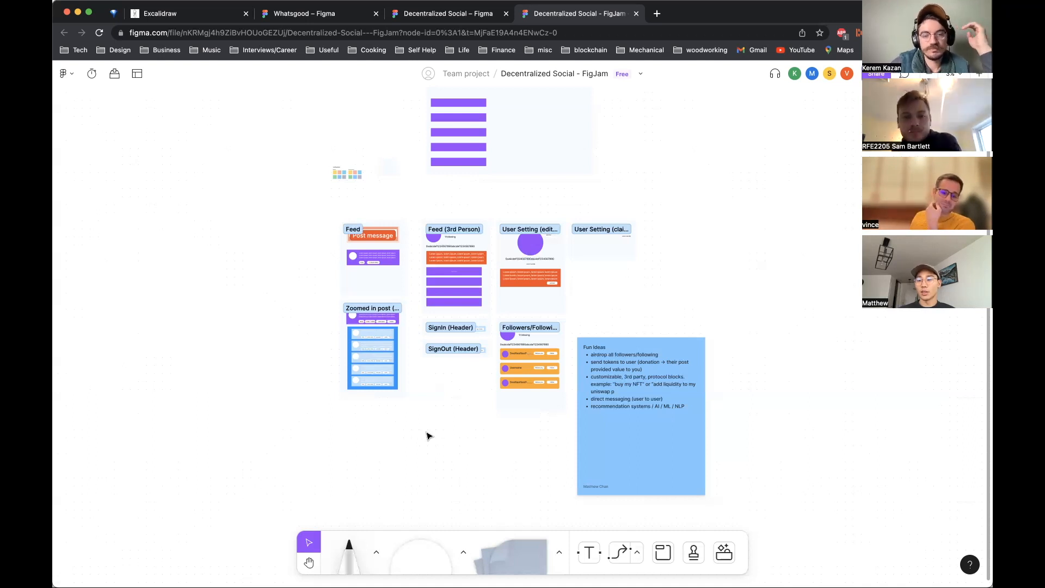
Step: Add a new bullet 'control your feed algorithm' to the Fun Ideas sticky note
left_click(595, 419)
left_click(607, 407)
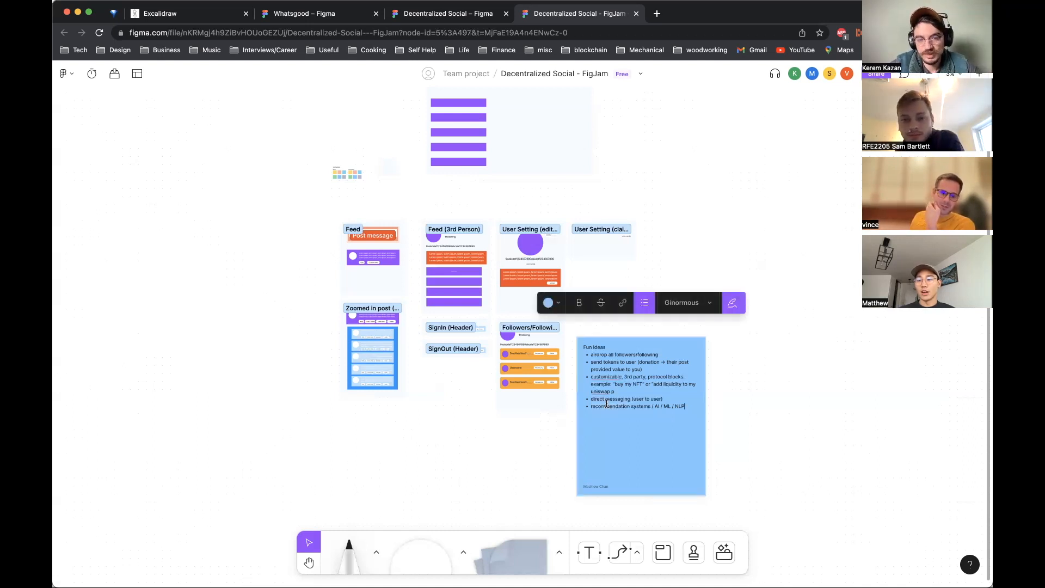
key("Return")
type("control your feed algorithm")
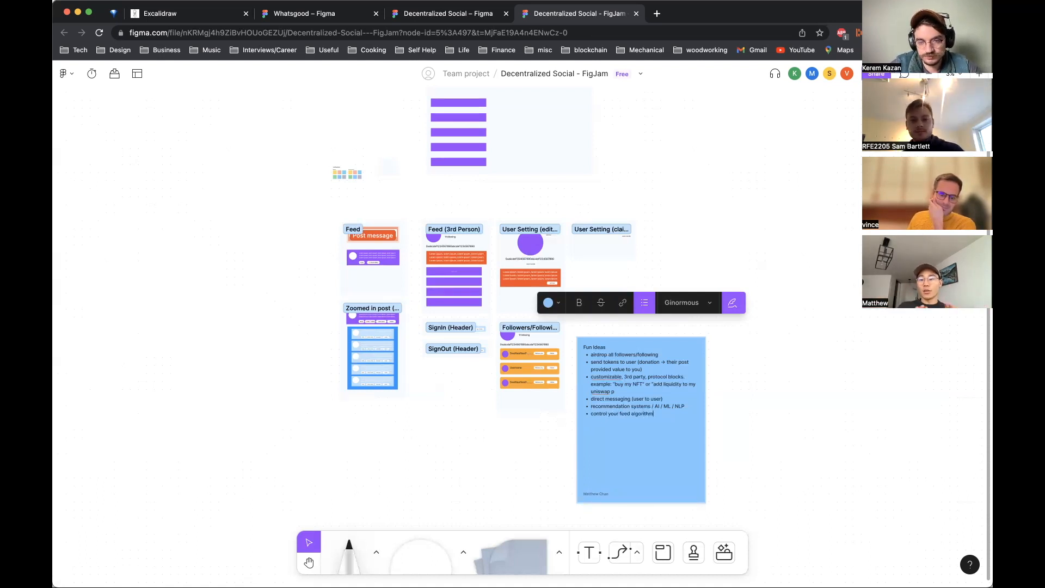
Step: Append '(tune the params)' to the feed algorithm bullet in the Fun Ideas sticky note
key("Return")
left_click(652, 416)
type("(tune ")
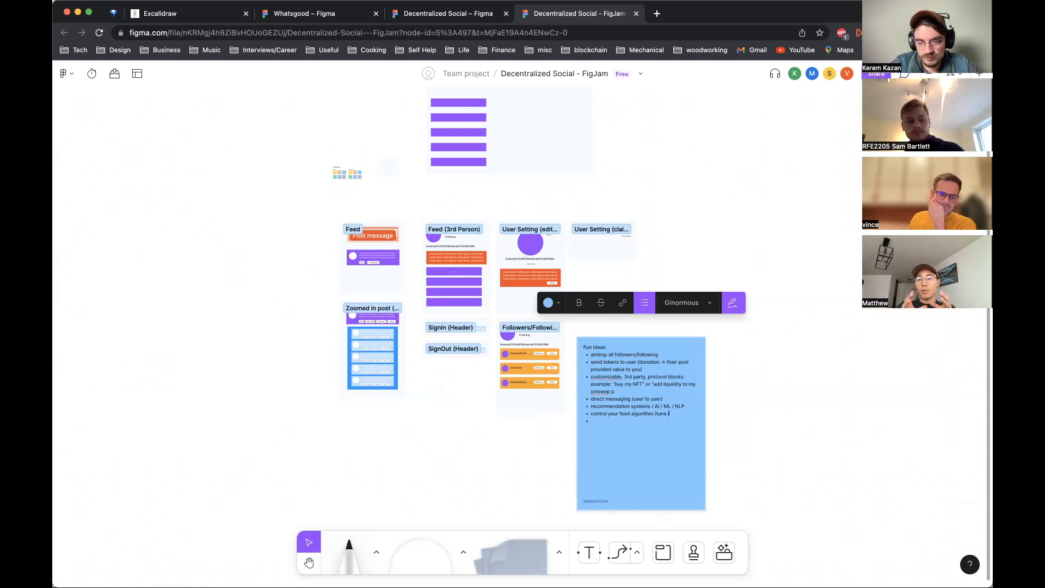
type("the params)")
Step: Add a bullet 'create multiple feeds (playlists)' to the Fun Ideas sticky note and finish editing
left_click(598, 420)
type("create multiple")
type("ds")
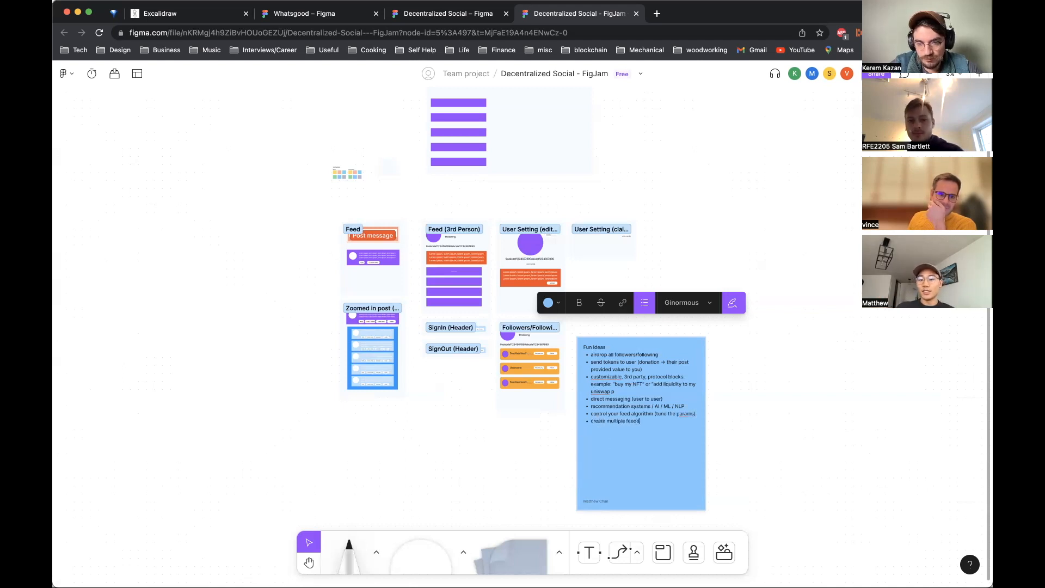
type(" (playlists)")
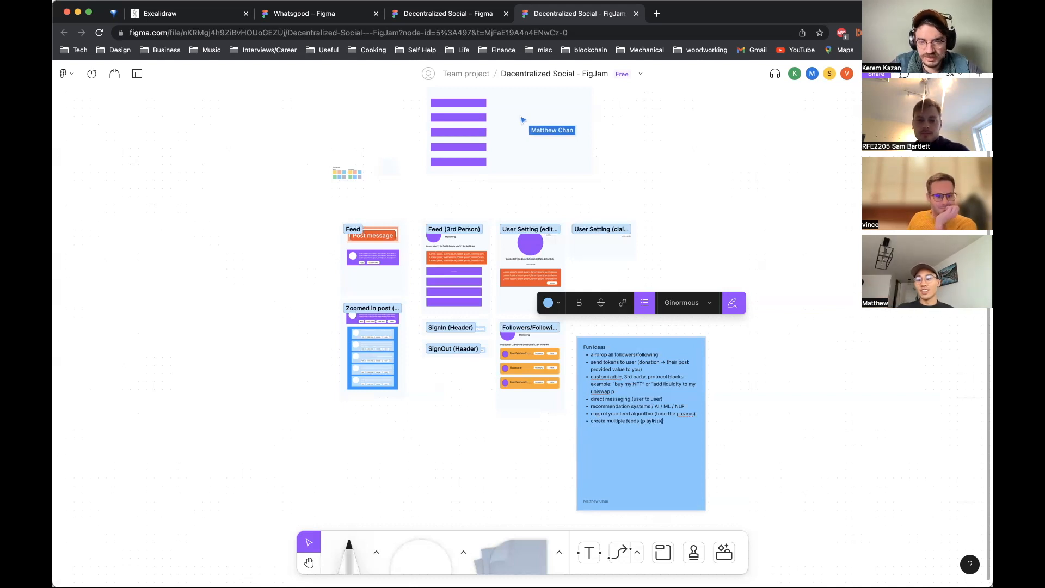
left_click(827, 435)
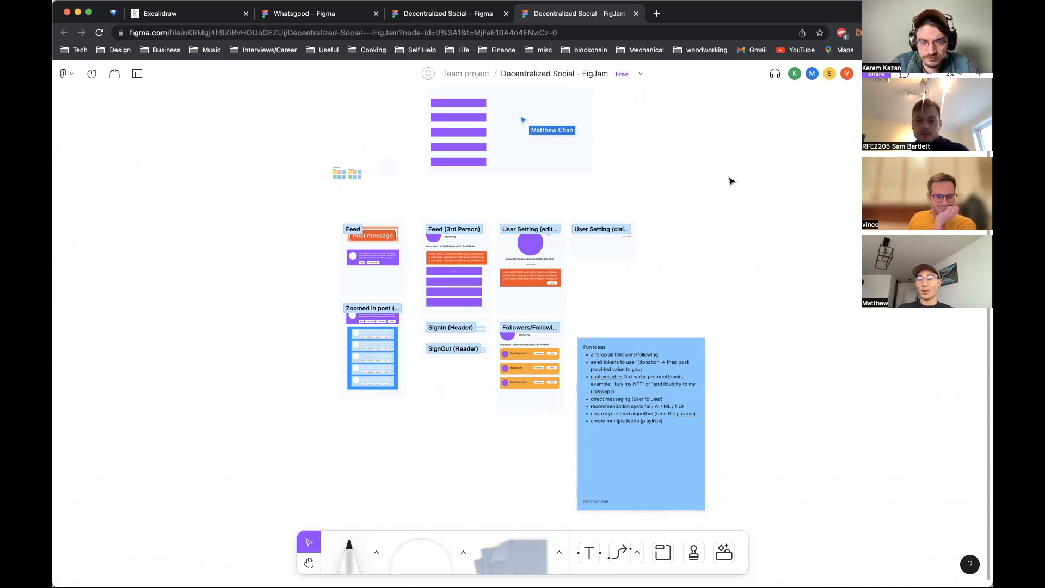
Step: Pan and zoom around the board to review the sections, briefly checking the Figma design file tab
scroll(732, 181, "down", 1)
scroll(732, 181, "up", 2)
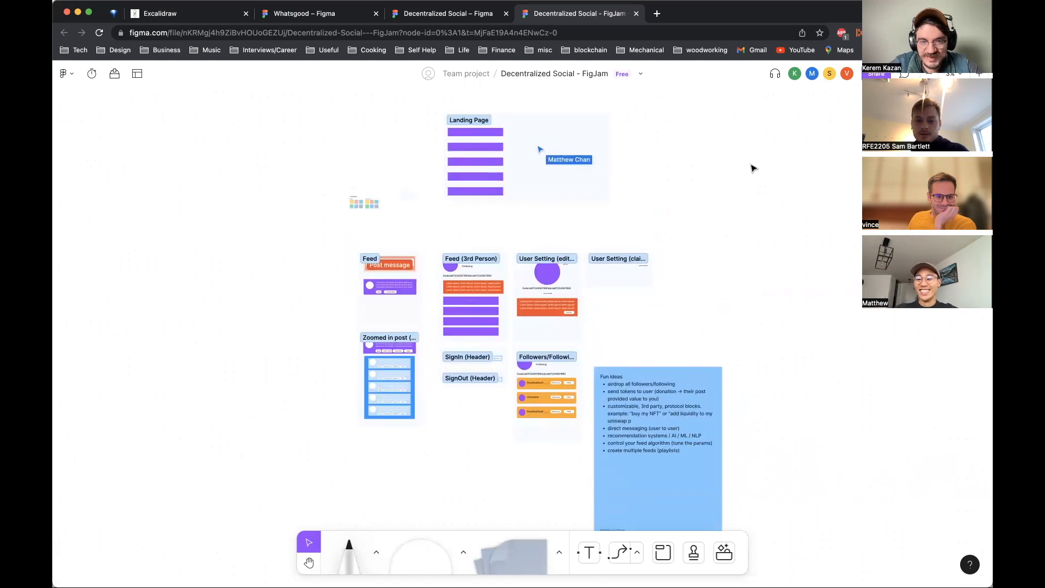
scroll(774, 157, "down", 2)
scroll(774, 157, "up", 1)
scroll(773, 157, "down", 1)
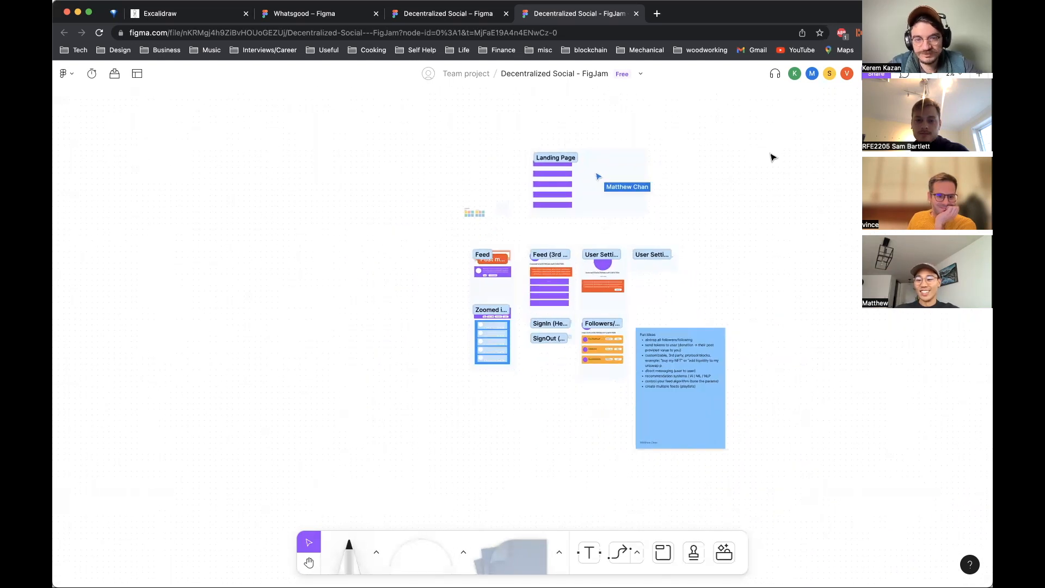
scroll(774, 157, "right", 1)
scroll(774, 157, "down", 1)
scroll(774, 157, "left", 1)
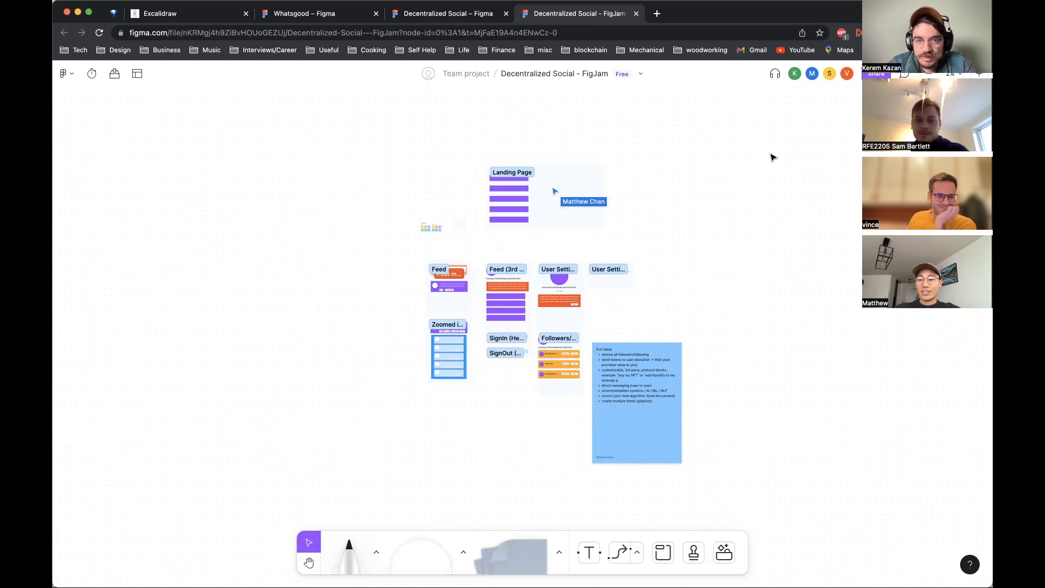
scroll(774, 157, "up", 5)
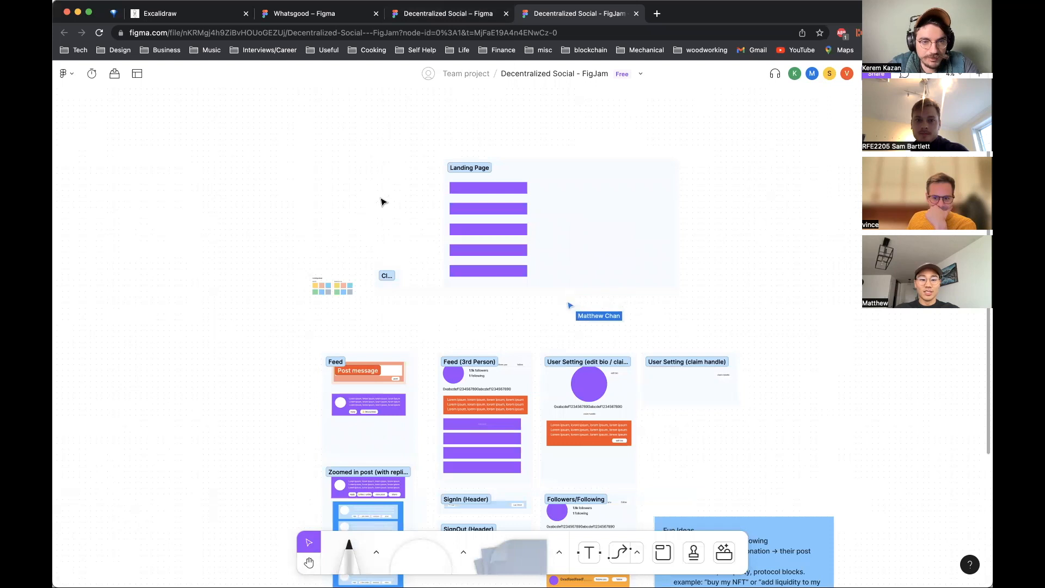
left_click(464, 16)
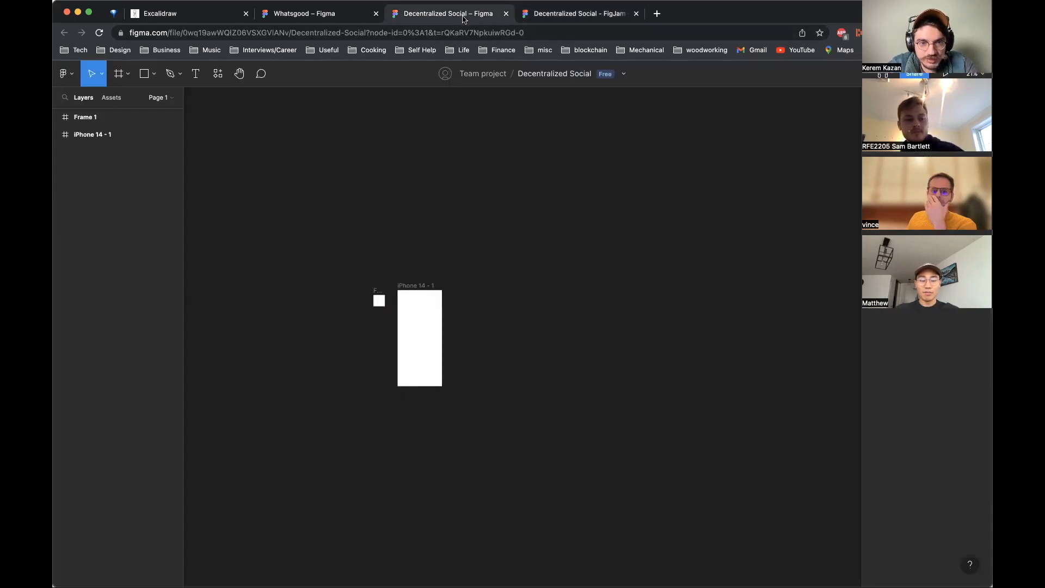
left_click(587, 14)
scroll(647, 294, "down", 3)
scroll(647, 294, "down", 4)
scroll(647, 295, "up", 3)
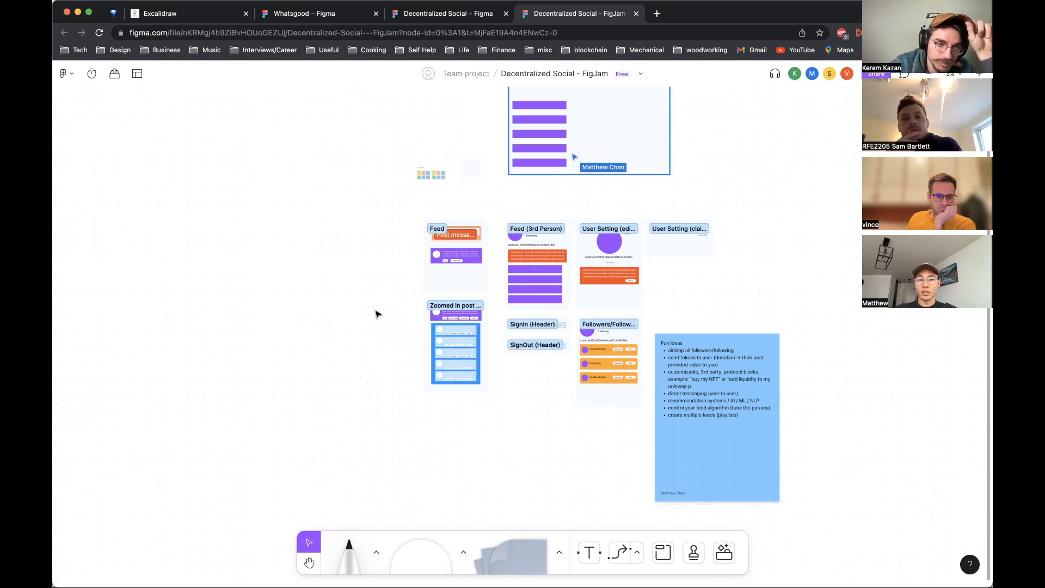
scroll(378, 314, "up", 3)
scroll(378, 314, "down", 2)
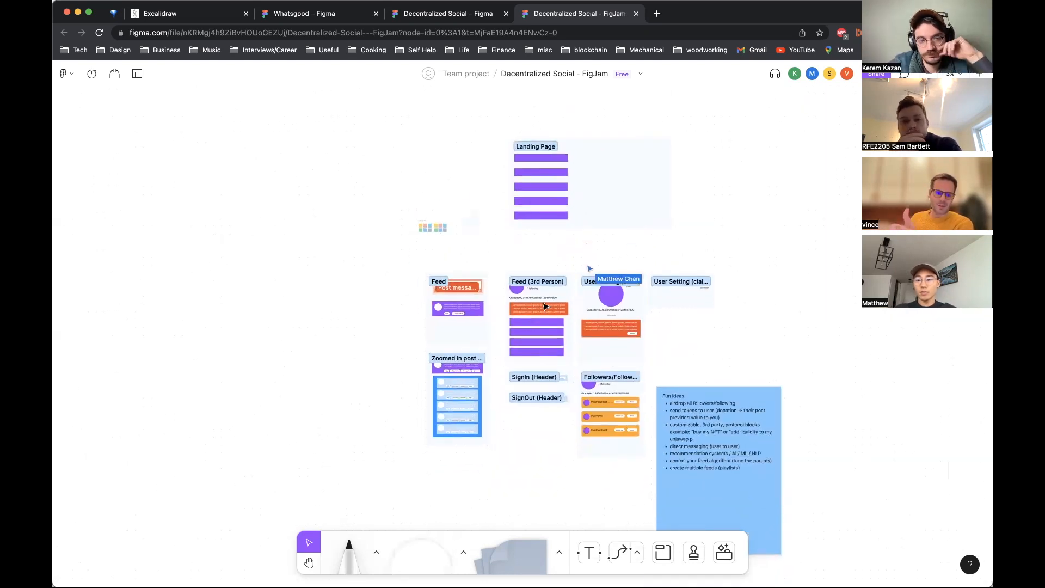
scroll(544, 381, "right", 2)
Step: Draw an orange rectangle in the Landing Page section beside the stacked purple bars
left_click(431, 561)
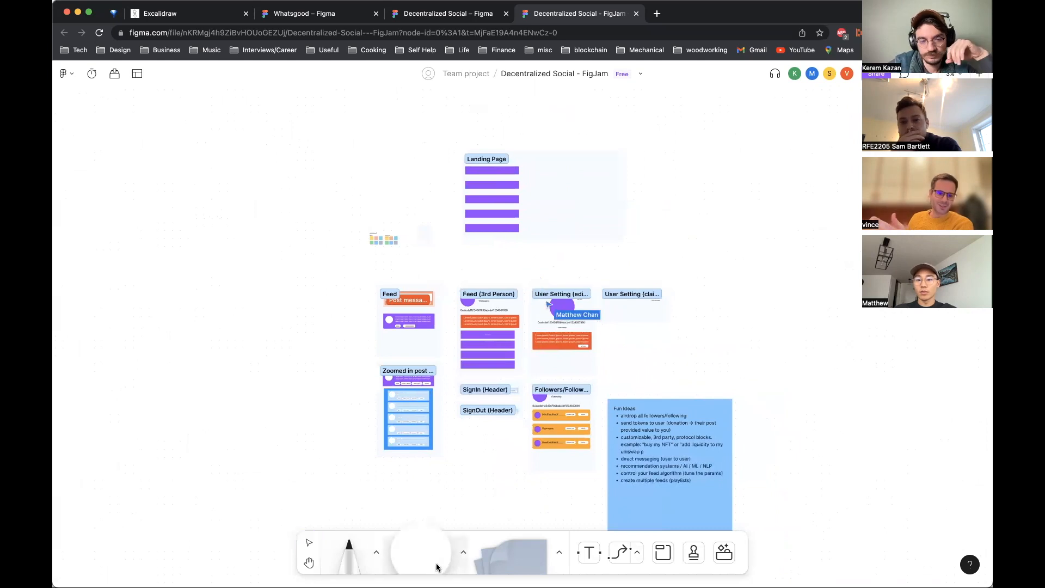
left_click(464, 553)
left_click(393, 518)
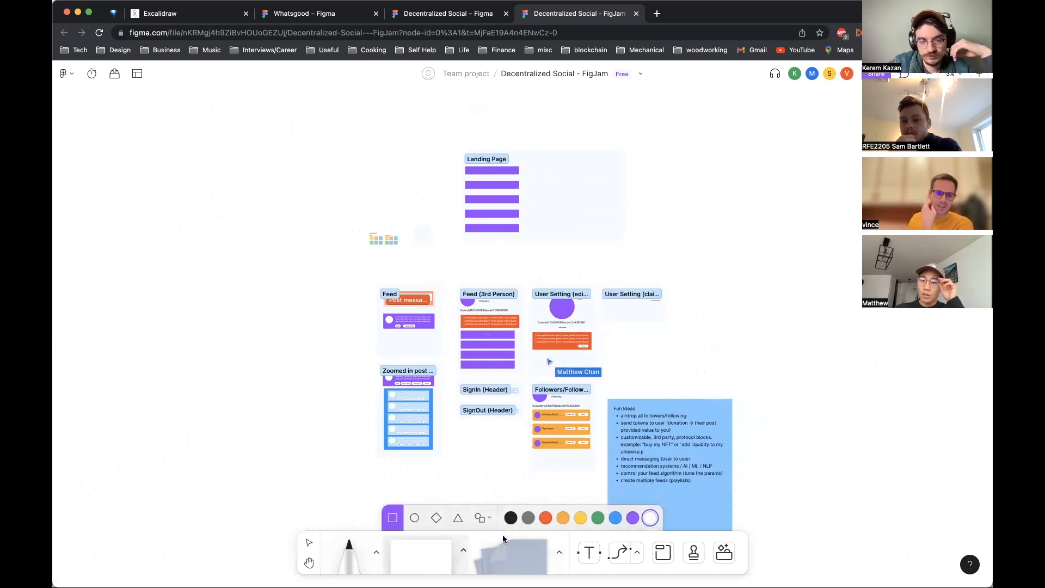
left_click(546, 518)
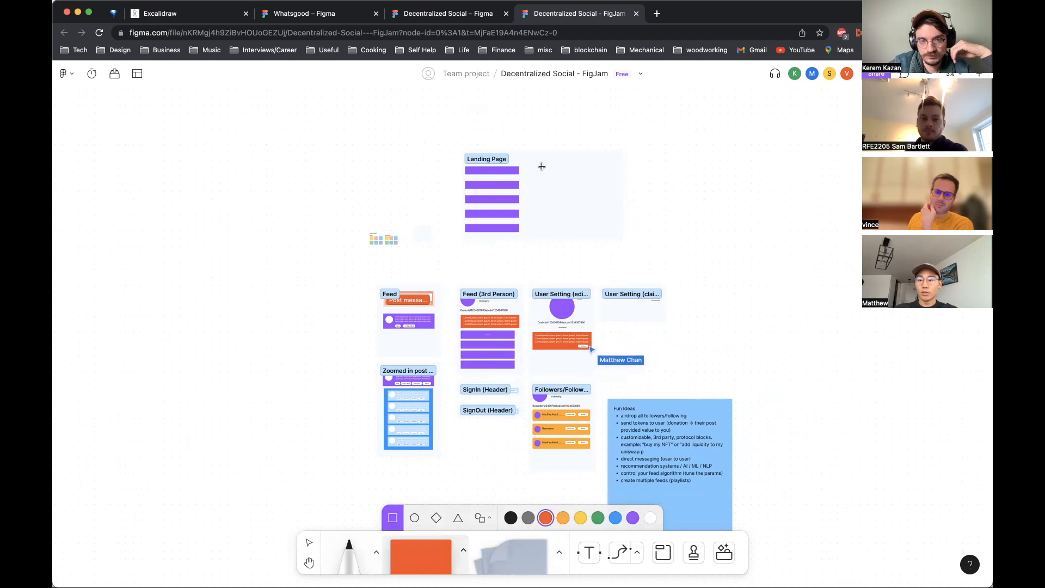
mouse_move(541, 163)
left_mouse_down()
mouse_move(613, 222)
mouse_move(610, 233)
mouse_move(612, 190)
left_mouse_up()
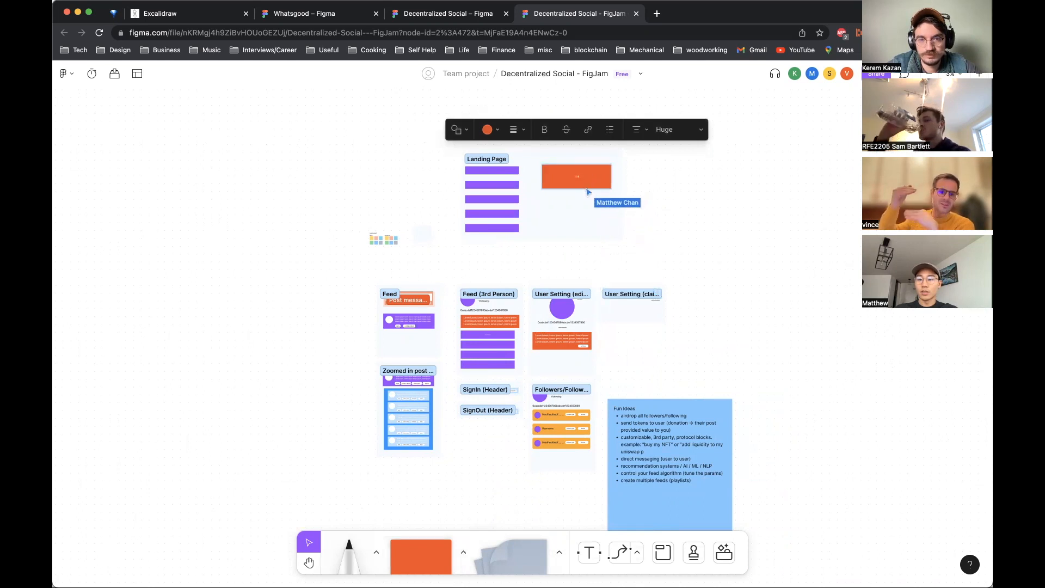
Step: Label the orange rectangle 'SIGN UP' as the Landing Page's sign-up button
left_click(667, 132)
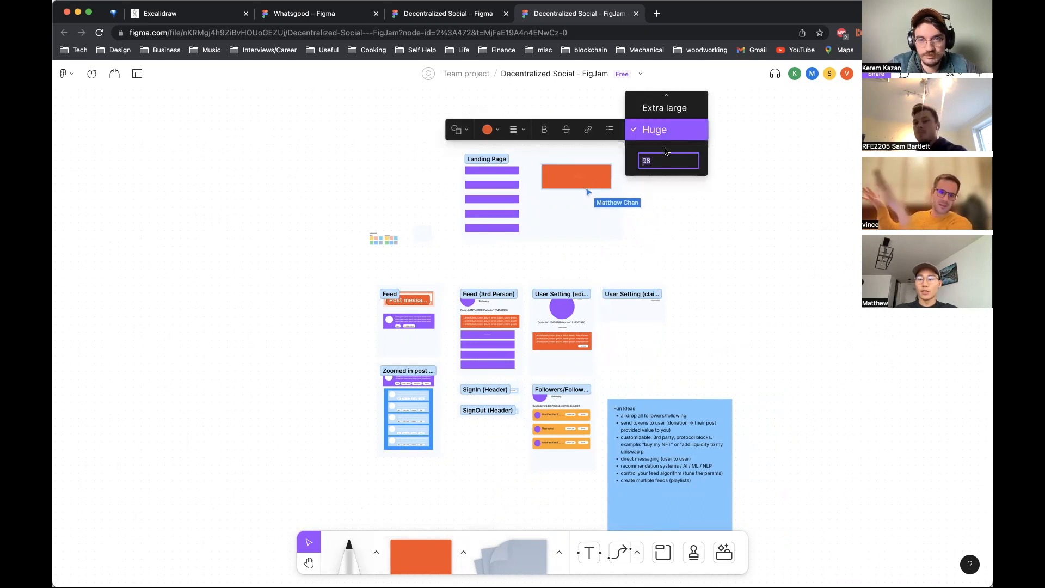
key("Escape")
scroll(591, 172, "up", 5)
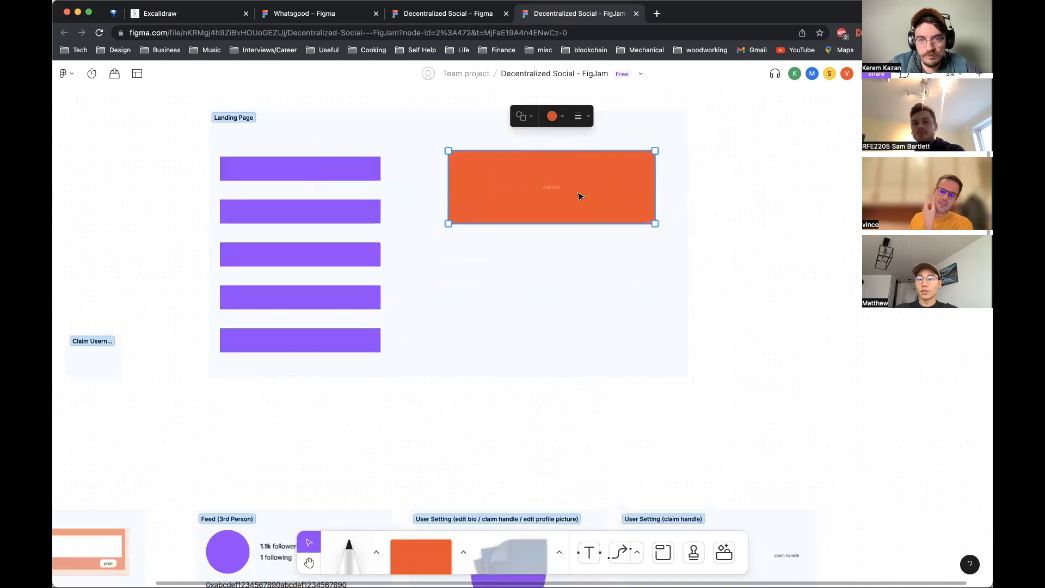
double_click(557, 187)
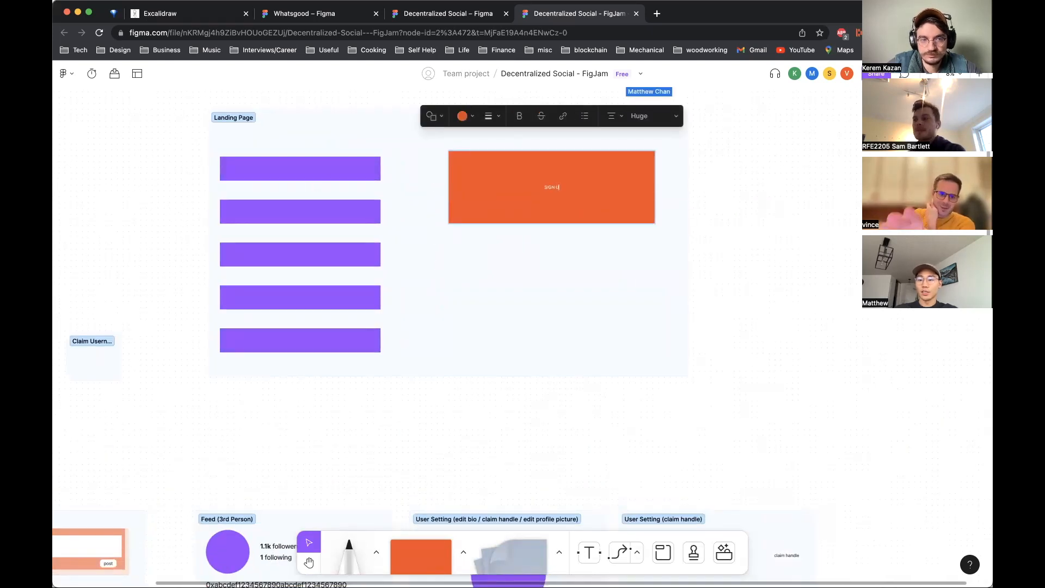
left_click(504, 334)
Step: Pan and zoom around the Landing Page and the screen sections to review the layout
scroll(504, 334, "left", 3)
scroll(505, 334, "down", 5)
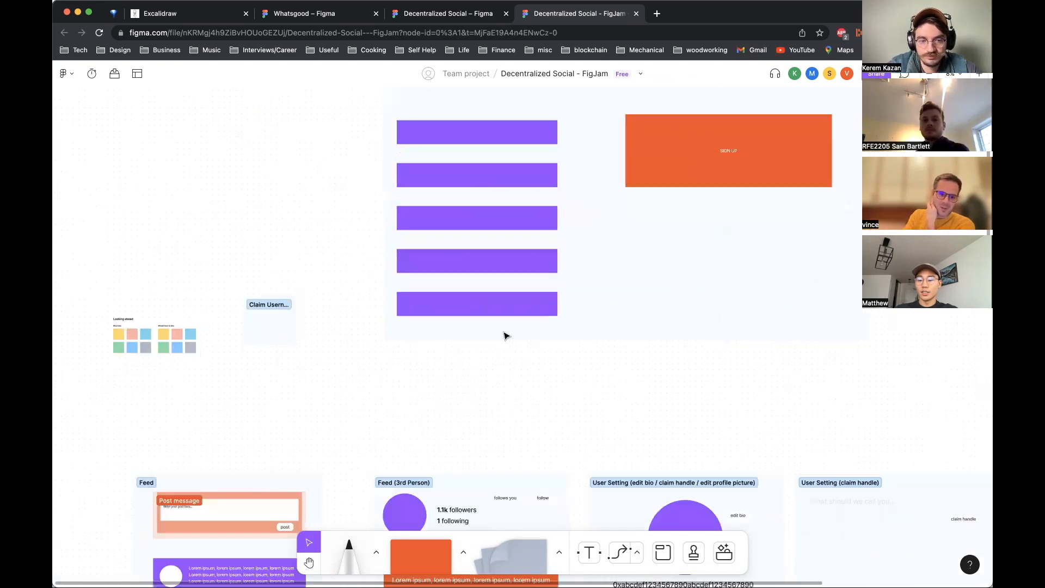
scroll(504, 334, "up", 5)
scroll(504, 334, "right", 1)
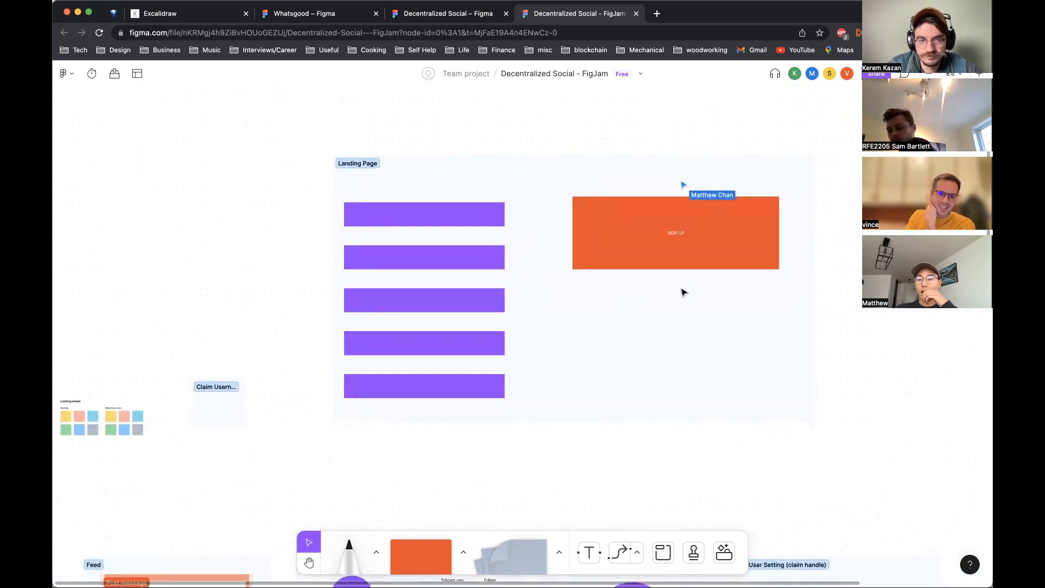
left_click(636, 253)
left_click(719, 375)
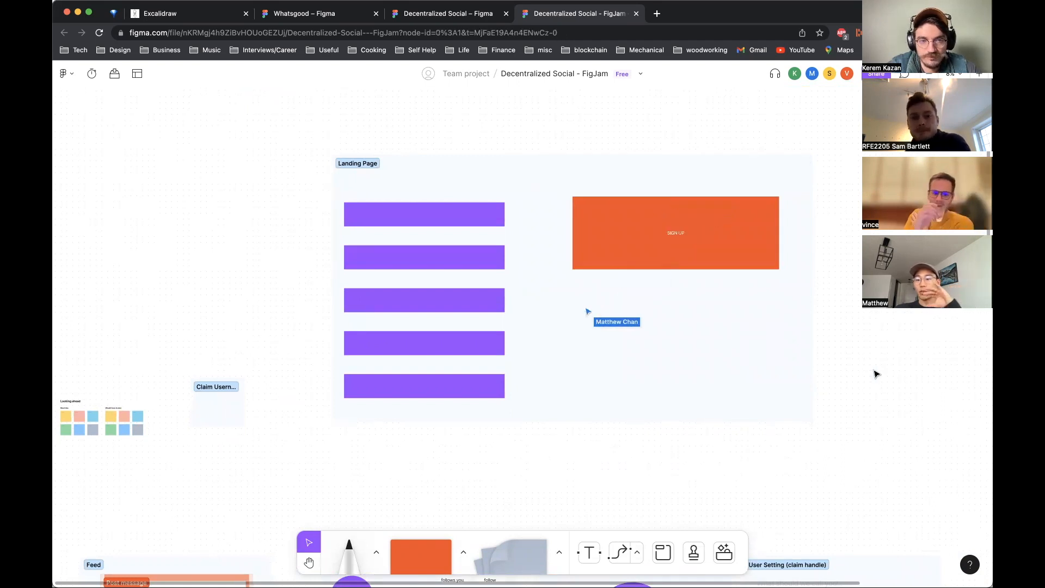
scroll(877, 374, "down", 5)
scroll(877, 374, "up", 1)
scroll(877, 375, "down", 6)
scroll(877, 374, "right", 3)
scroll(876, 375, "up", 3)
scroll(877, 374, "left", 1)
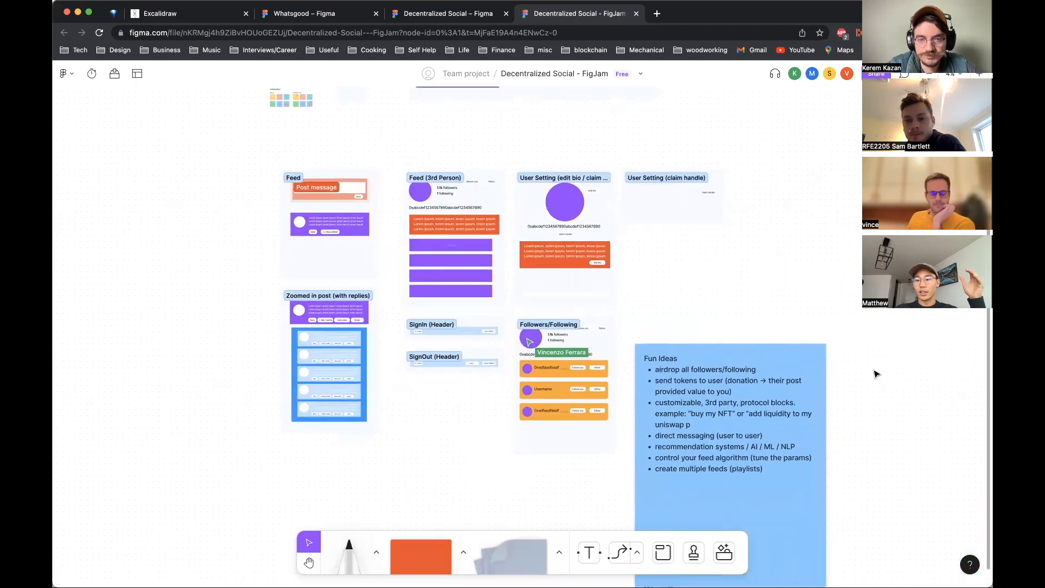
Step: Move the Fun Ideas sticky note up beside the User Setting and Followers/Following sections
left_click(779, 424)
left_click_drag(791, 420, 778, 315)
left_click(798, 217)
Step: Select the Landing Page section and move it down closer to the other screen sections
scroll(797, 217, "down", 3)
scroll(798, 218, "down", 2)
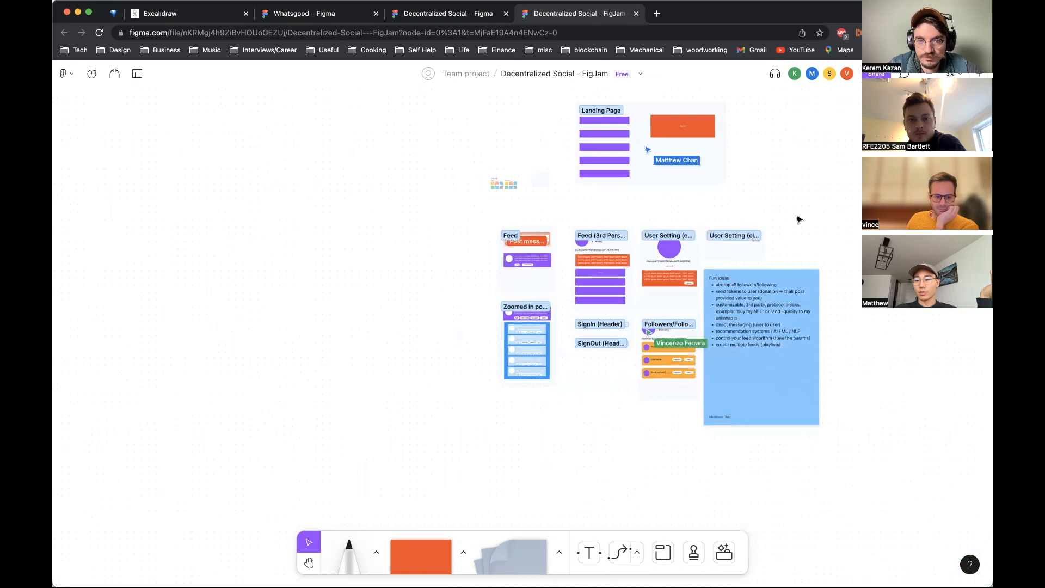
scroll(798, 218, "up", 2)
scroll(798, 218, "right", 2)
left_click_drag(495, 129, 721, 229)
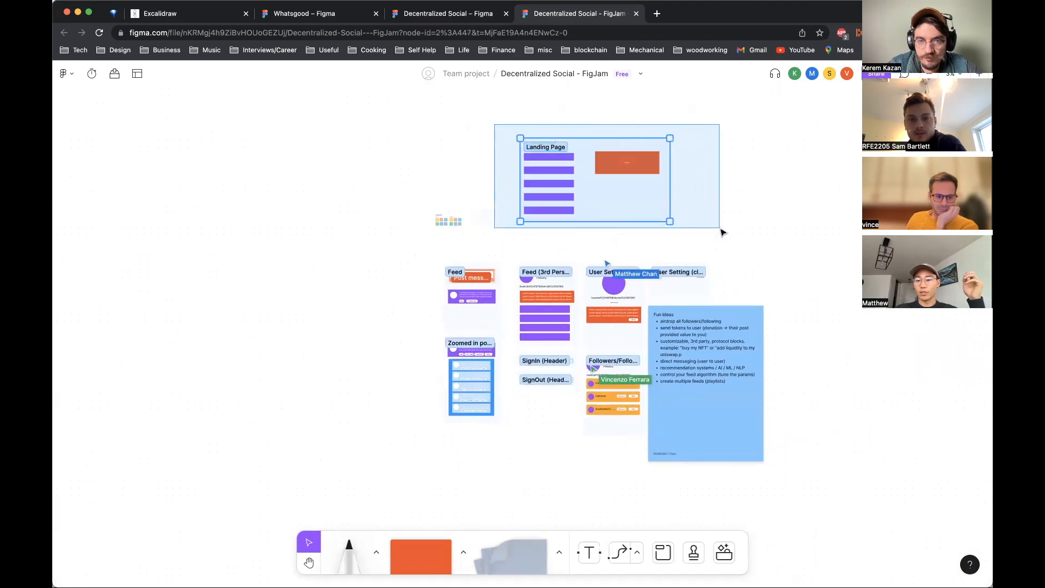
left_click_drag(616, 189, 619, 222)
left_click(716, 171)
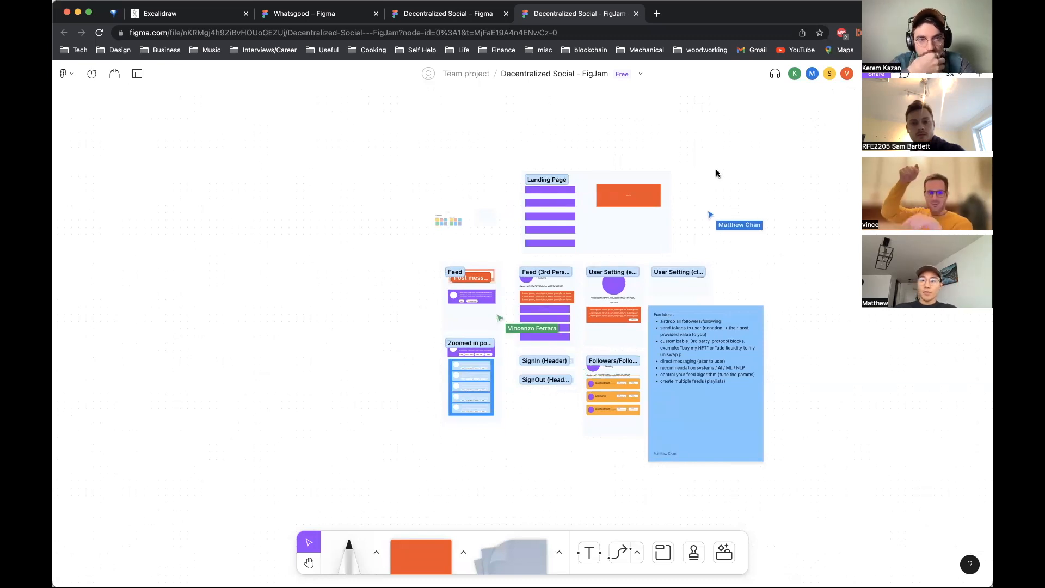
Step: Review the architecture diagram in the Excalidraw tab and return to the FigJam board
left_click(166, 20)
scroll(366, 237, "left", 3)
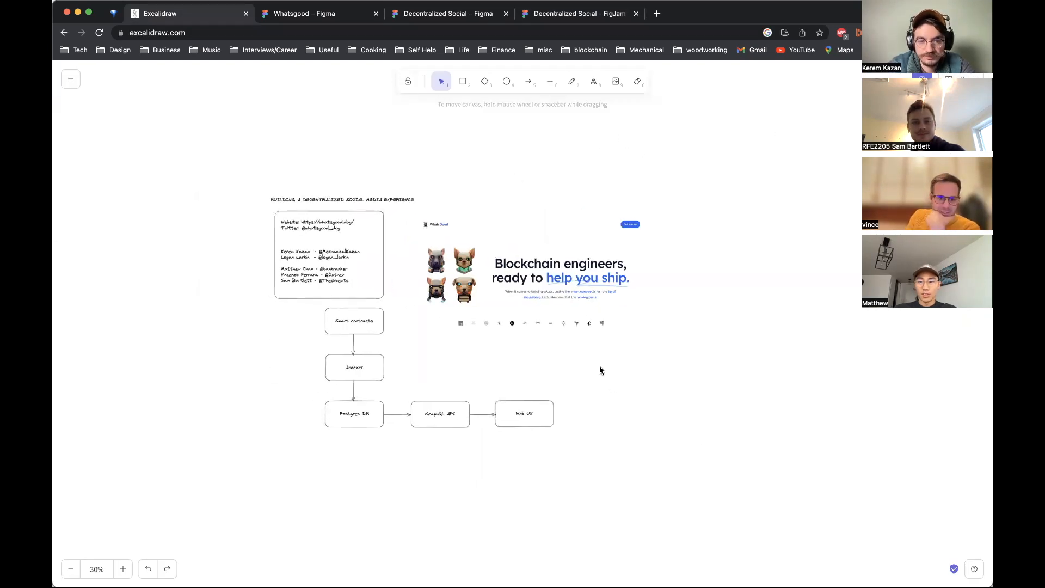
scroll(600, 367, "up", 5)
scroll(594, 364, "down", 6)
scroll(595, 364, "up", 3)
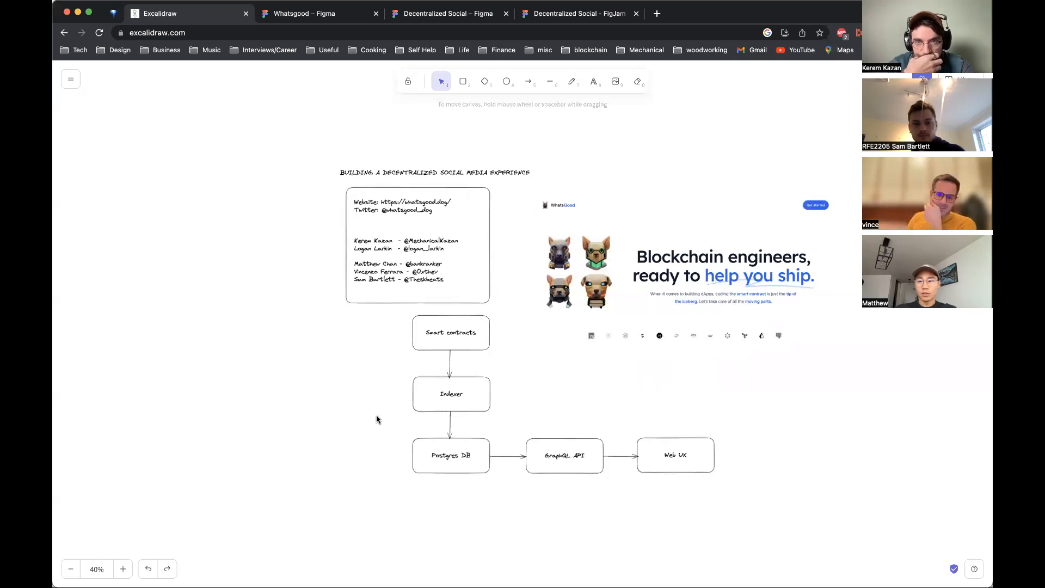
left_click(580, 13)
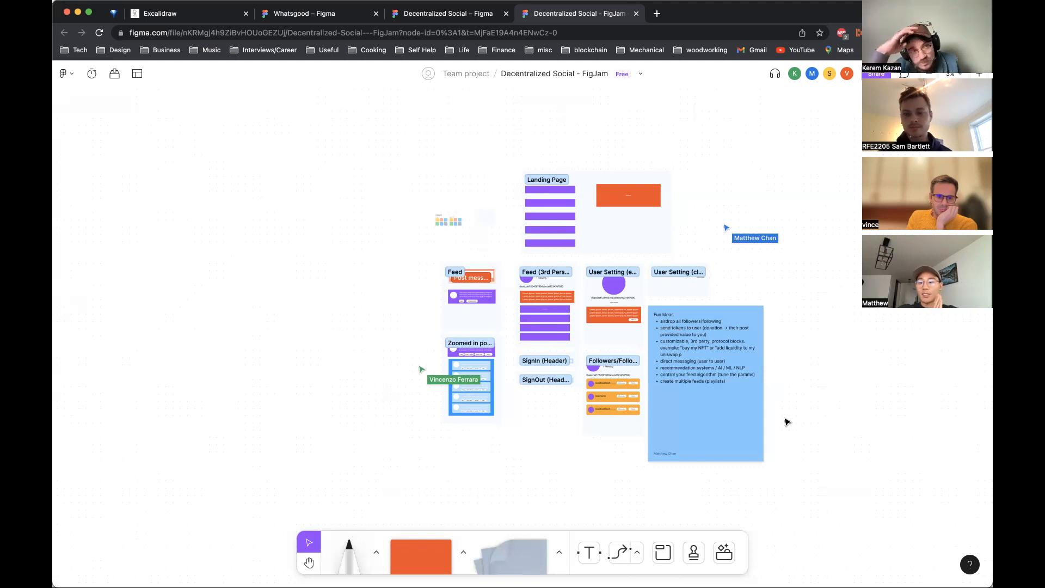
Step: Switch to the Excalidraw tab showing the architecture diagram
left_click(760, 416)
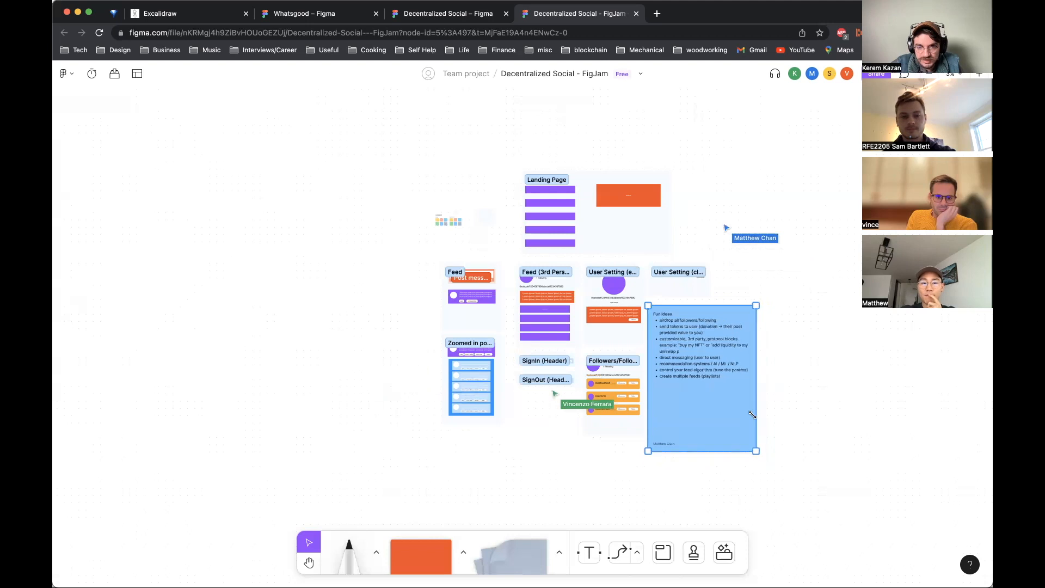
left_click(843, 400)
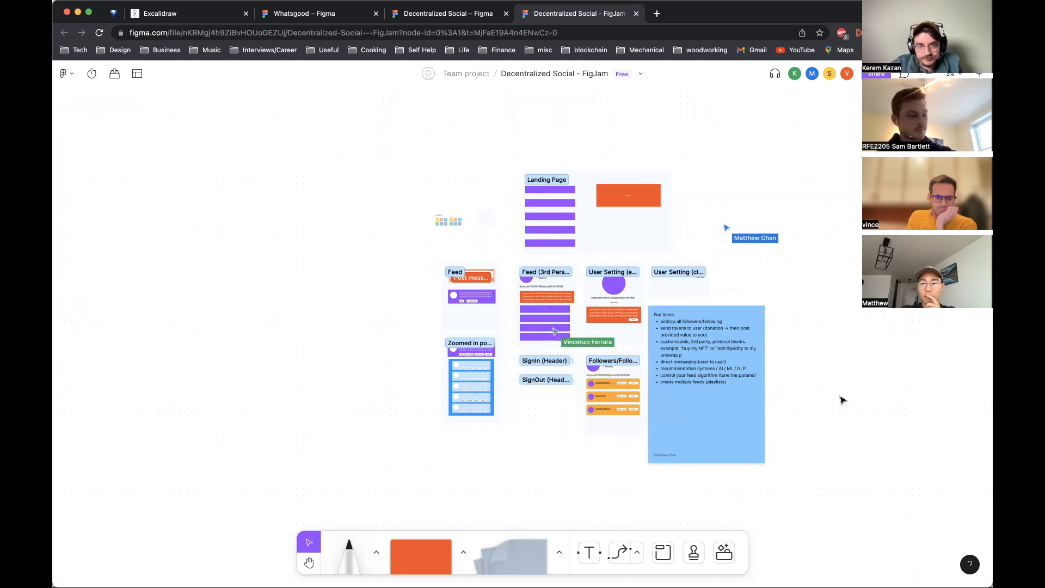
left_click(210, 568)
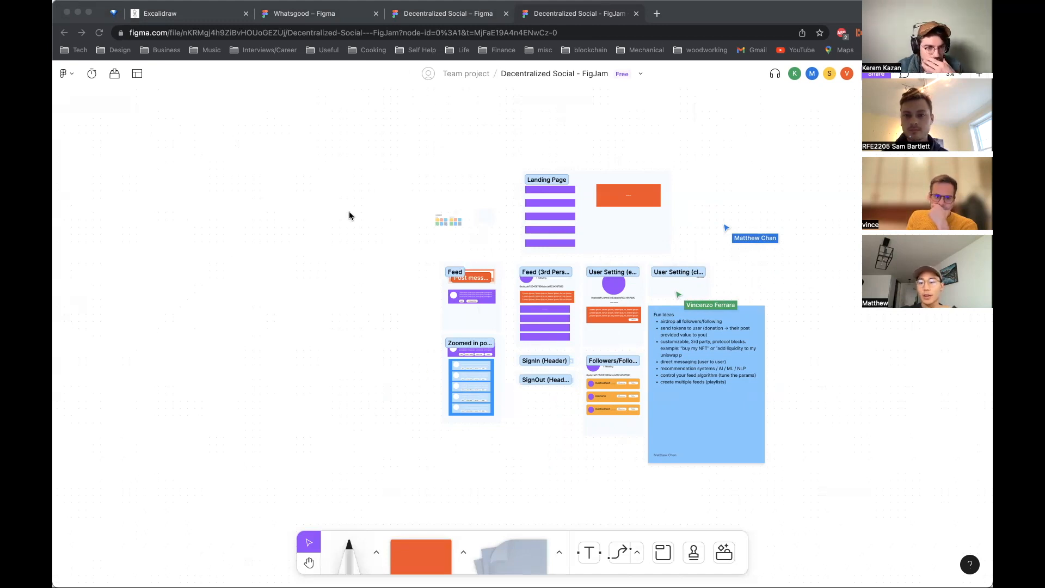
left_click(331, 249)
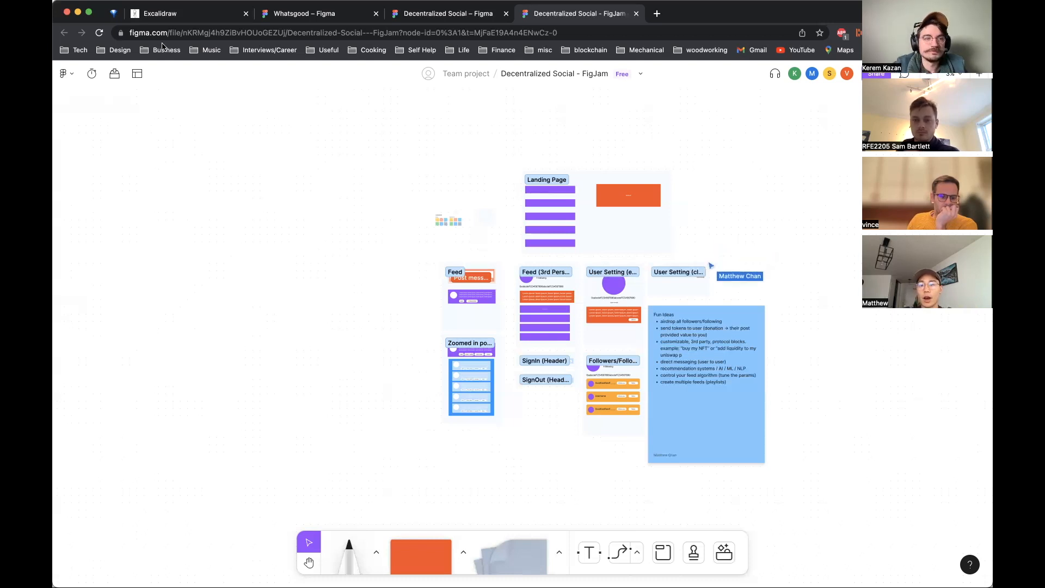
left_click(181, 15)
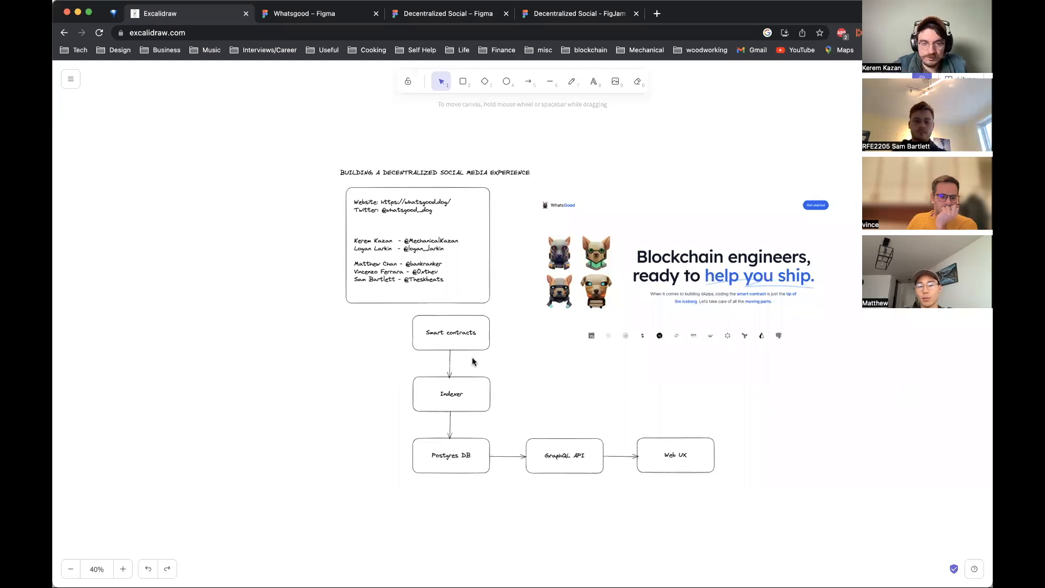
Step: Duplicate the architecture flowchart and place the copy directly below the original diagram
scroll(396, 561, "down", 3)
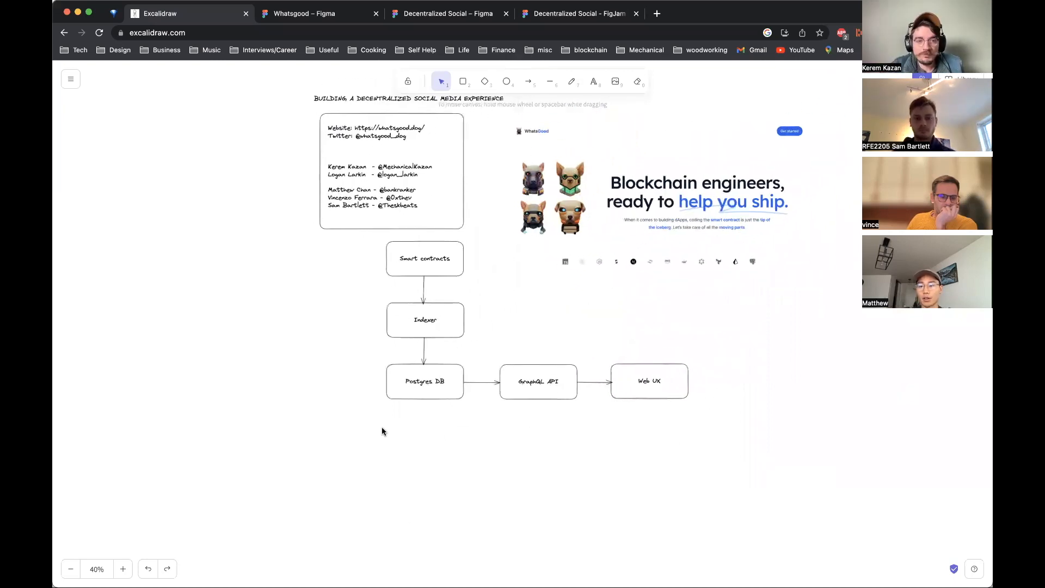
left_click(369, 250)
left_click(357, 248)
left_click_drag(357, 251, 688, 482)
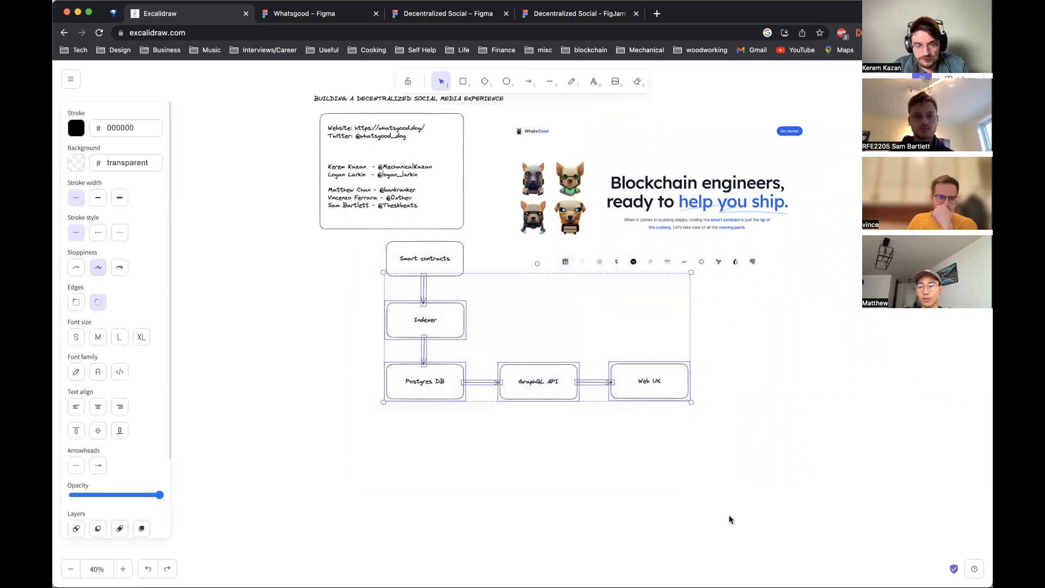
left_click_drag(352, 238, 763, 486)
key("super+v")
left_click_drag(703, 436, 451, 436)
left_click(868, 449)
scroll(868, 448, "down", 3)
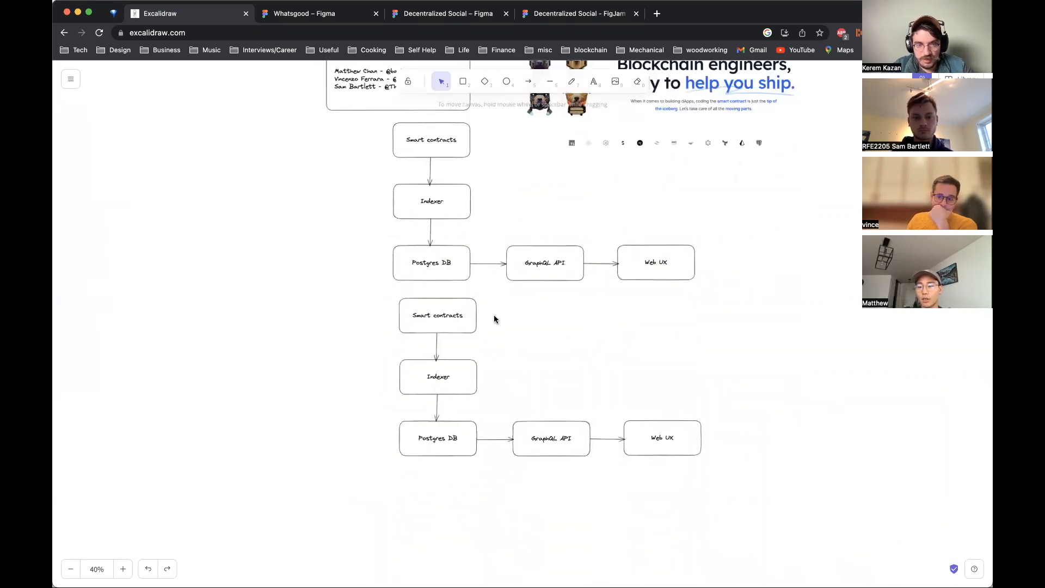
Step: Rename the copied diagram's Postgres DB box to "GraphQL API"
double_click(444, 441)
type("GraphQL API")
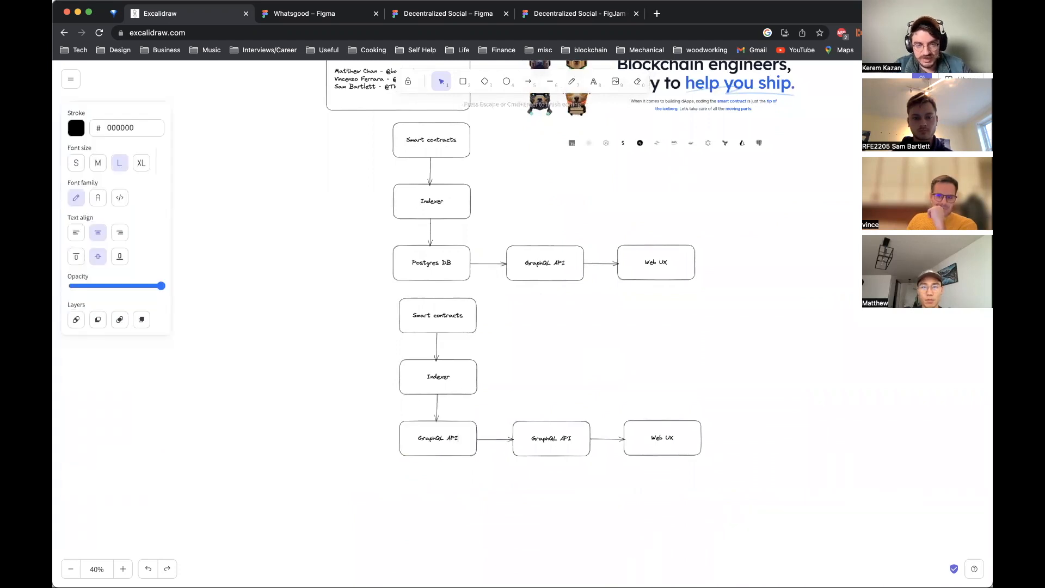
left_click(511, 489)
Step: Delete the copy's middle GraphQL API box and the arrow leading from it to Web UX
left_click(568, 426)
key("Delete")
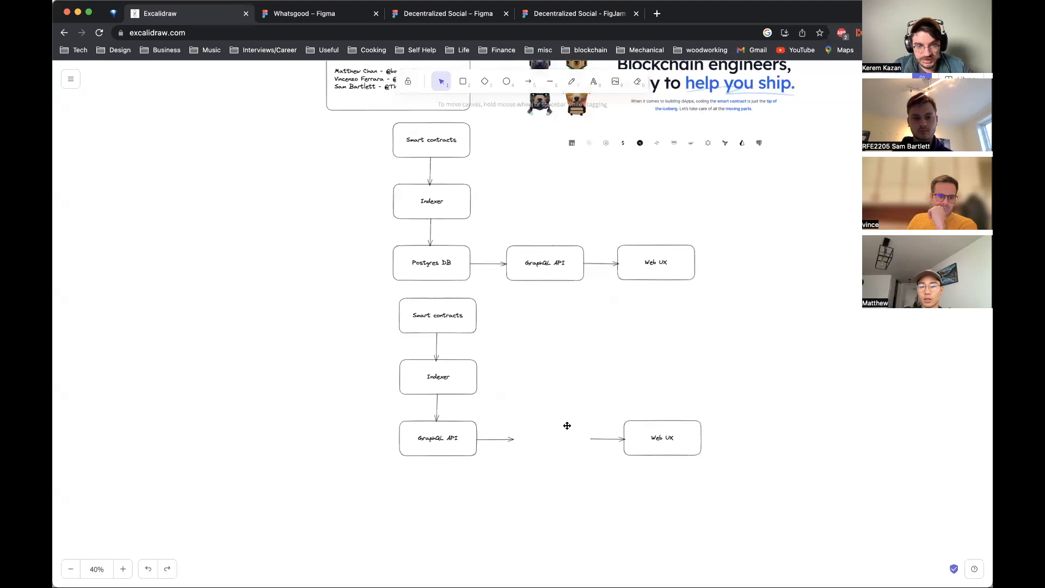
left_click(606, 438)
key("Delete")
Step: Move the copy's Web UX box next to the GraphQL API box and connect the arrow to it
left_click_drag(655, 424, 549, 427)
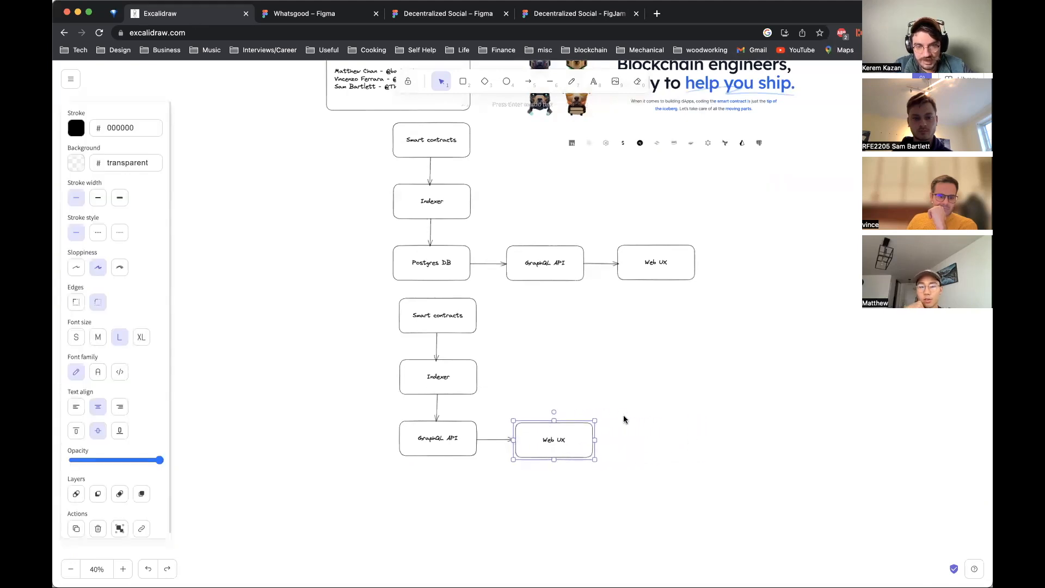
left_click(669, 419)
left_click(579, 436)
left_click_drag(579, 436, 576, 436)
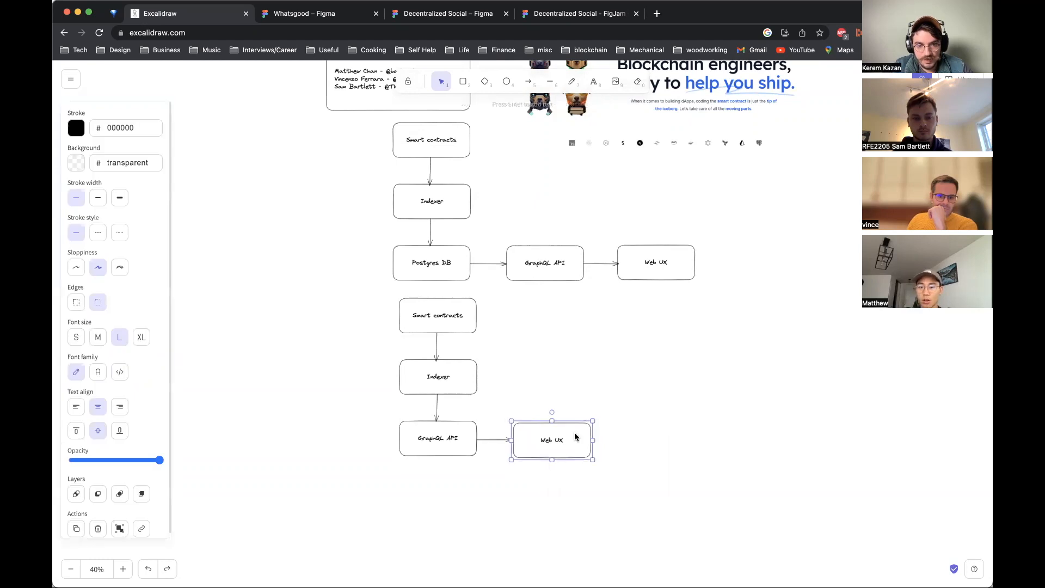
left_click(625, 396)
left_click(503, 439)
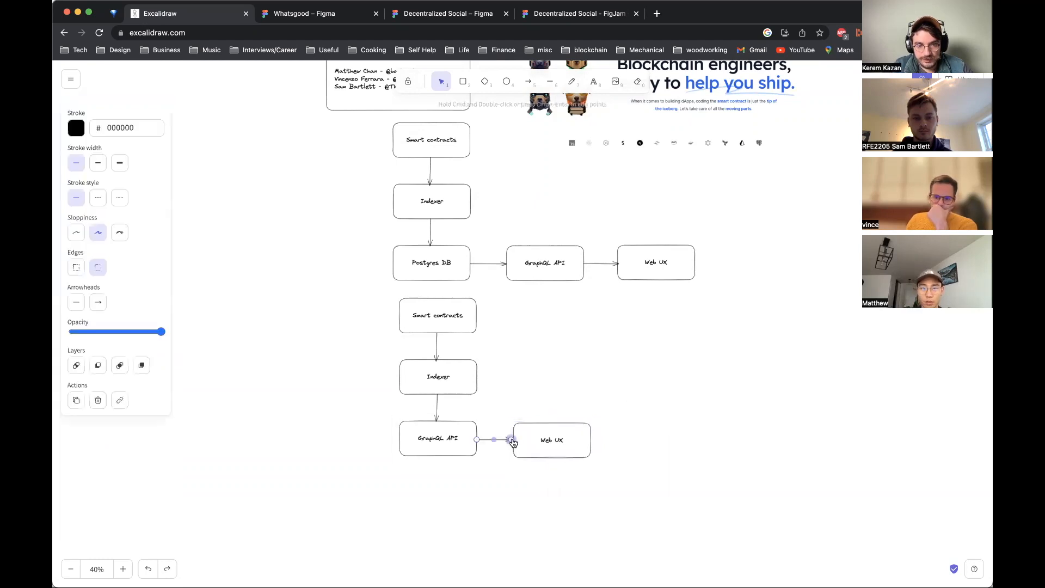
left_click(782, 452)
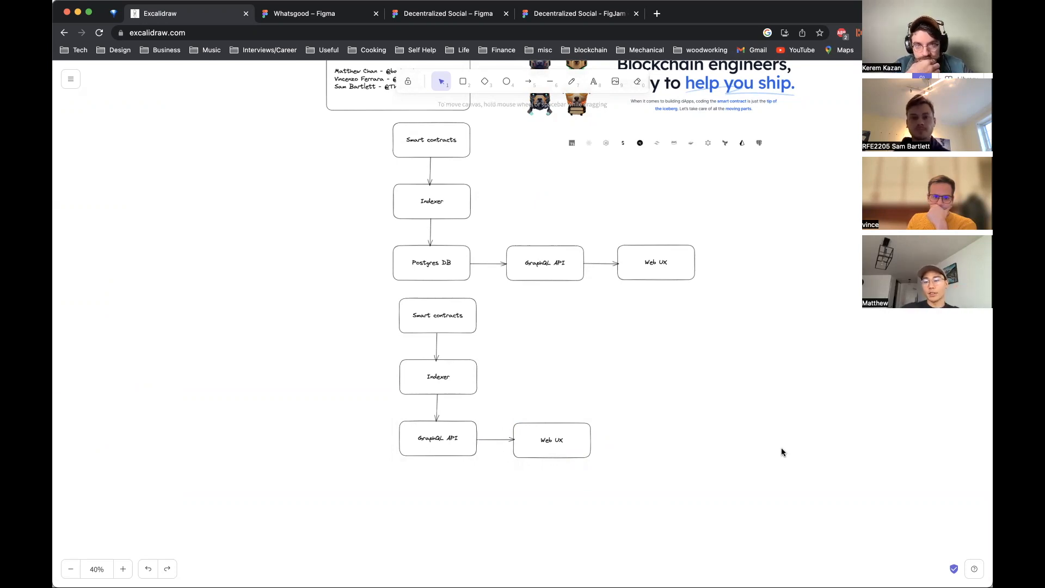
Step: Rename the copy's Indexer box to "The Graph"
left_click(443, 314)
left_click(322, 374)
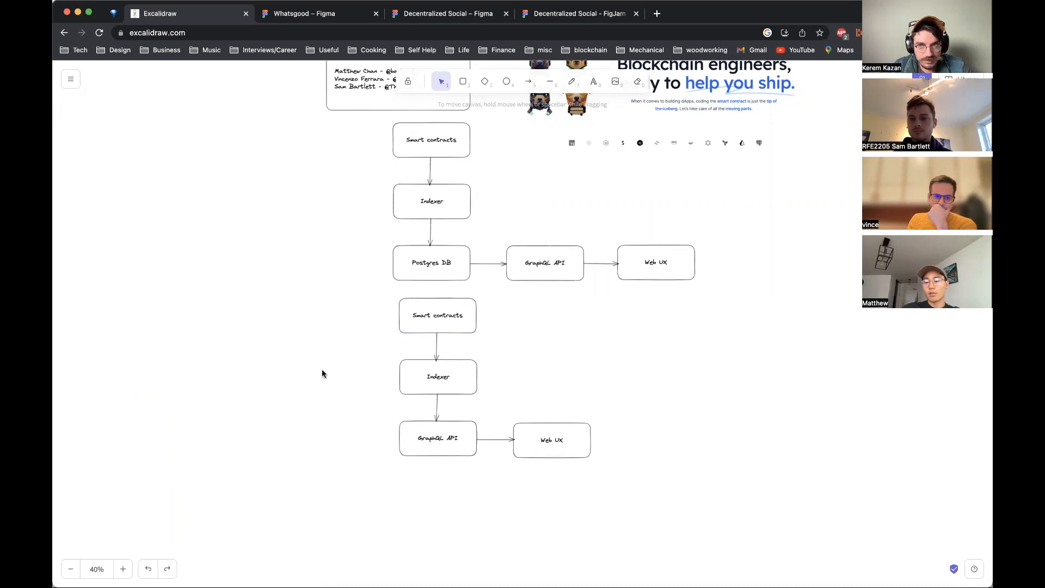
left_click(425, 434)
double_click(440, 377)
type("The Graph")
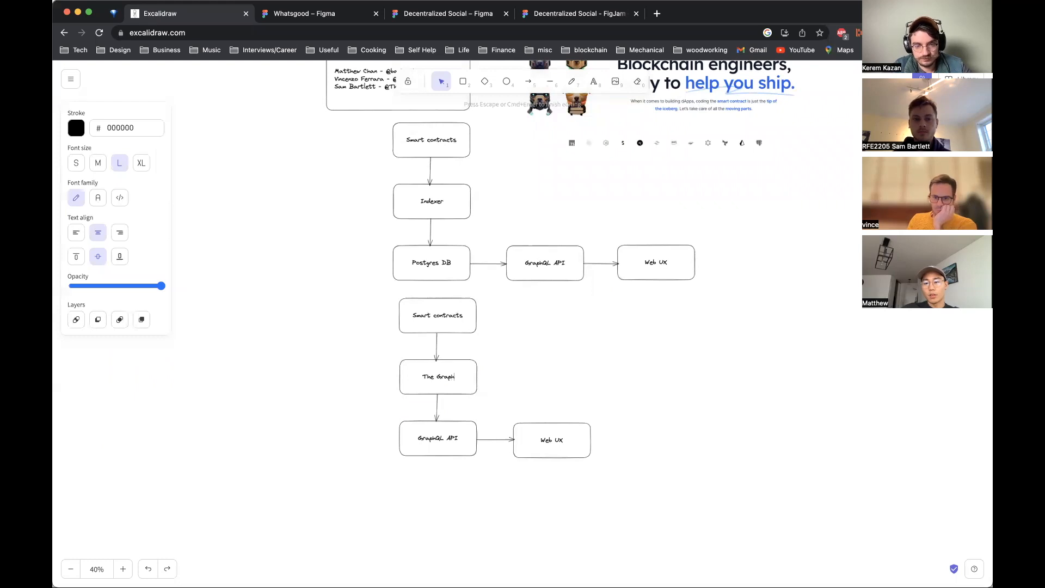
left_click(628, 371)
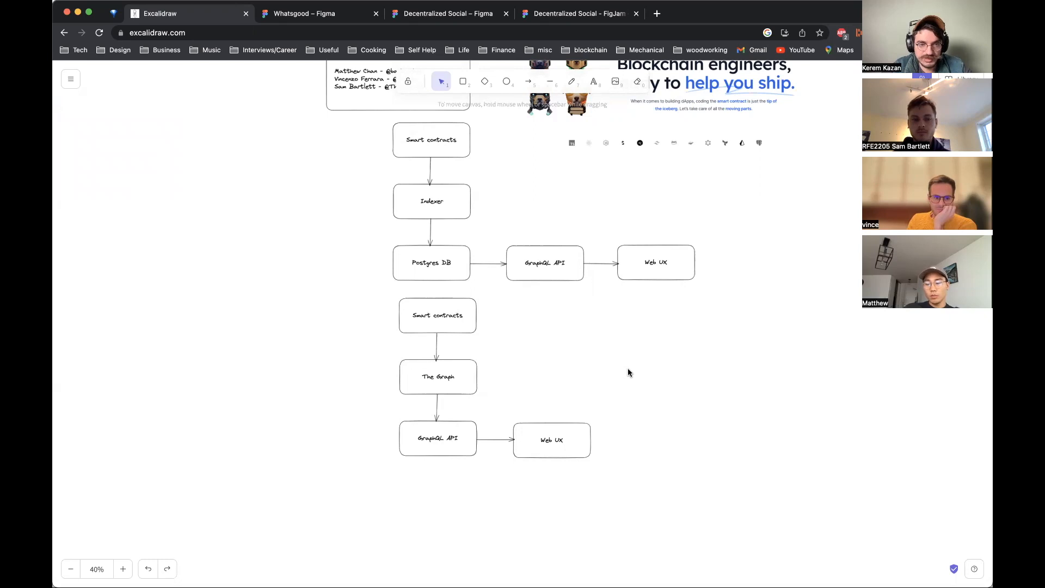
left_click(399, 315)
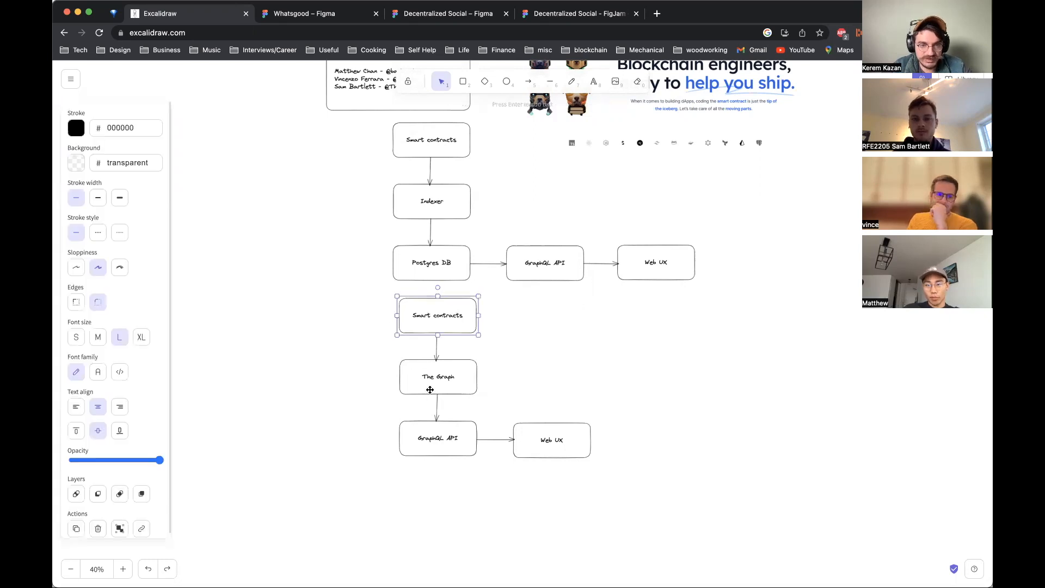
left_click(413, 372)
left_click(507, 500)
left_click_drag(643, 482, 360, 286)
left_click(360, 312)
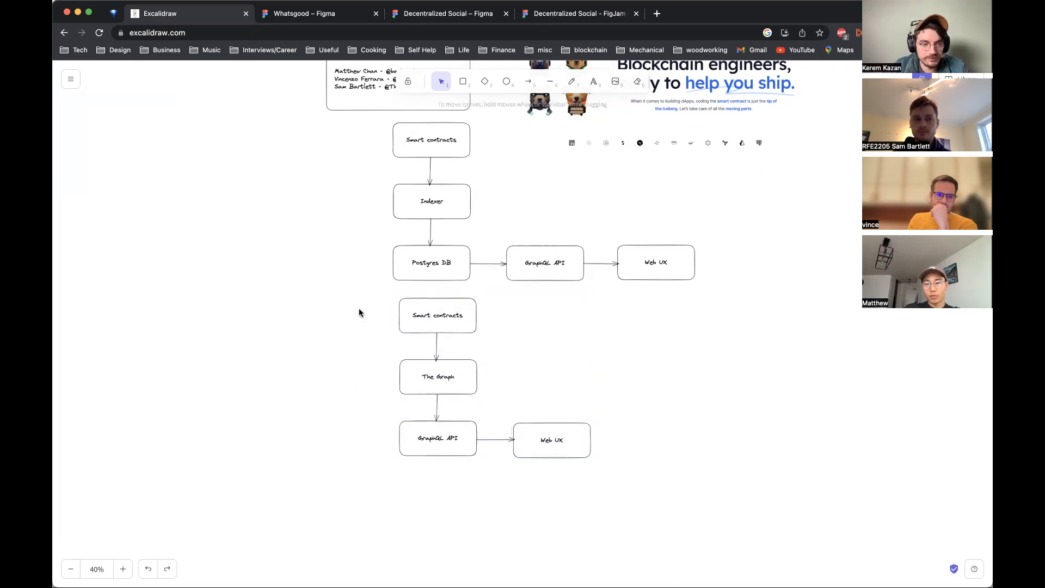